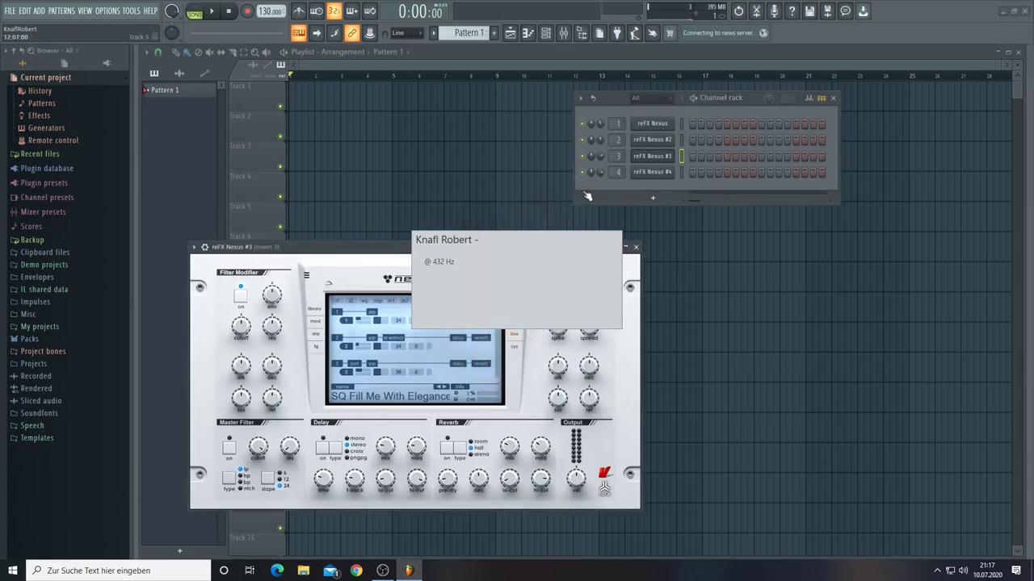
Step: Clone the last reFX Nexus channel in the channel rack repeatedly until there are eleven Nexus channels
click(646, 357)
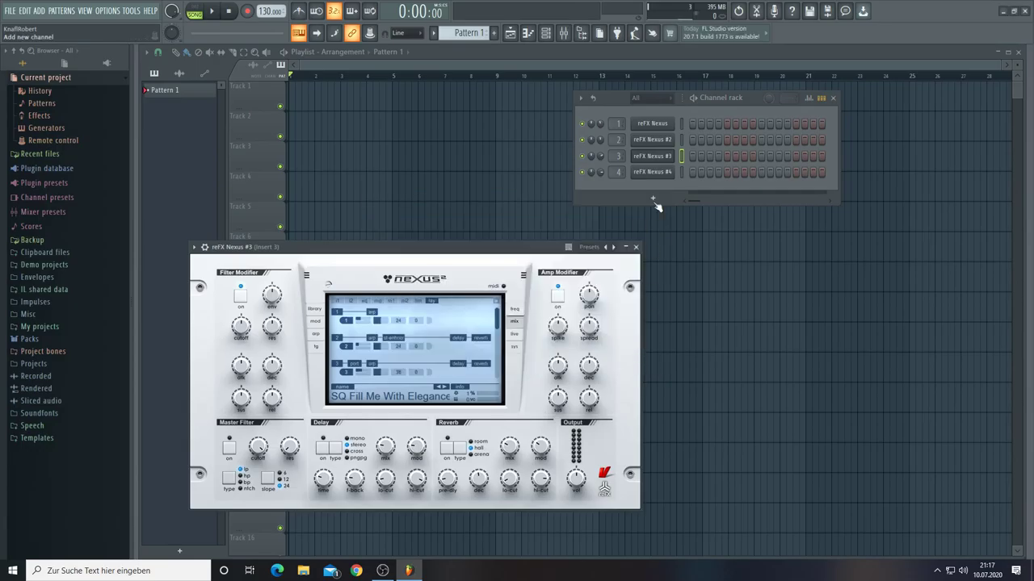
right_click(656, 173)
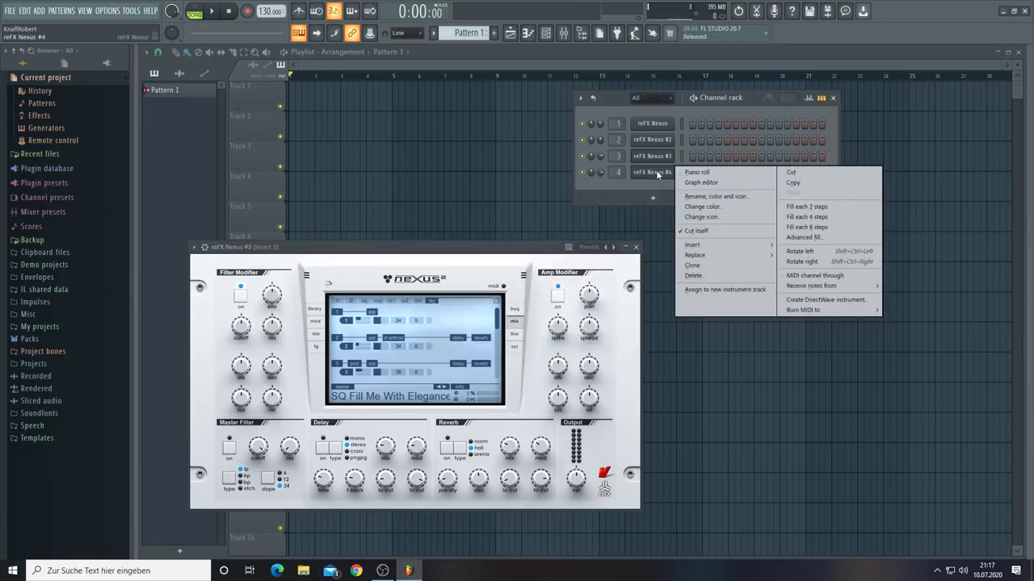
click(692, 265)
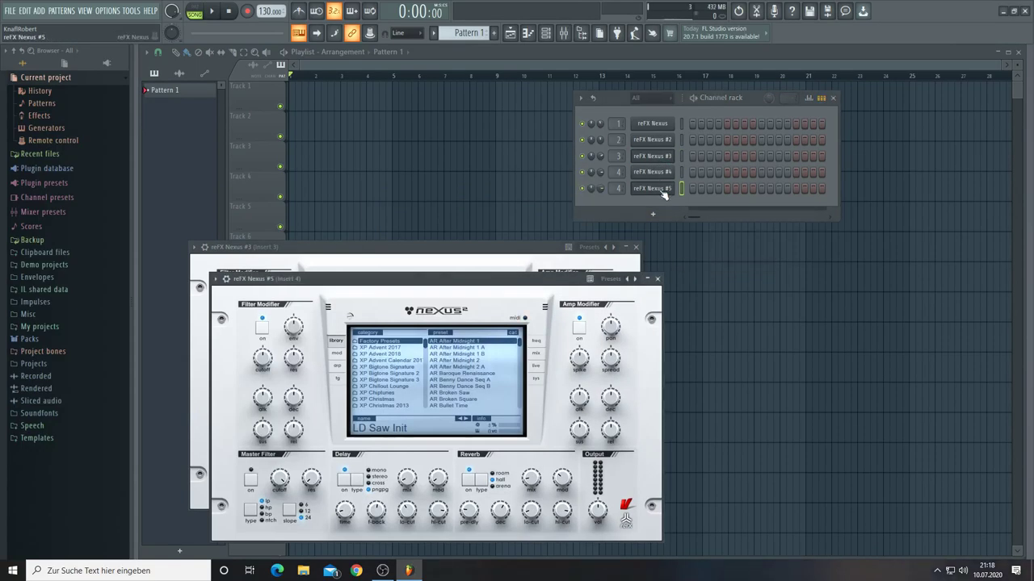
right_click(662, 192)
click(694, 284)
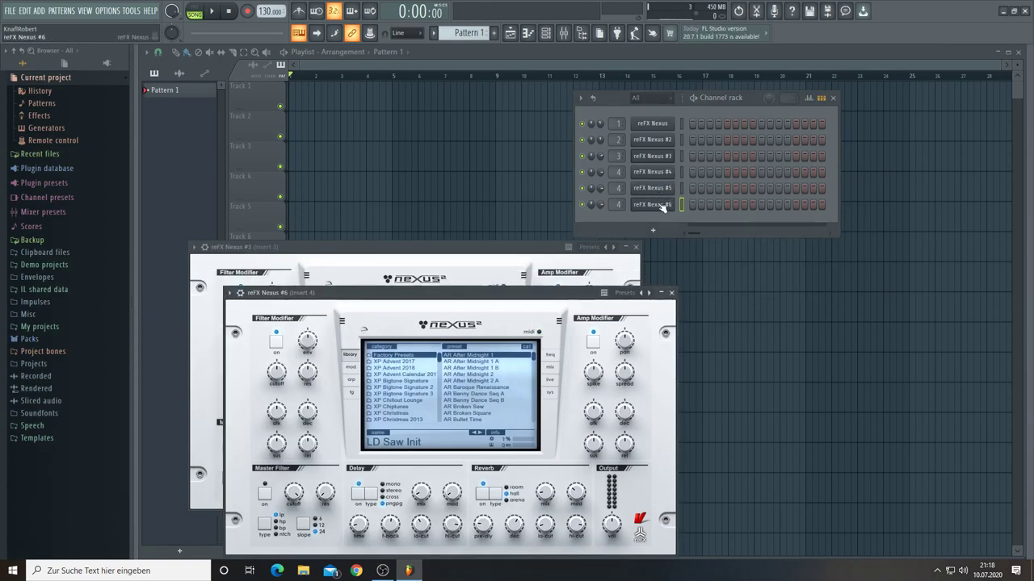
right_click(661, 207)
click(695, 298)
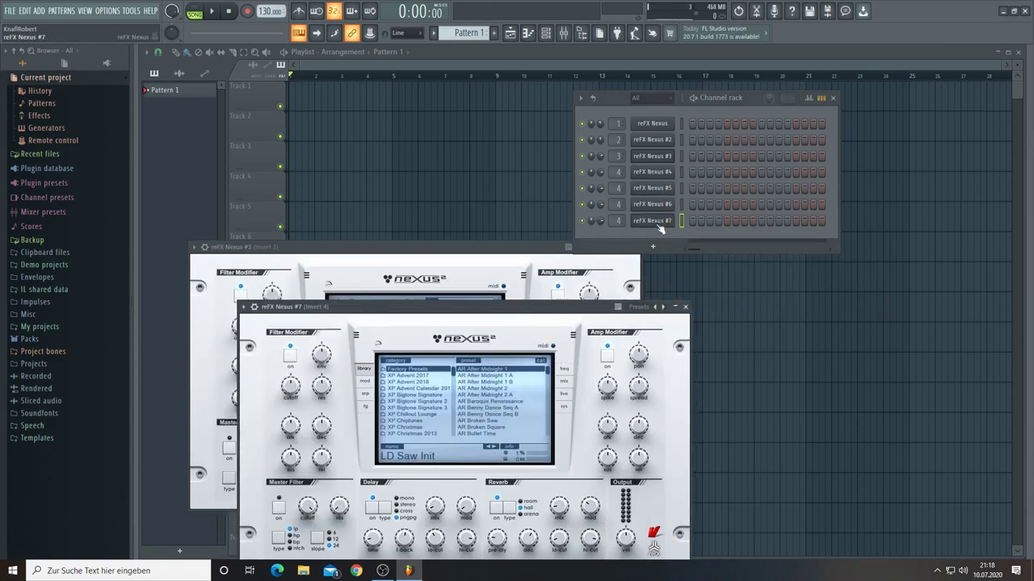
right_click(661, 228)
click(694, 318)
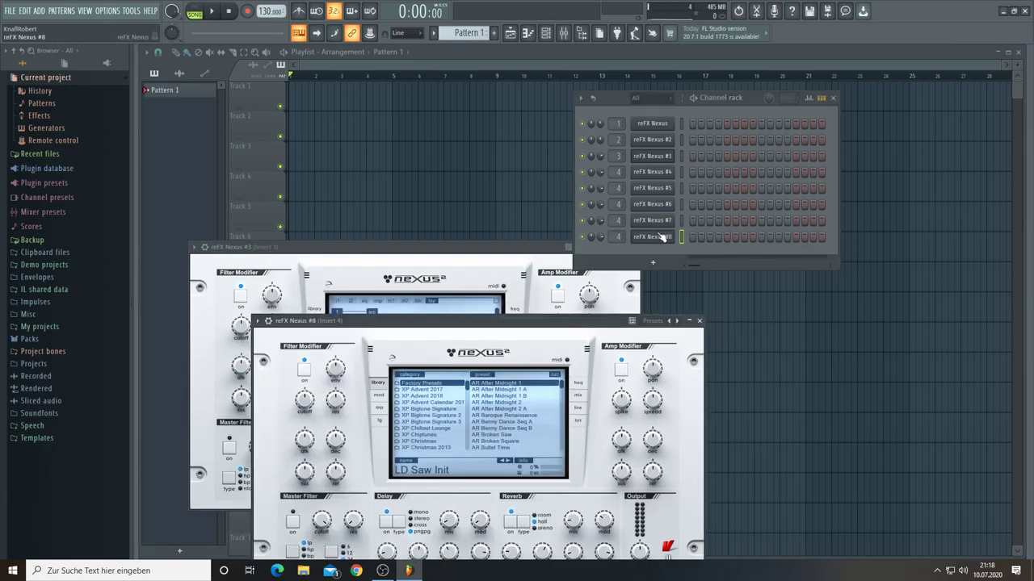
right_click(660, 237)
click(695, 327)
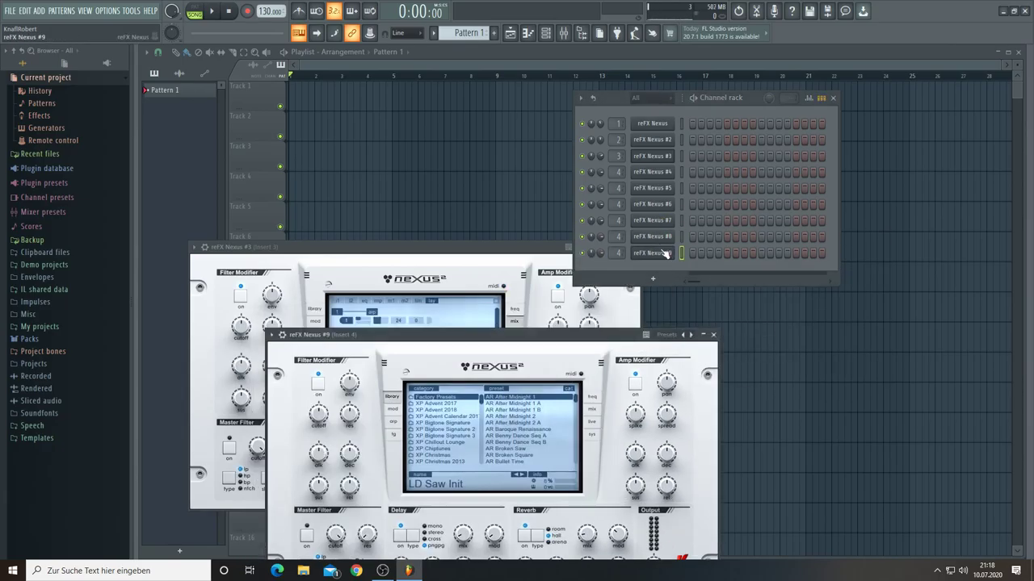
right_click(660, 253)
click(694, 343)
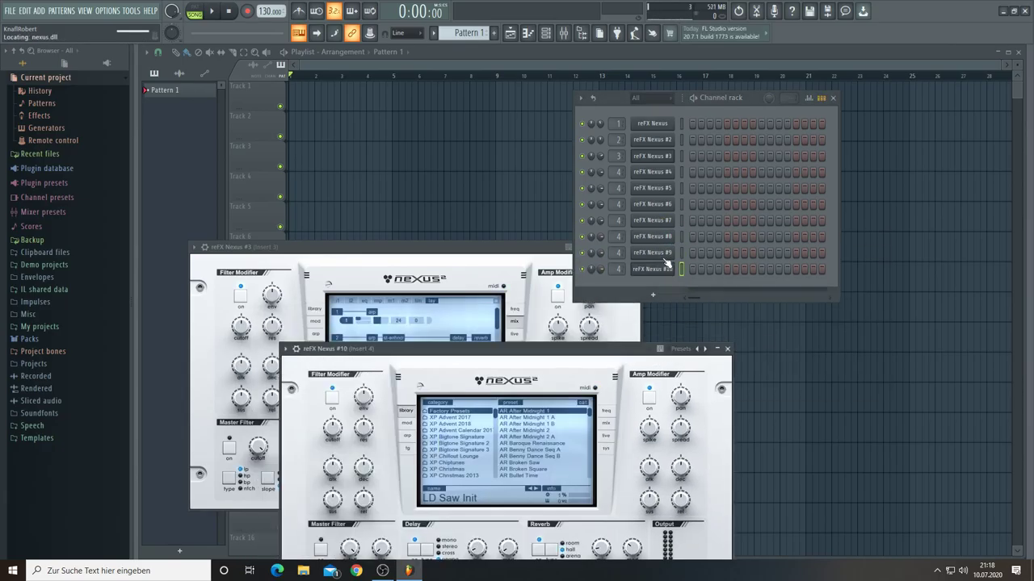
right_click(667, 267)
click(695, 359)
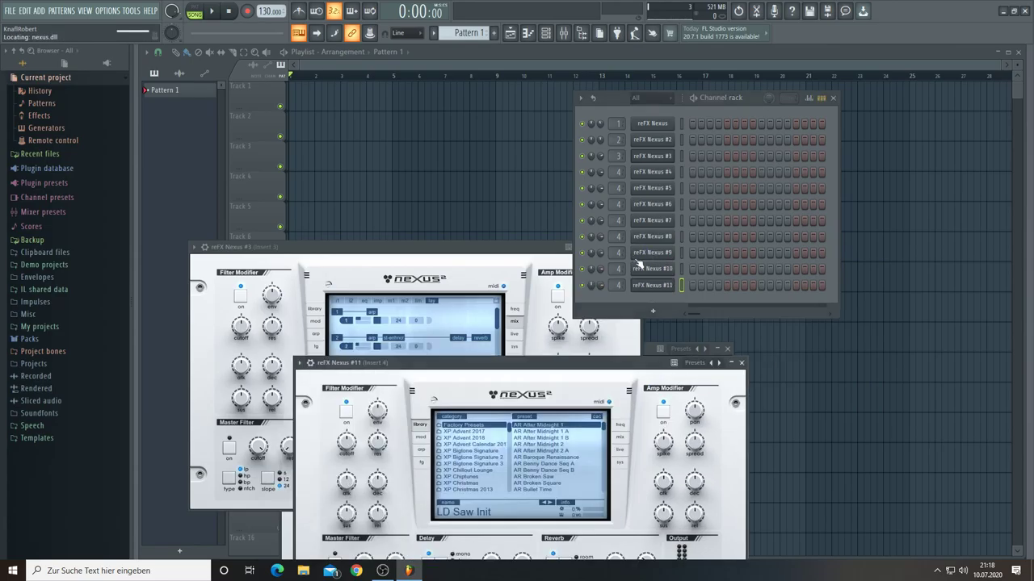
Step: Open the first reFX Nexus channel and load the AR A State Of Trance preset from the Search: Trance category
click(654, 126)
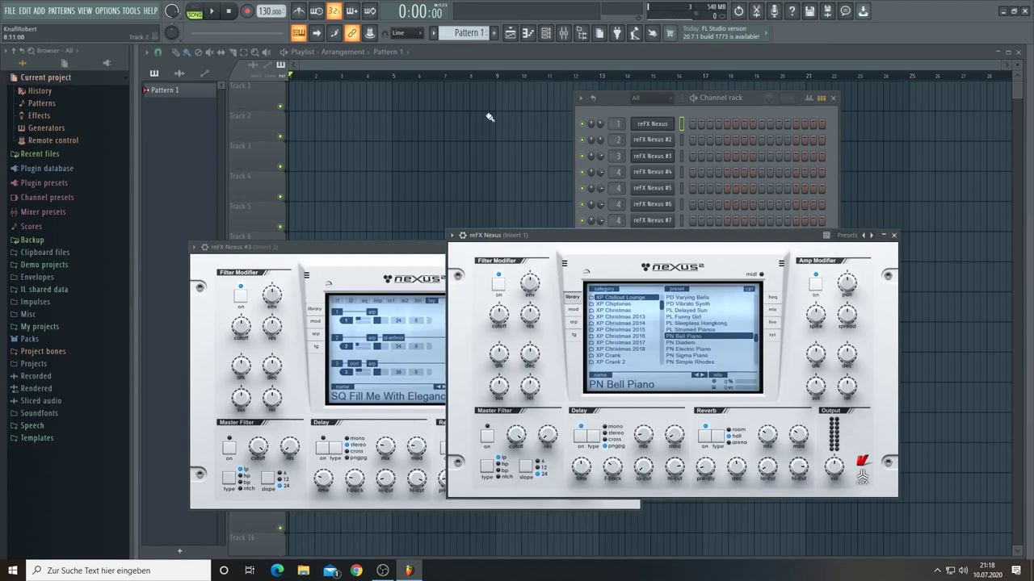
scroll(625, 331, down, 4)
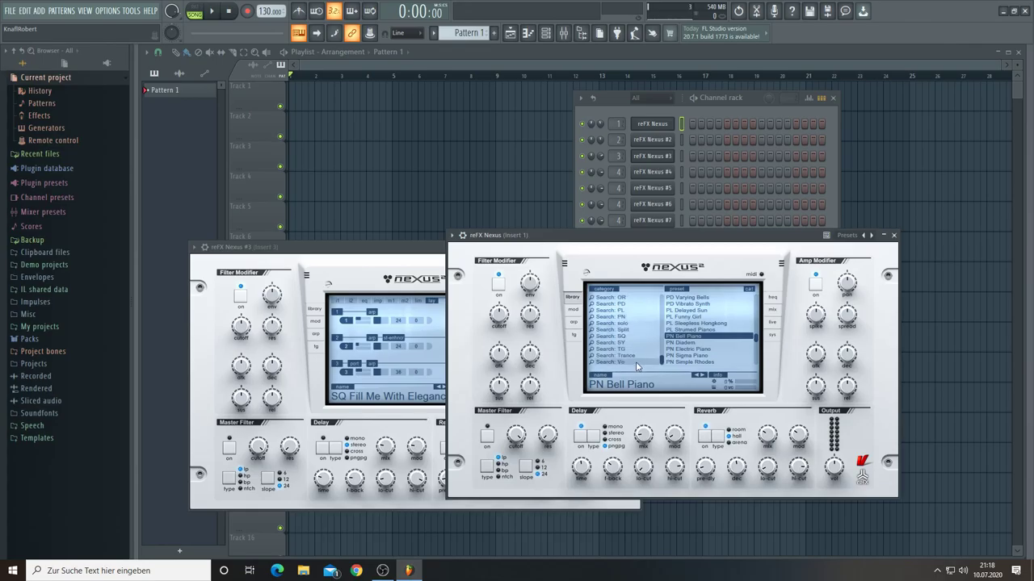
click(626, 356)
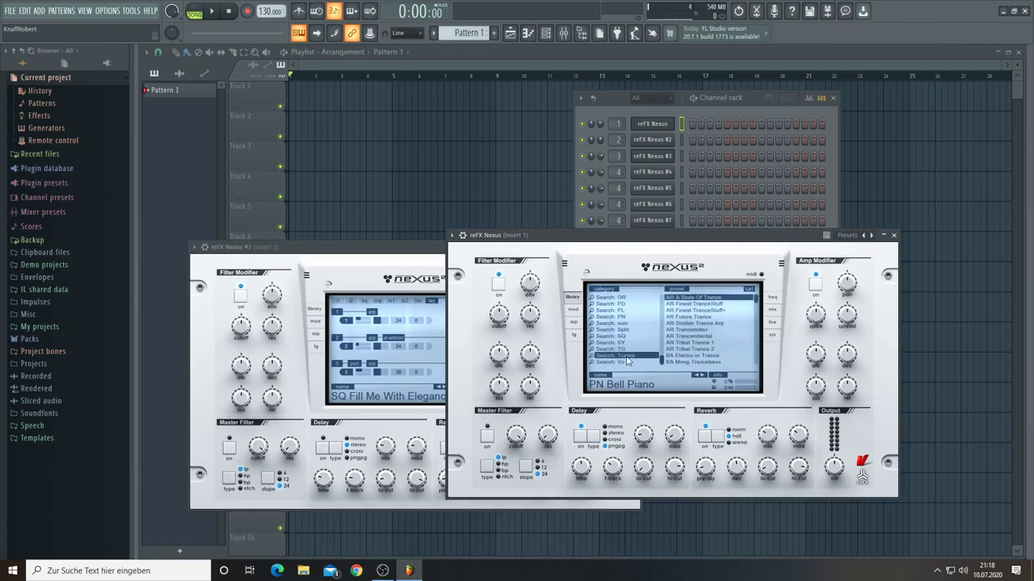
click(707, 298)
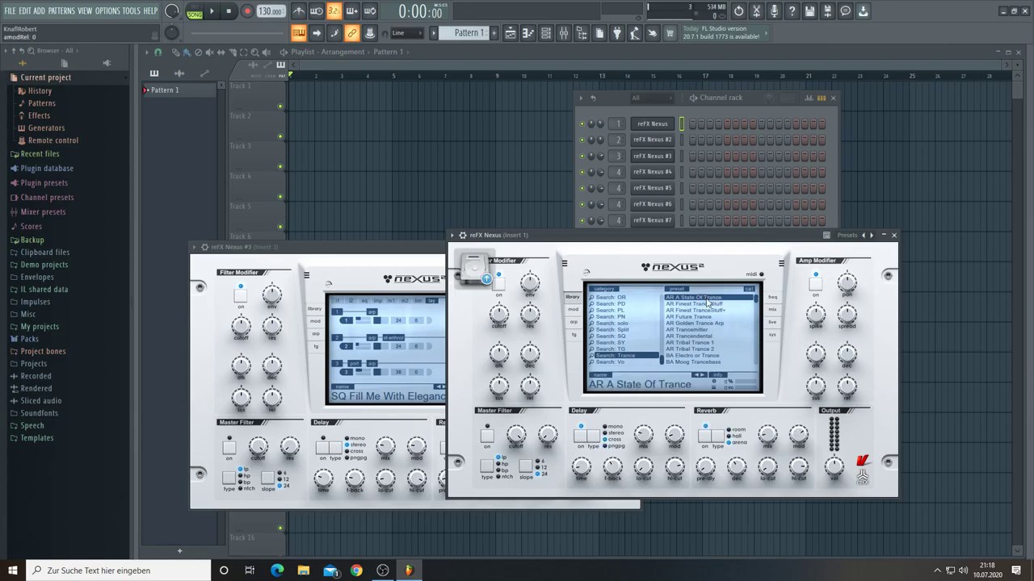
Step: Audition the following Trance presets in the first Nexus one by one and settle on AR Tribal Trance 1
click(702, 377)
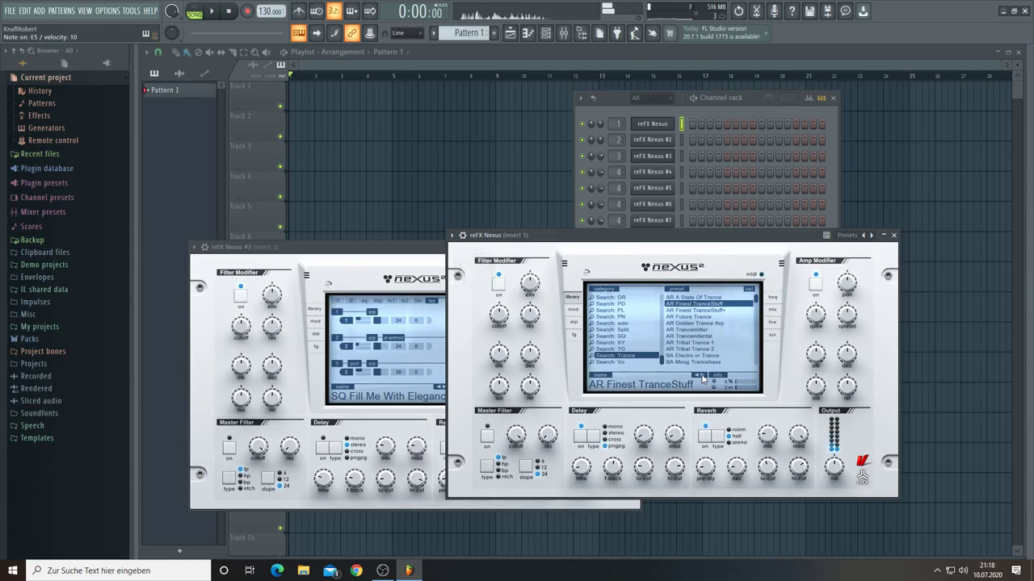
click(702, 377)
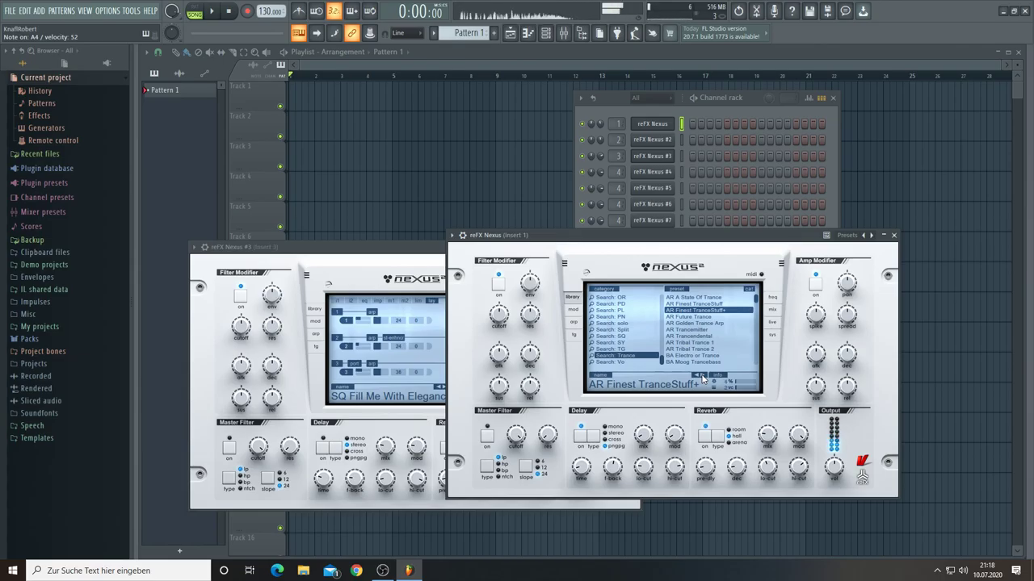
click(702, 377)
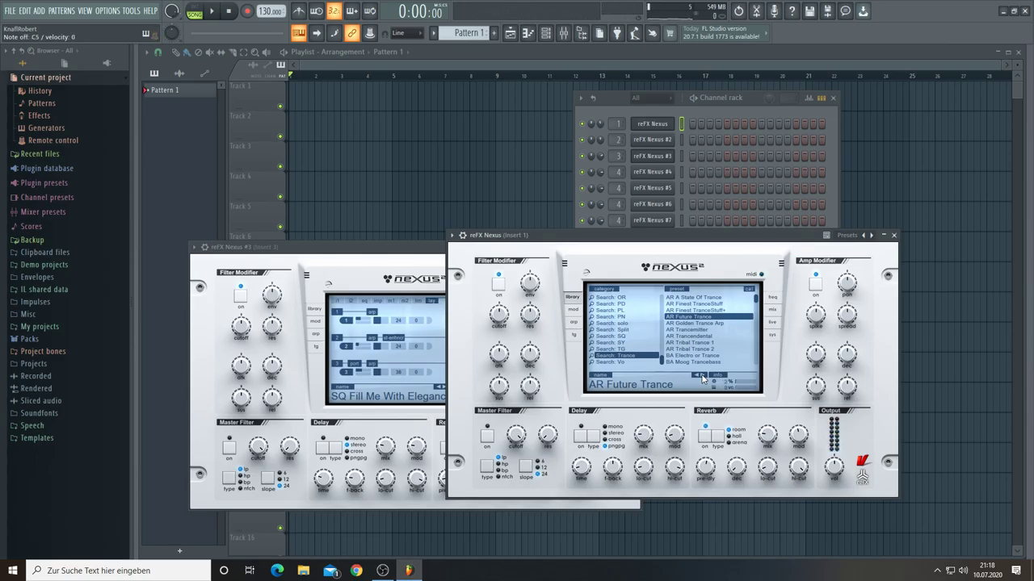
click(701, 376)
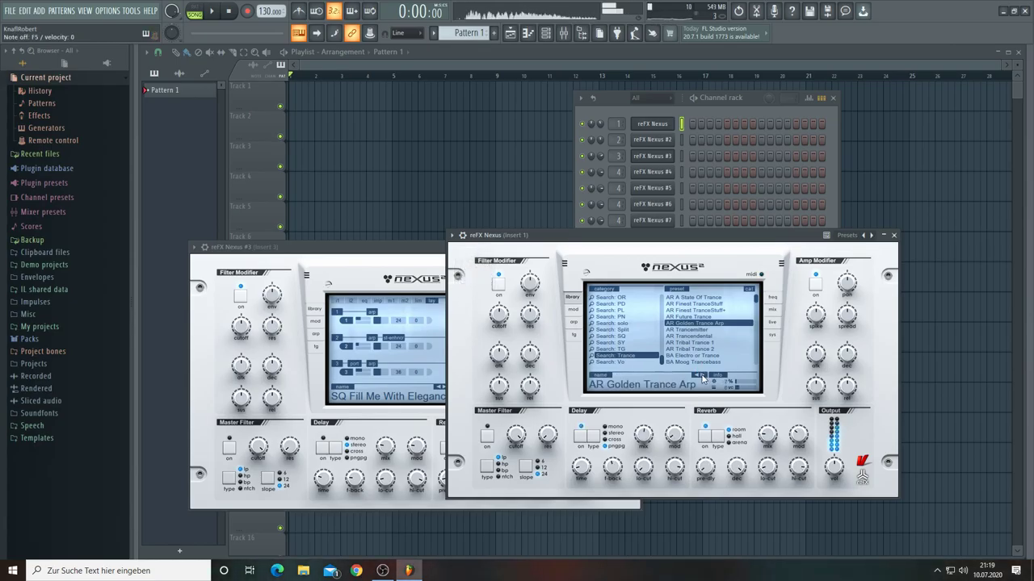
click(701, 376)
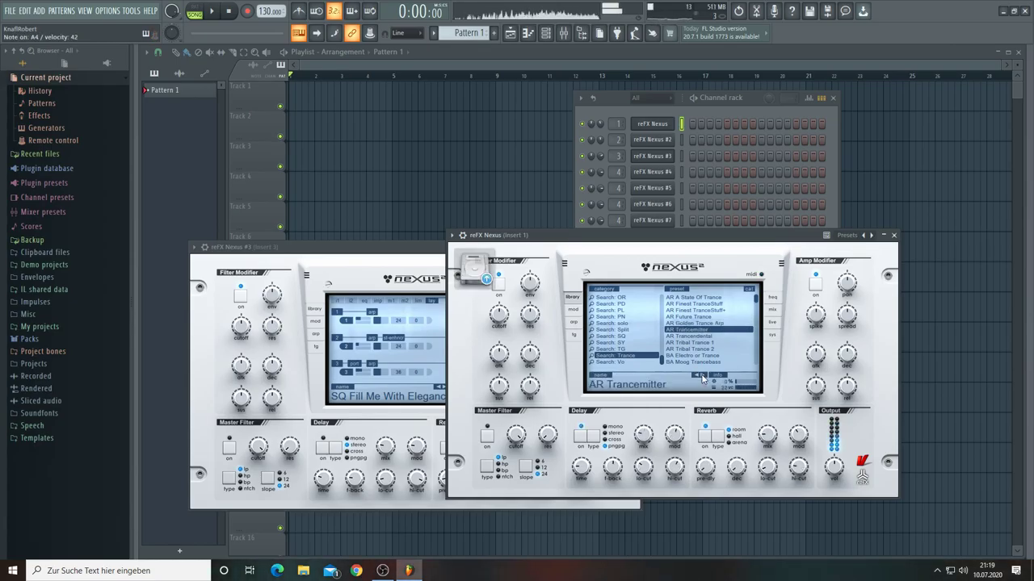
click(701, 376)
click(701, 376)
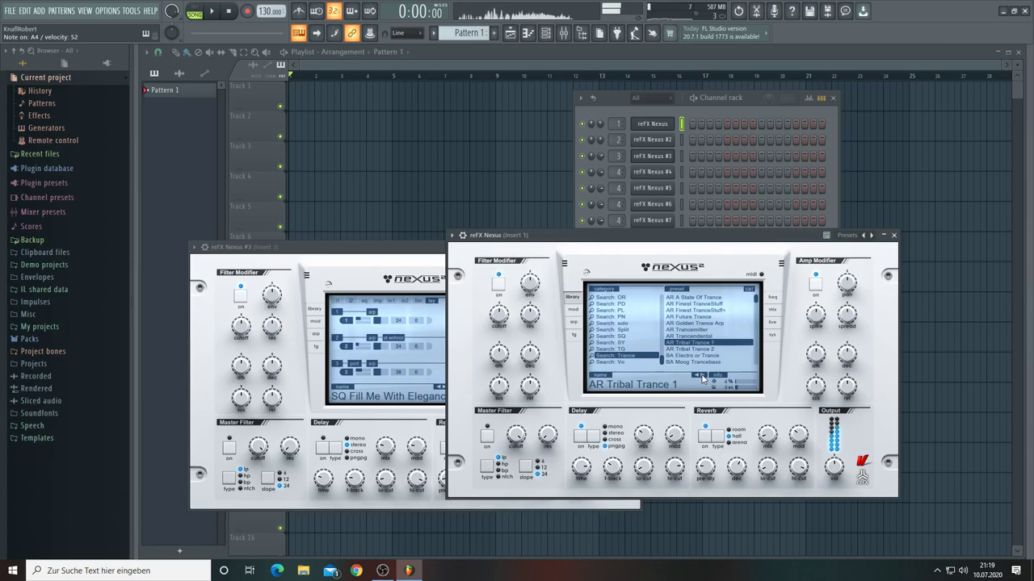
Step: Adjust the AR Tribal Trance 1 sound to delay mix about 73, delay modulation about 48, filter resonance about 44 and reverb mix about 33
drag(650, 440, 648, 420)
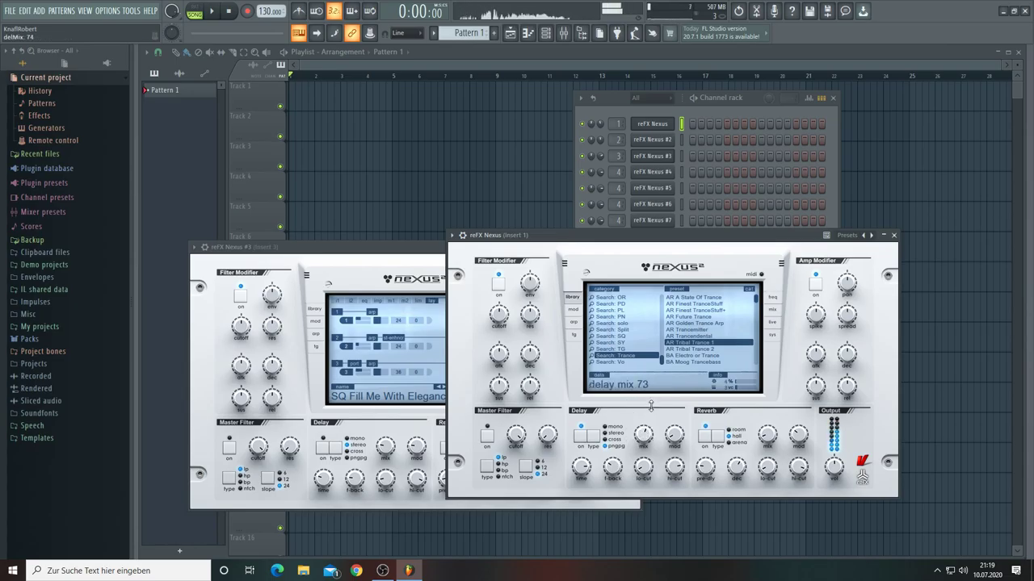
drag(651, 401, 652, 406)
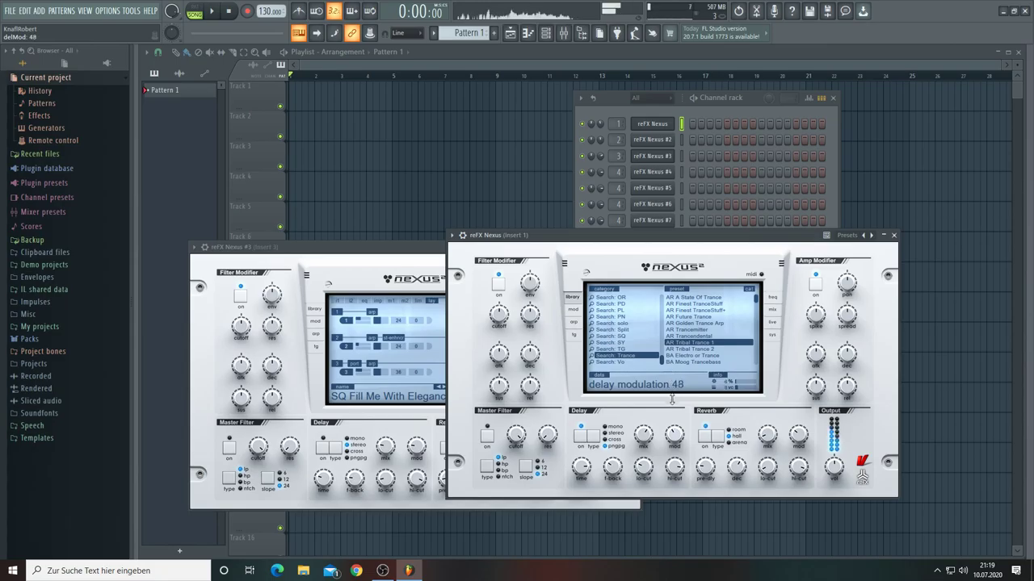
drag(676, 414, 678, 418)
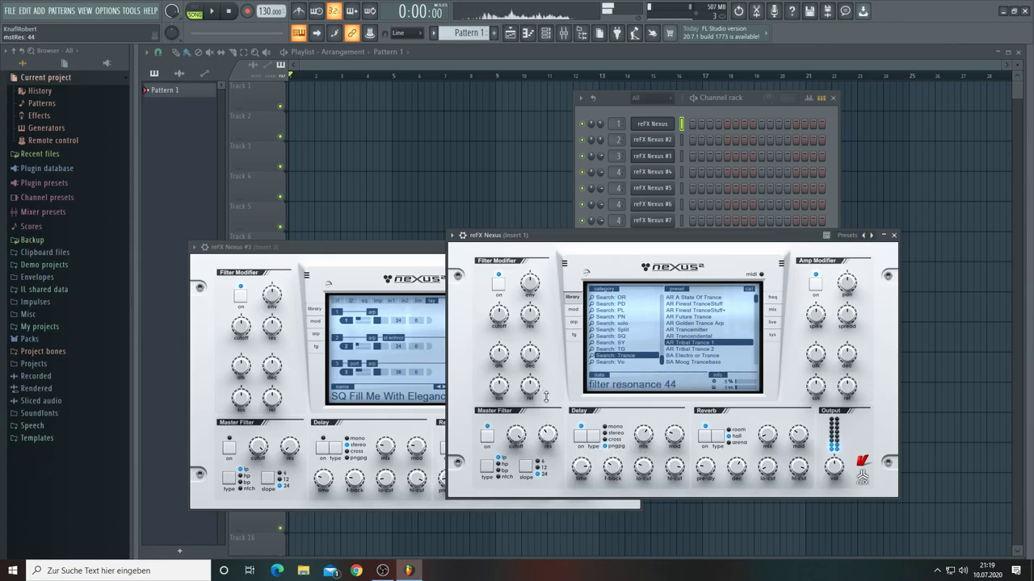
drag(546, 396, 546, 392)
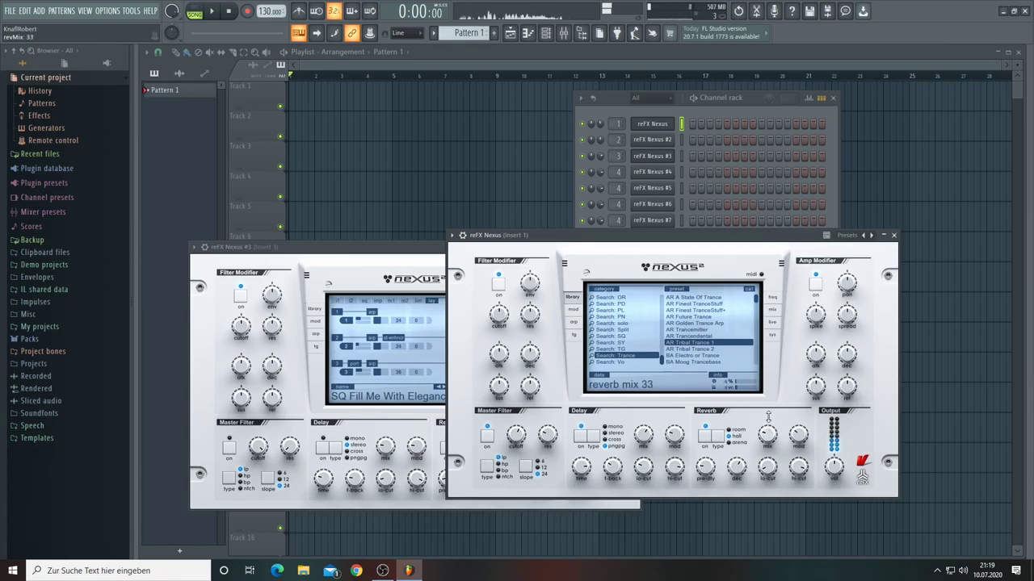
drag(768, 416, 770, 420)
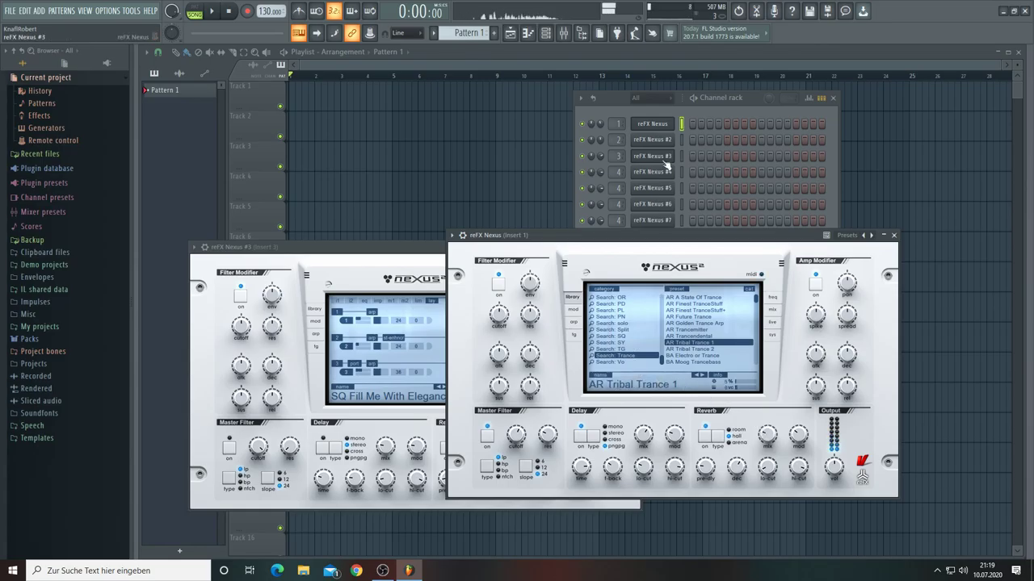
Step: Open the piano roll of the first reFX Nexus channel and choose its note snap setting
right_click(661, 125)
click(686, 126)
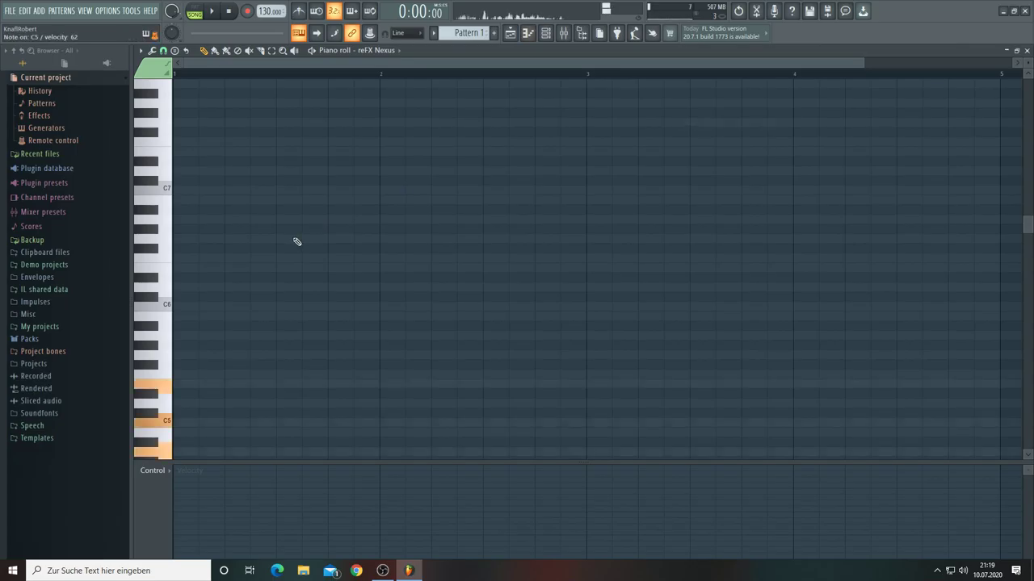
click(163, 51)
click(178, 142)
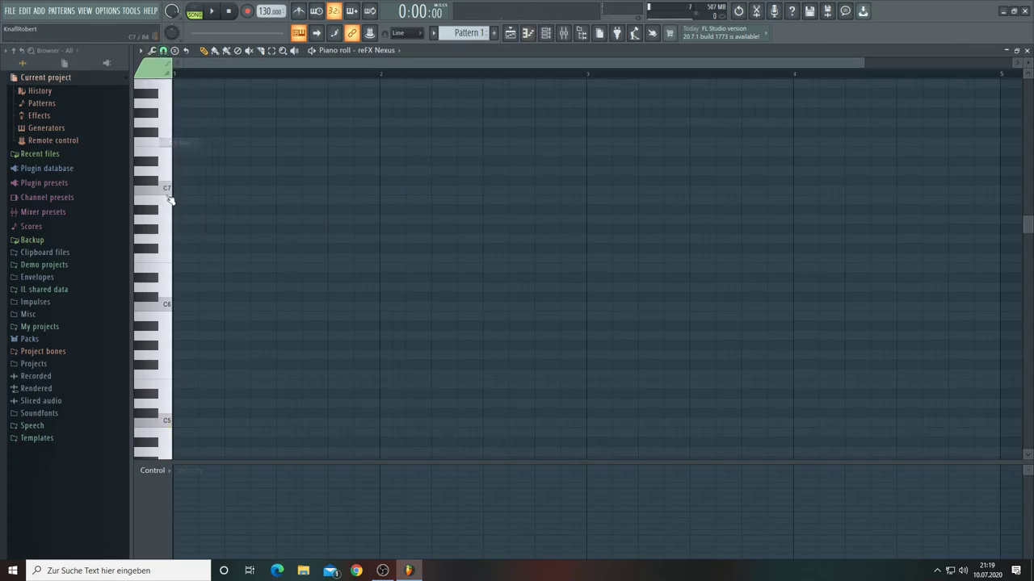
Step: Draw a chord of A4, C5 and E5 at the start of bar 1, each note one bar long
scroll(192, 331, down, 3)
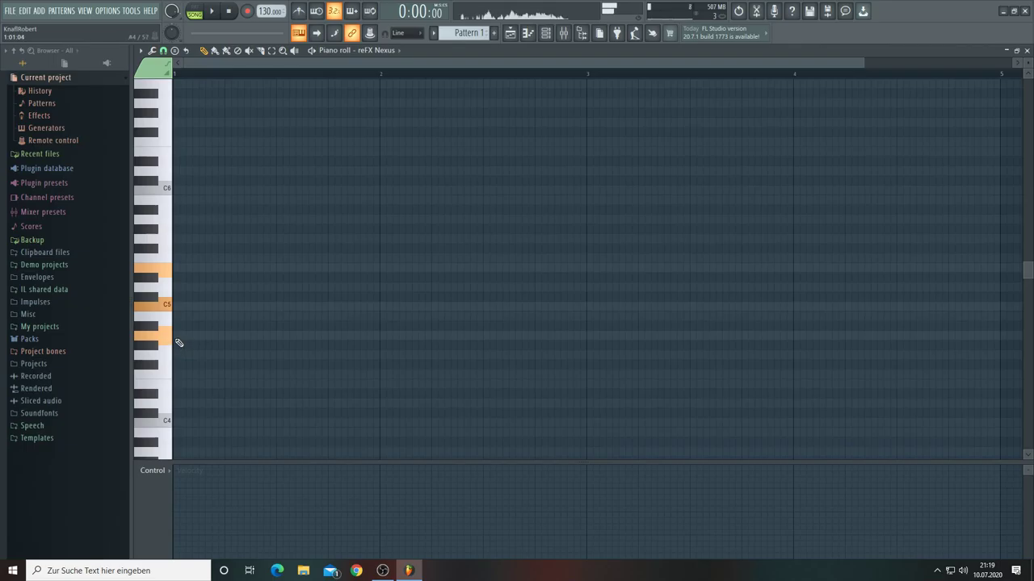
click(179, 337)
drag(199, 337, 374, 351)
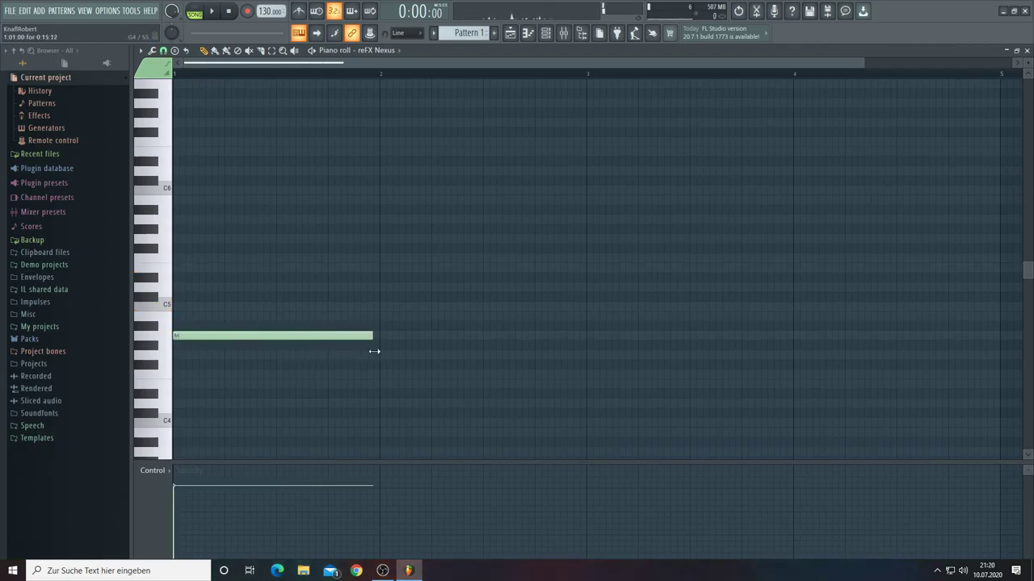
click(176, 306)
click(178, 267)
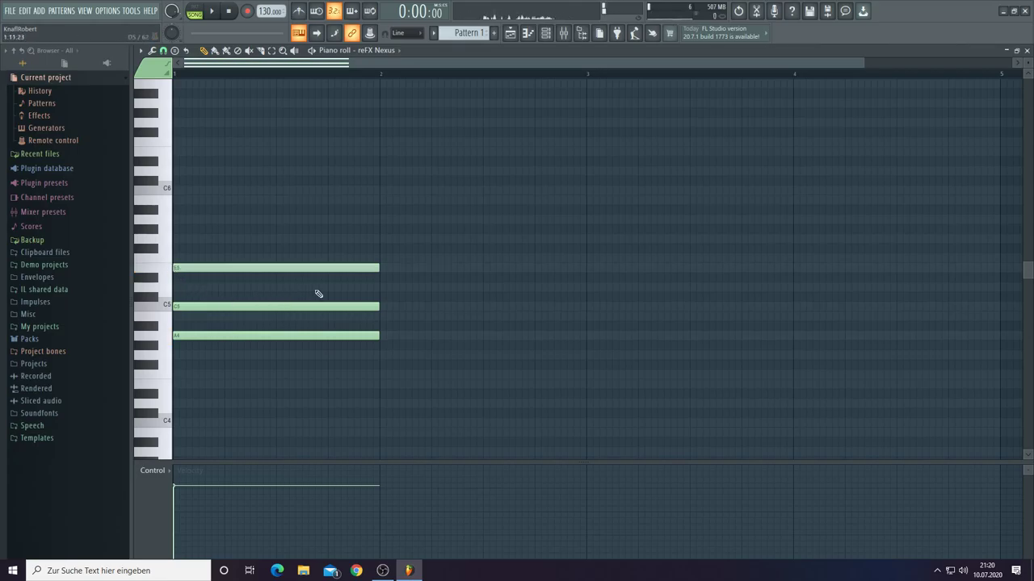
Step: Extend all three chord notes to two bars and play them back in pattern mode
drag(323, 234, 582, 350)
key(space)
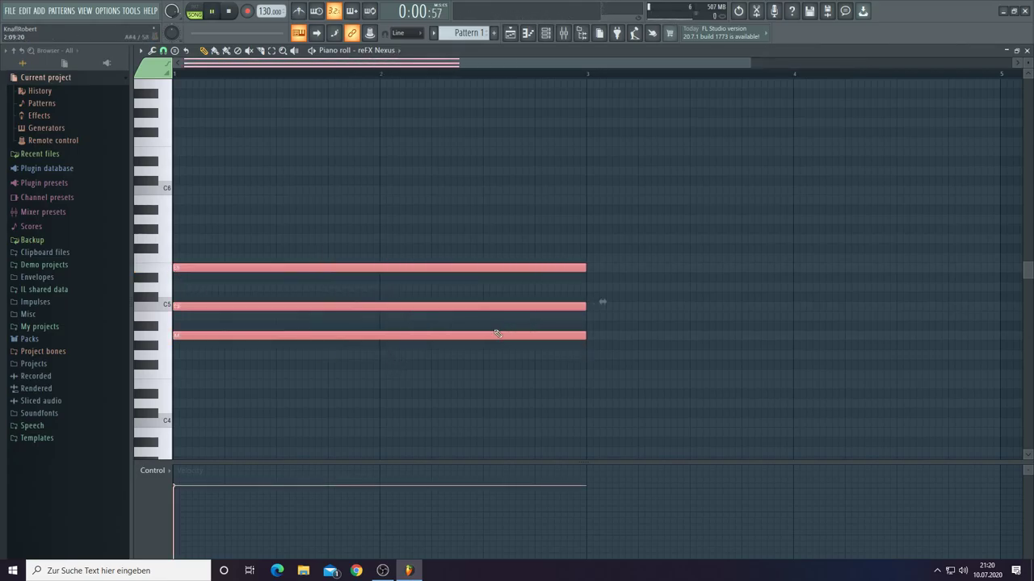
click(204, 11)
click(231, 157)
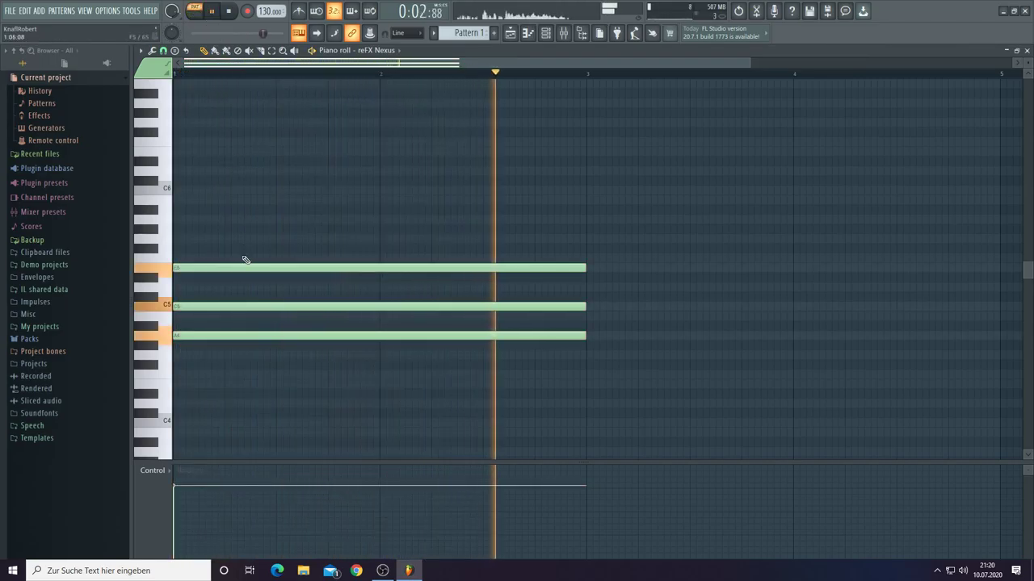
Step: Copy the chord to bar 3, transposed up to start on C5, and move the copy's middle note to E5
key(ctrl+a)
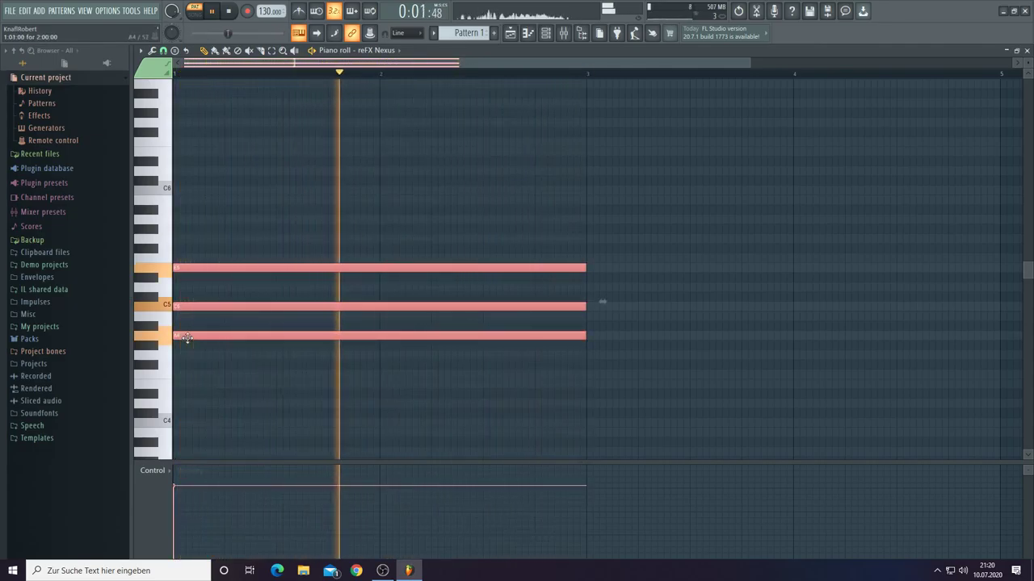
drag(187, 337, 601, 305)
click(536, 215)
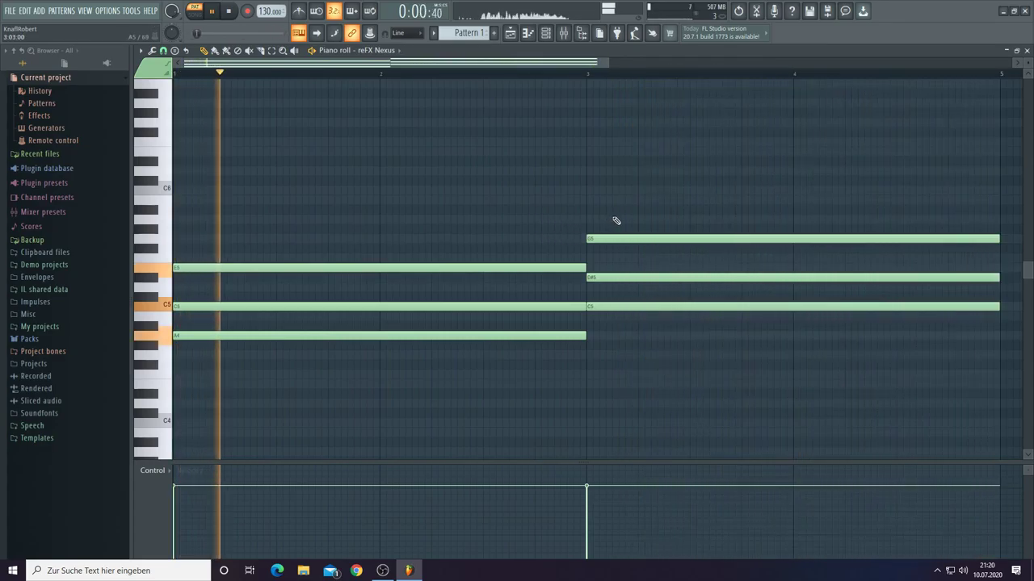
drag(602, 272, 602, 268)
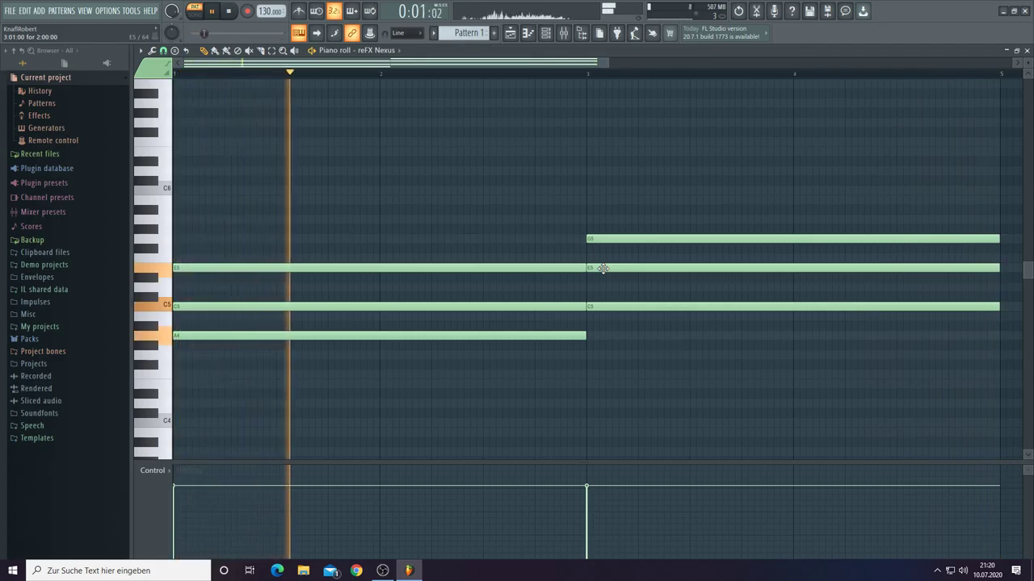
Step: Copy both two-bar chords from bars 1 to 4 and place the copy at bar 5
drag(440, 187, 708, 448)
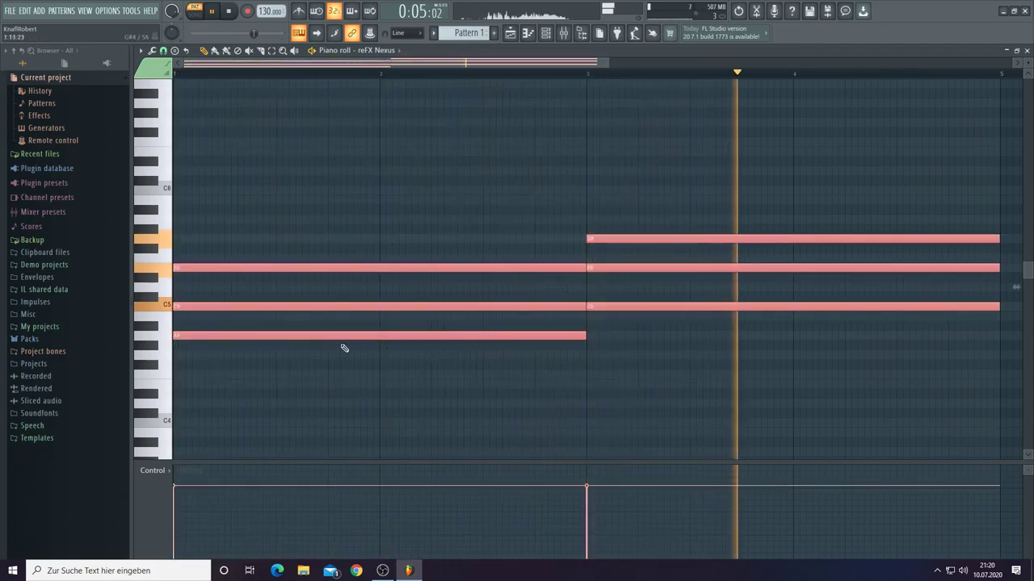
drag(187, 335, 1010, 355)
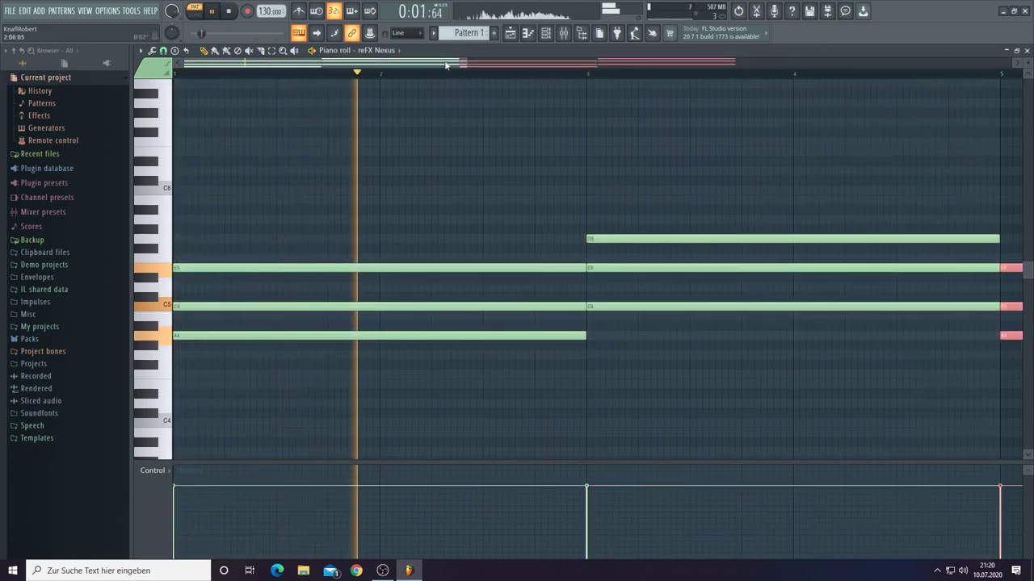
scroll(611, 88, right, 4)
click(720, 131)
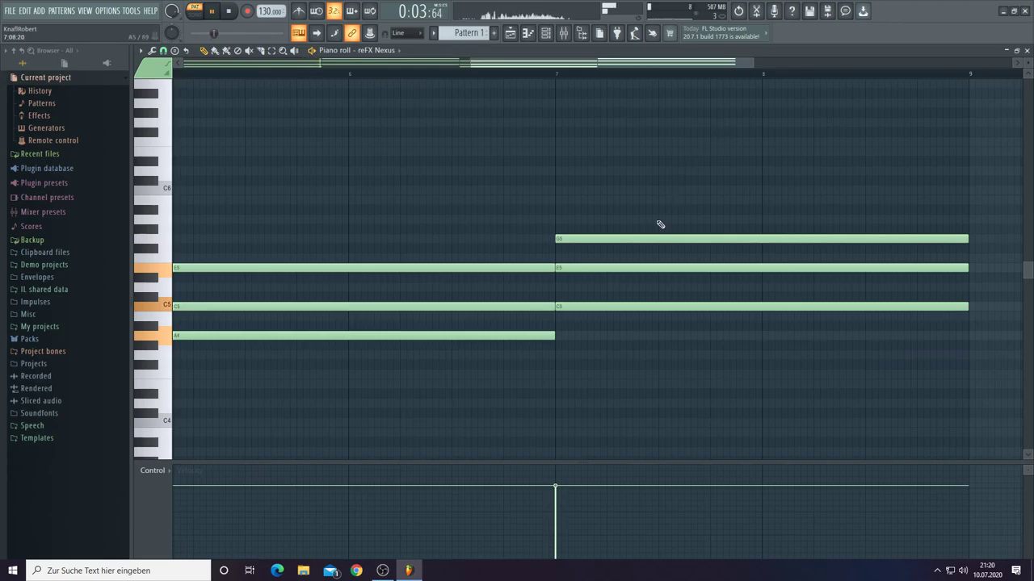
Step: Transpose the three-note chord at bar 7 down so its lowest note is F4
drag(608, 207, 664, 331)
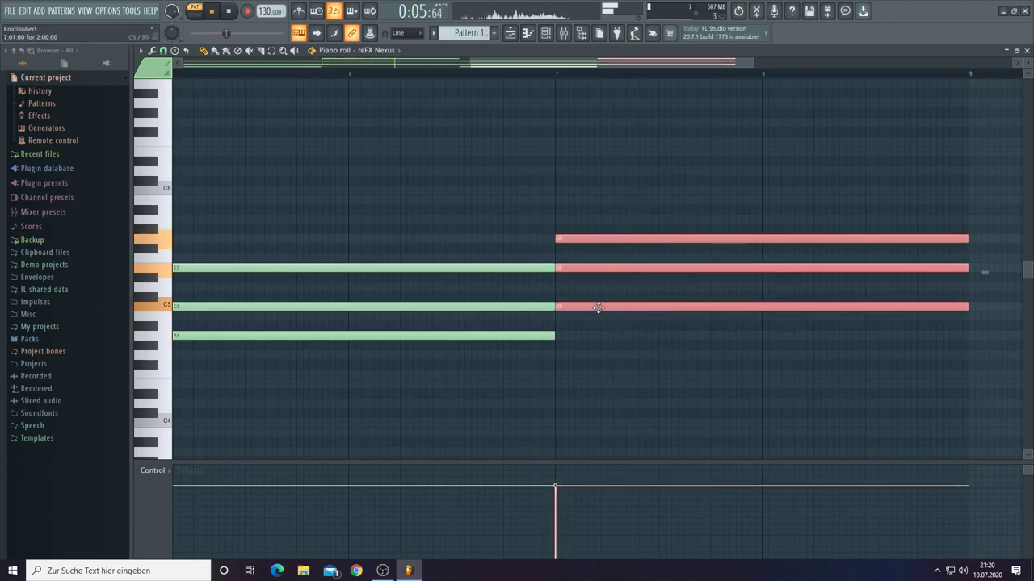
drag(599, 308, 600, 377)
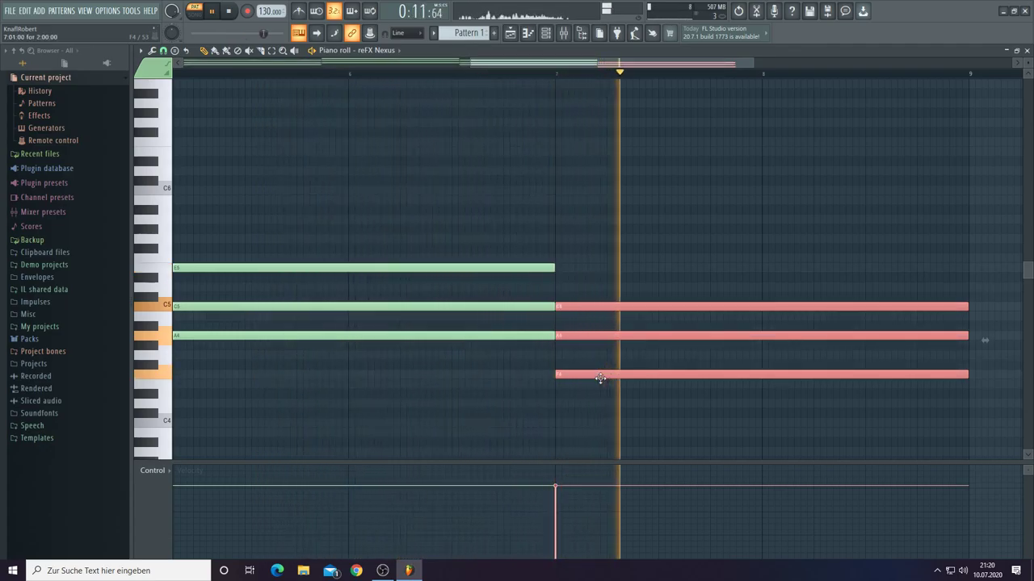
click(482, 203)
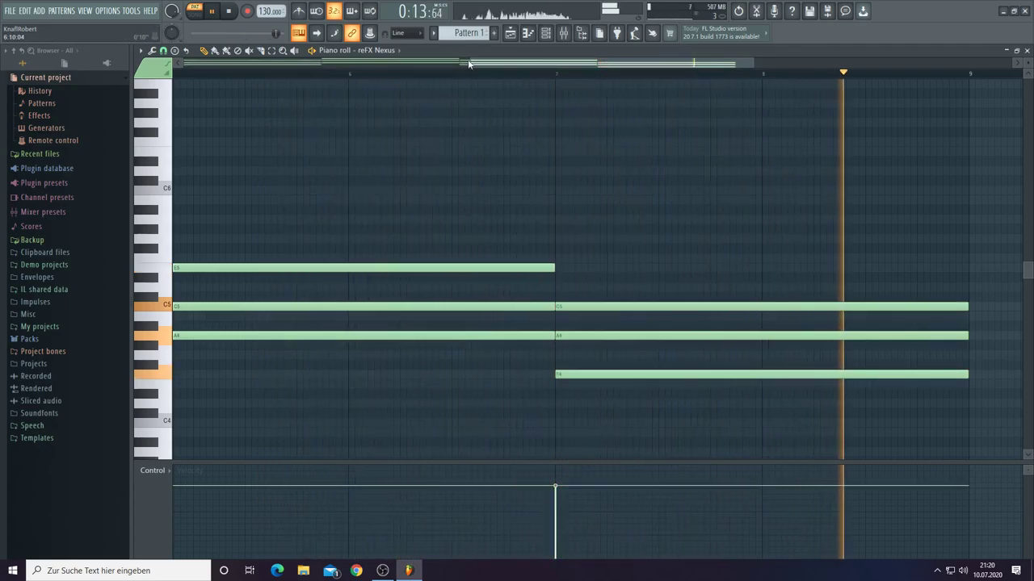
drag(469, 64, 185, 65)
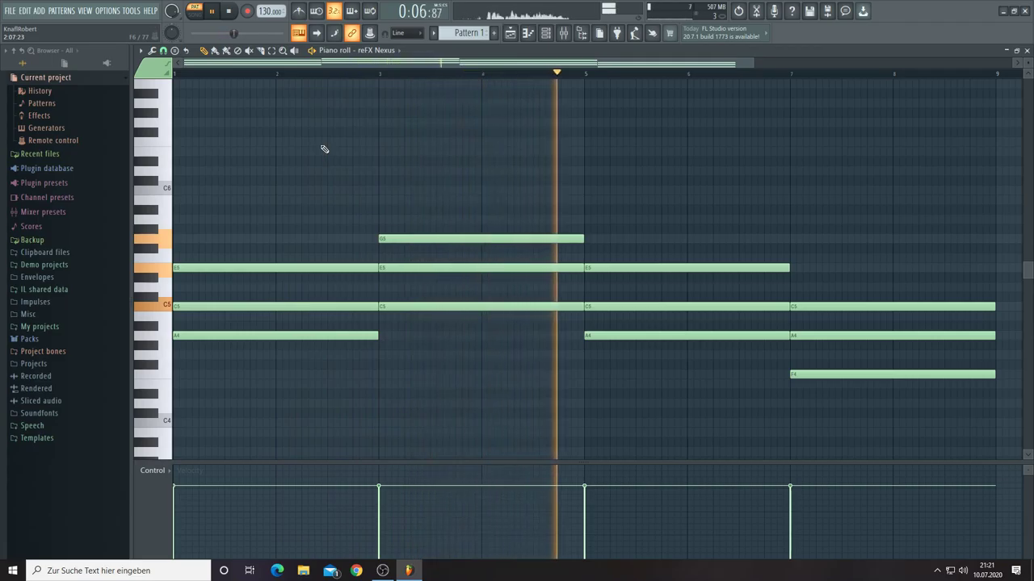
Step: Open the first reFX Nexus channel's plugin and audition the Trance presets AR Tribal Trance 2, BA Electro or Trance and BA Moog Trancebass
key(F6)
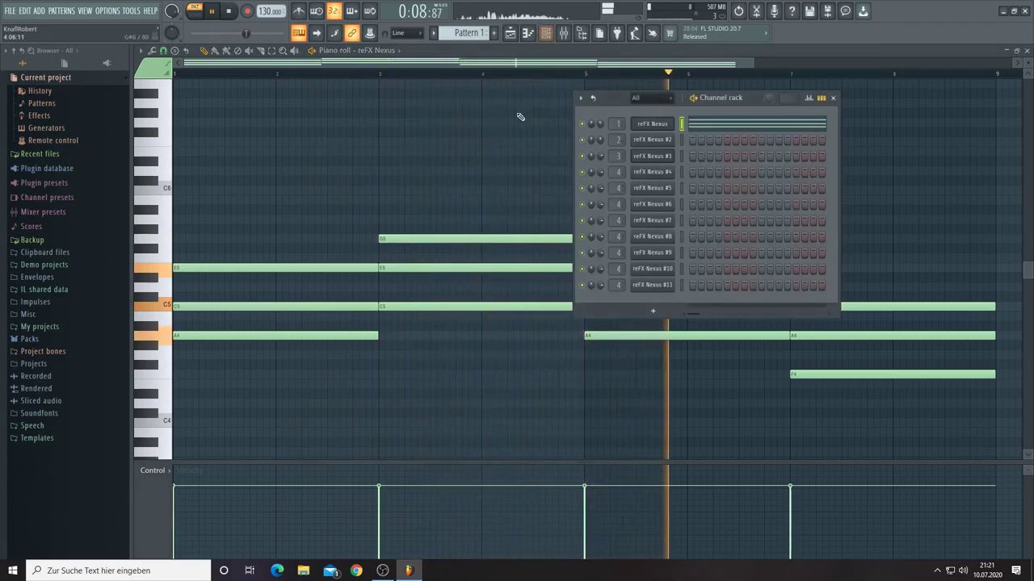
click(650, 123)
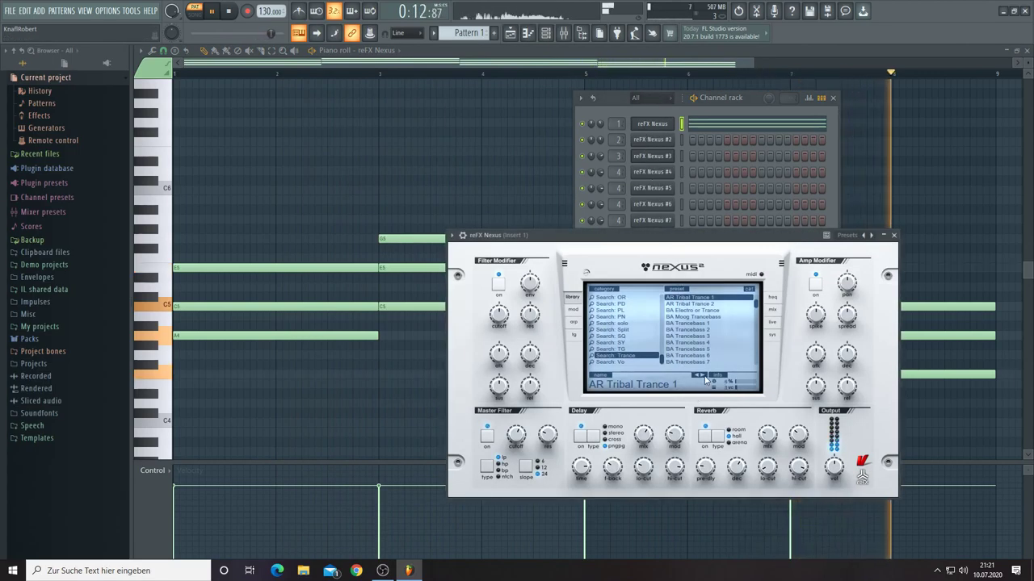
click(705, 381)
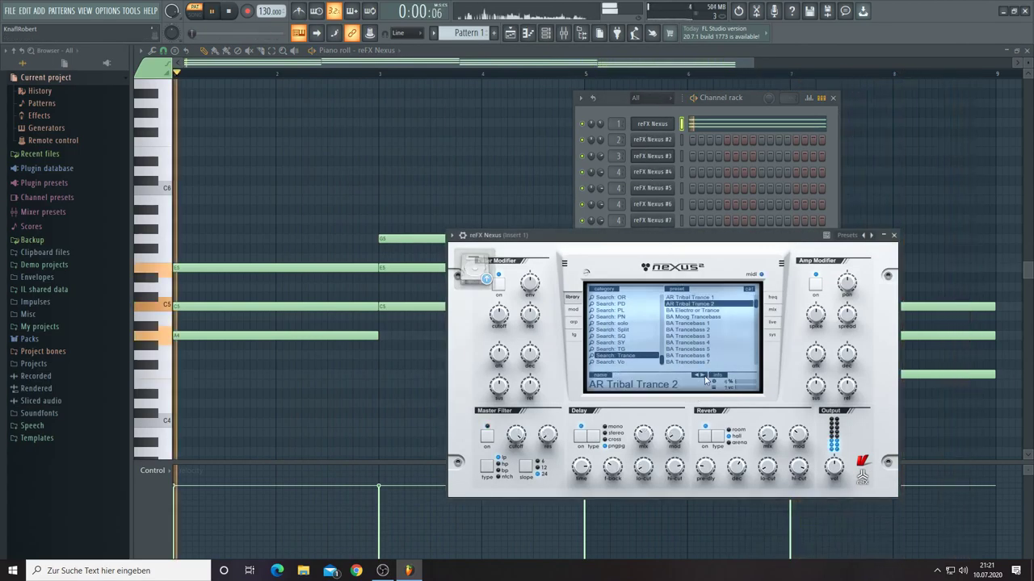
click(705, 380)
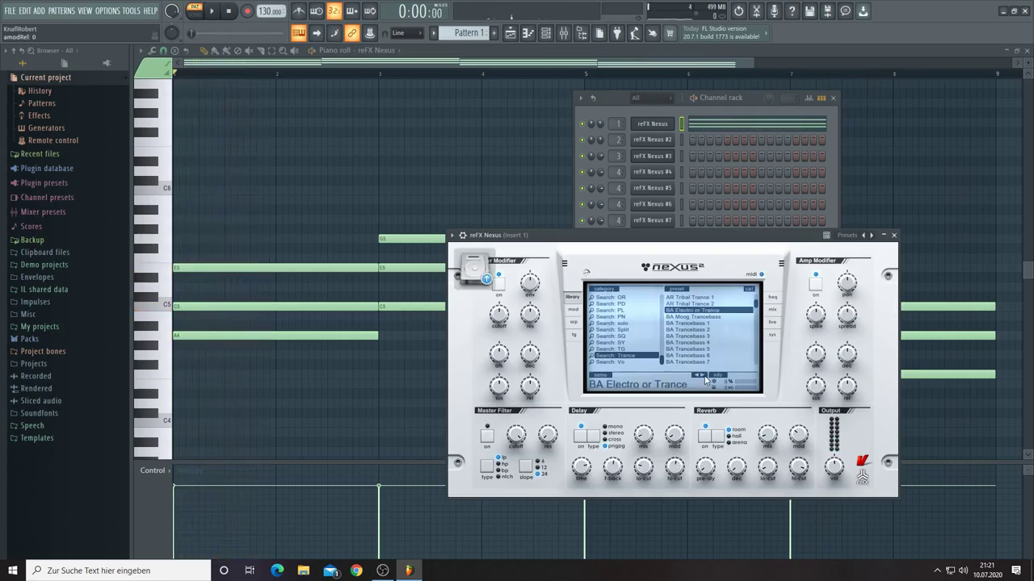
key(space)
click(705, 380)
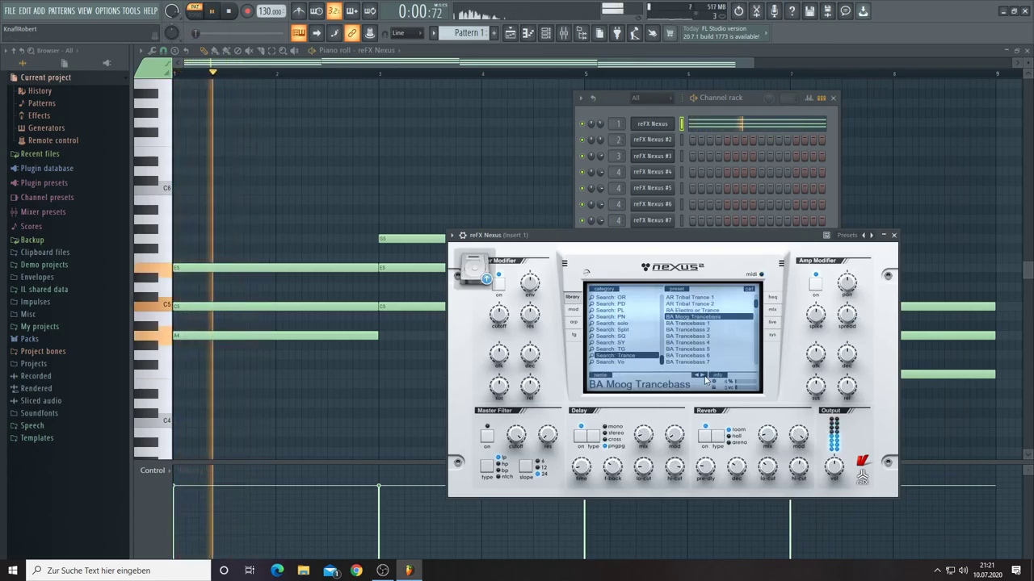
key(space)
Step: Audition arps from the XP Future Arps 4 category, starting with AR Stagediving, and settle on AR Thinkin about you
scroll(650, 340, up, 5)
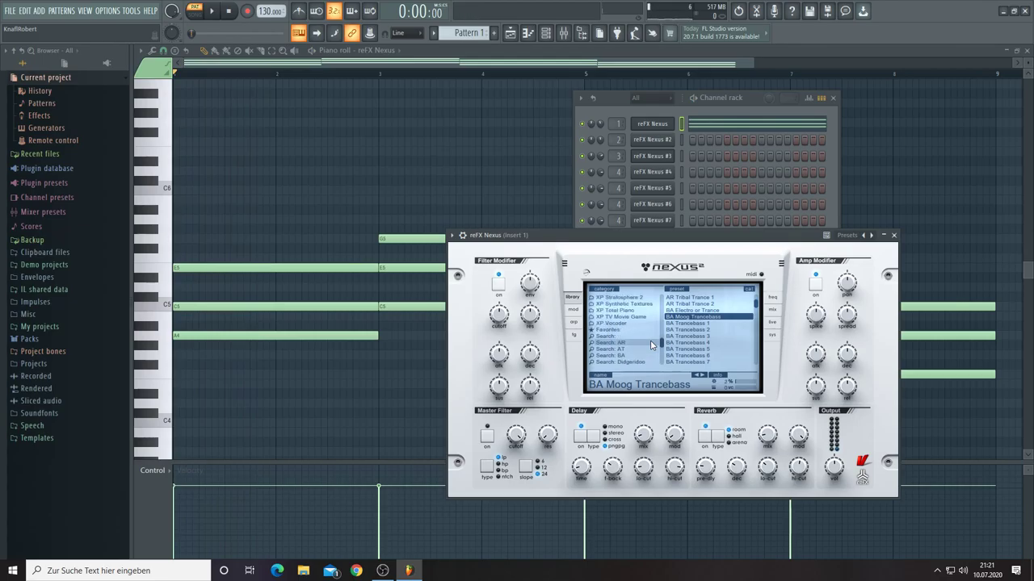
scroll(650, 340, up, 5)
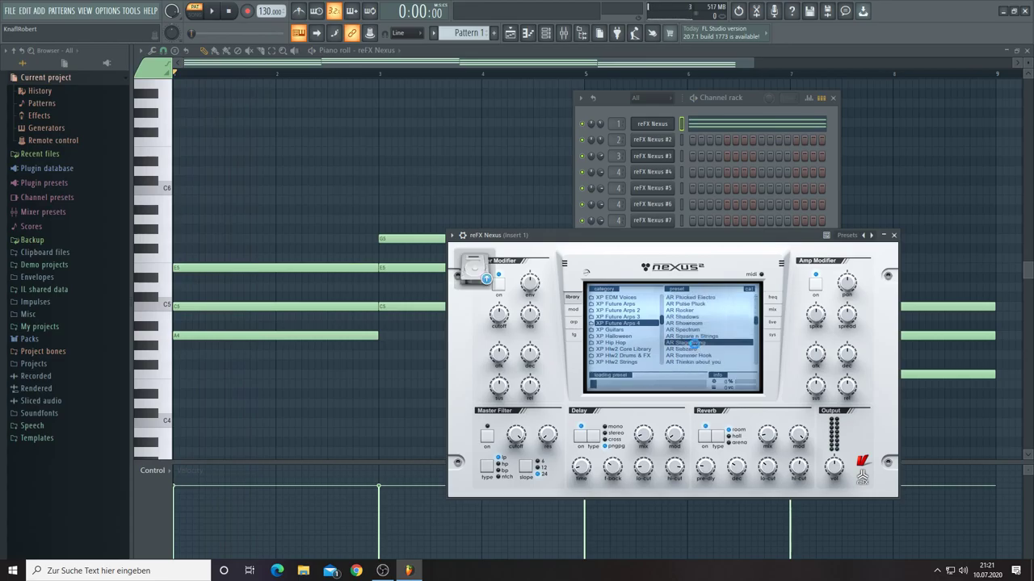
key(space)
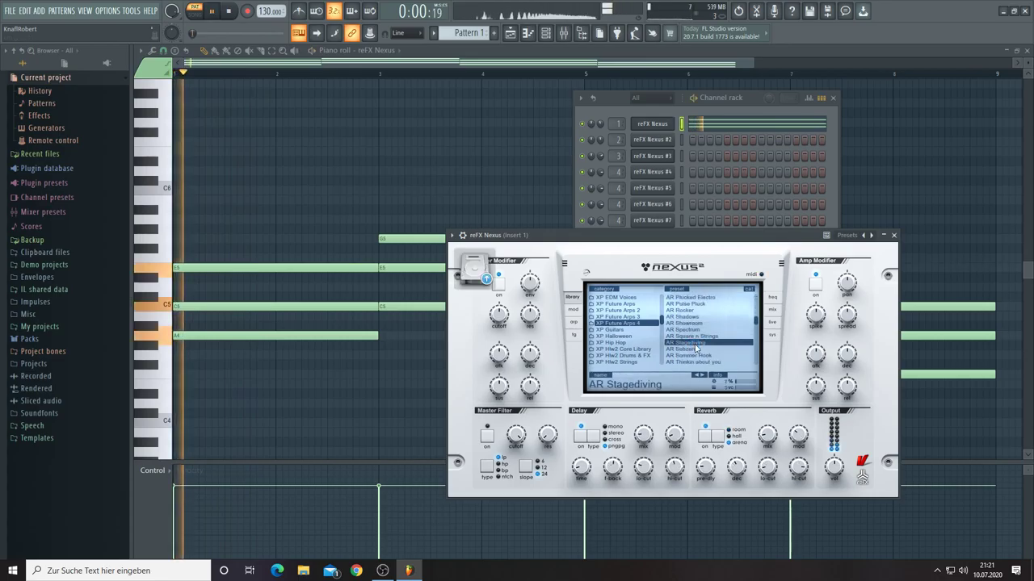
click(702, 375)
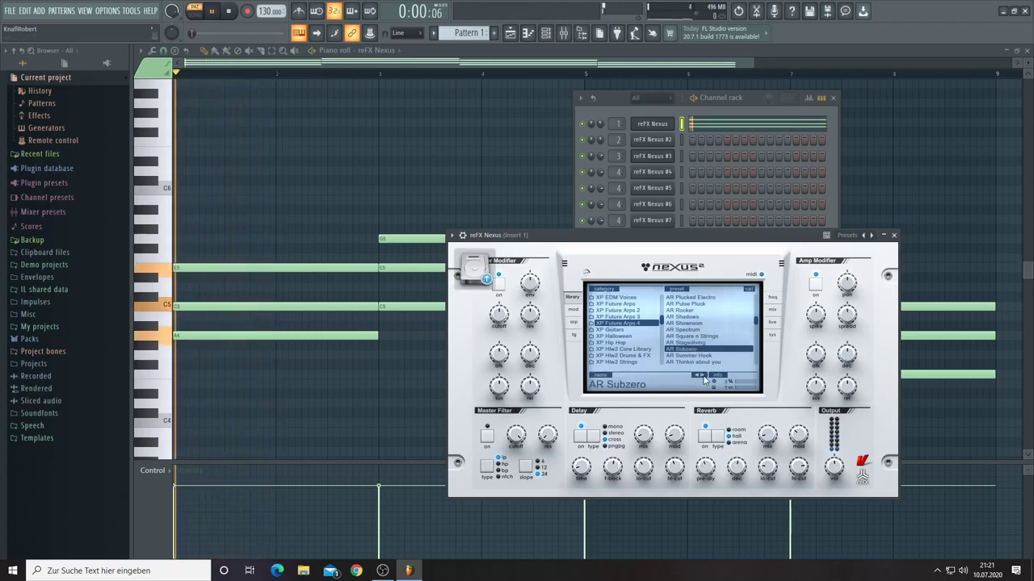
click(702, 376)
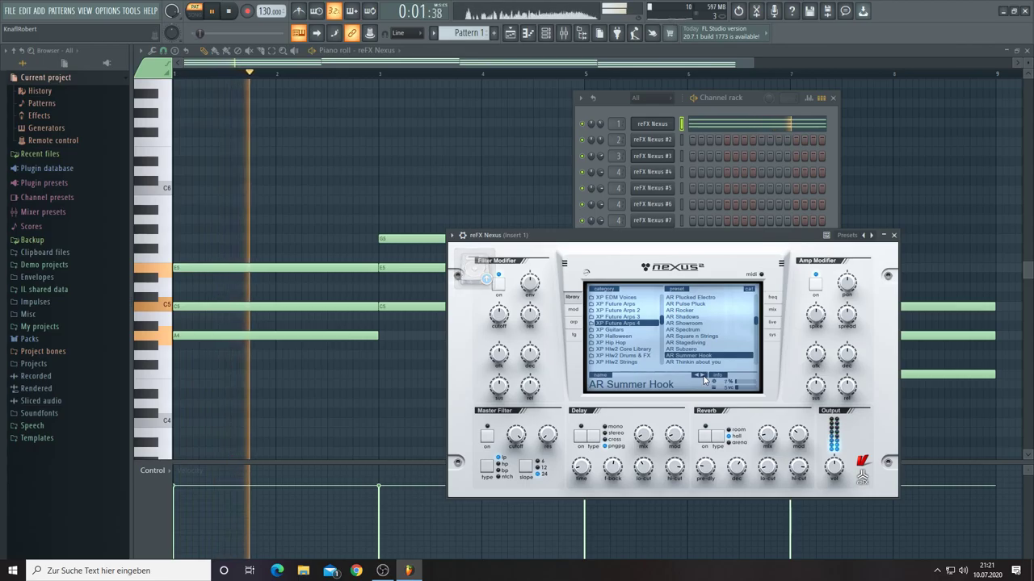
click(702, 375)
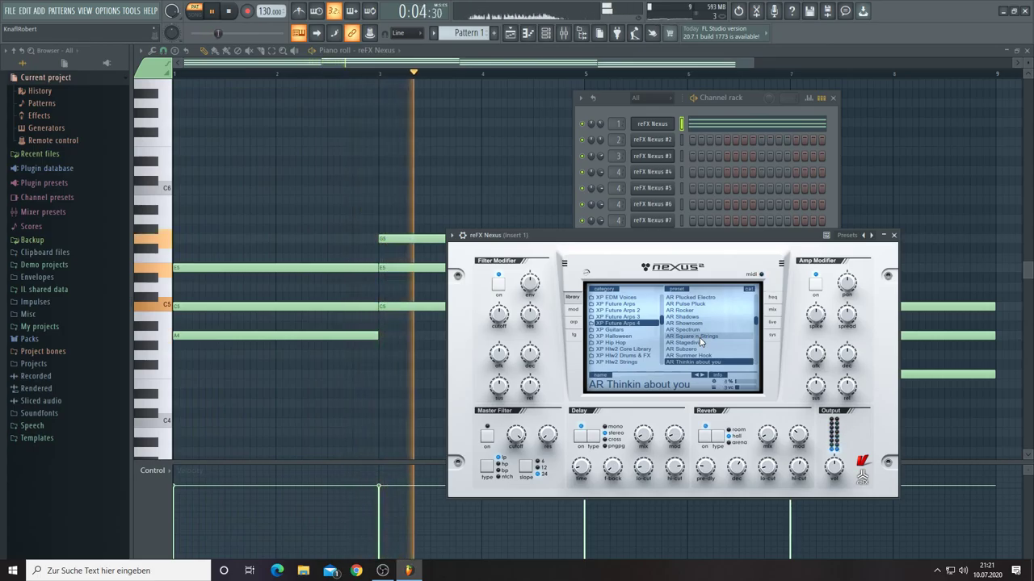
Step: Transpose the whole chord progression in the piano roll up one octave, so the first chord starts on A5
click(339, 113)
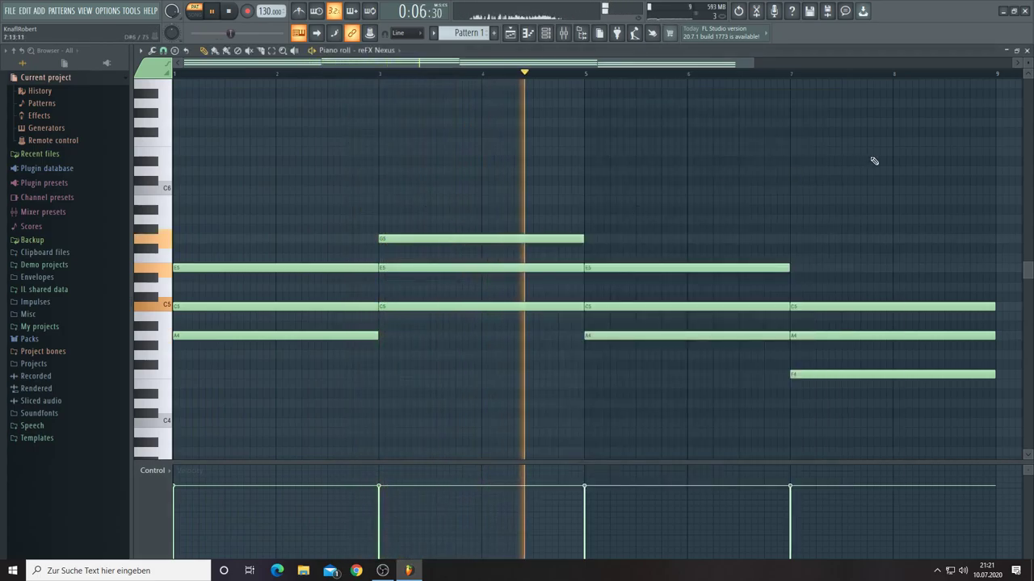
drag(894, 147, 197, 413)
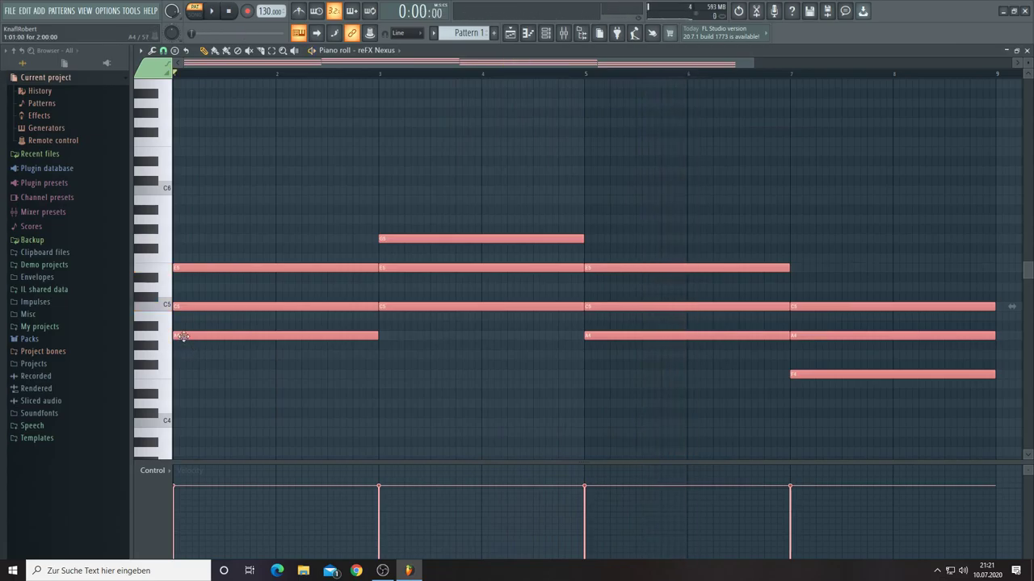
drag(184, 336, 167, 218)
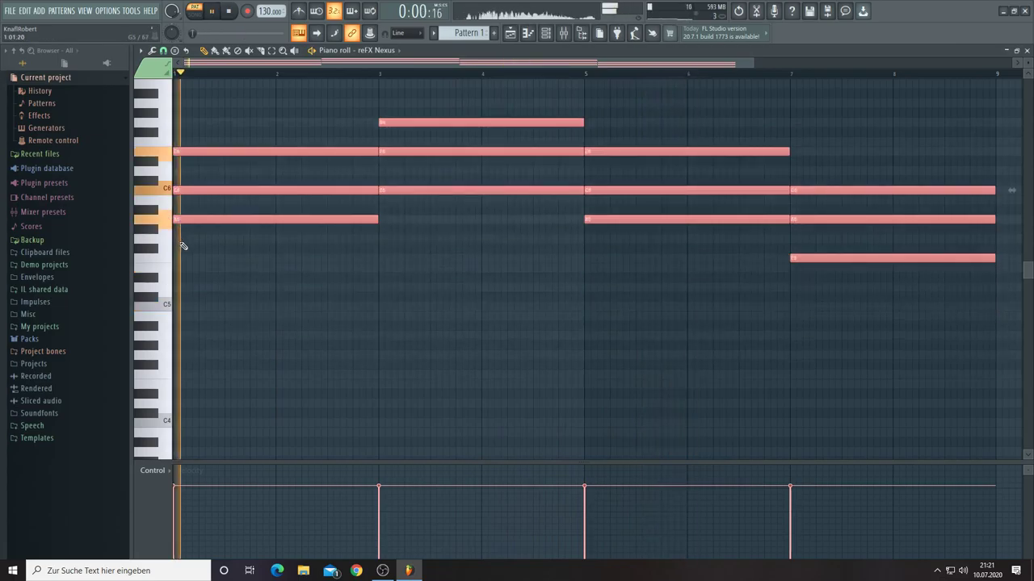
click(207, 272)
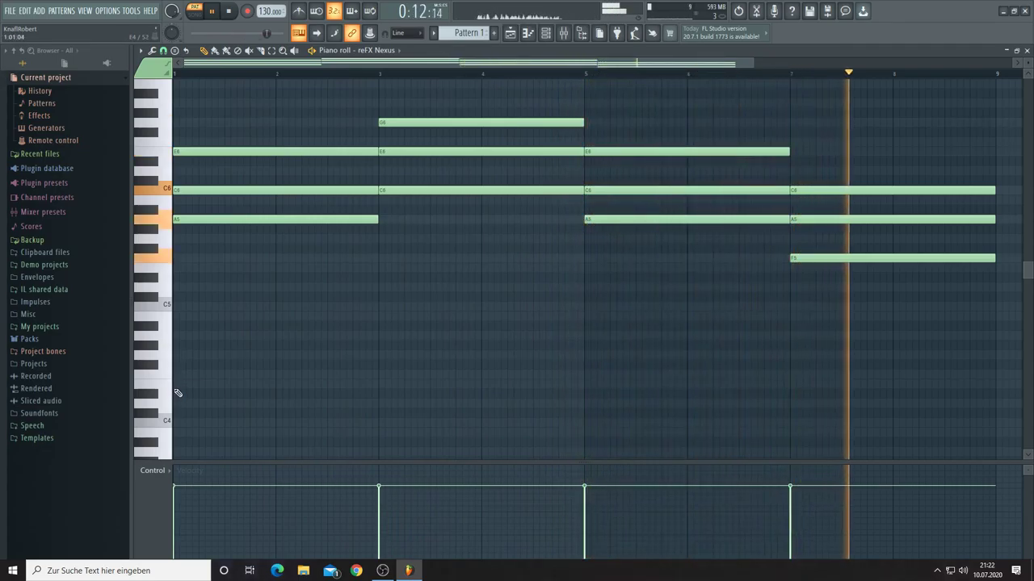
Step: Add two-bar bass notes below the chords: A4 at bar 1, C4 at bar 3, A4 at bar 5 and F4 at bar 7
click(181, 335)
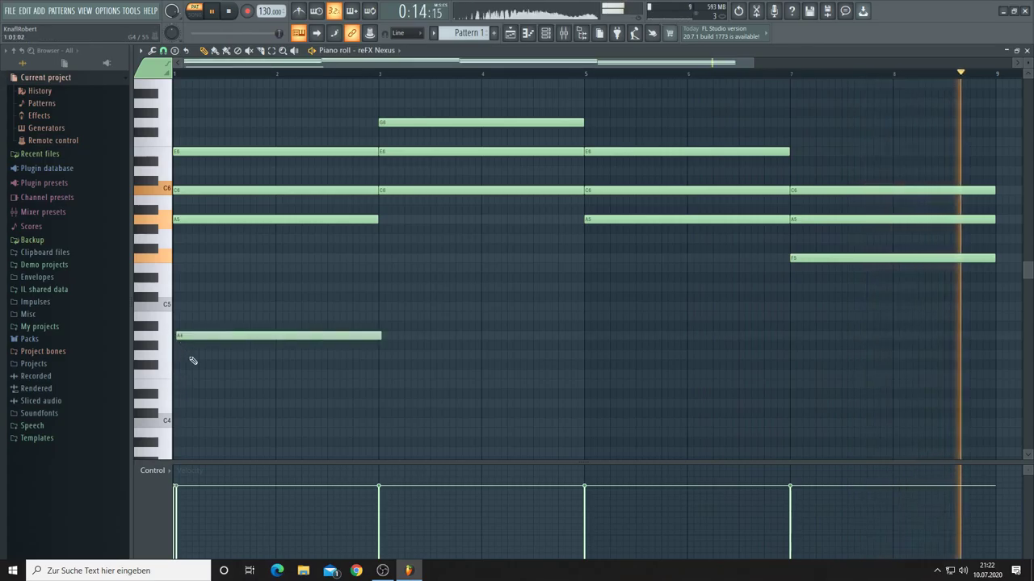
drag(210, 335, 207, 335)
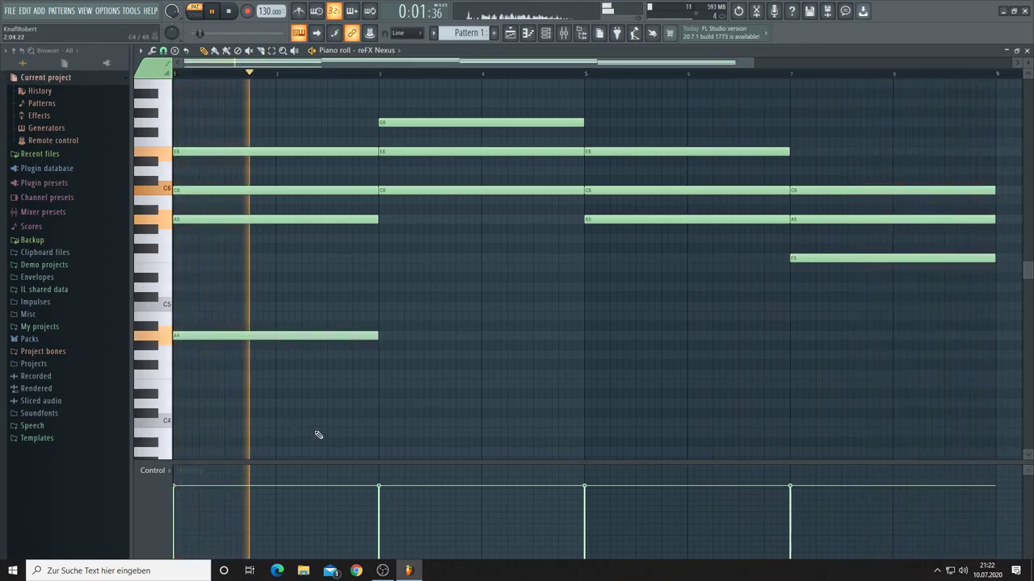
click(380, 423)
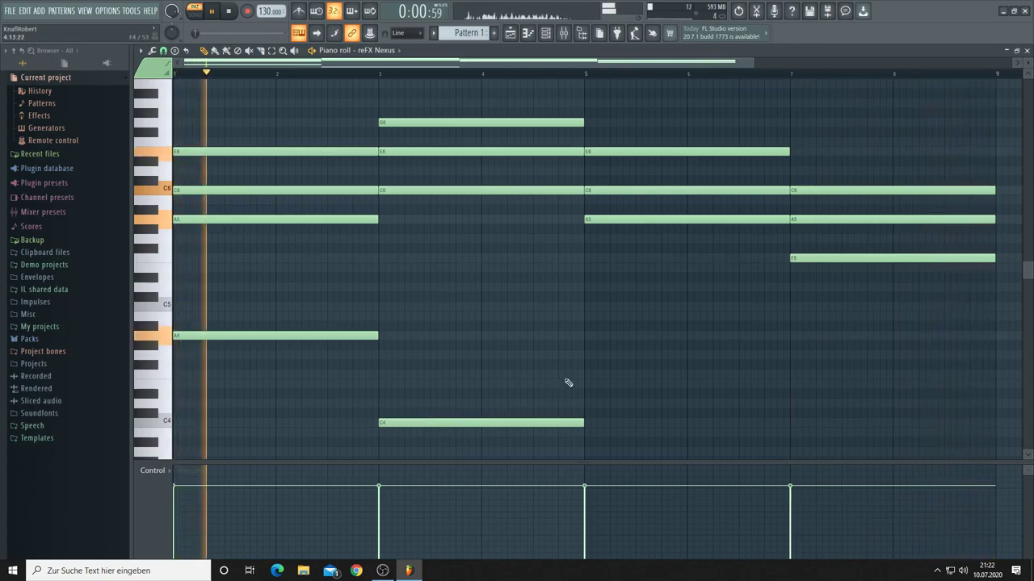
click(586, 336)
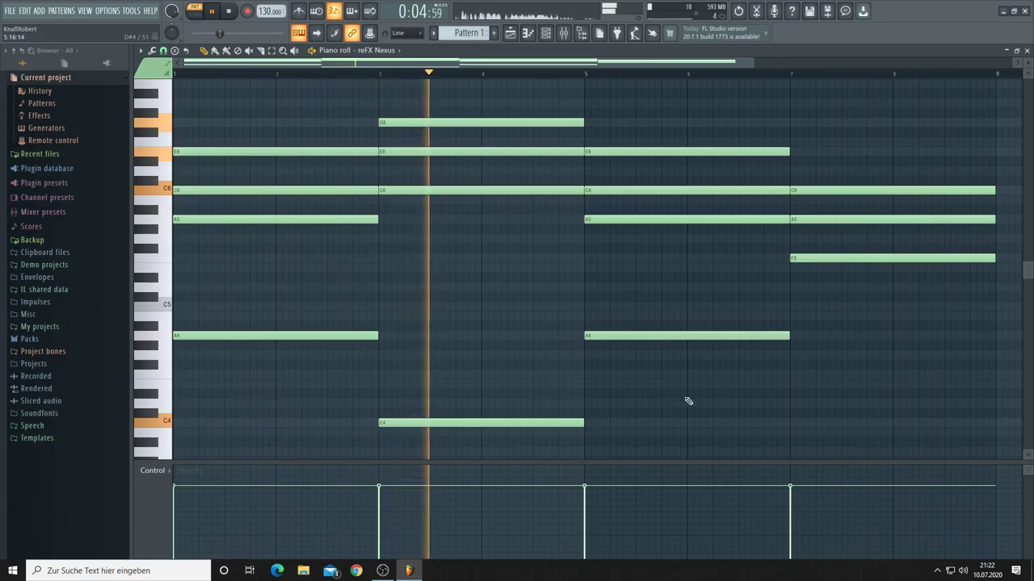
click(791, 376)
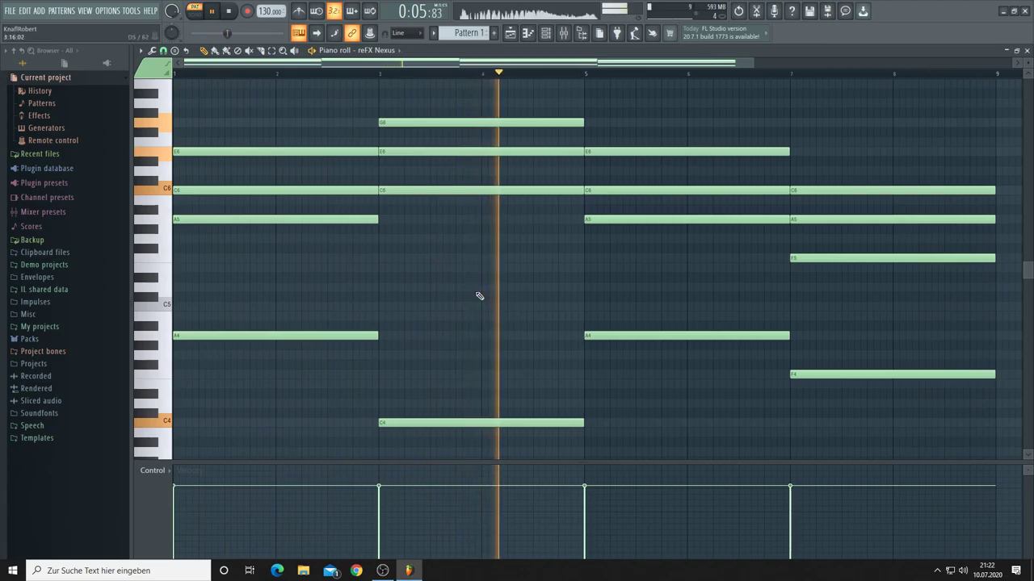
Step: Place Pattern 1 at bar 1 of Track 1 in the playlist and show the channel rack
key(F5)
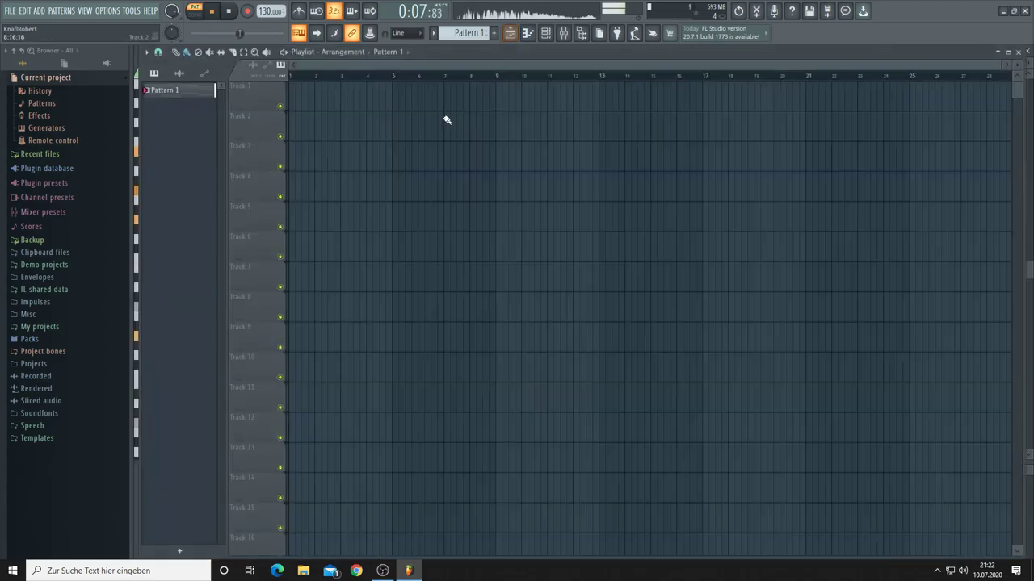
click(546, 34)
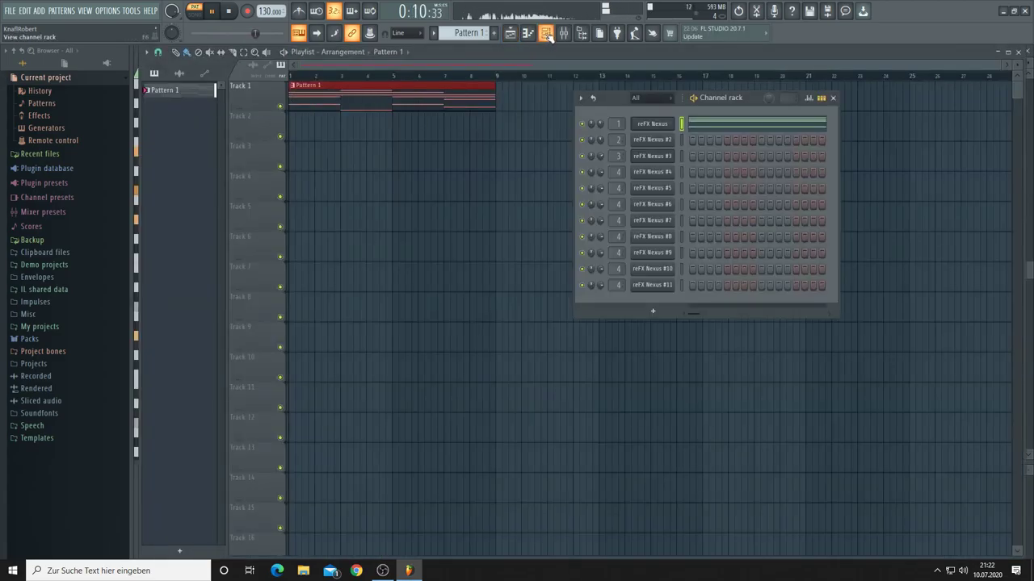
Step: Cut the four bass notes out of Pattern 1 and paste them into the first Nexus channel's piano roll in Pattern 2
click(718, 124)
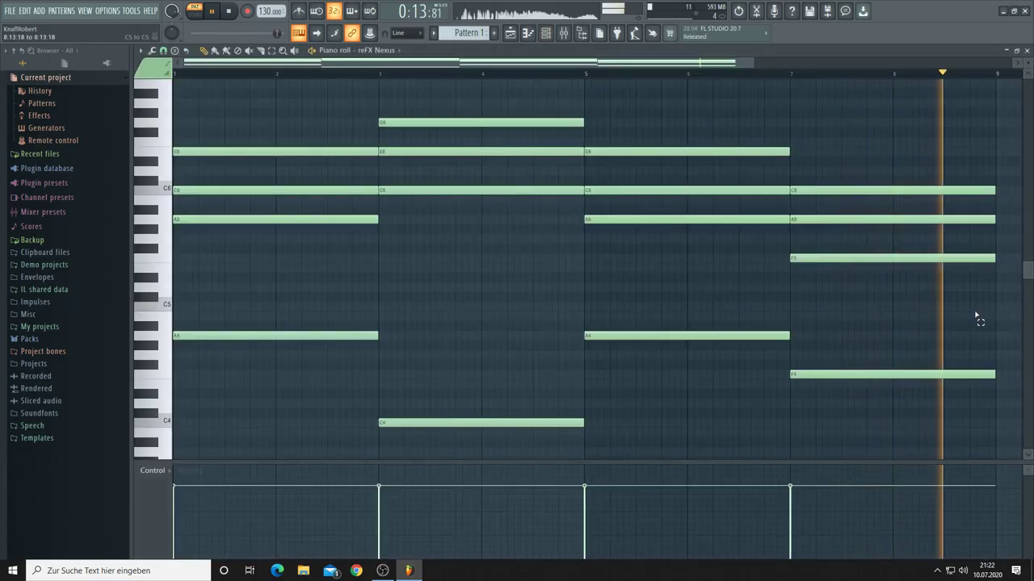
drag(987, 263, 23, 454)
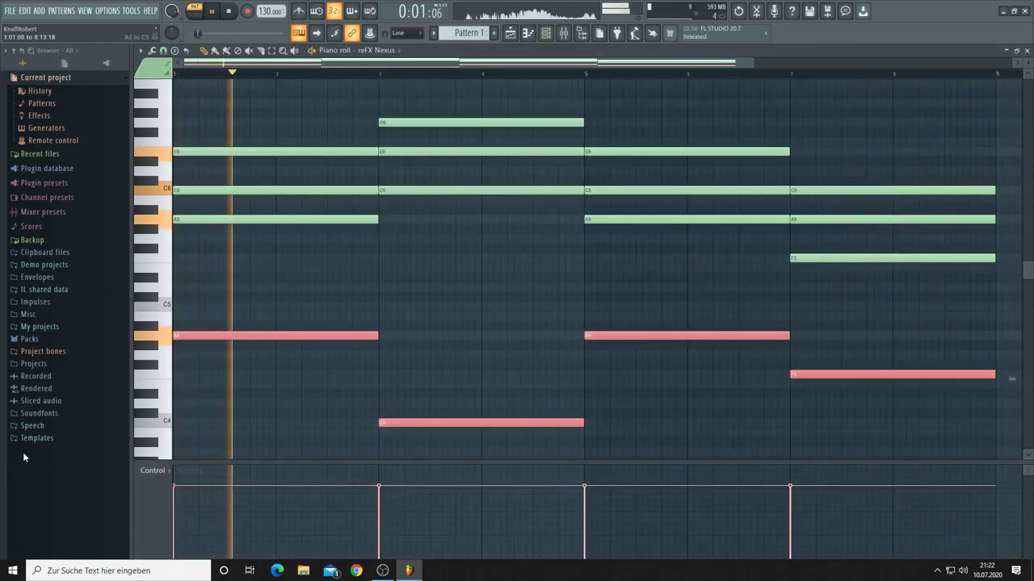
key(Delete)
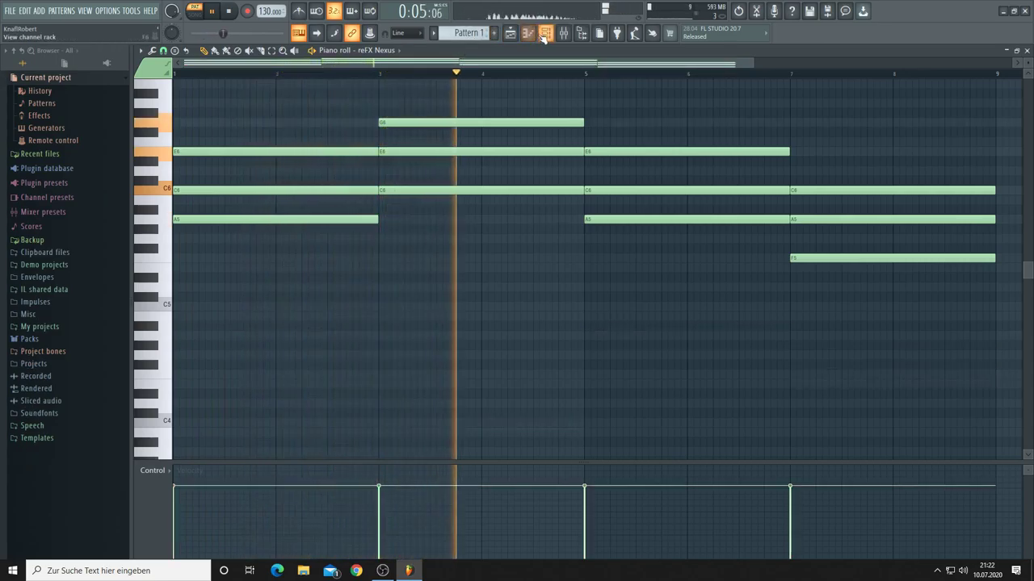
scroll(466, 33, down, 1)
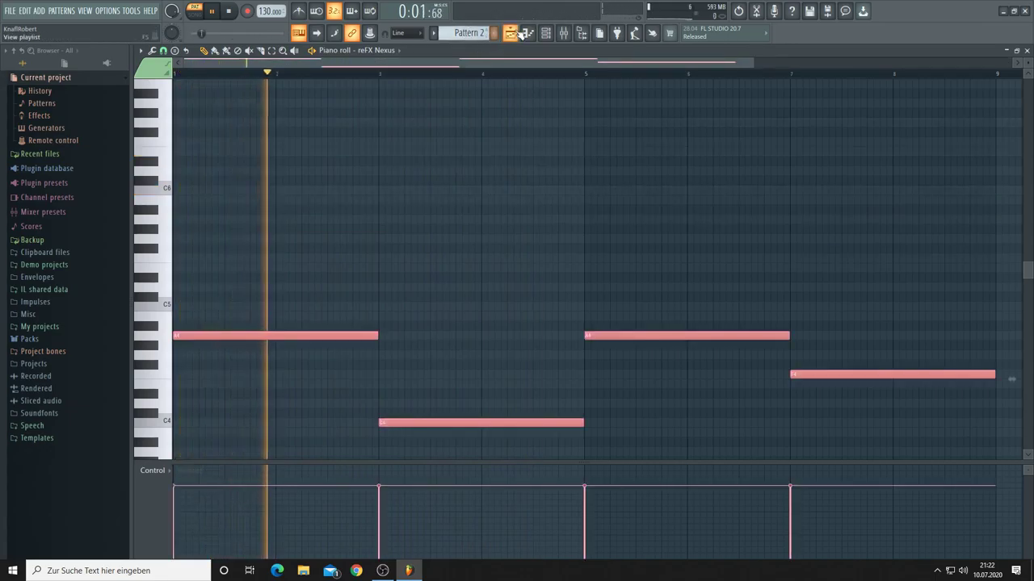
Step: Place Pattern 2 at bar 1 of Track 2 in the playlist and play the arrangement in song mode with the channel rack open
key(F5)
click(297, 118)
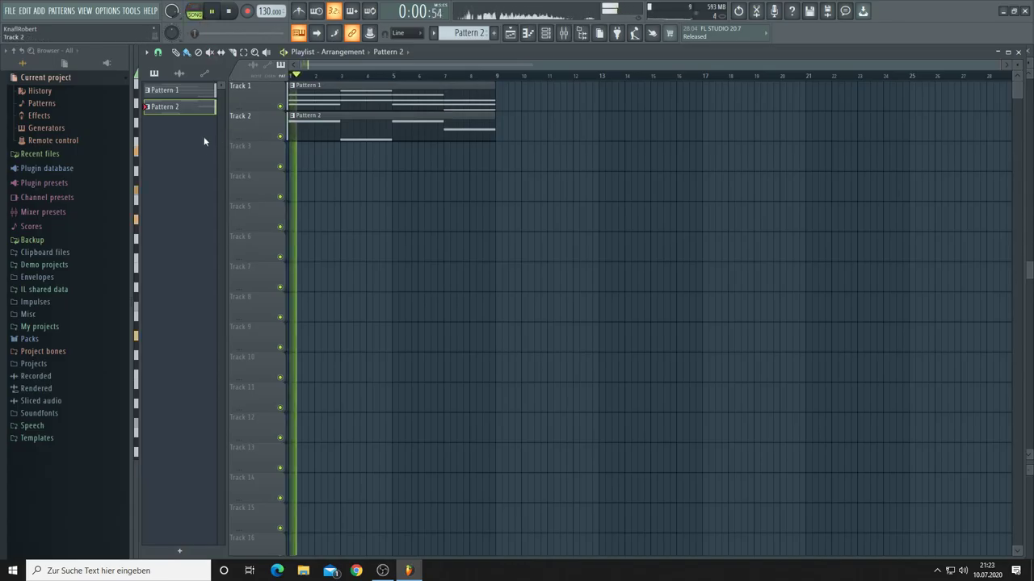
key(F6)
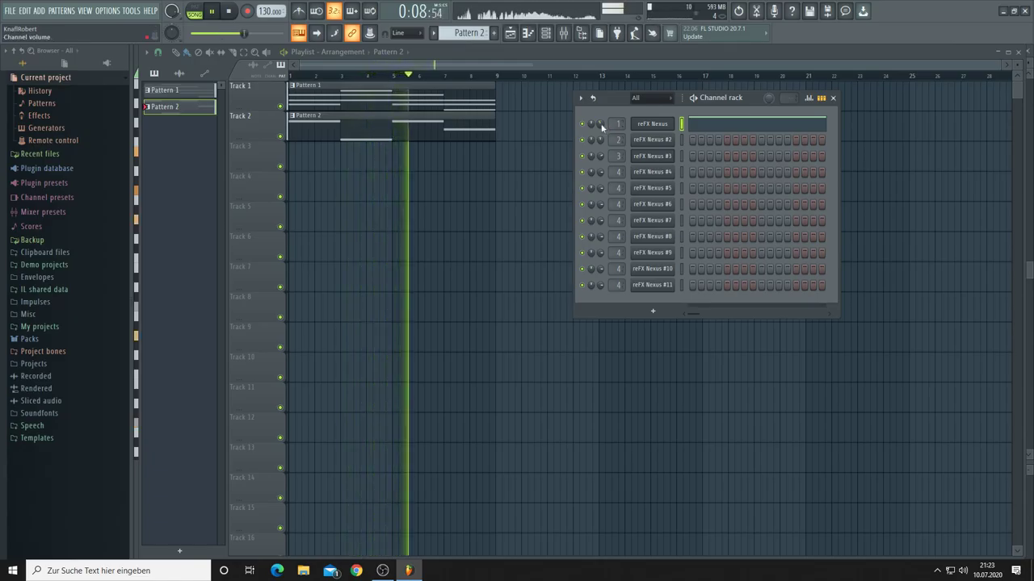
Step: Copy the chord notes from the first Nexus channel in Pattern 1 and paste them into reFX Nexus #2 in a new Pattern 3
click(644, 142)
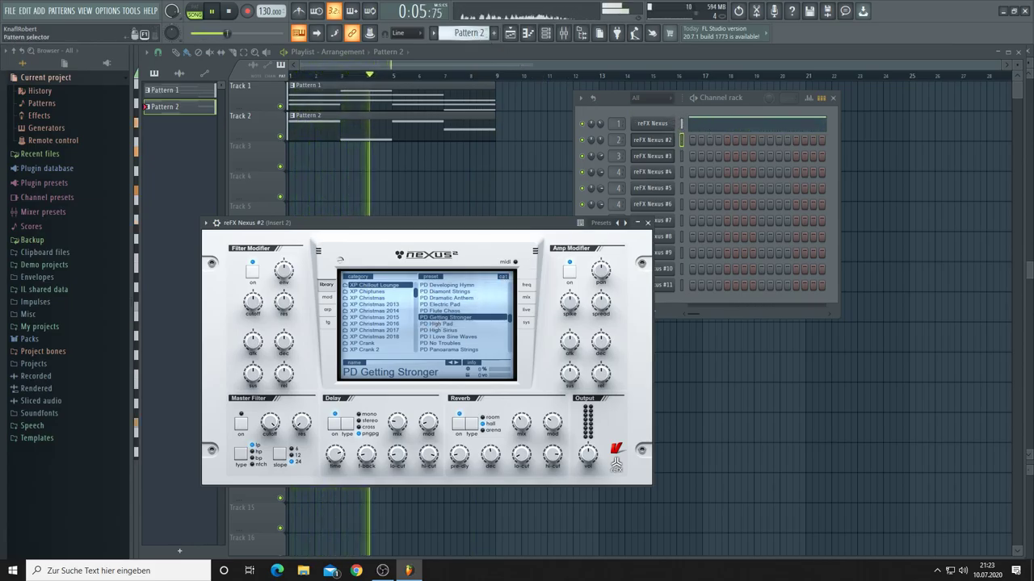
click(682, 126)
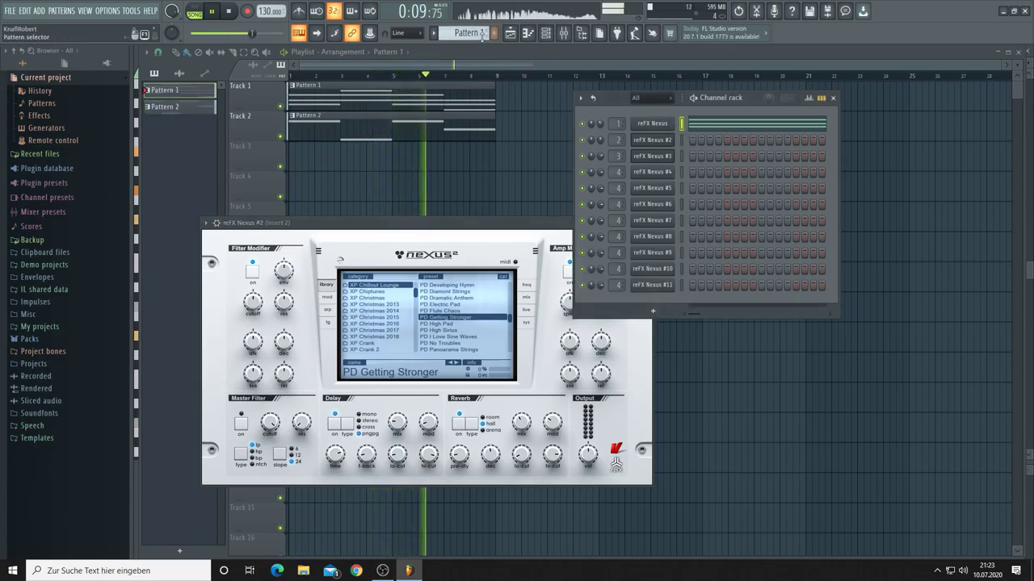
key(F4)
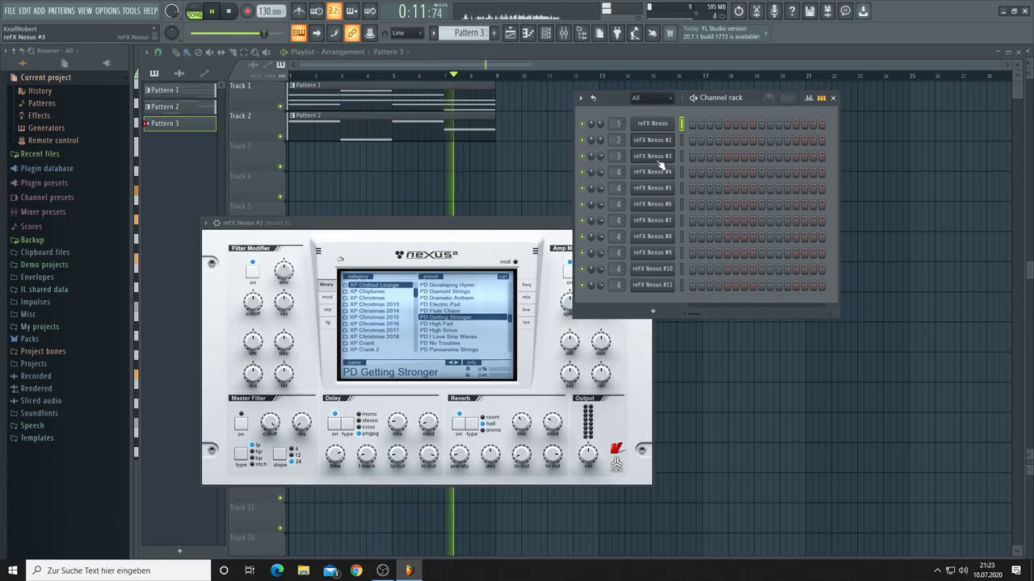
click(659, 143)
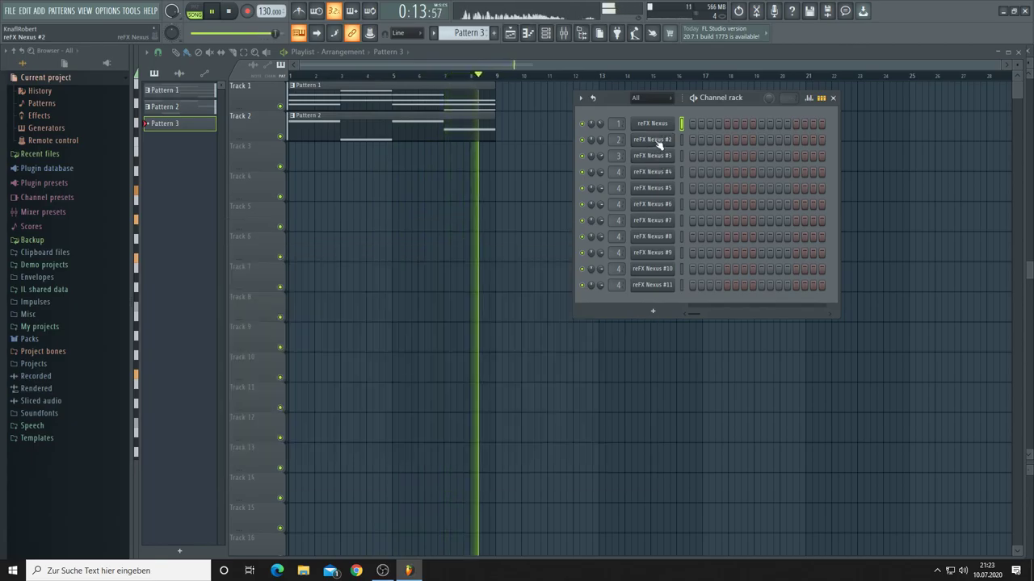
click(659, 143)
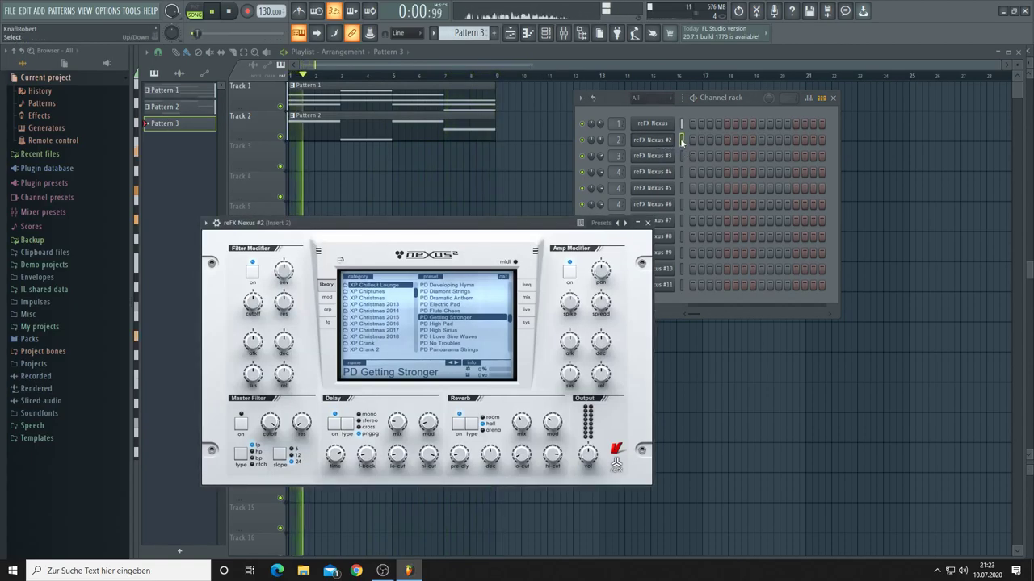
click(680, 141)
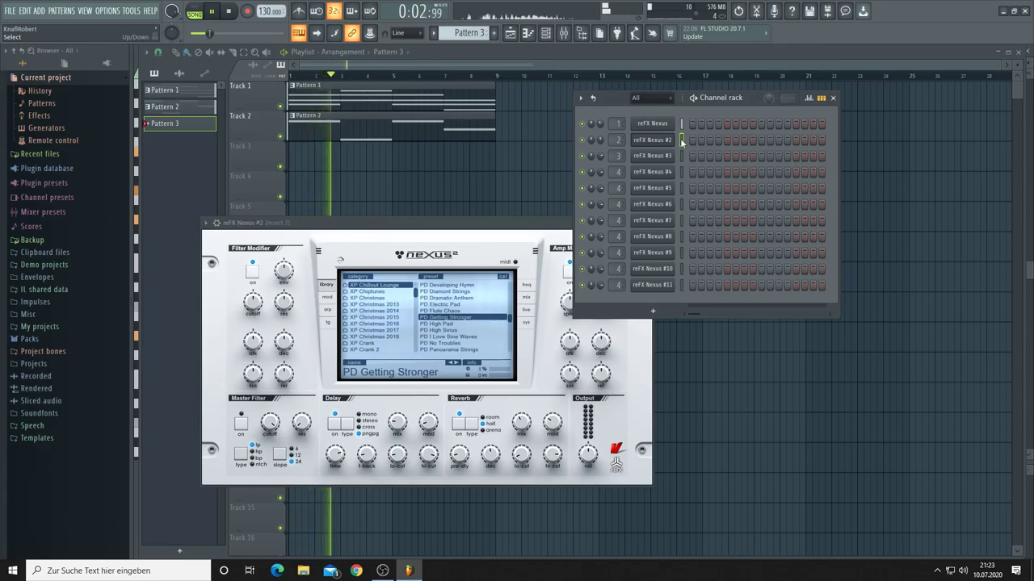
Step: Place Pattern 3 at bar 1 of Track 3 in the playlist and turn down the reFX Nexus #2 channel volume
click(289, 152)
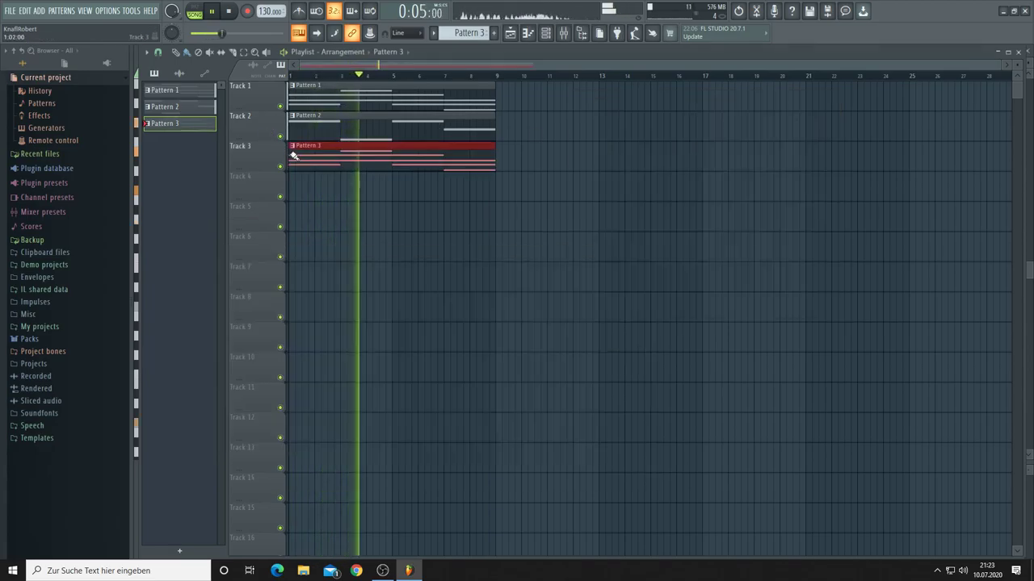
click(546, 33)
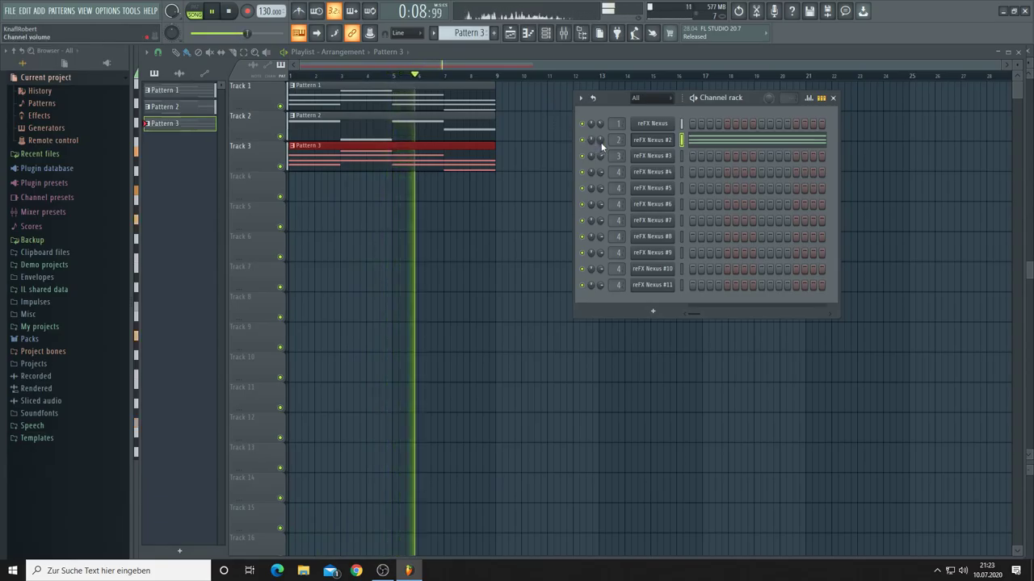
drag(600, 142, 601, 183)
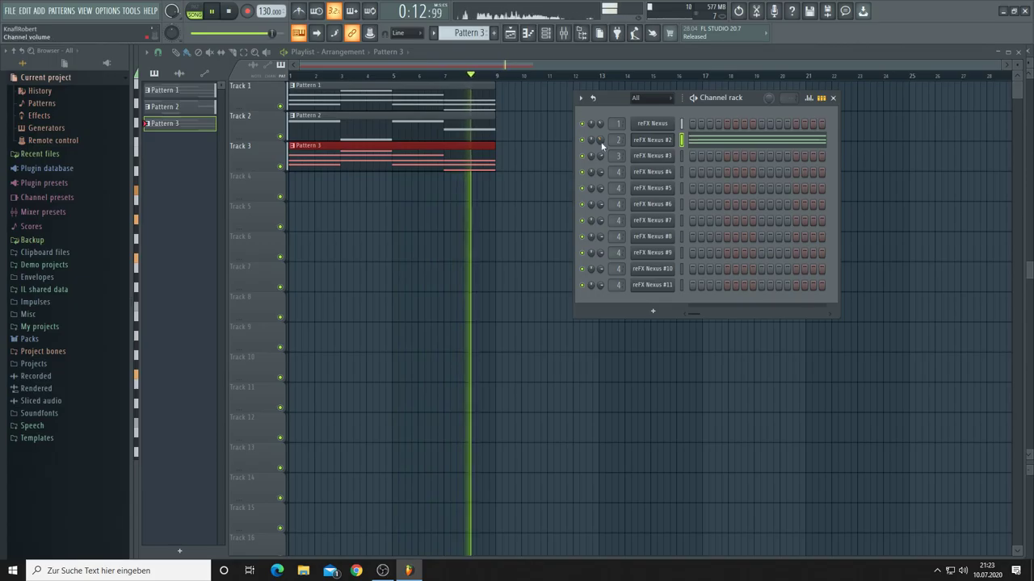
click(650, 141)
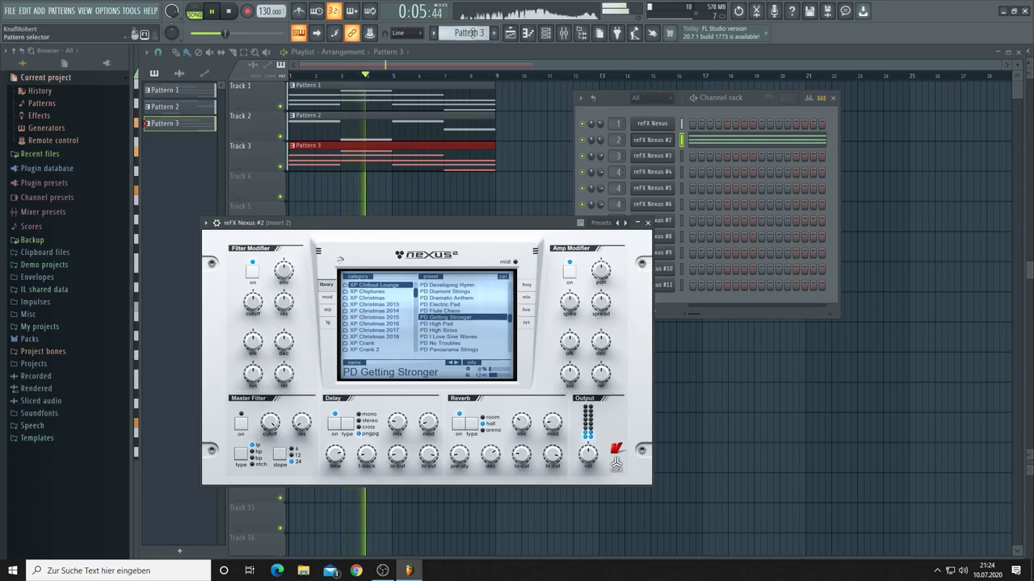
Step: Copy the bass notes of the first Nexus channel in Pattern 2 and switch to the empty Pattern 4
scroll(473, 32, up, 1)
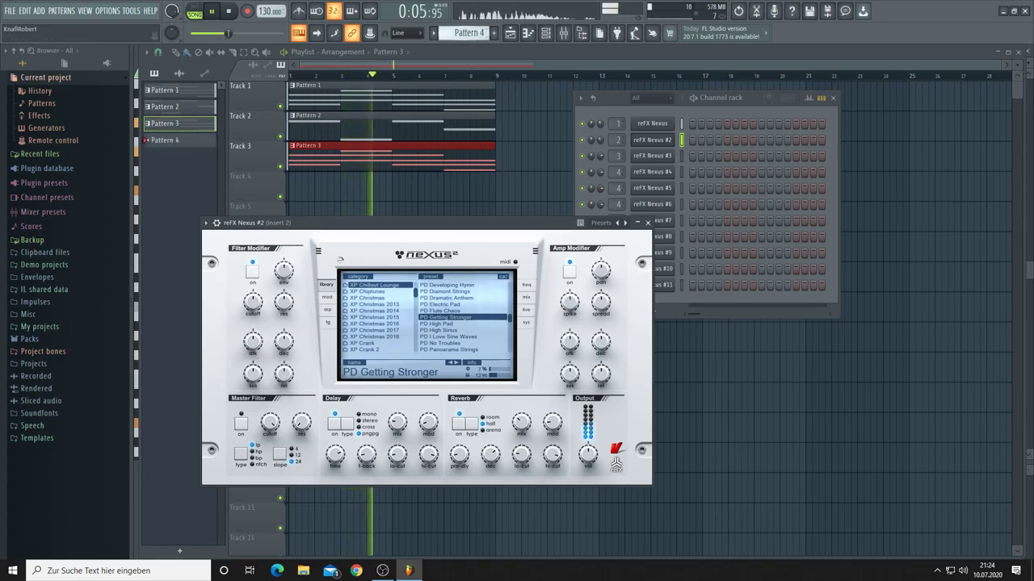
click(649, 155)
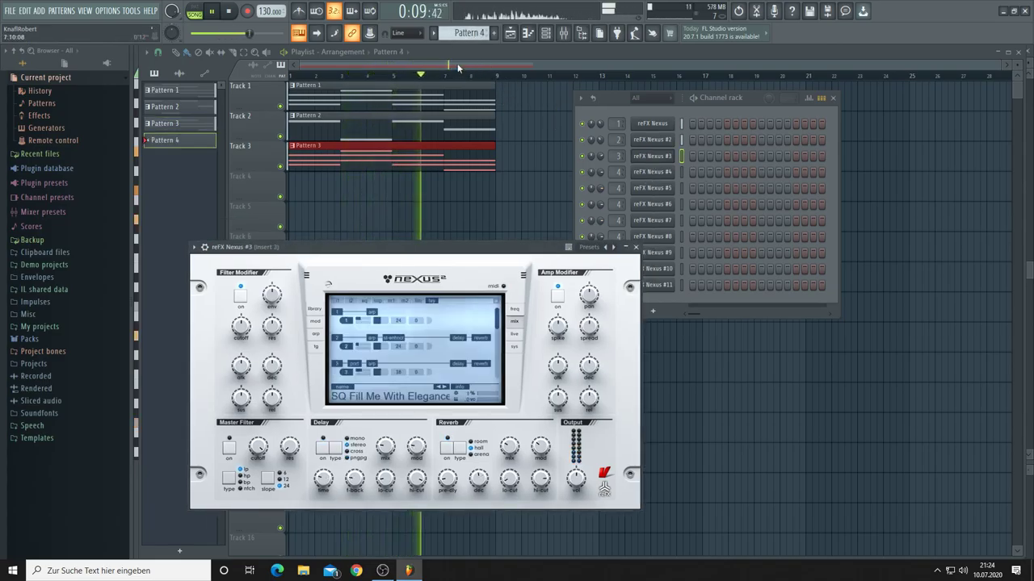
scroll(470, 31, down, 2)
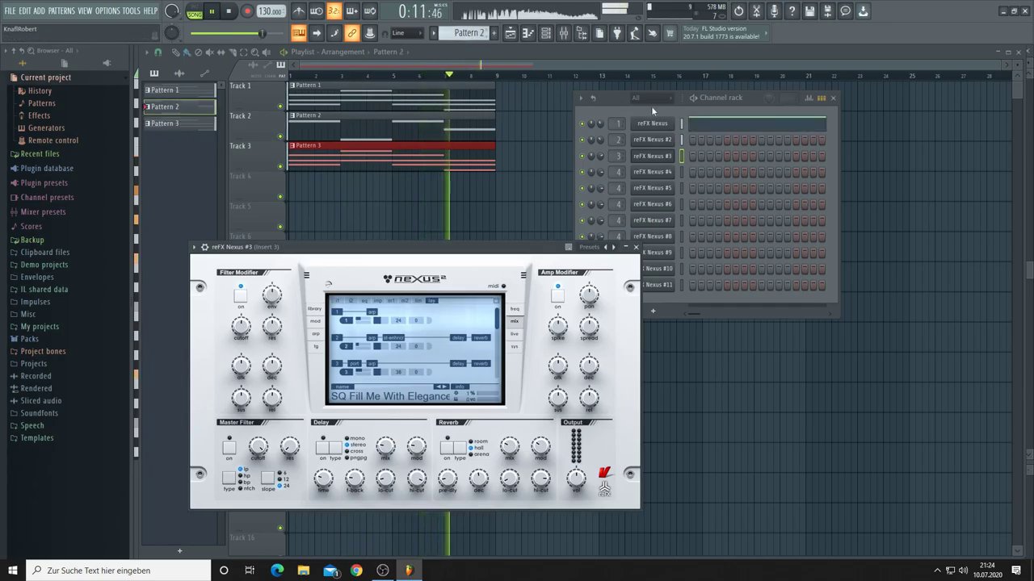
click(681, 124)
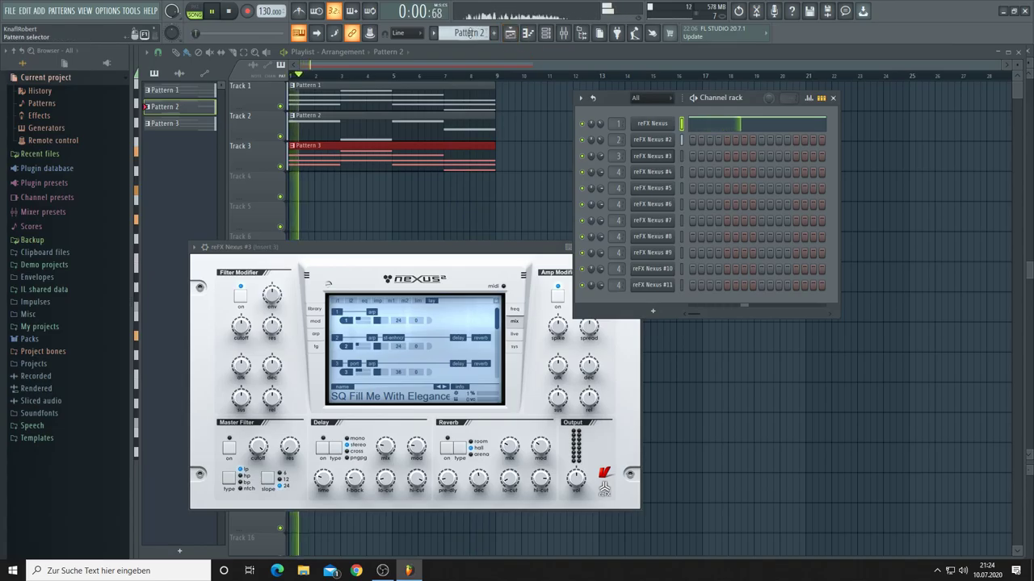
scroll(471, 32, down, 1)
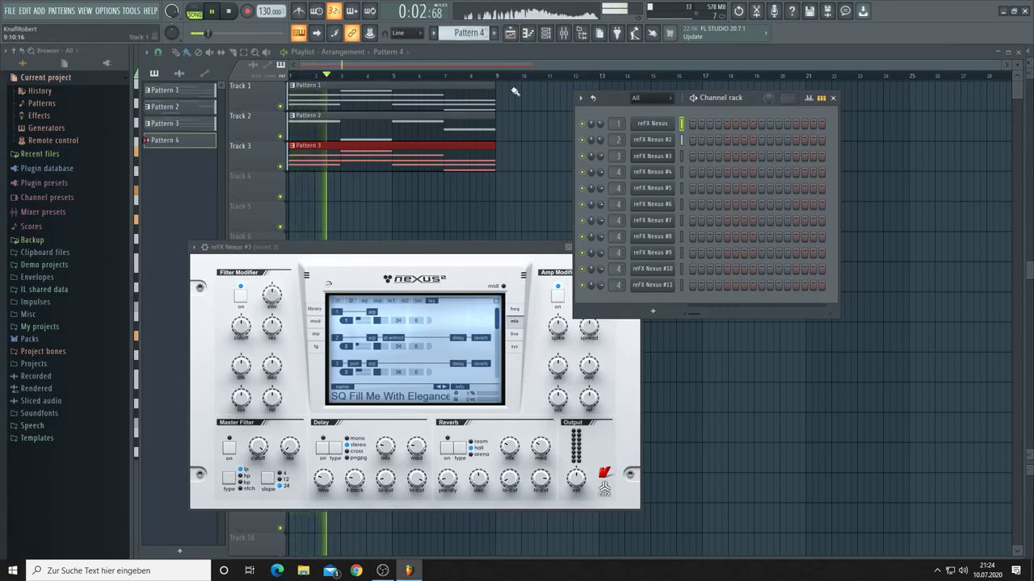
Step: Load the PD beauty morph preset from the XP Bigtone Signature 3 category in reFX Nexus #3
click(663, 158)
click(663, 156)
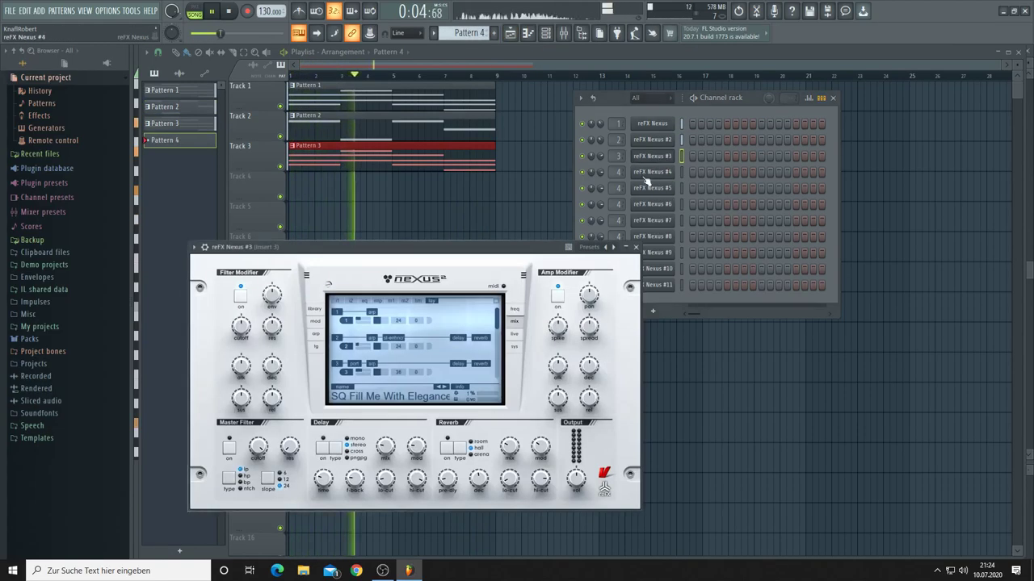
click(315, 309)
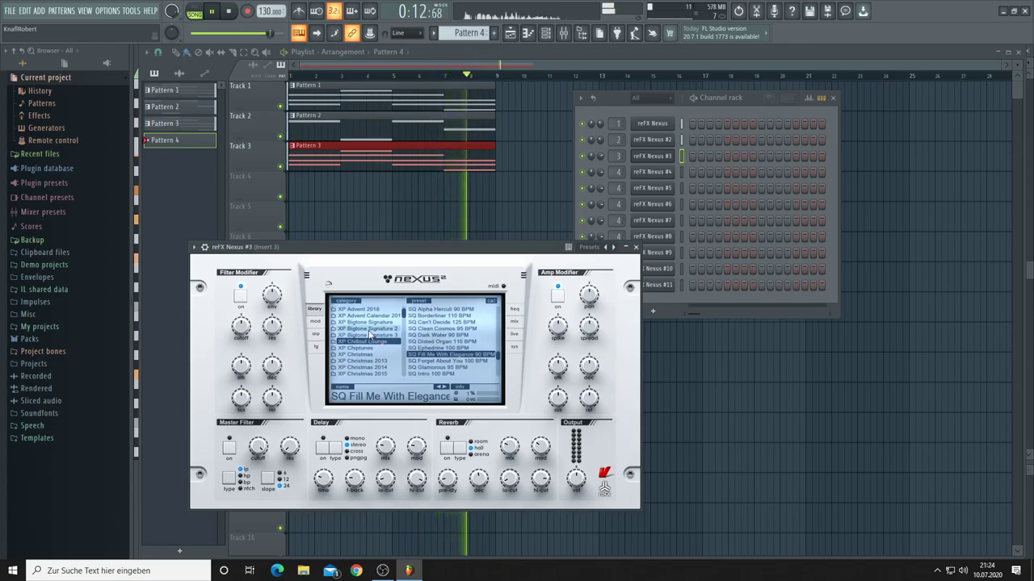
click(370, 337)
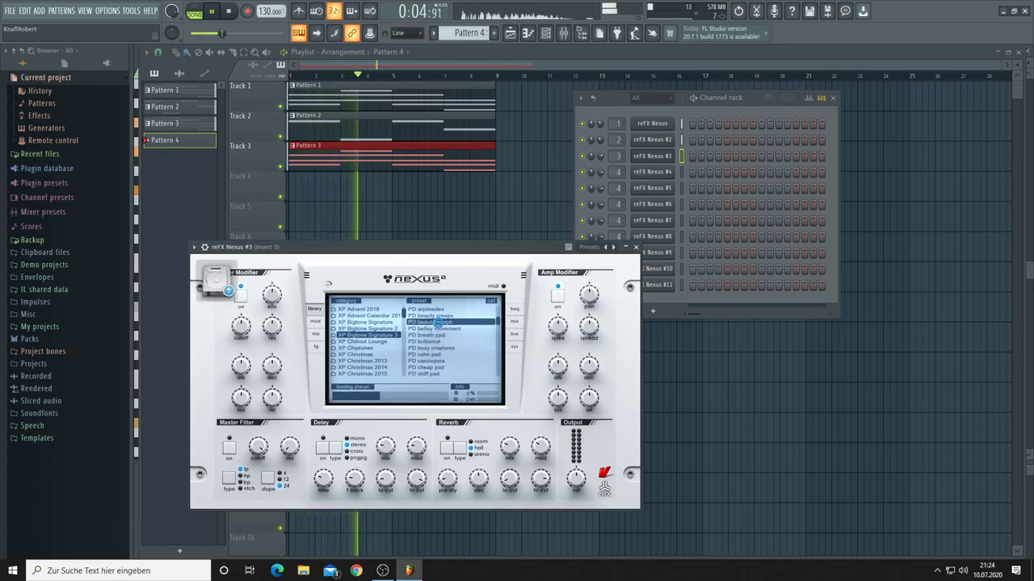
Step: Paste the copied bass notes into reFX Nexus #3 in Pattern 4 and place Pattern 4 at bar 1 of Track 4
click(681, 159)
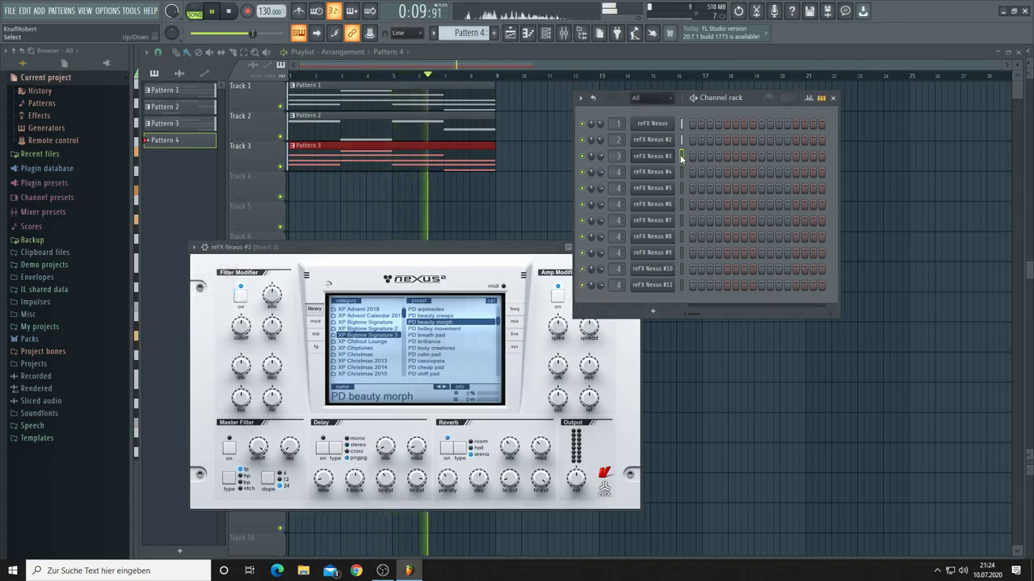
click(295, 183)
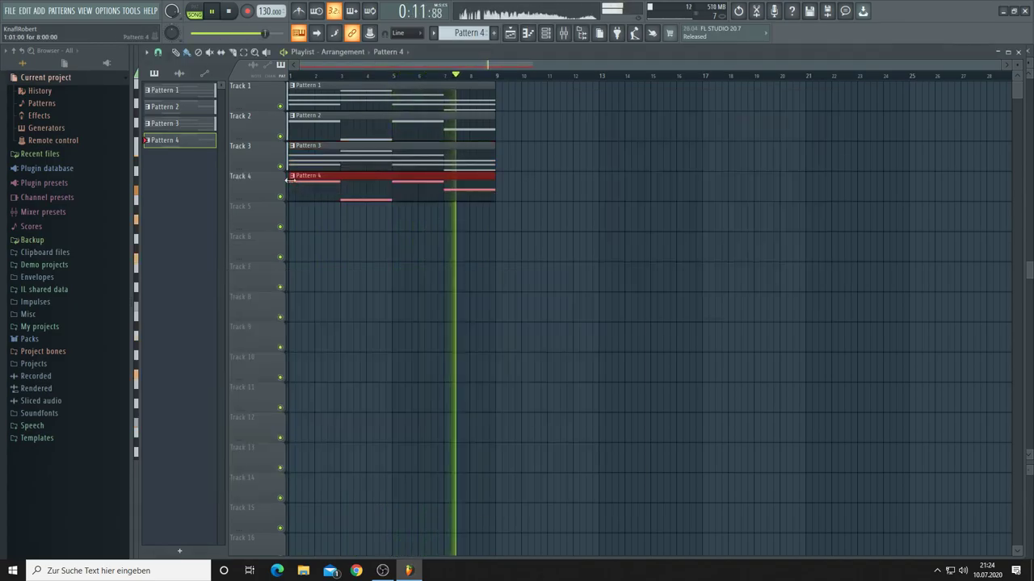
click(547, 33)
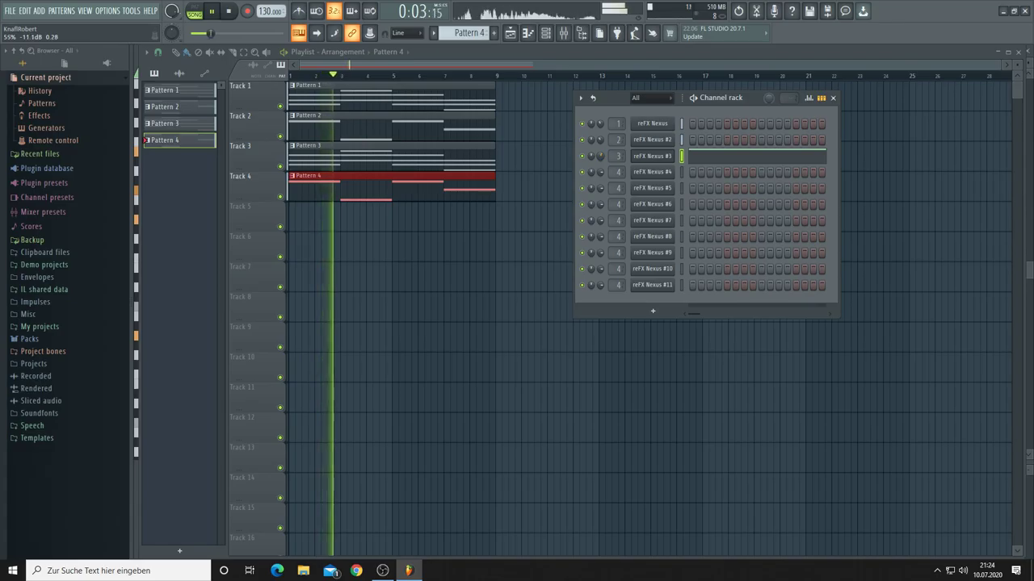
Step: Stop playback and change the reFX Nexus #3 preset to PD belley movement
click(652, 156)
key(space)
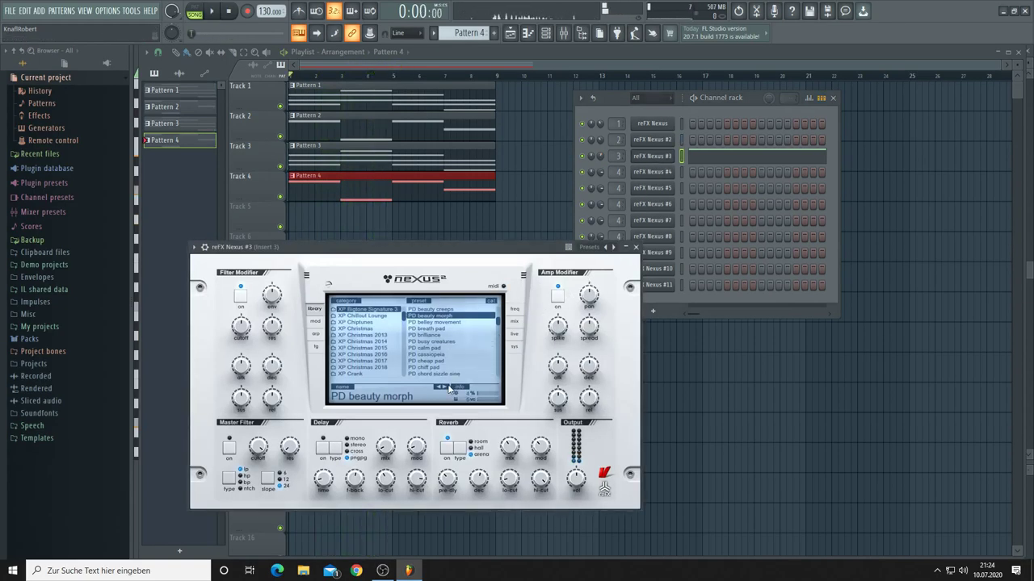
click(447, 388)
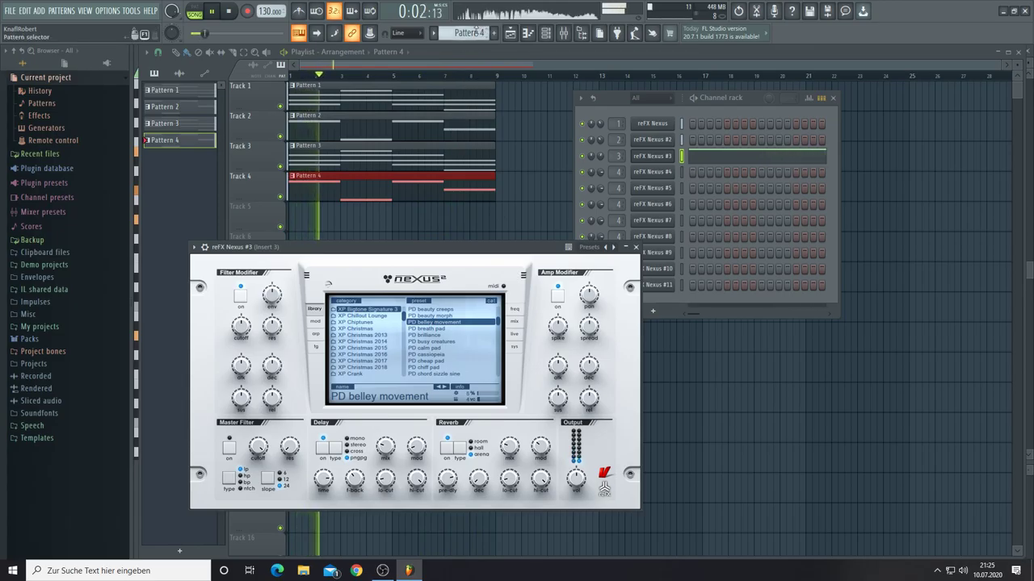
Step: Copy the chord notes of the first Nexus channel in Pattern 1 and switch to the empty Pattern 5
scroll(477, 32, up, 2)
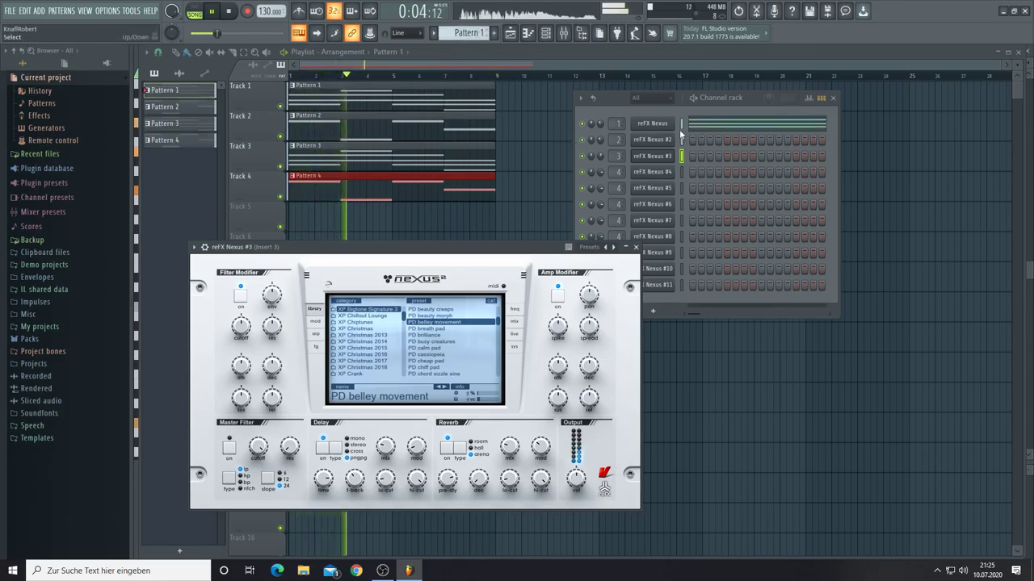
click(681, 126)
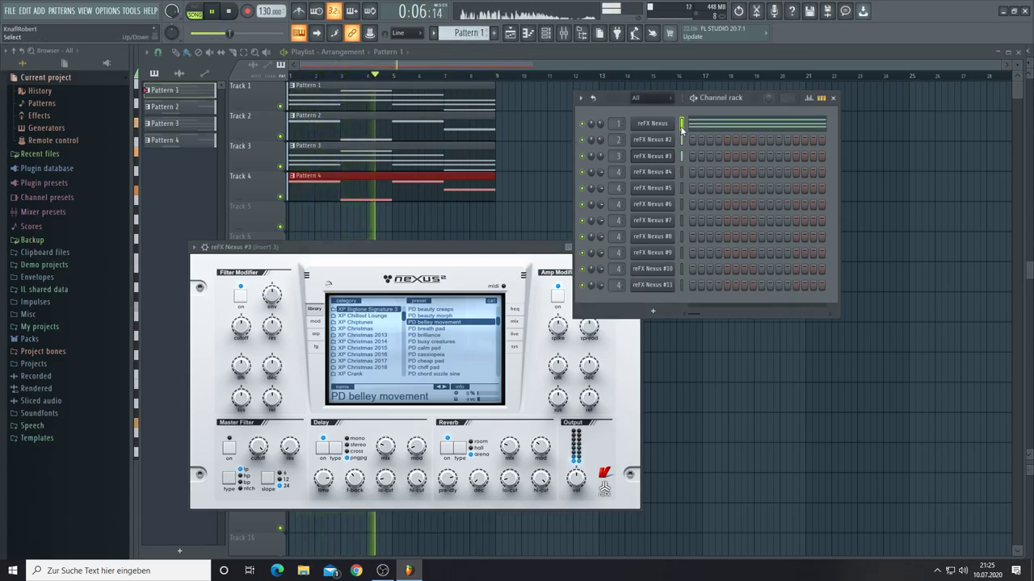
key(super)
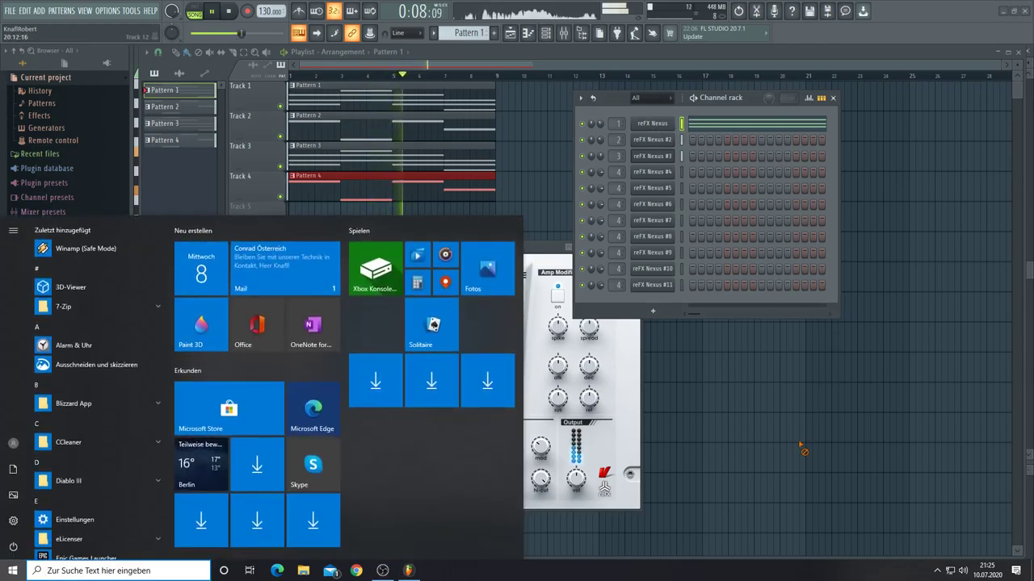
click(804, 450)
click(545, 33)
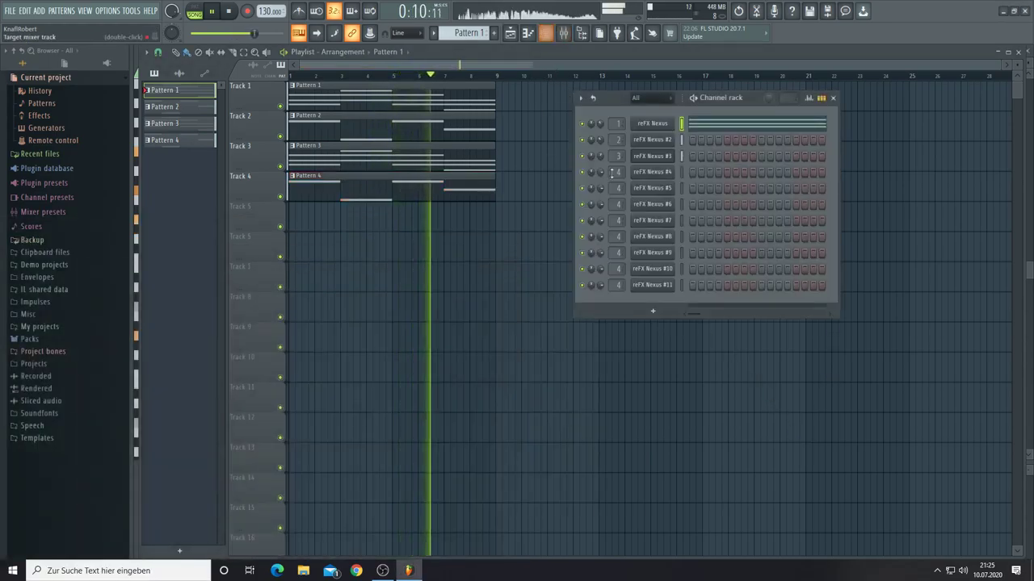
click(653, 124)
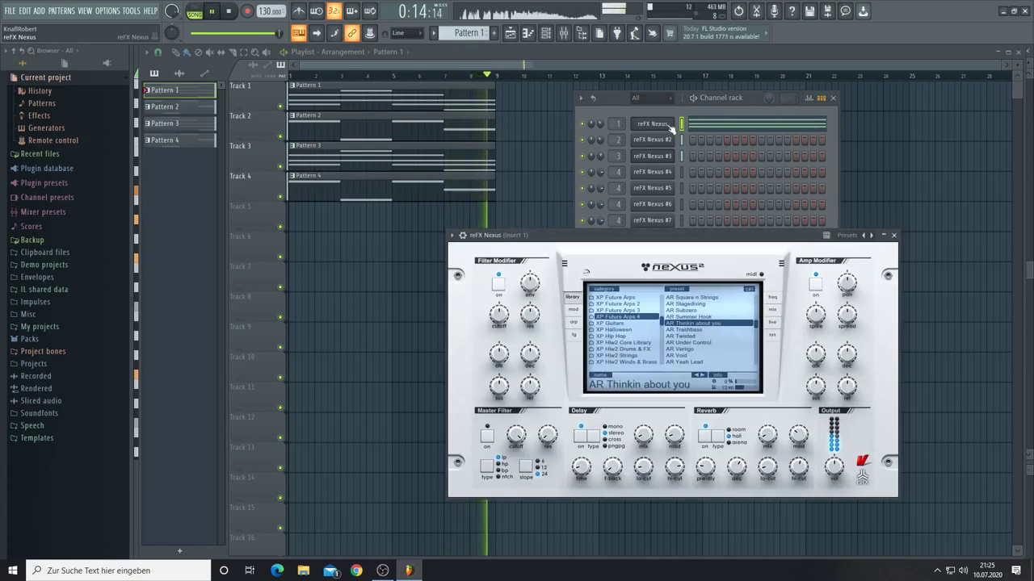
click(680, 125)
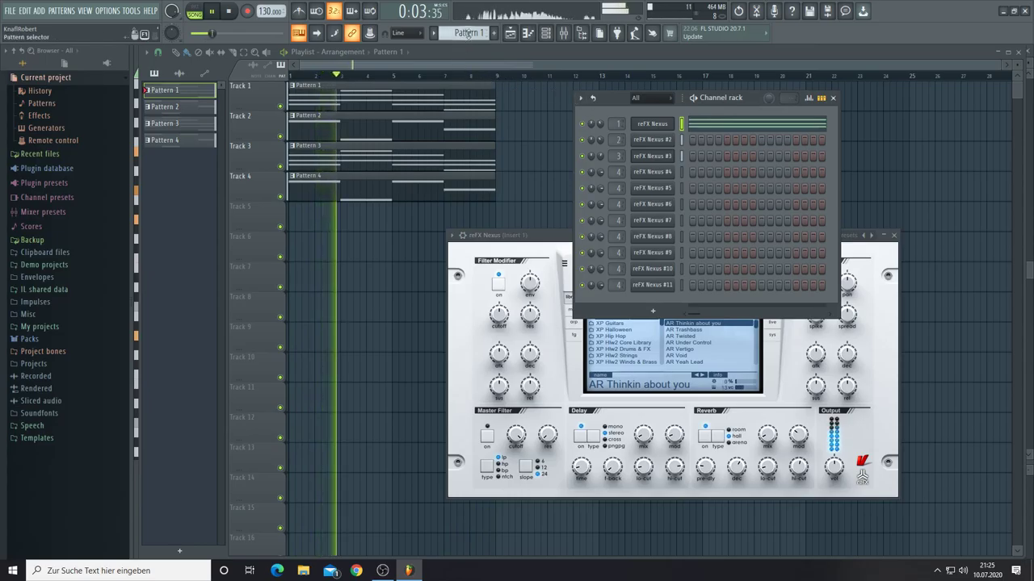
key(Down)
key(Down)
key(Down)
key(Down)
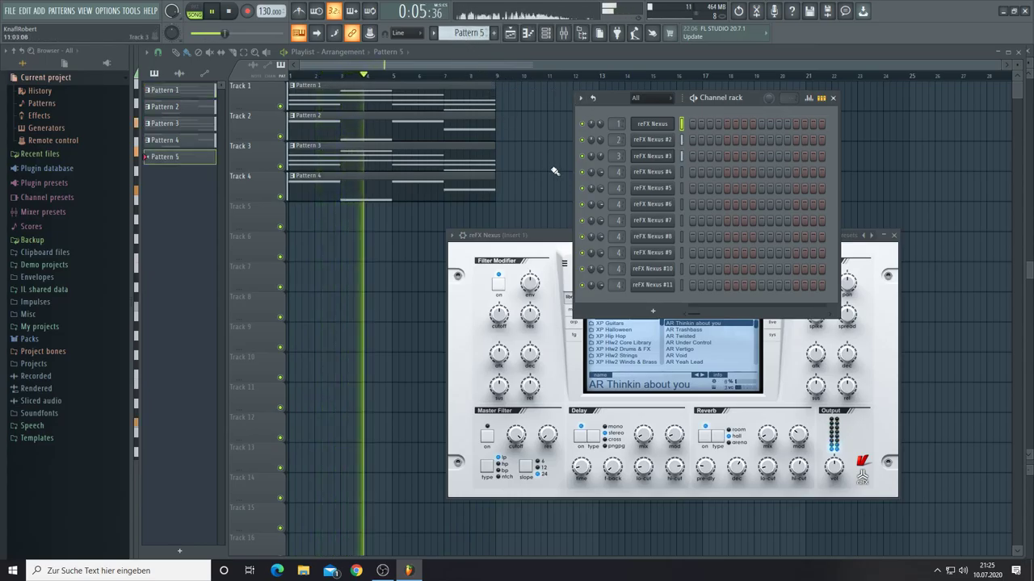
Step: Open reFX Nexus #4, move its window clear of the channel list and turn down its channel volume
click(652, 171)
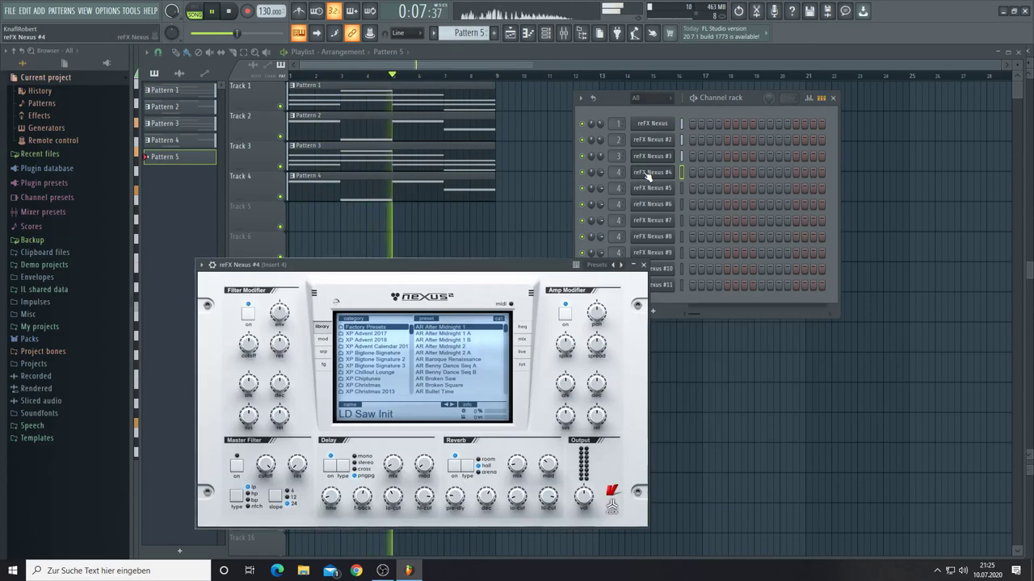
drag(461, 269, 571, 282)
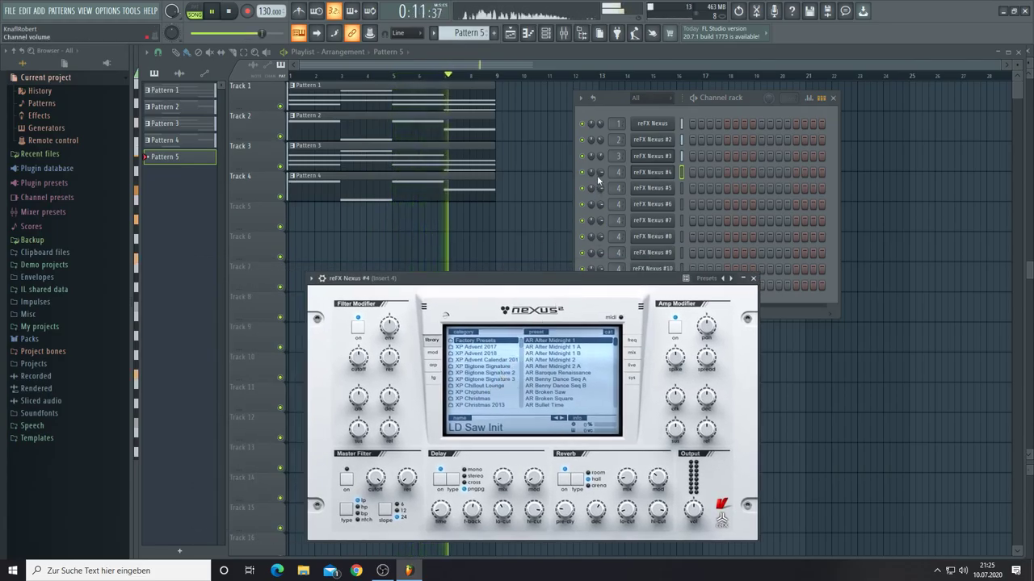
drag(598, 177, 598, 188)
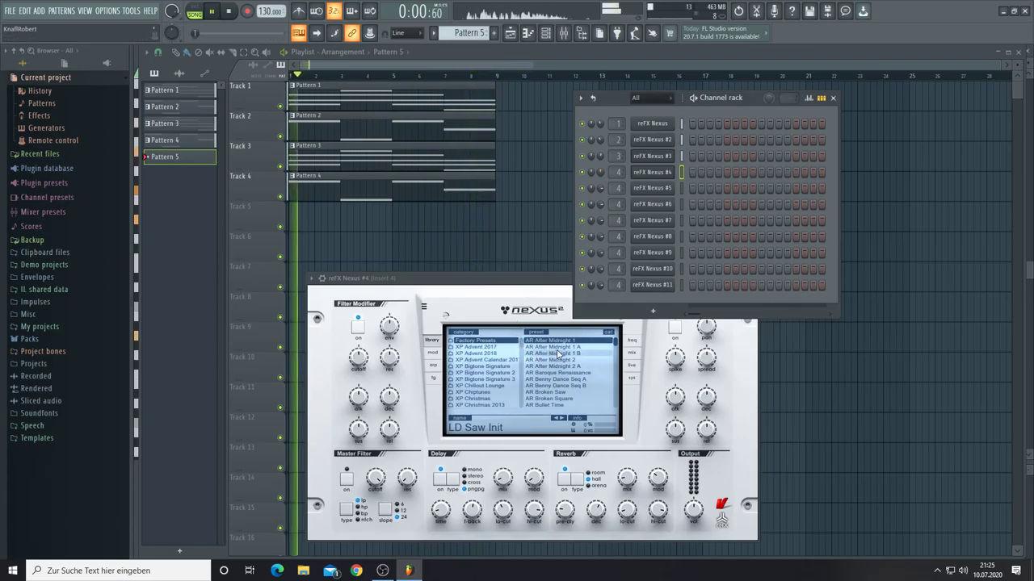
Step: Load the AR Baroque Renaissance preset in reFX Nexus #4 and paste the copied chord notes into it in Pattern 5
click(543, 373)
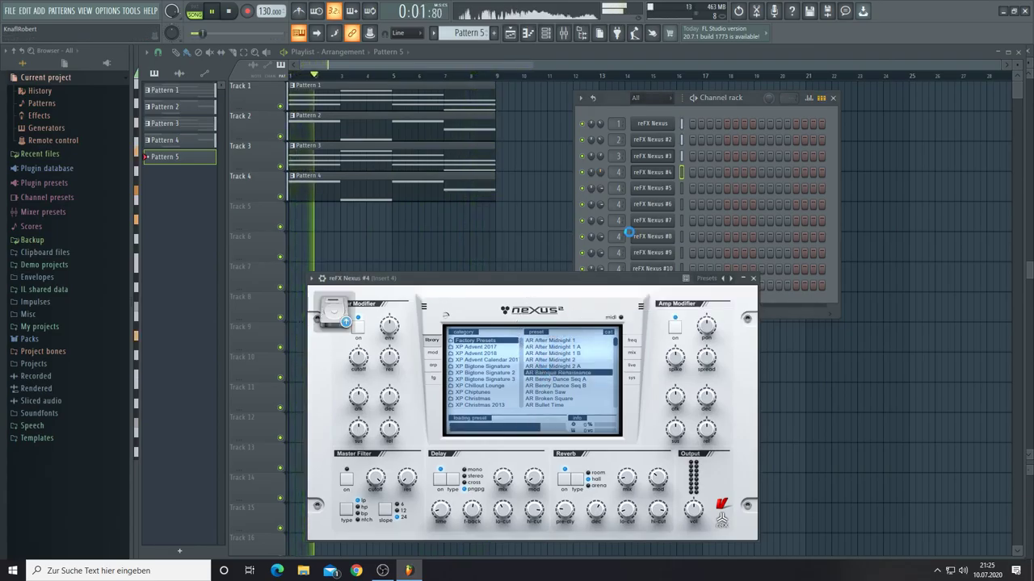
click(681, 173)
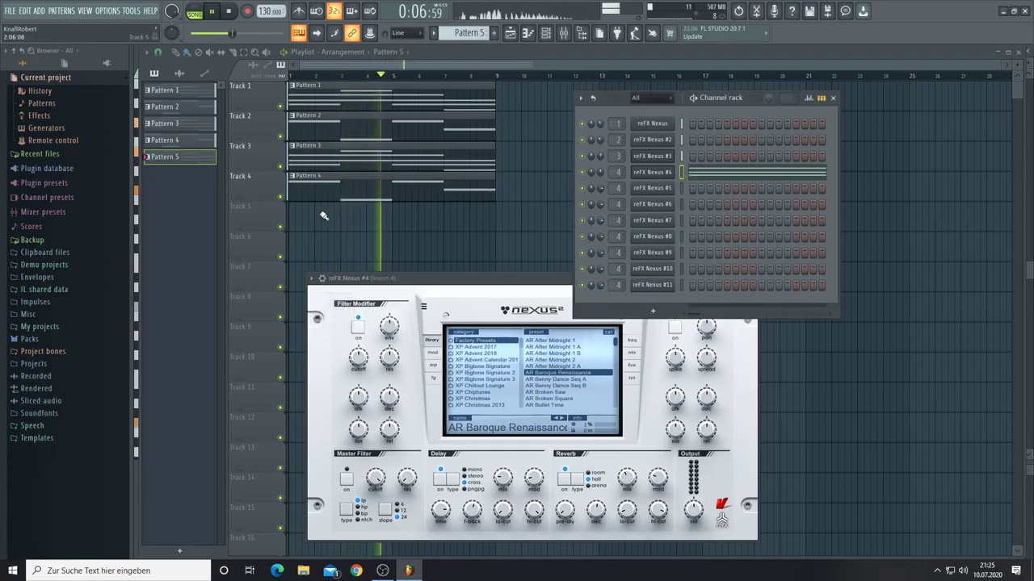
Step: Place Pattern 5 at the start of playlist Track 5 and show the arpeggiator settings of reFX Nexus #4
click(294, 218)
key(F6)
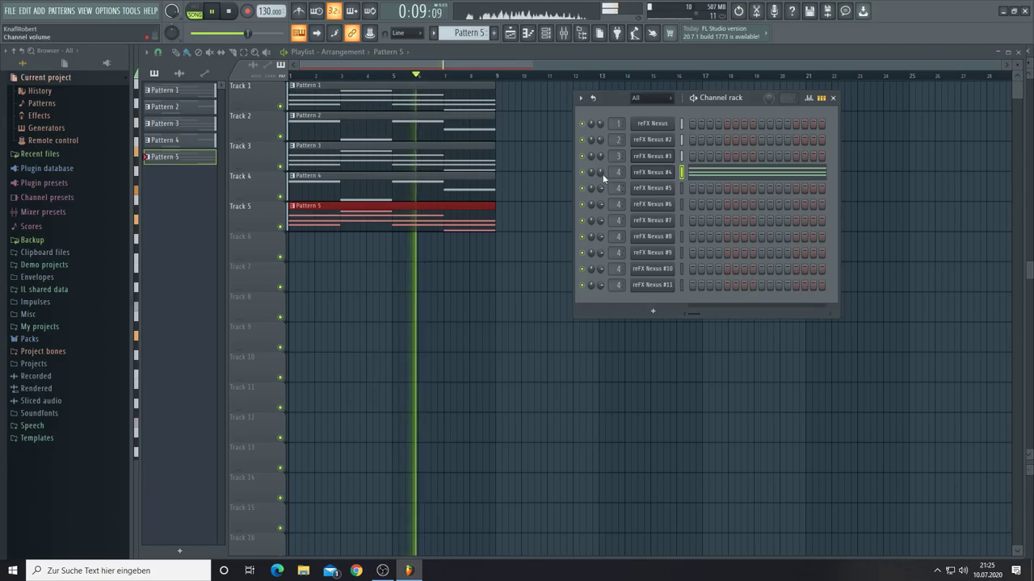
click(646, 172)
click(607, 177)
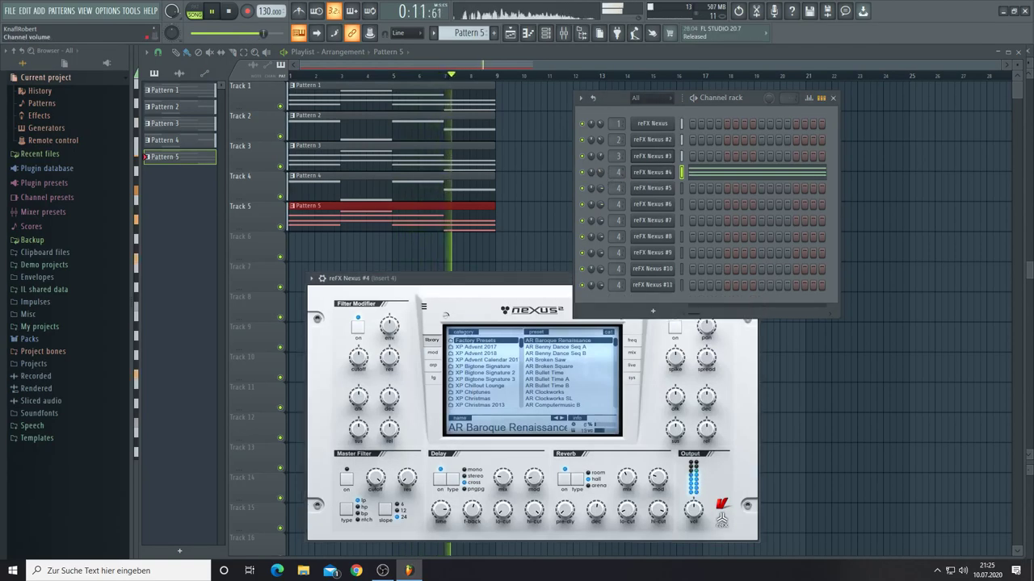
click(433, 366)
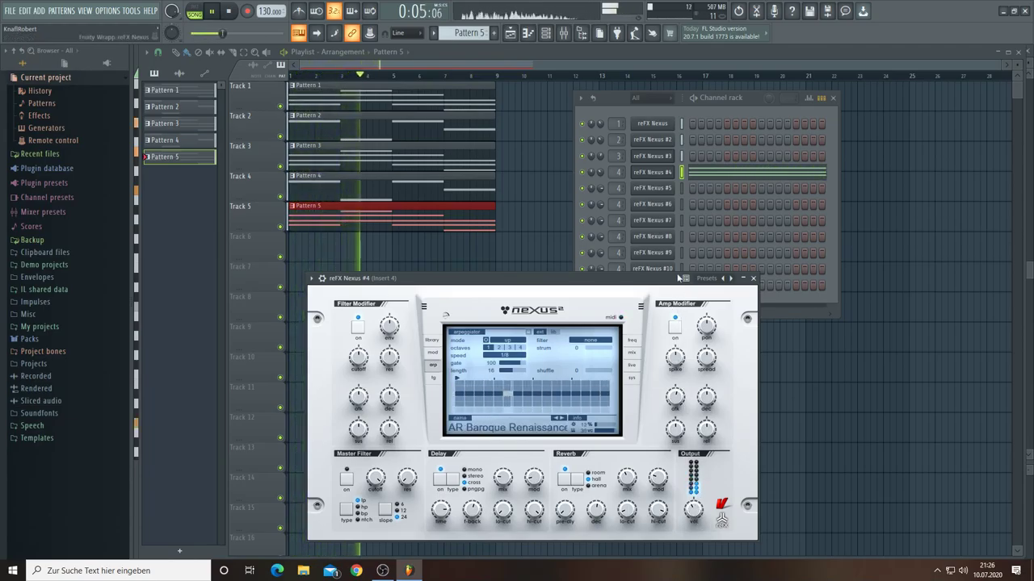
Step: Add a higher note to each chord of reFX Nexus #4 in Pattern 5: A6 at bar 1, C7 at bar 3, A6 at bar 5, F6 at bar 7
click(709, 178)
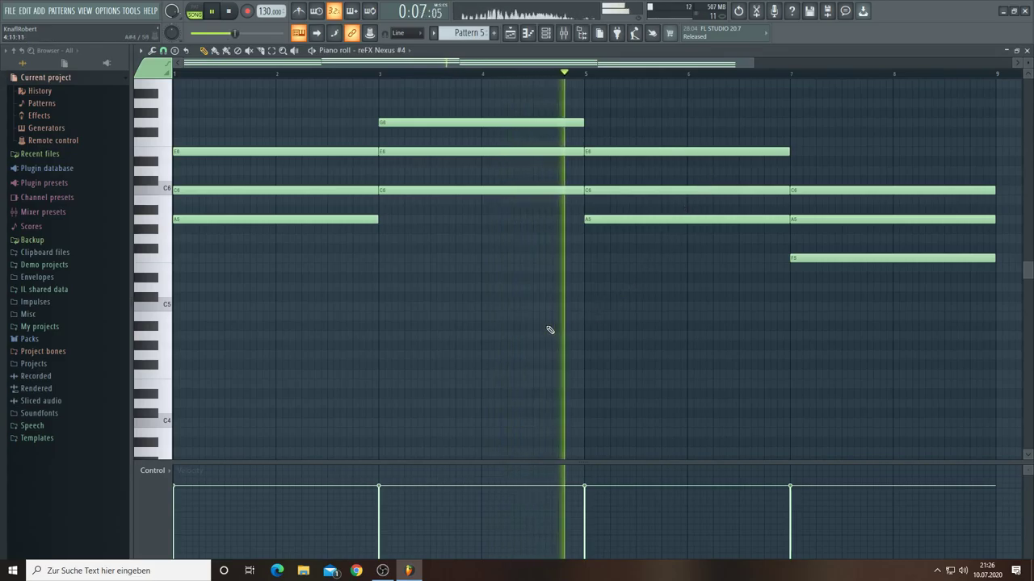
scroll(426, 320, up, 2)
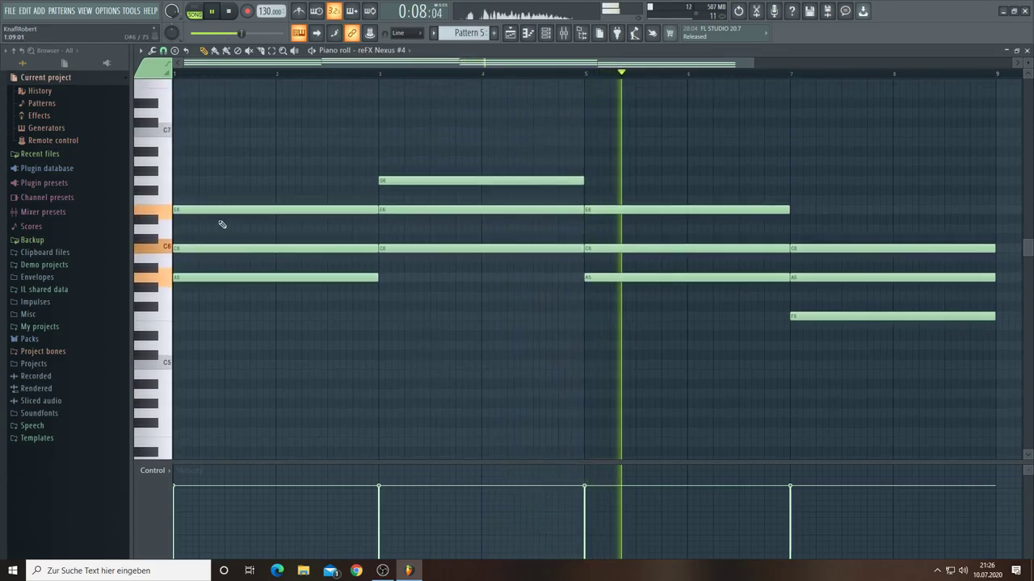
click(176, 161)
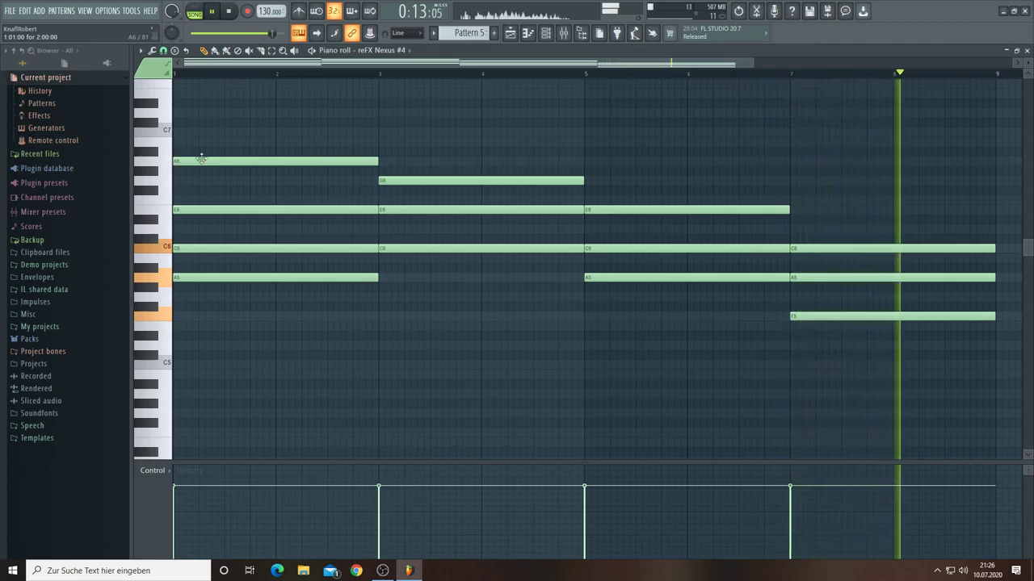
click(380, 132)
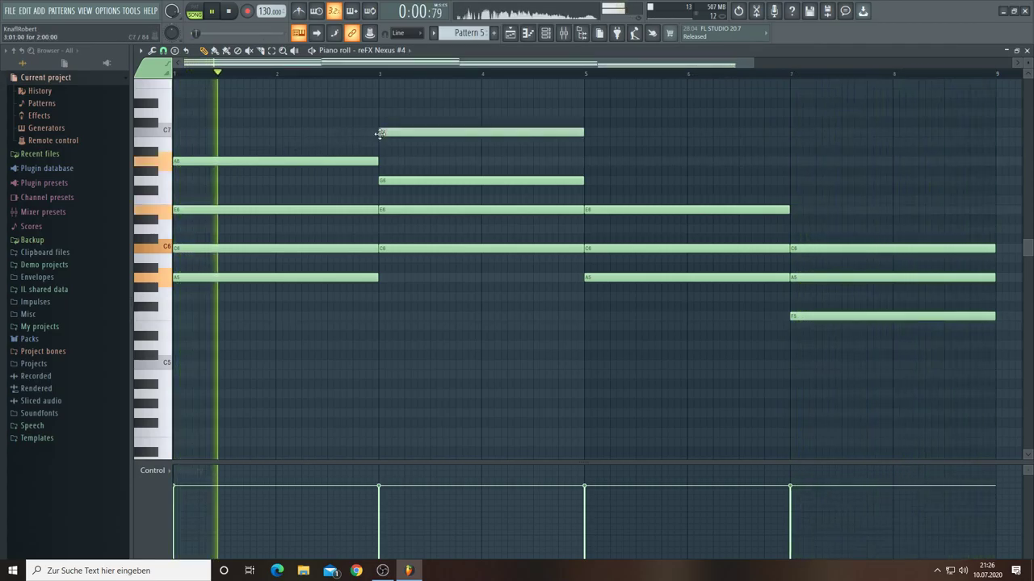
click(585, 161)
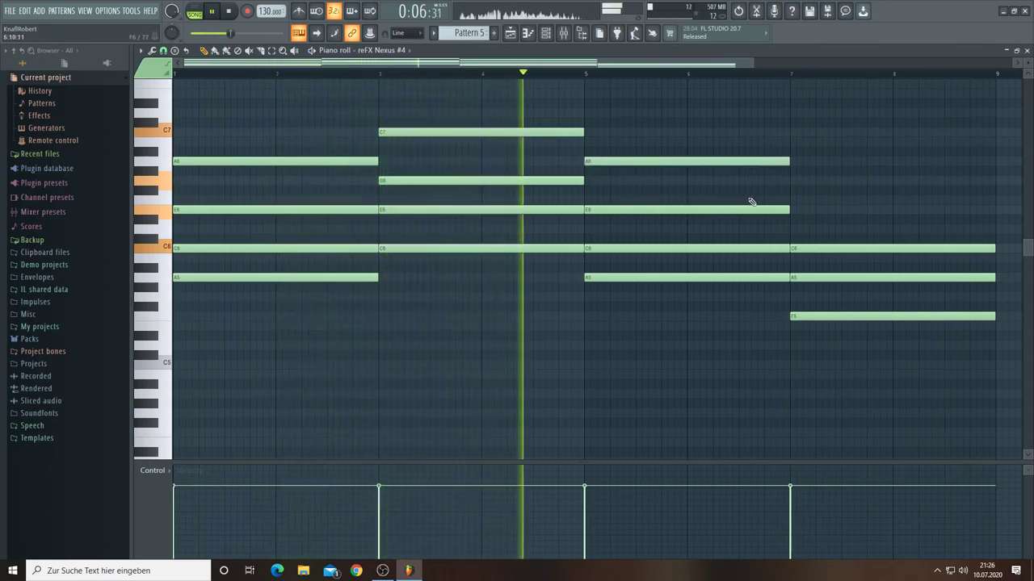
click(791, 199)
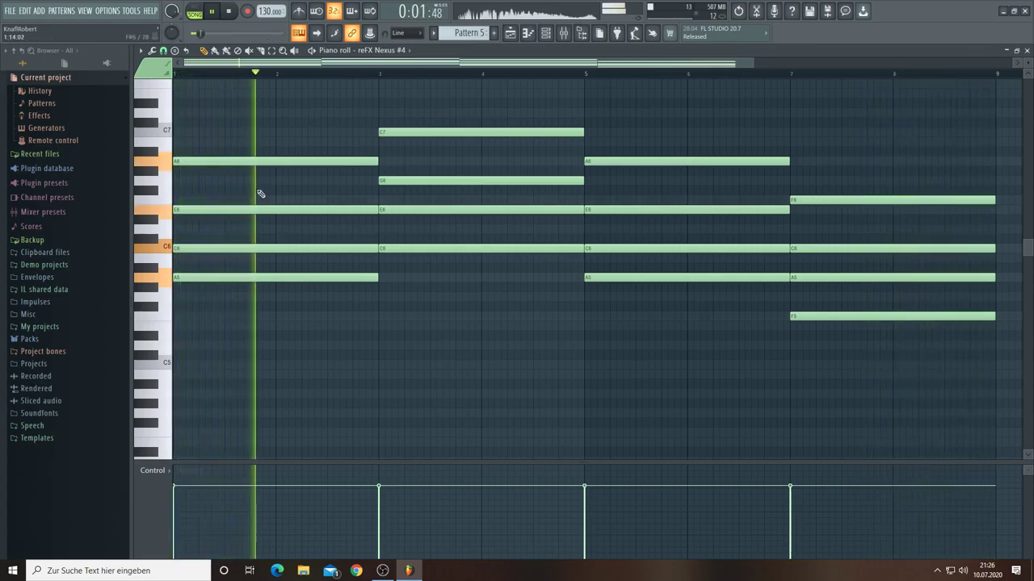
Step: Add another top note to each reFX Nexus #4 chord: C7 at bar 1, E7 at bar 3, C7 at bars 5 and 7
click(178, 132)
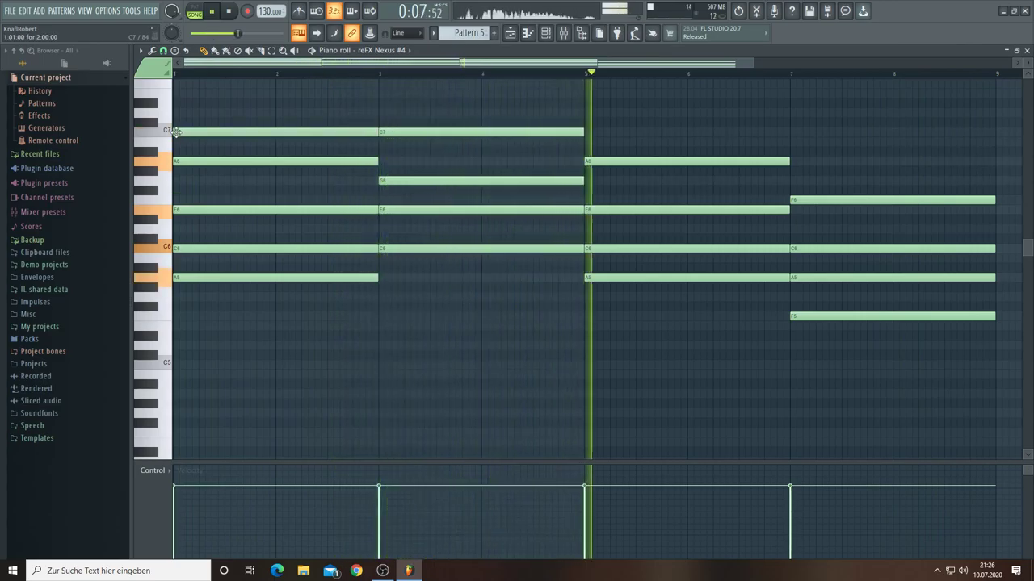
click(379, 94)
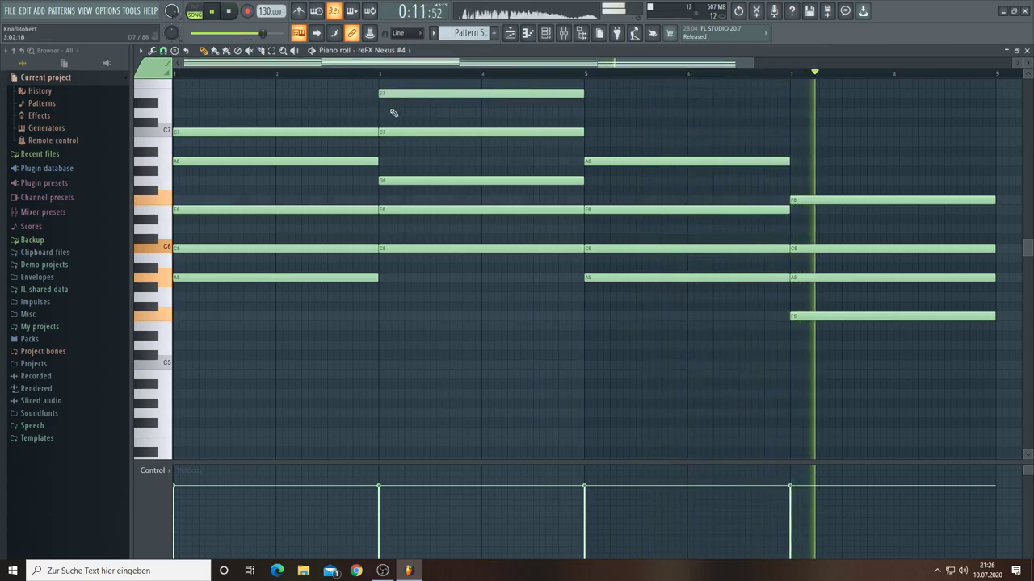
click(586, 131)
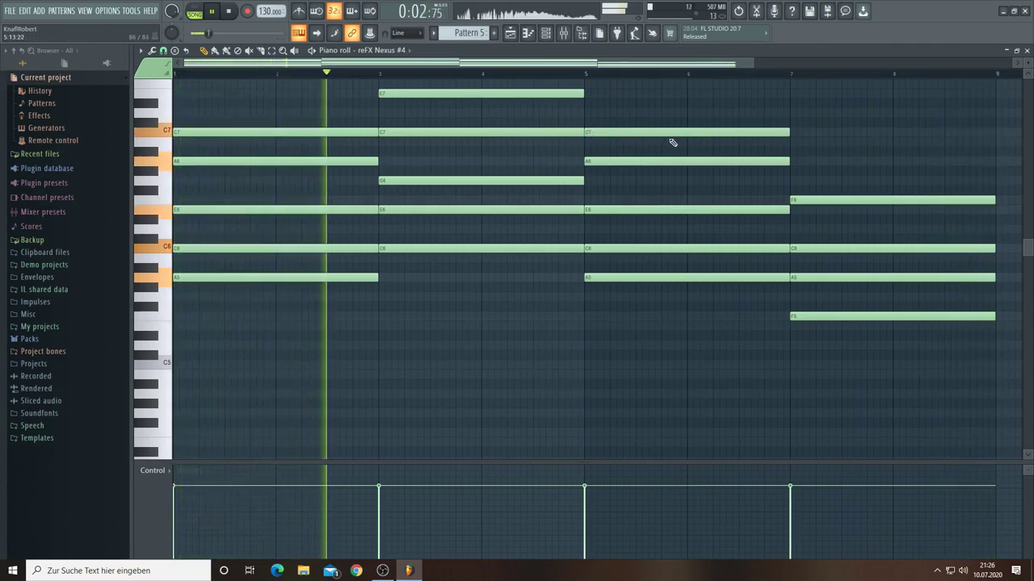
click(795, 133)
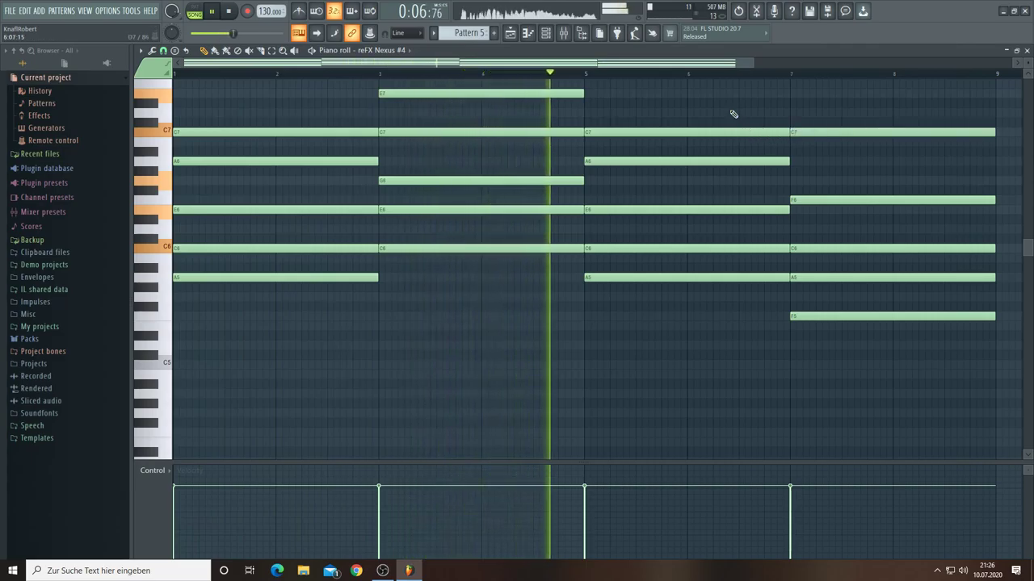
scroll(500, 340, up, 4)
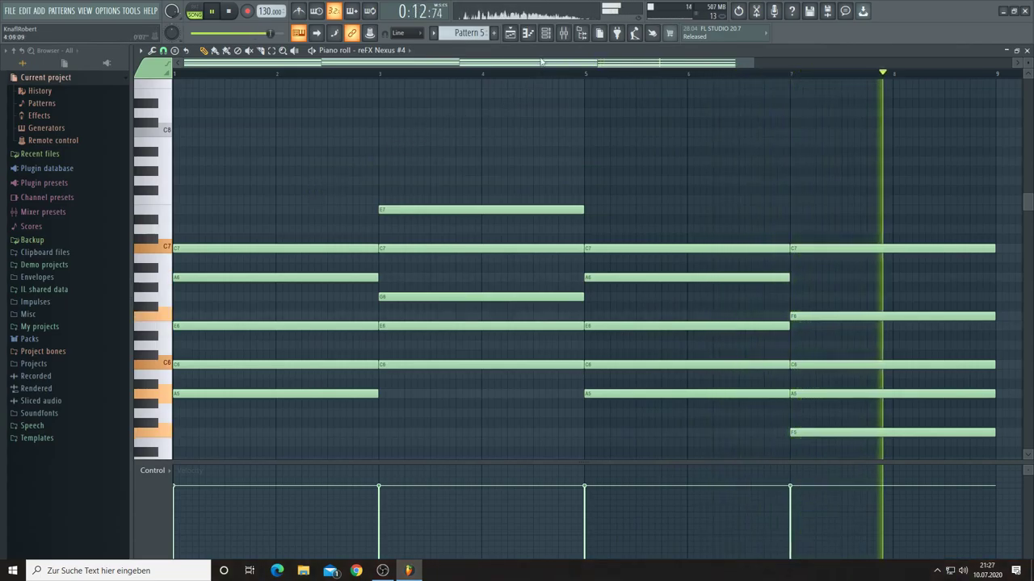
Step: Set the delay mix of reFX Nexus #4 to 48 with the pngpg delay type, and restart playback
click(546, 33)
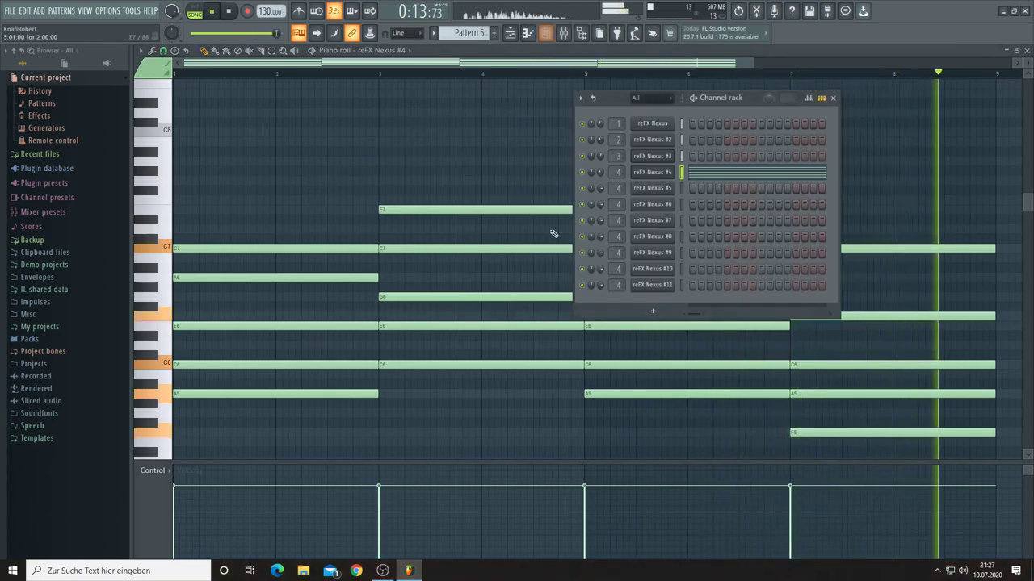
click(669, 172)
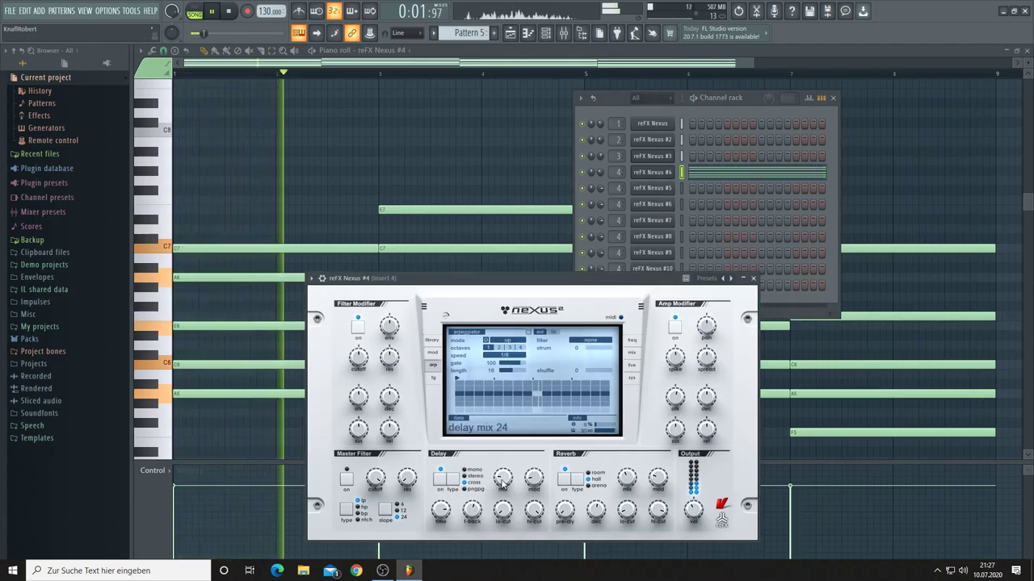
drag(502, 478, 501, 468)
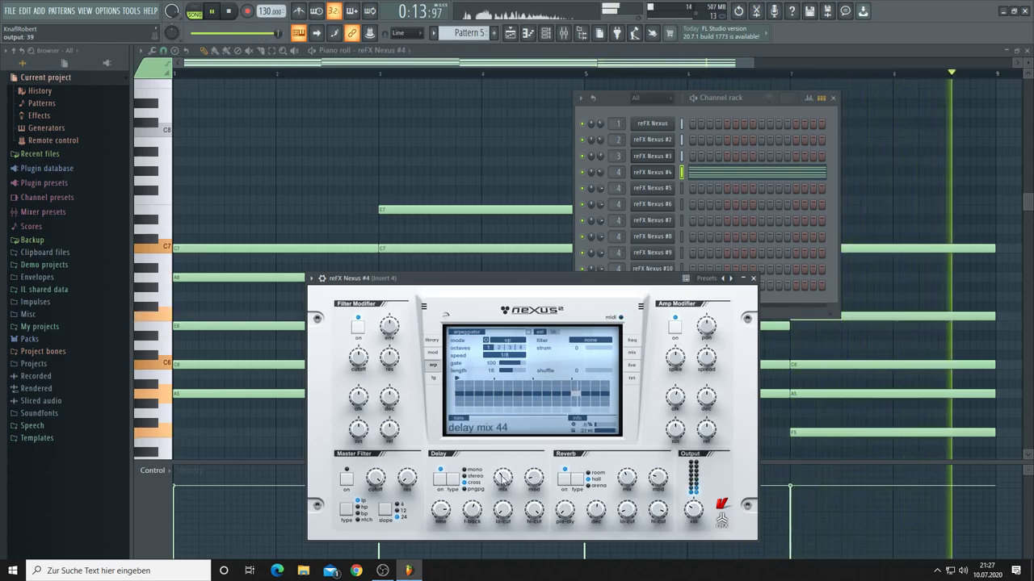
drag(504, 478, 502, 474)
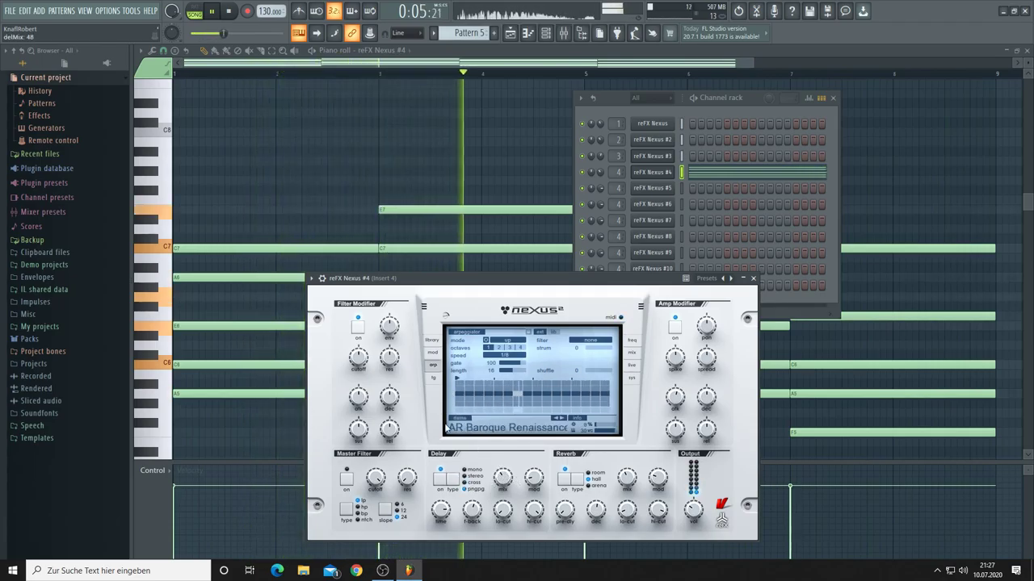
click(229, 12)
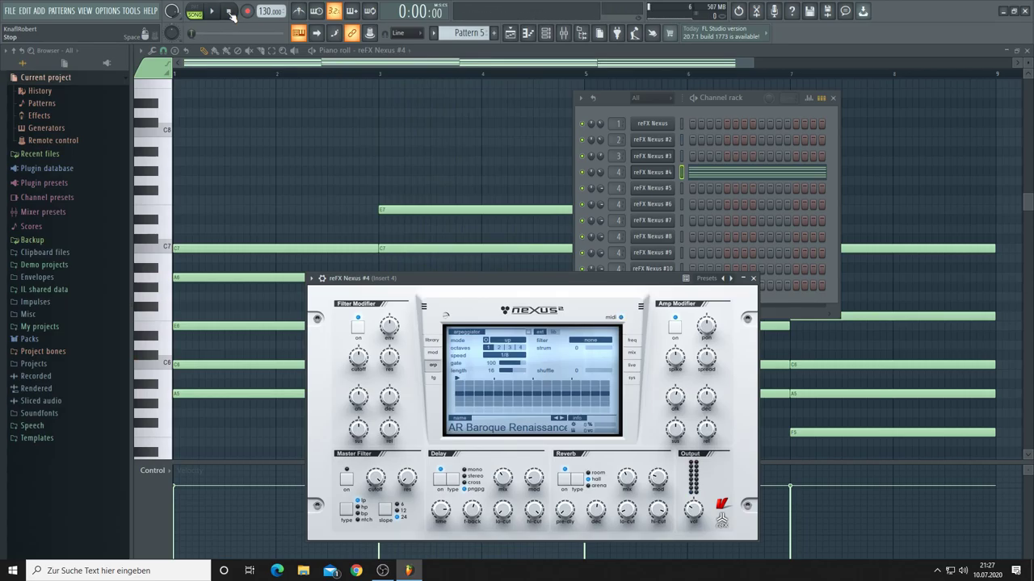
click(215, 11)
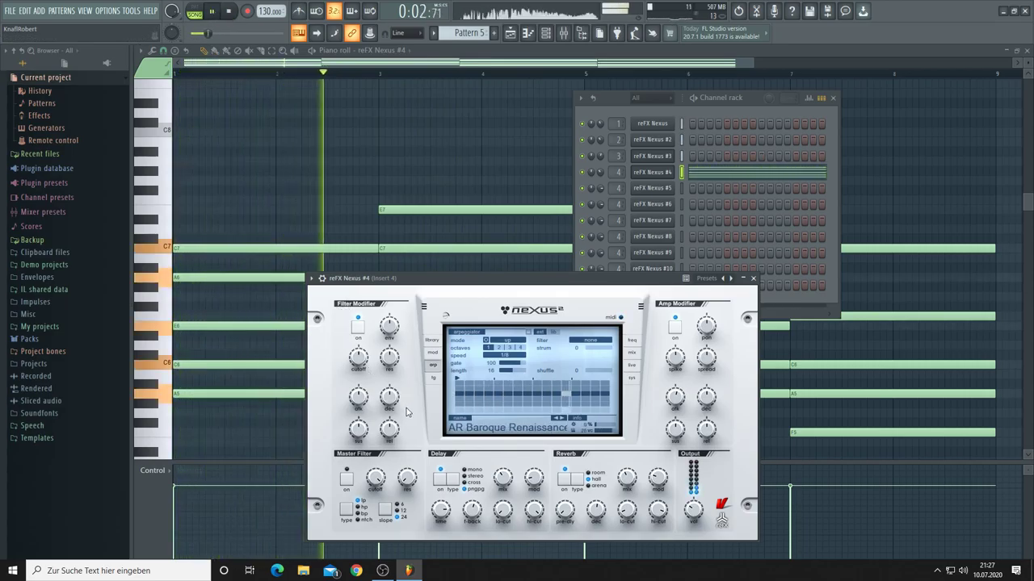
click(439, 477)
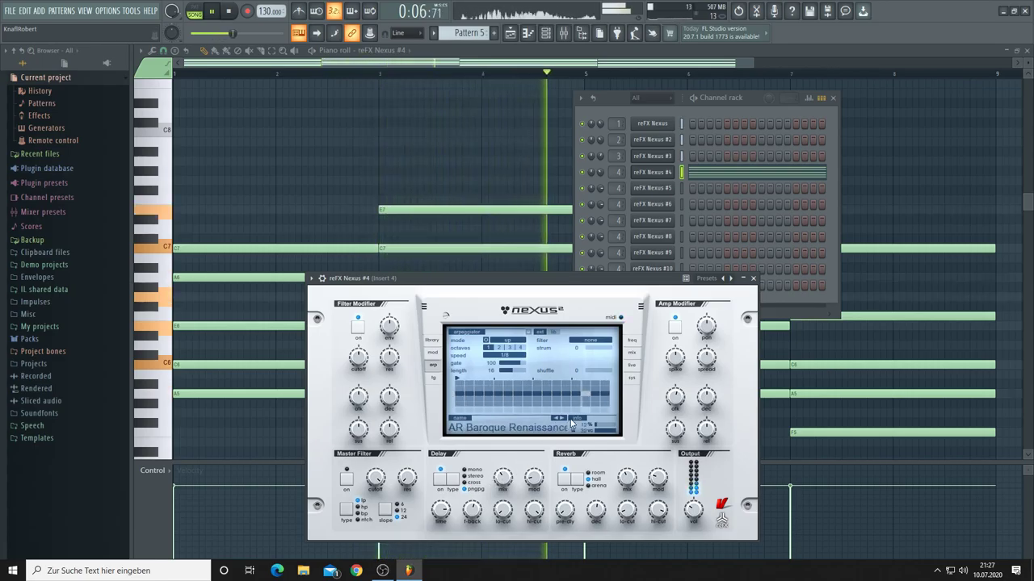
Step: Set the arpeggiator mode of reFX Nexus #4 to down and return to its preset library
click(507, 342)
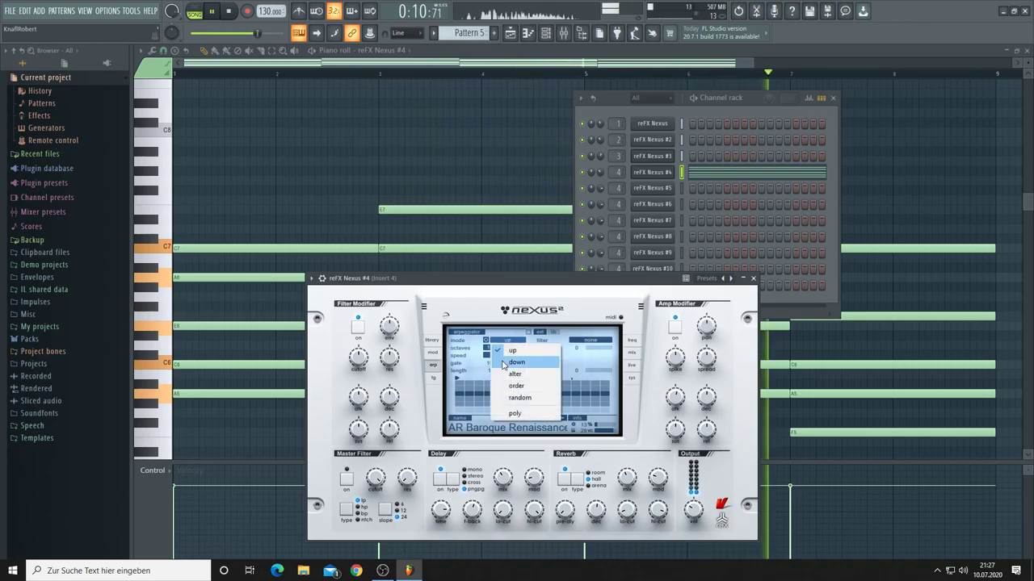
click(504, 365)
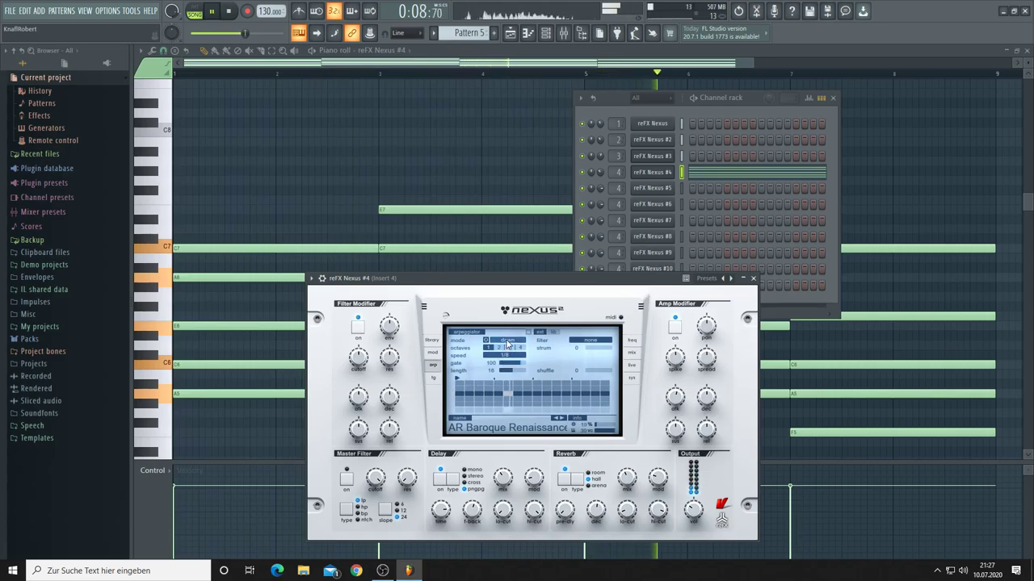
click(433, 342)
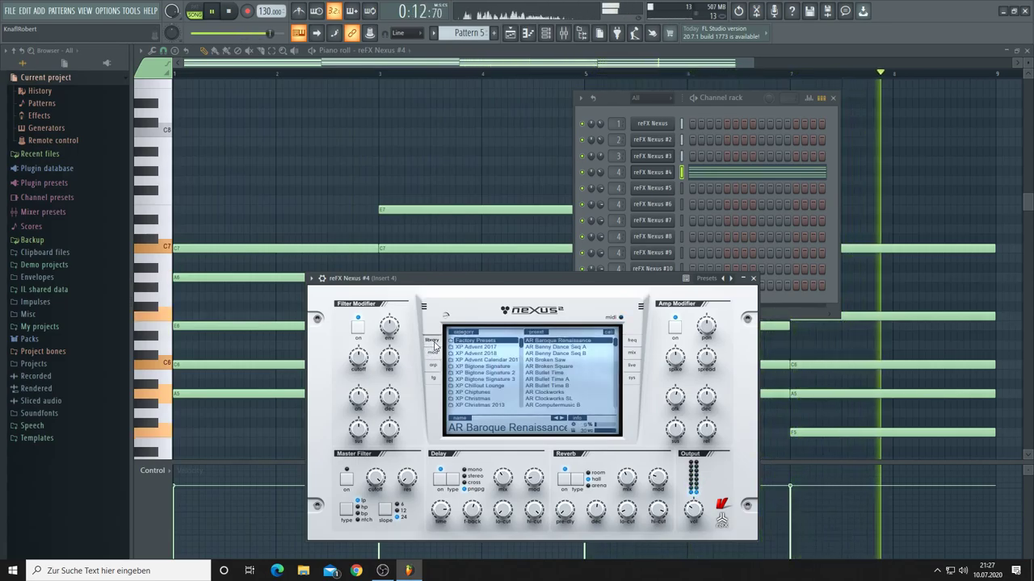
Step: Return to the playlist and route reFX Nexus #5 to mixer track 5 in the channel rack
key(F12)
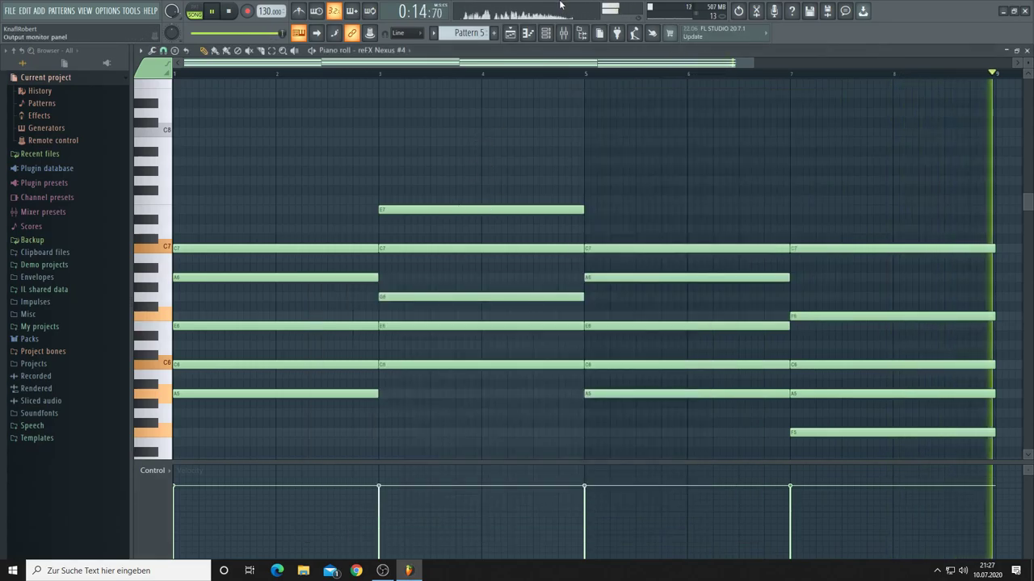
key(F5)
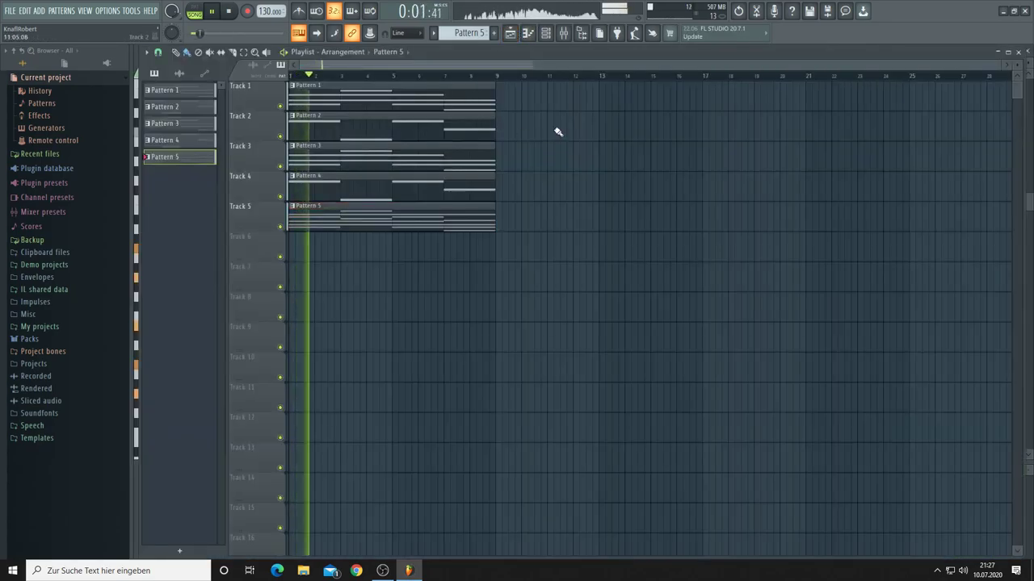
click(548, 34)
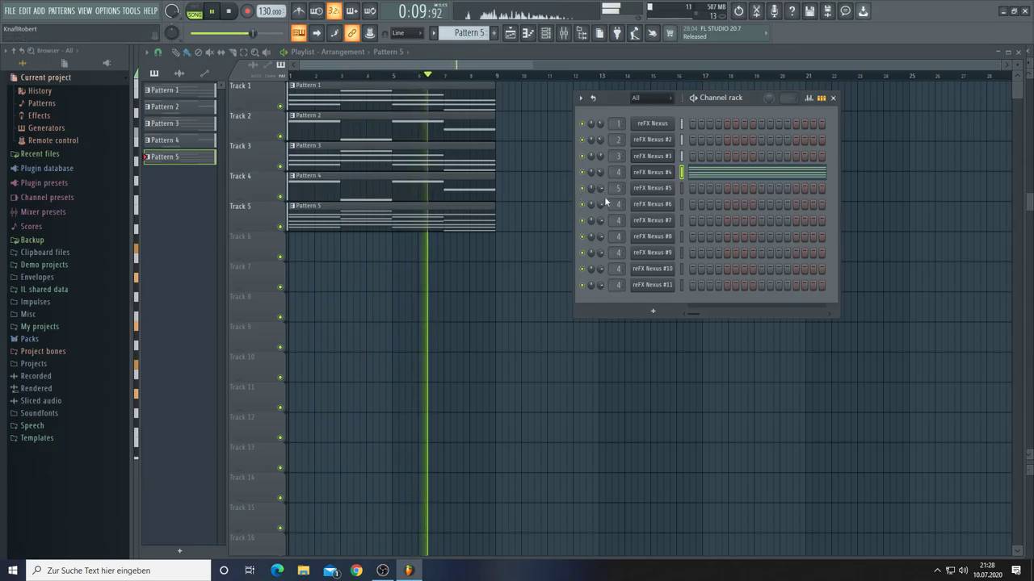
drag(250, 33, 262, 33)
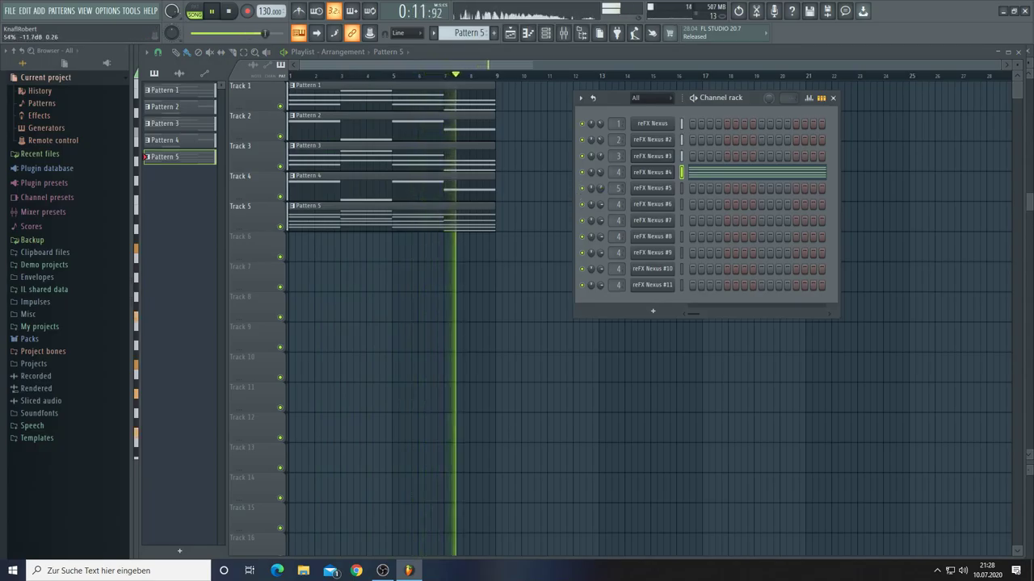
Step: Open reFX Nexus #5, and switch on the master filter in the first reFX Nexus channel
click(653, 188)
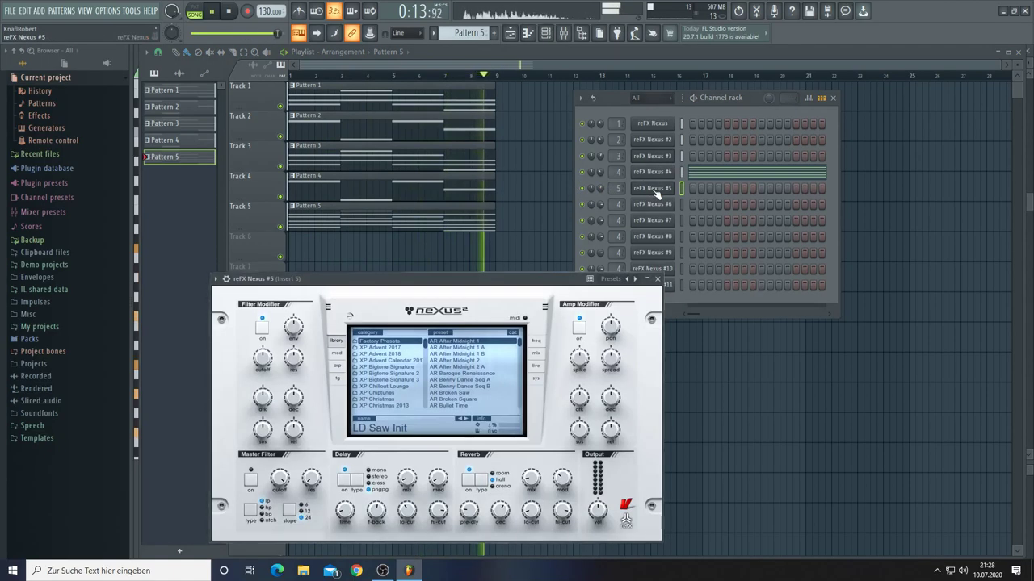
click(653, 123)
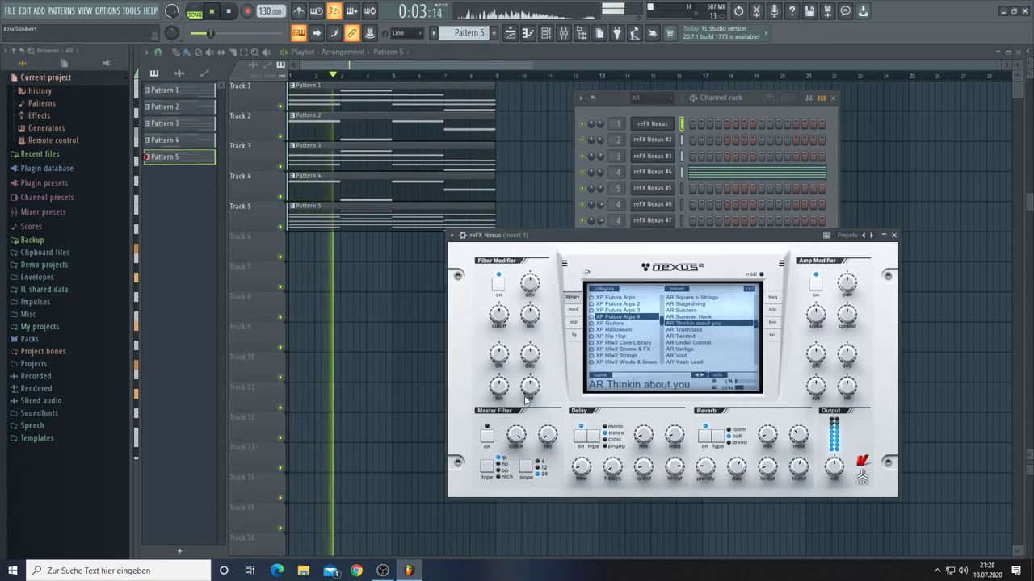
click(488, 468)
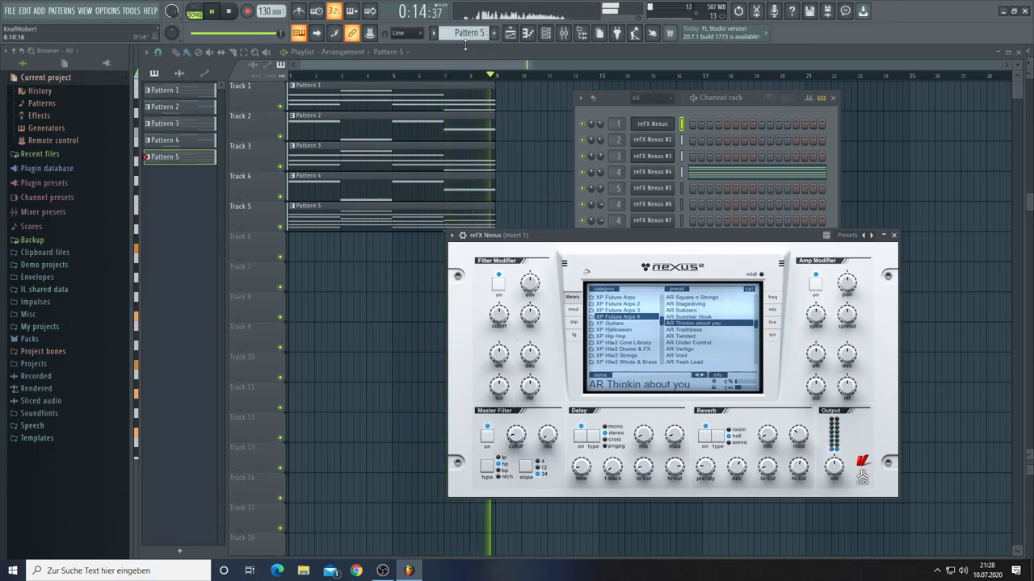
Step: Copy the bass notes of the first Nexus channel in Pattern 2 and switch to the empty Pattern 6
scroll(469, 31, down, 4)
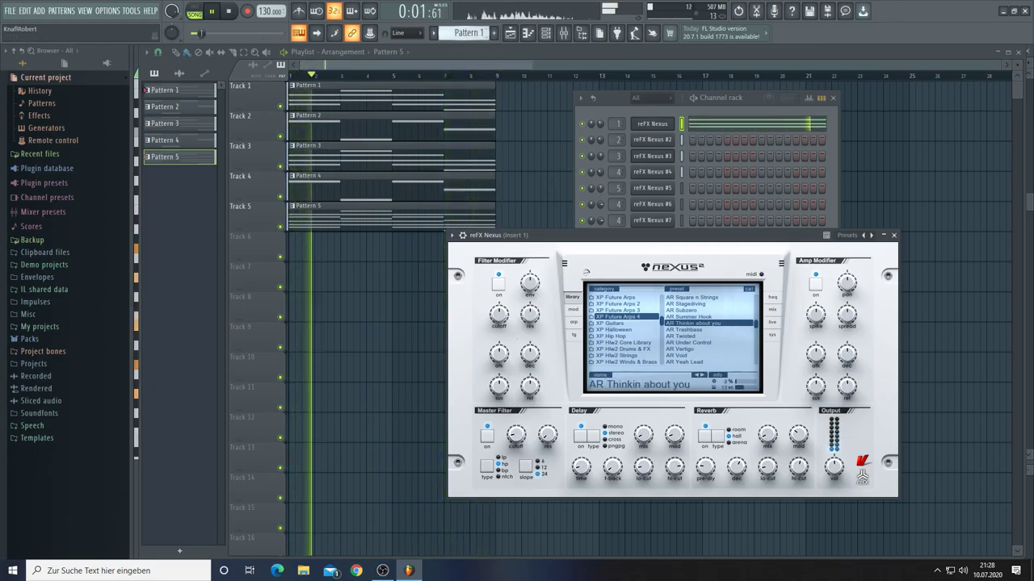
scroll(466, 32, down, 1)
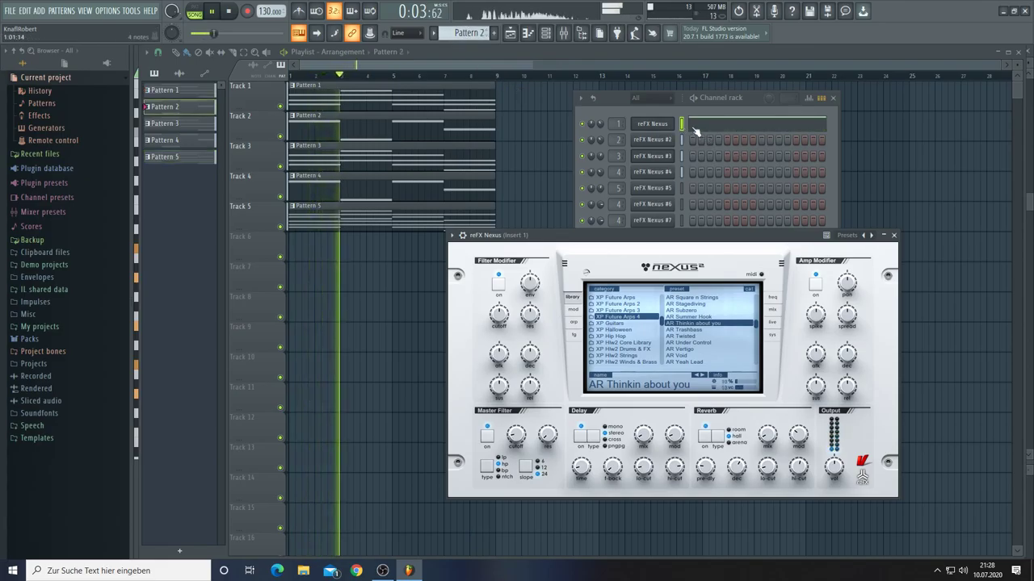
click(681, 123)
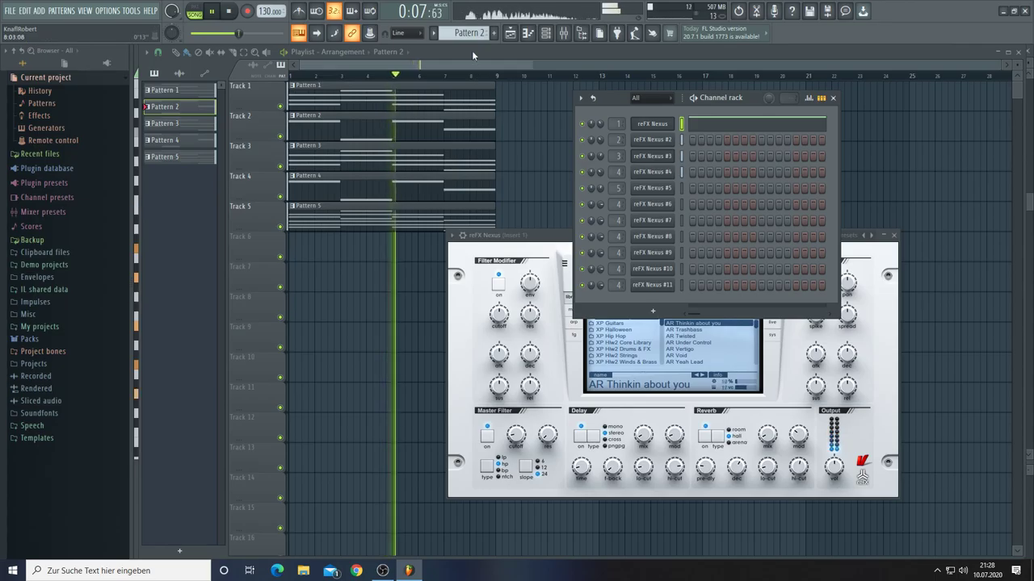
scroll(465, 33, down, 4)
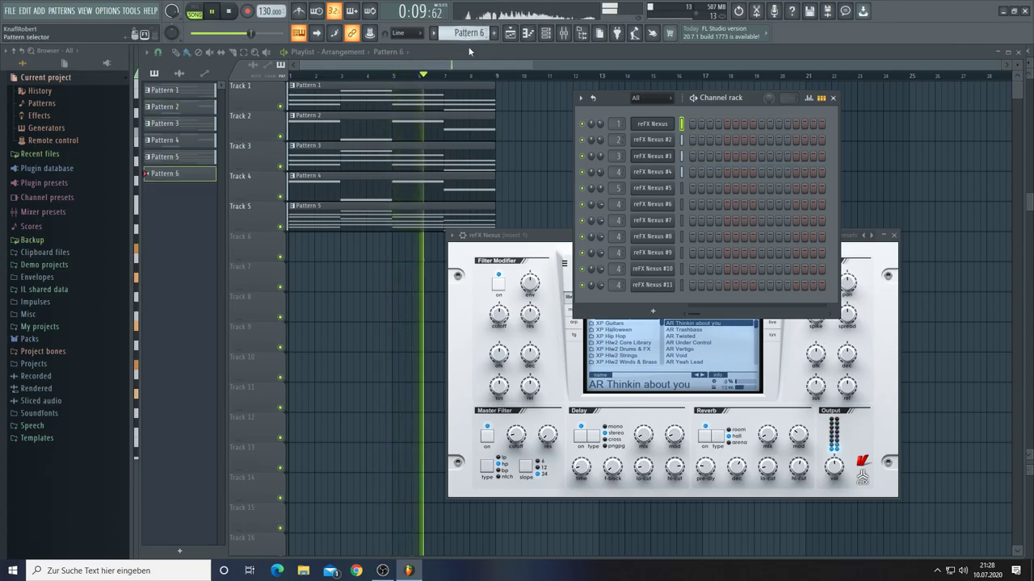
Step: Open reFX Nexus #5 and load the preset SQ Your Love from the XP Future Arps 4 category
click(657, 194)
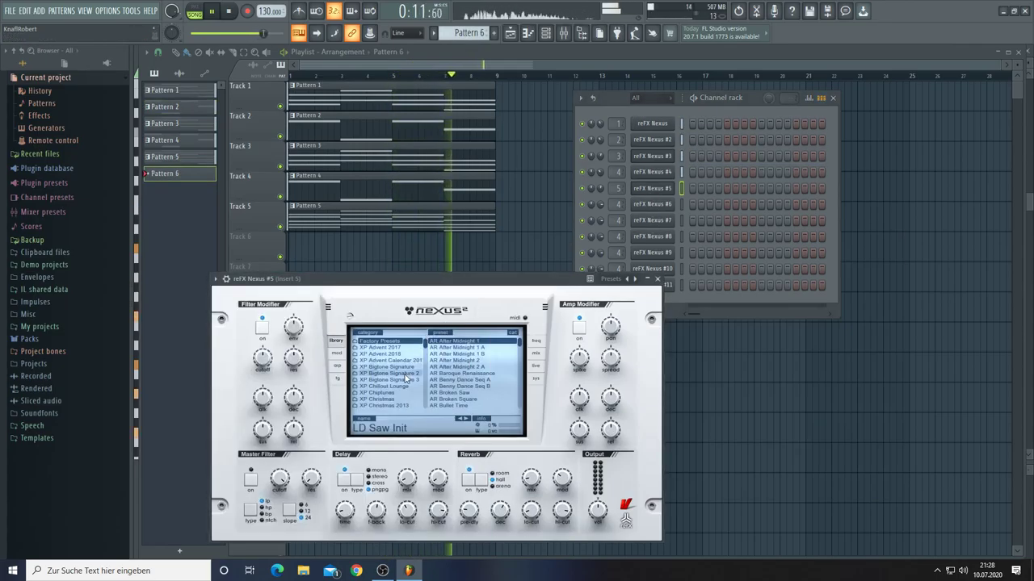
drag(425, 348, 426, 368)
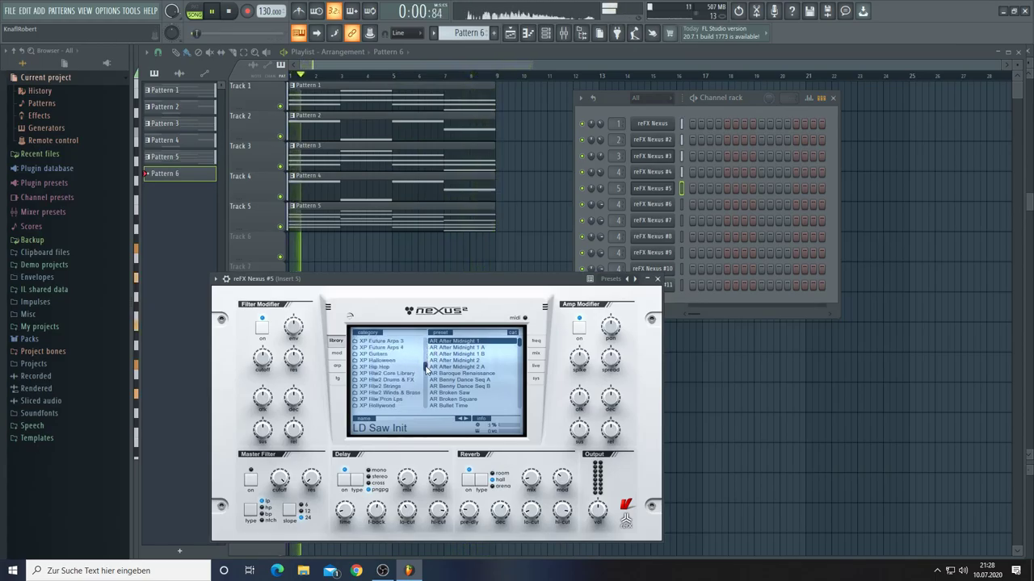
click(380, 347)
drag(519, 344, 511, 413)
click(453, 406)
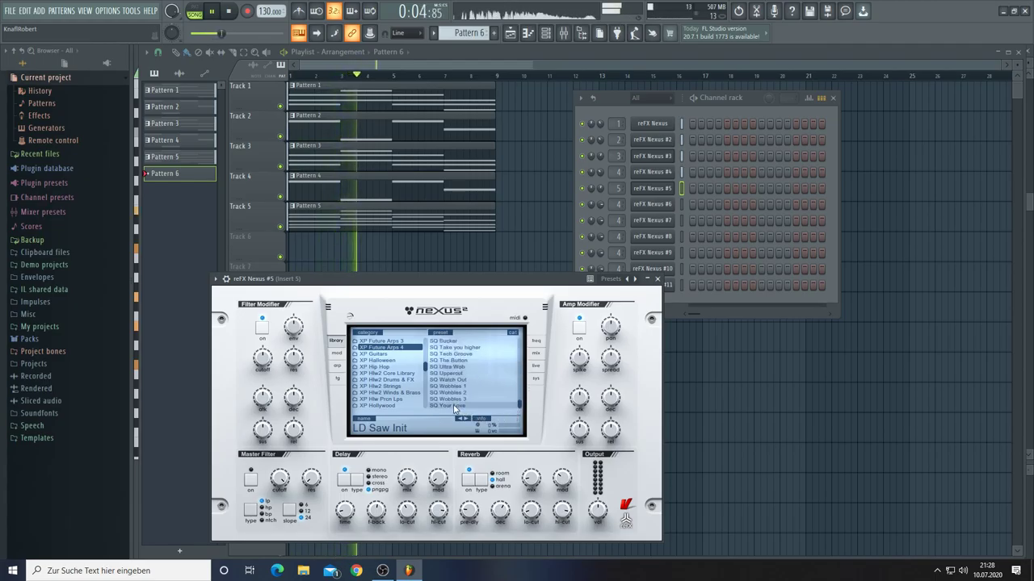
Step: Paste the copied bass notes into reFX Nexus #5 and place Pattern 6 at the start of playlist Track 6
click(682, 186)
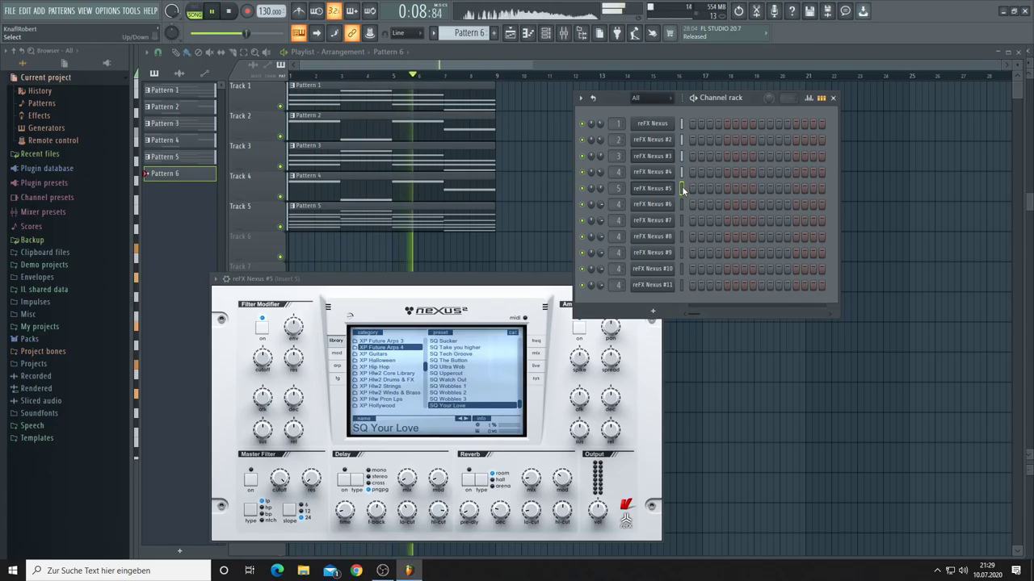
click(301, 252)
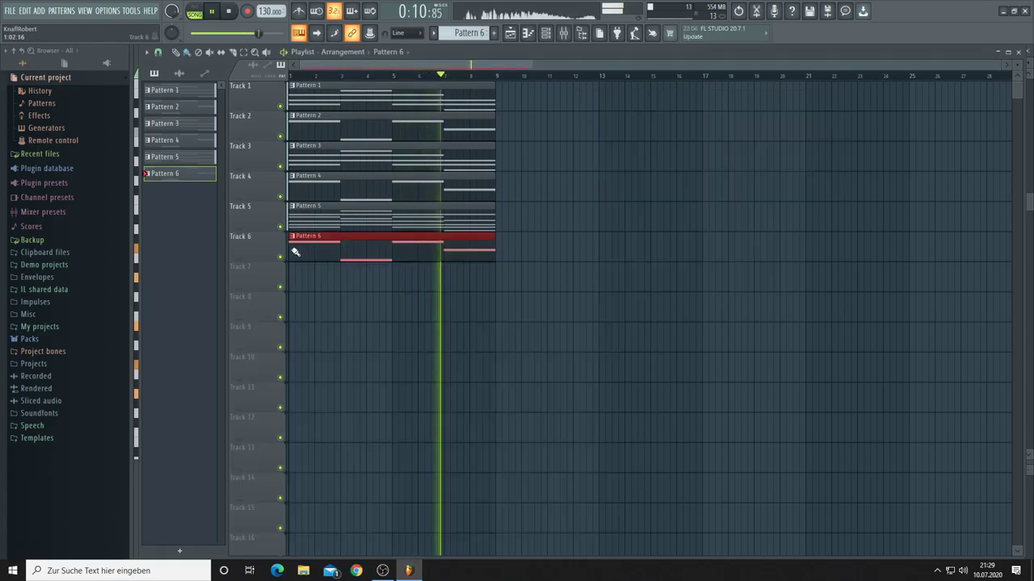
key(F6)
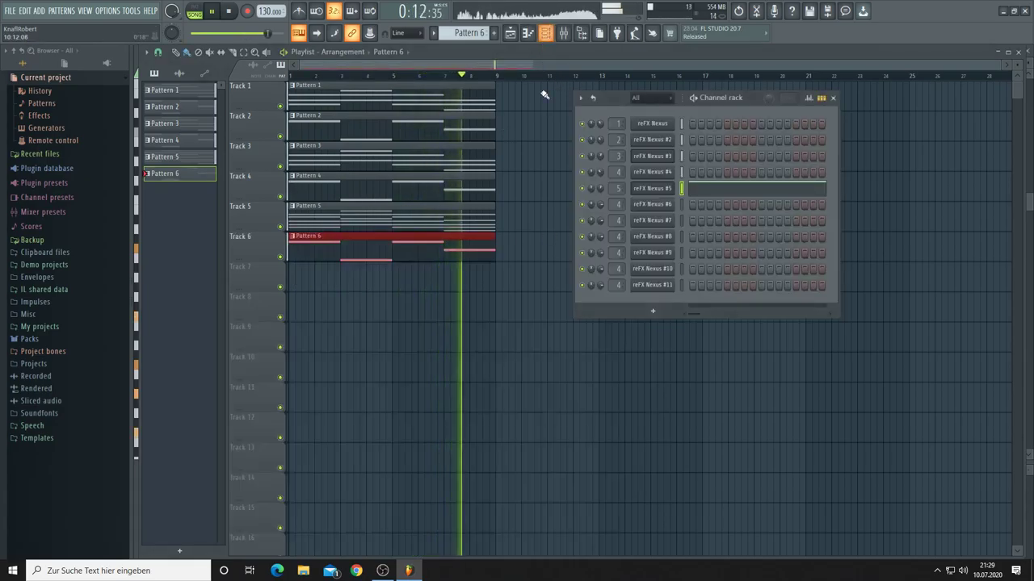
Step: Reopen reFX Nexus #5 and audition the presets SQ Wobbles 3 and SQ The Button with the track
click(640, 192)
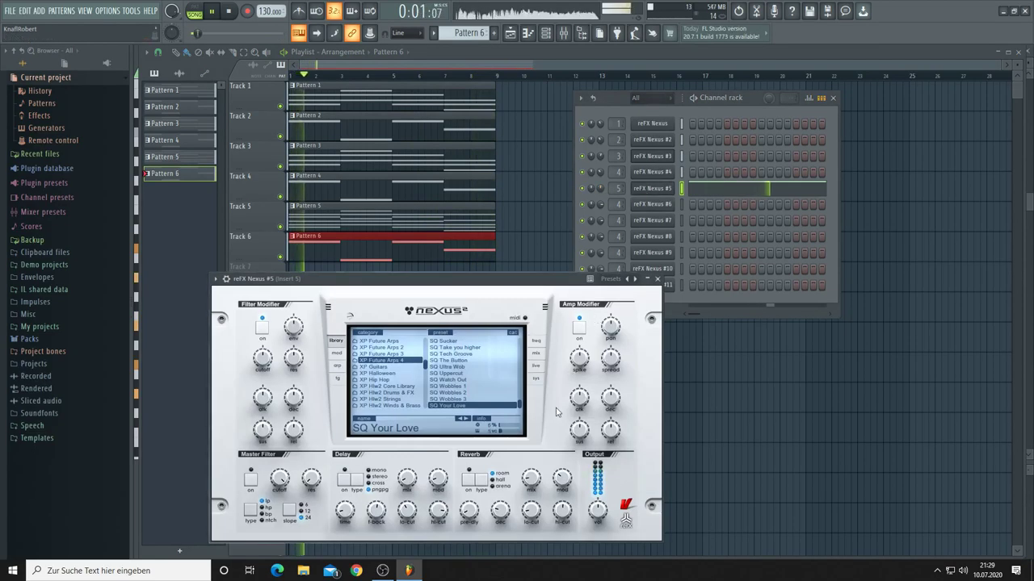
click(458, 418)
key(space)
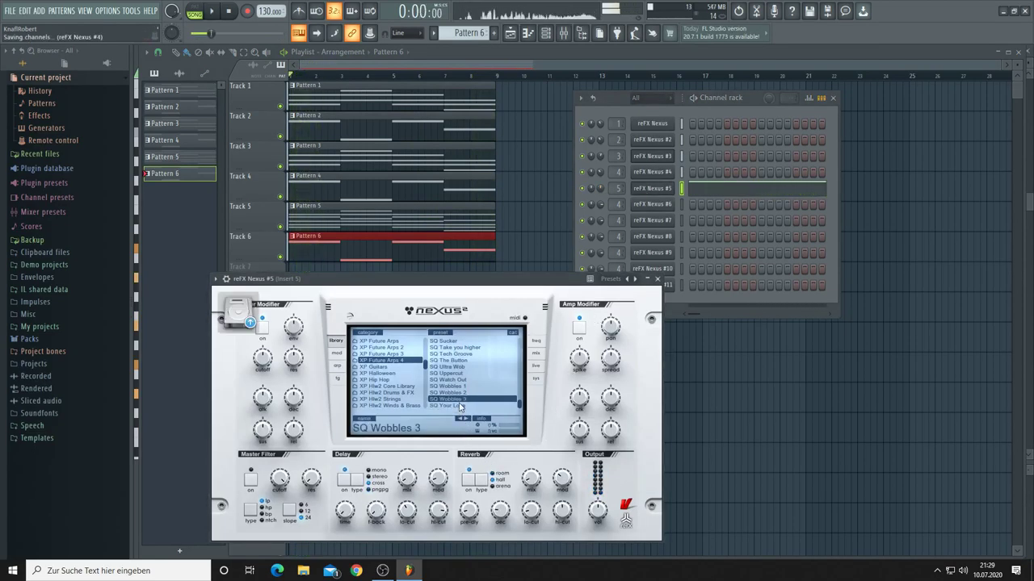
click(450, 361)
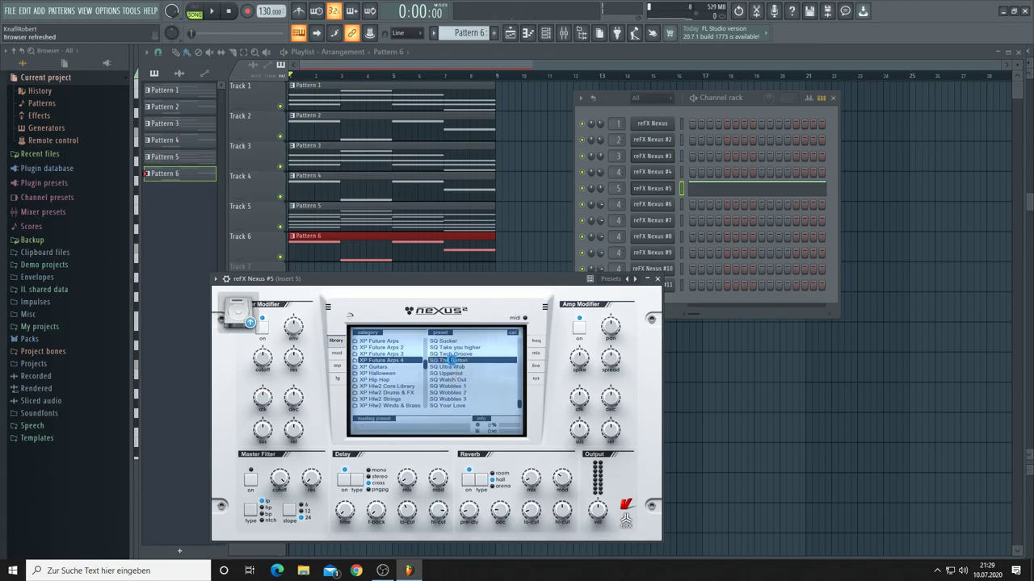
key(space)
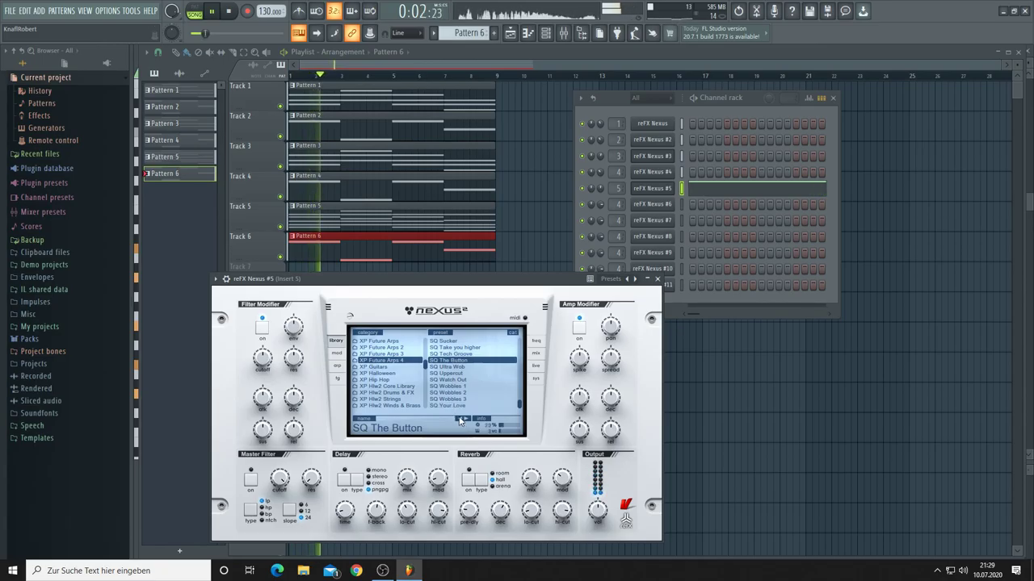
Step: Audition the presets SQ Tech Groove, SQ Take you higher and SQ Sucker in reFX Nexus #5
click(459, 419)
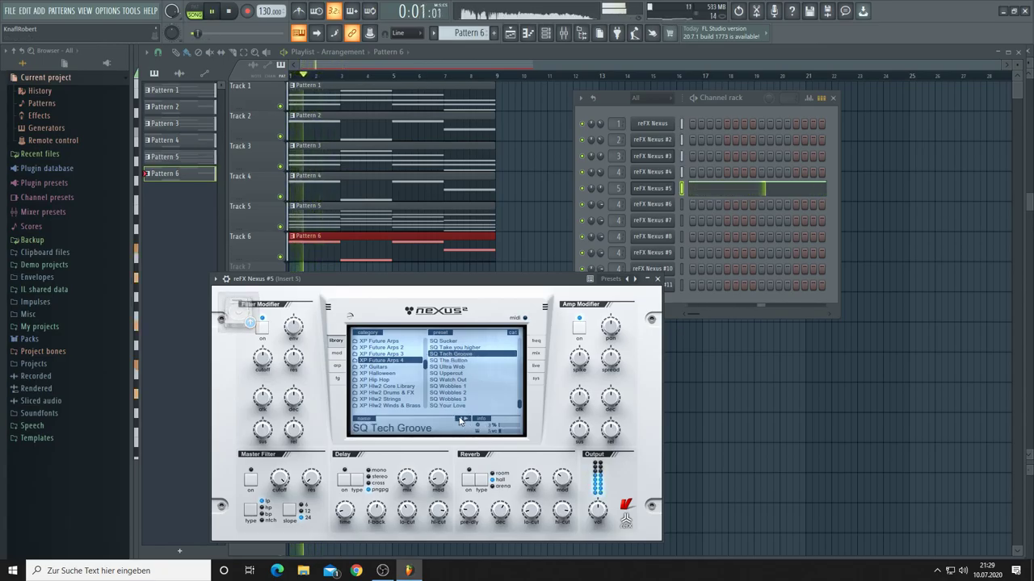
click(458, 418)
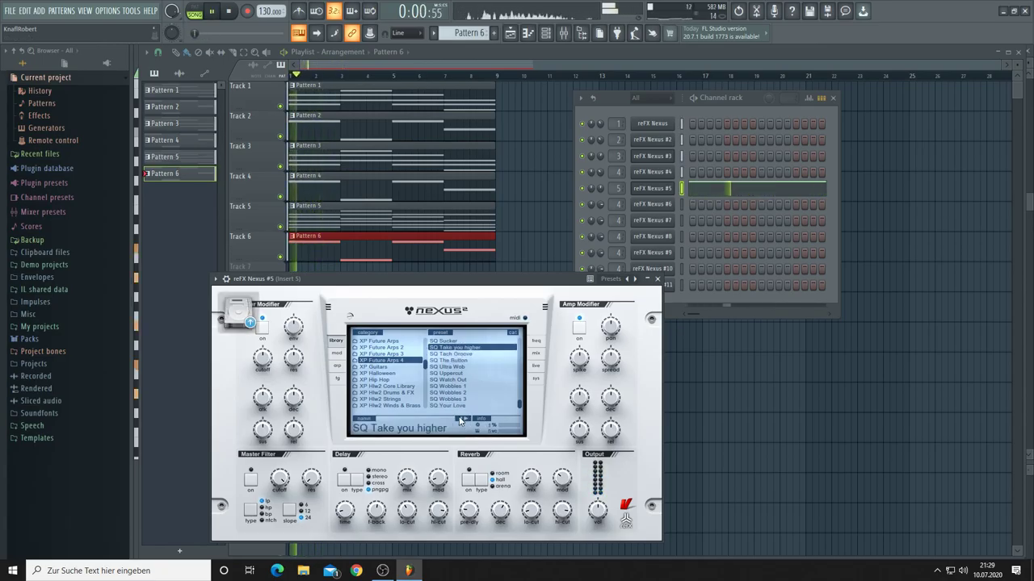
click(459, 419)
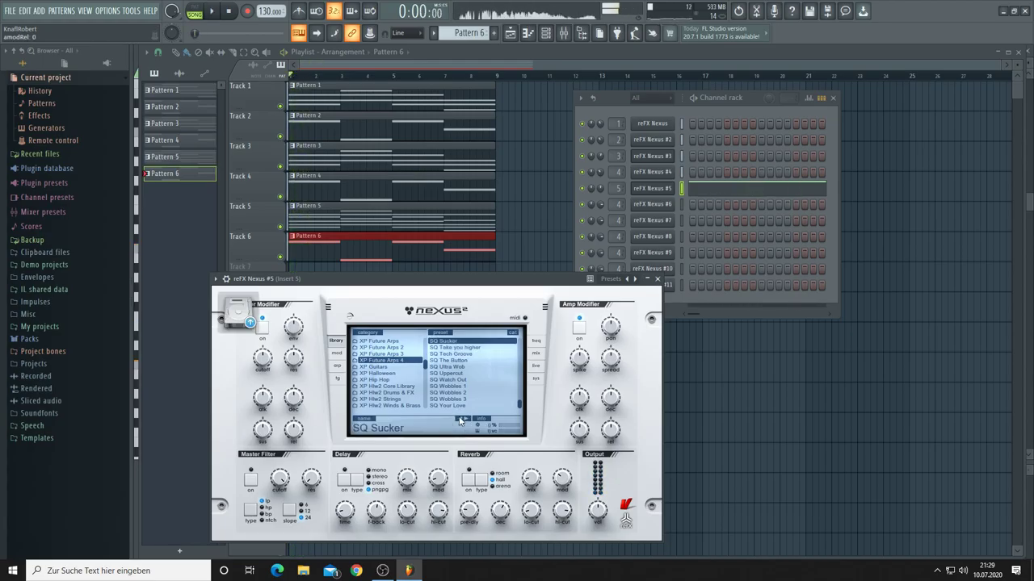
scroll(461, 393, up, 3)
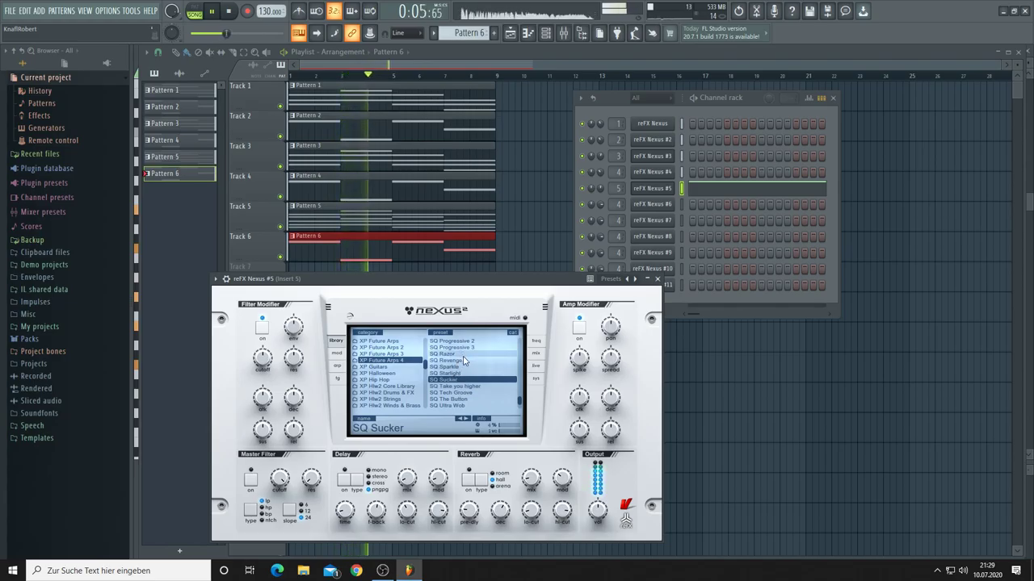
click(601, 202)
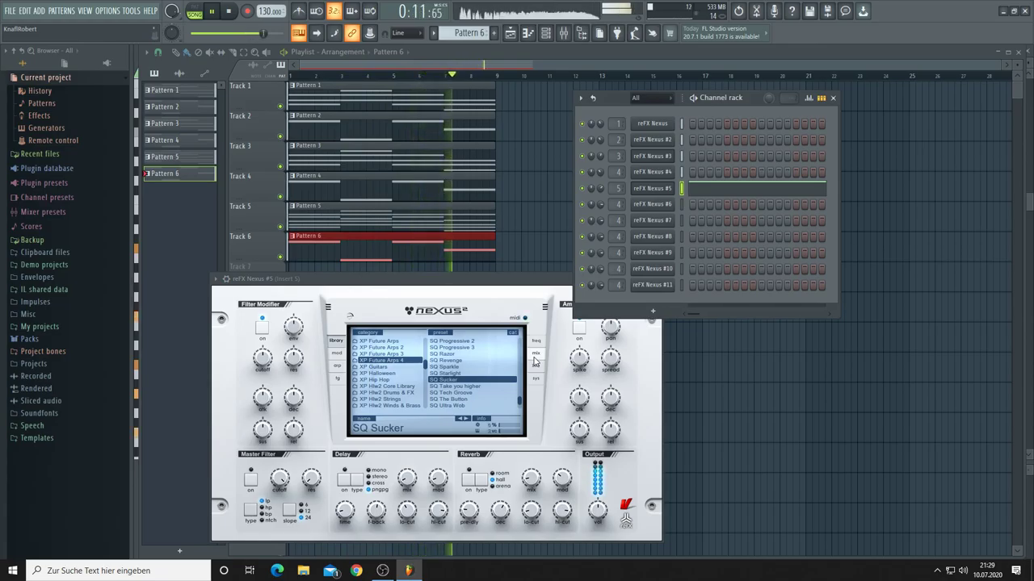
Step: Audition the presets SQ Starlight, SQ Sparkle, SQ Revenge and SQ Razor, restarting playback on SQ Razor
click(457, 419)
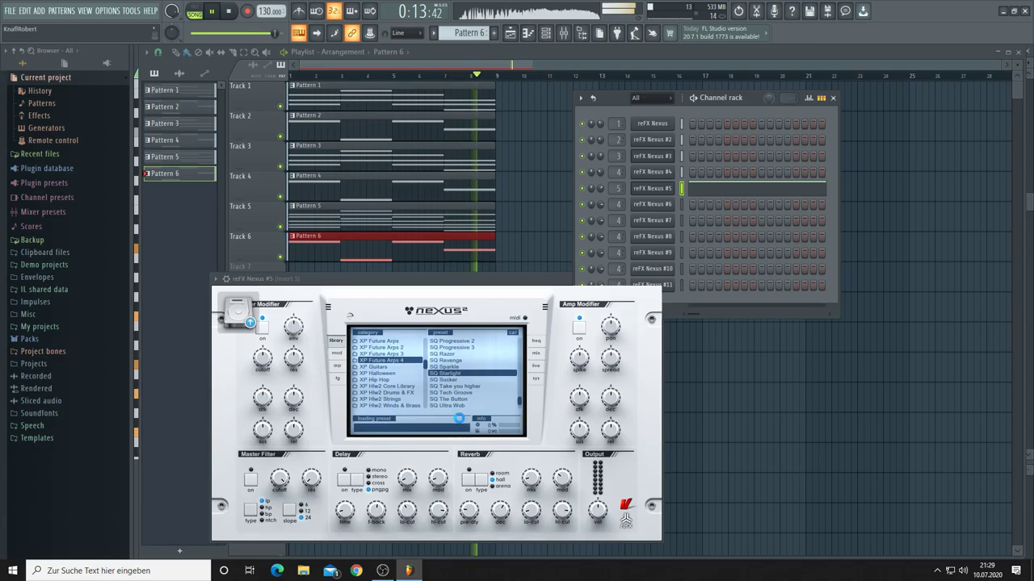
click(460, 420)
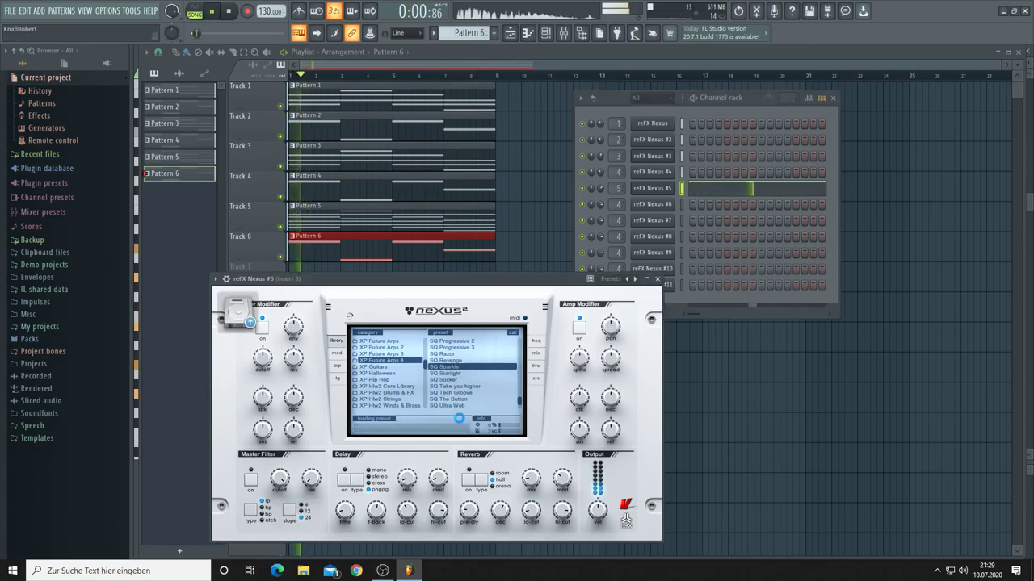
click(461, 420)
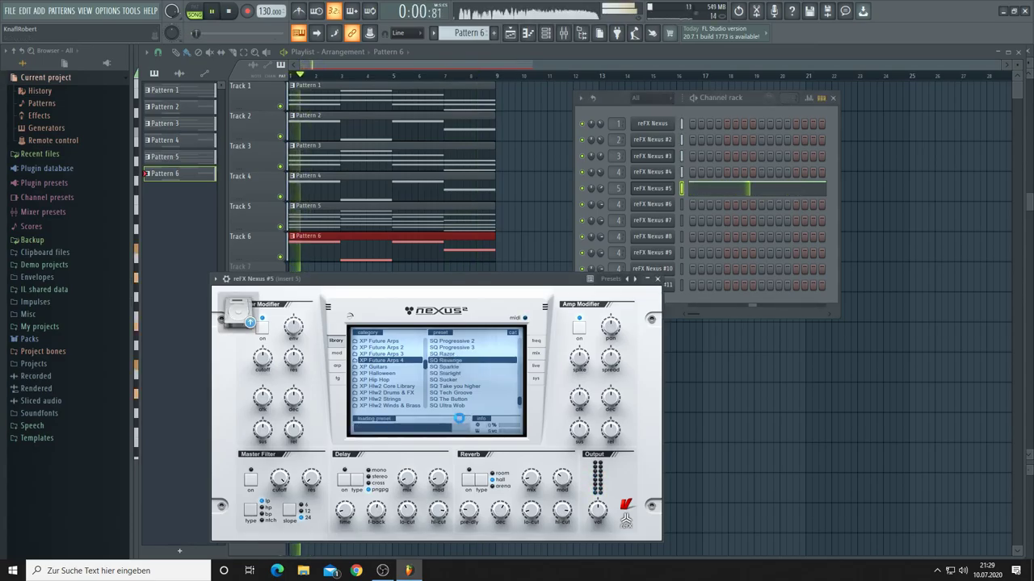
click(460, 420)
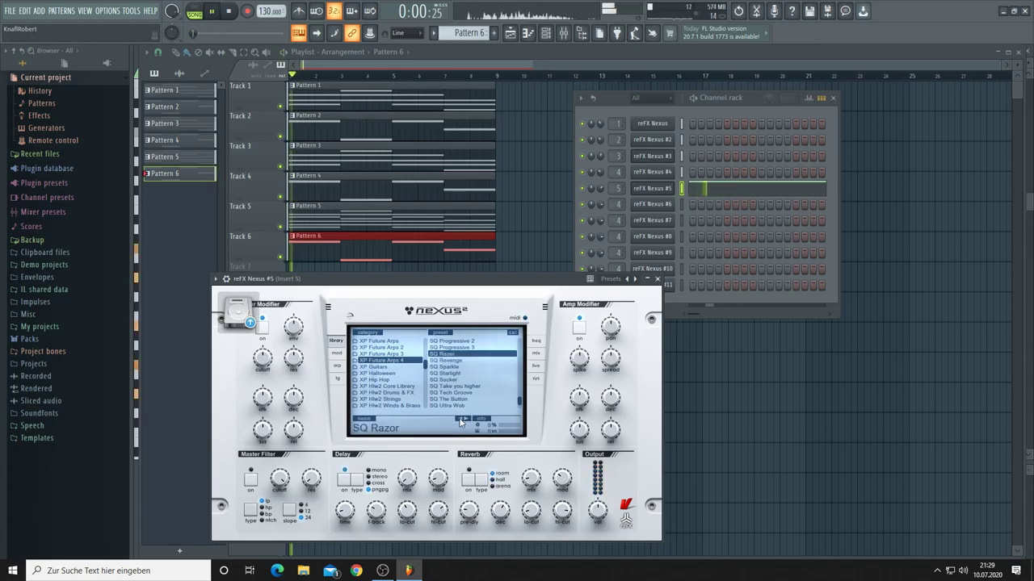
key(space)
key(space)
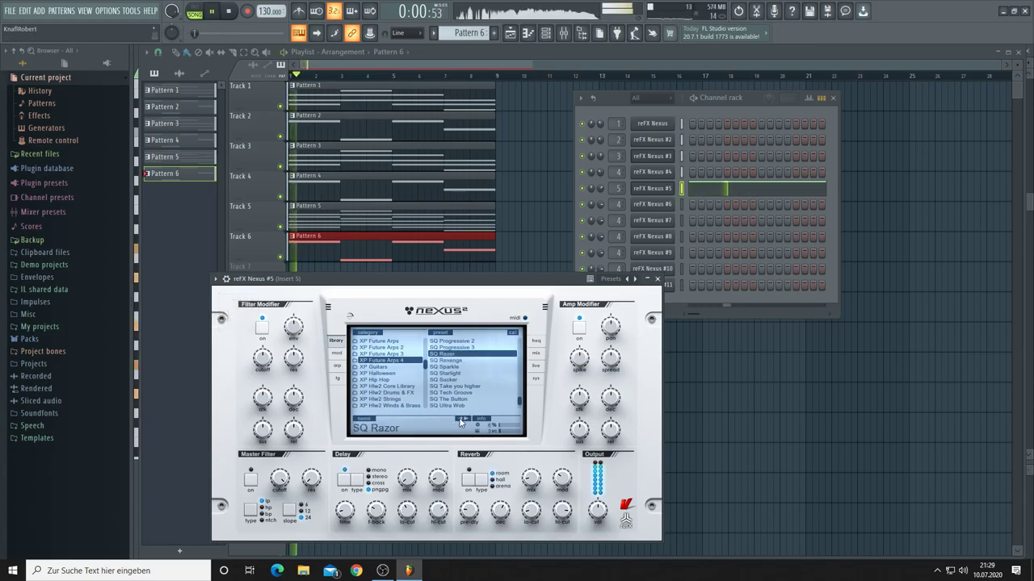
Step: Step back through the presets SQ Progressive 3, 2 and 1 to SQ Orbital during playback
click(460, 420)
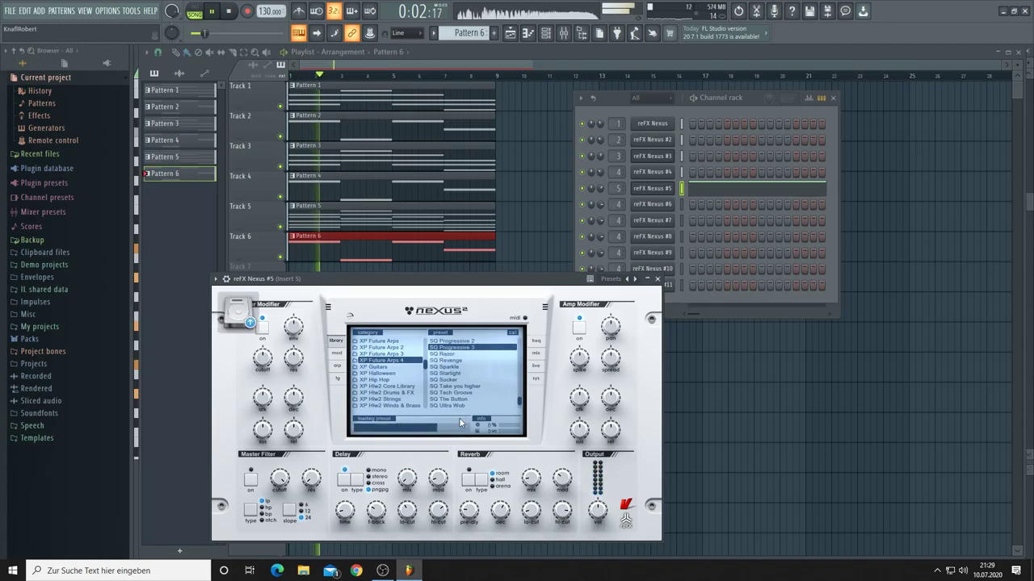
click(462, 421)
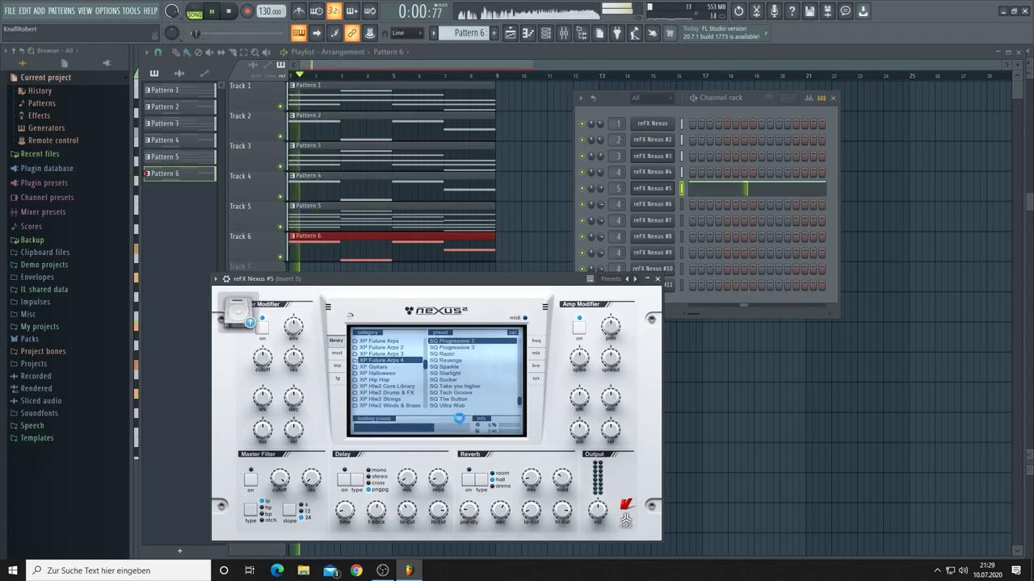
key(space)
click(462, 420)
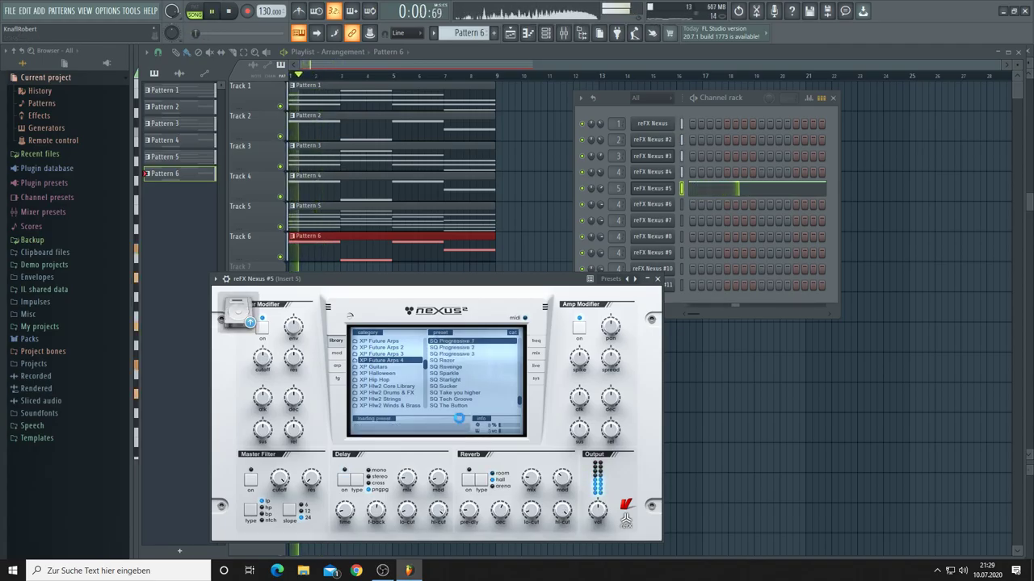
click(461, 420)
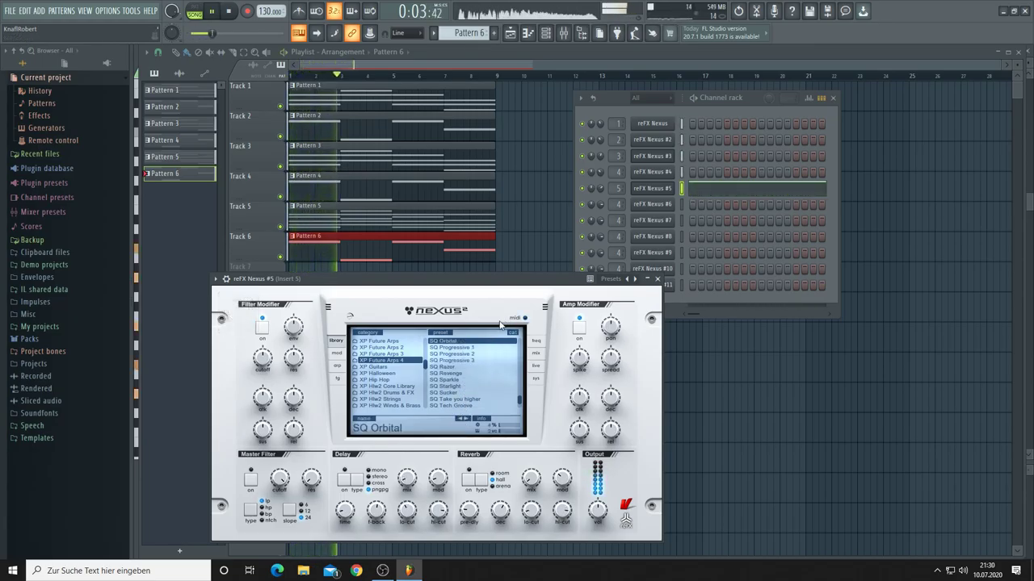
Step: Try the presets SQ Minimal 4, 3, 2 and 1, followed by SQ Mindreader, in reFX Nexus #5
scroll(479, 370, up, 4)
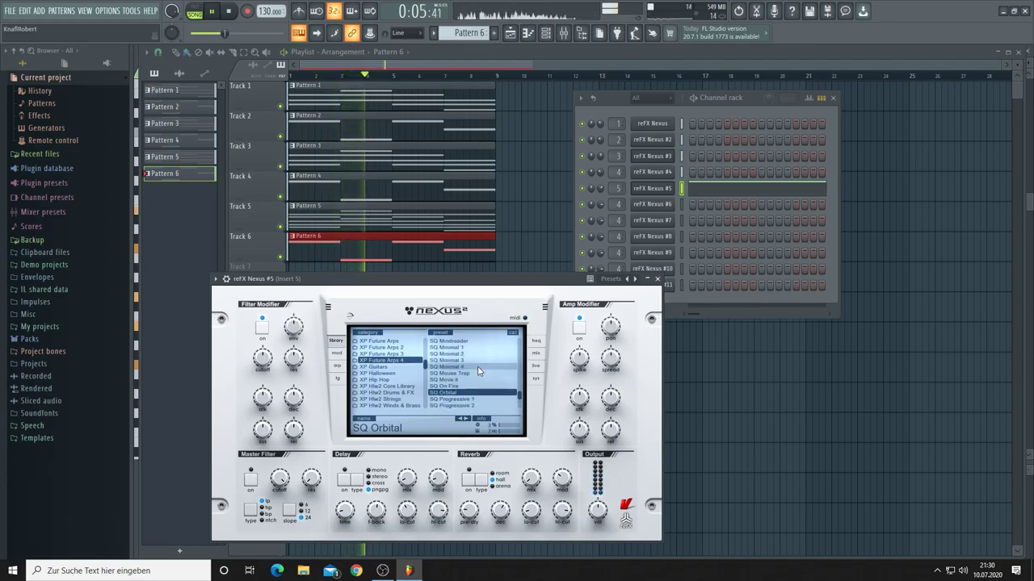
click(470, 367)
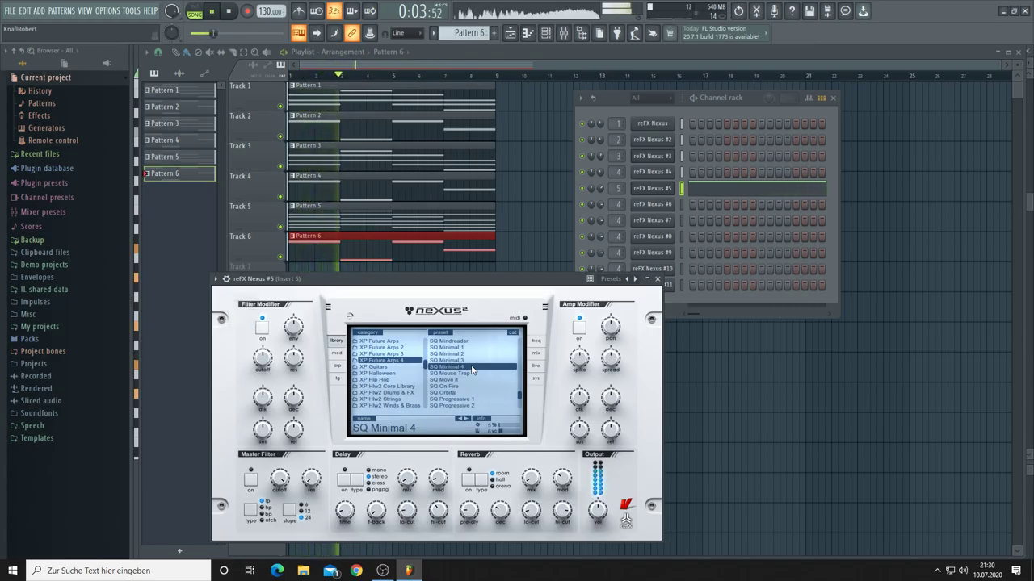
click(460, 420)
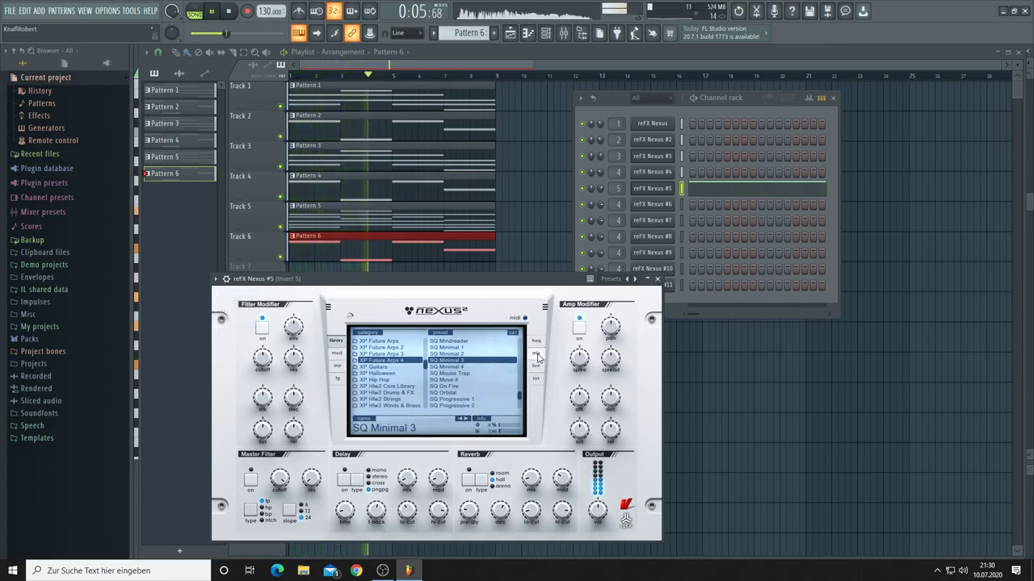
click(462, 421)
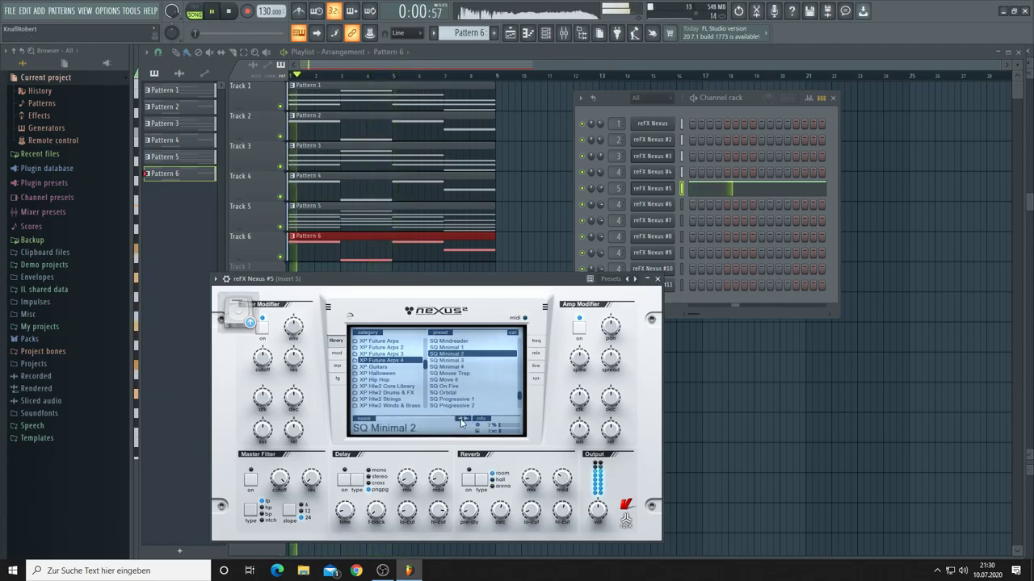
click(462, 421)
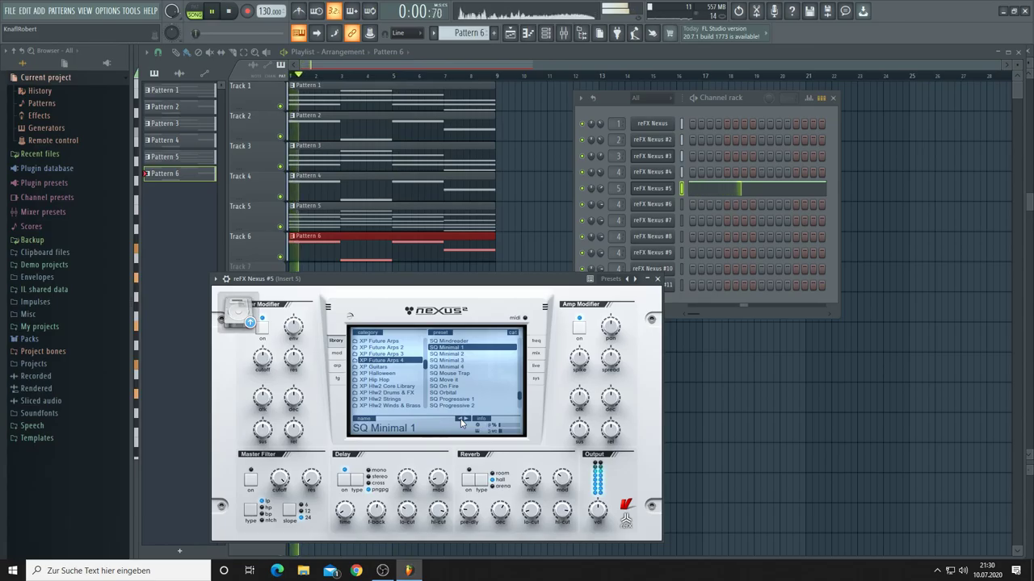
click(461, 421)
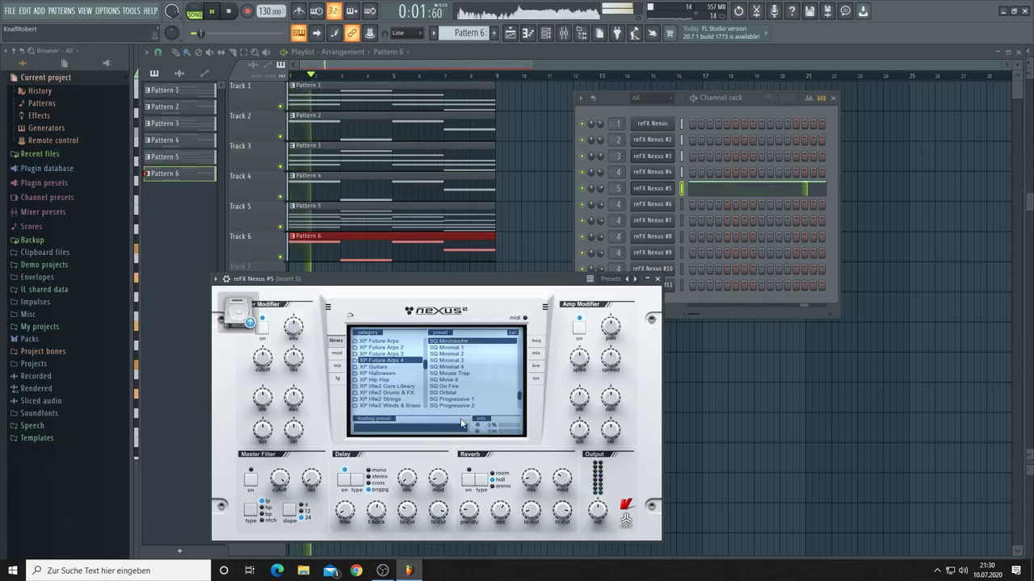
Step: Audition SQ Metropolis and SQ Madness, and move back through the presets to load SQ Let it go
scroll(455, 382, up, 2)
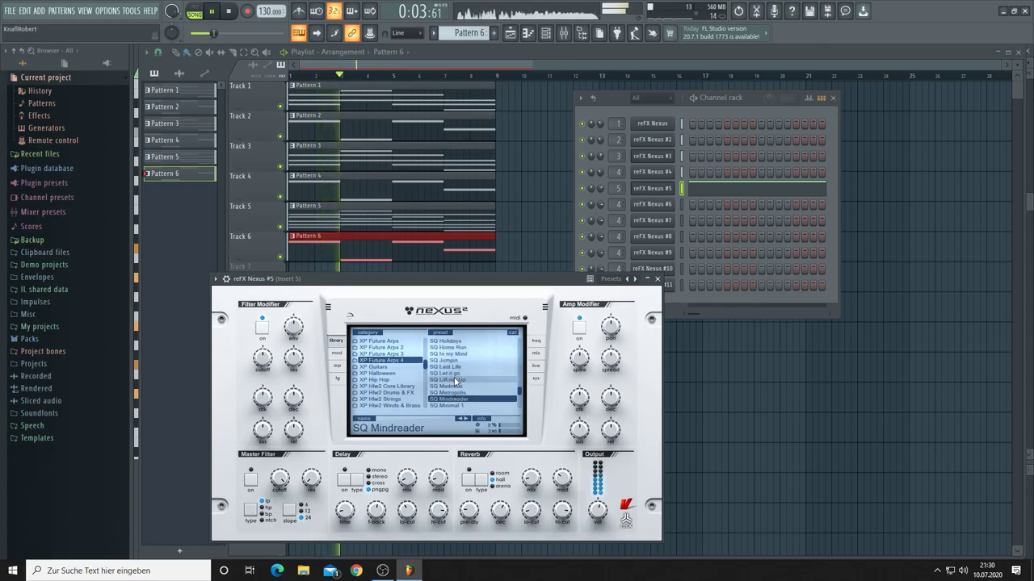
key(Up)
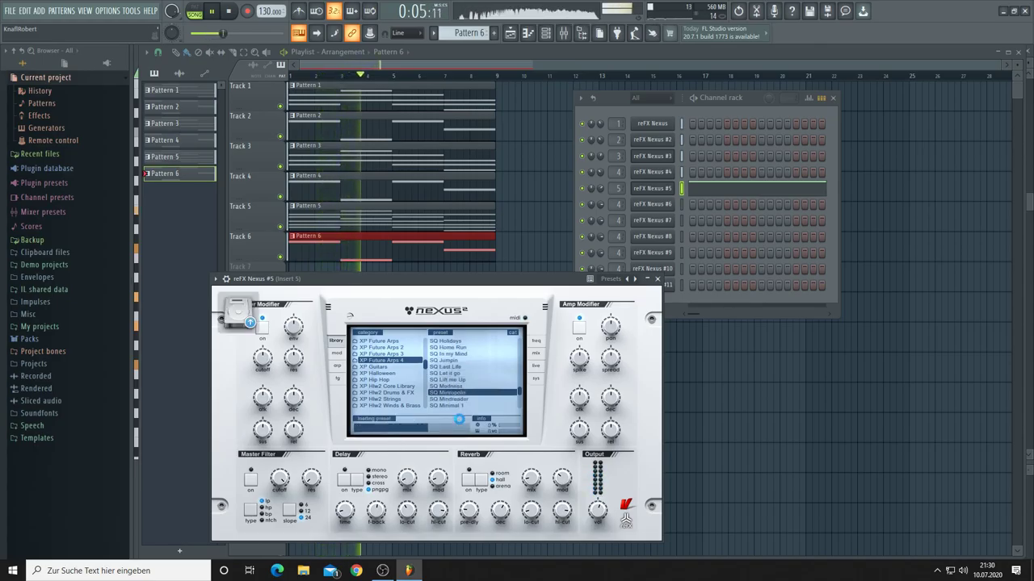
key(space)
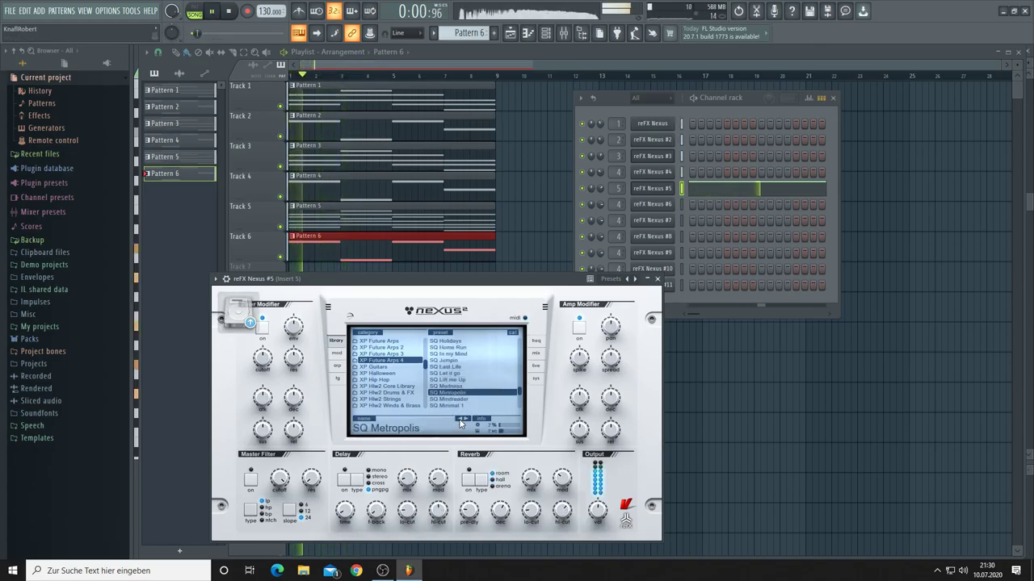
click(459, 419)
key(space)
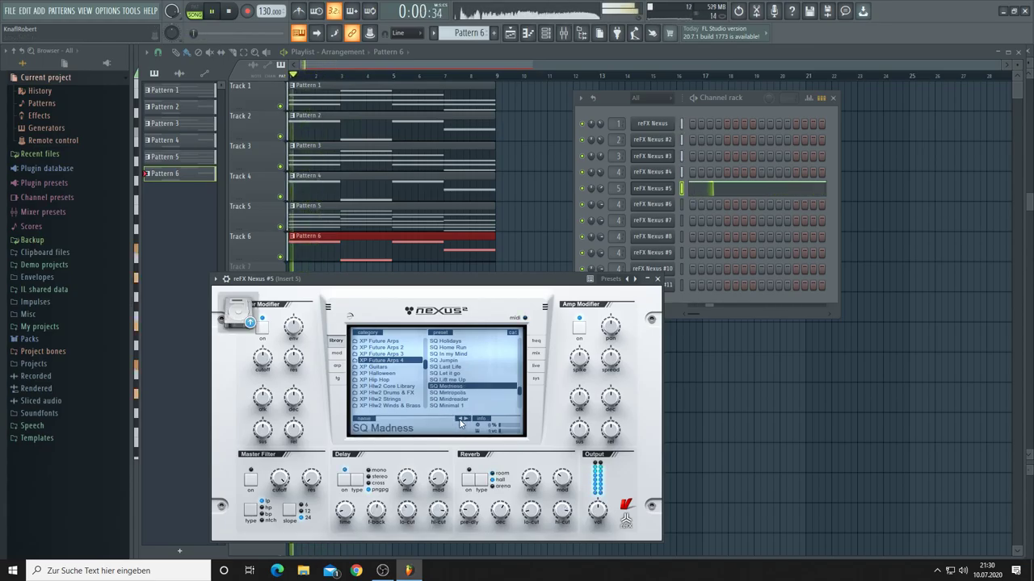
click(459, 419)
click(459, 419)
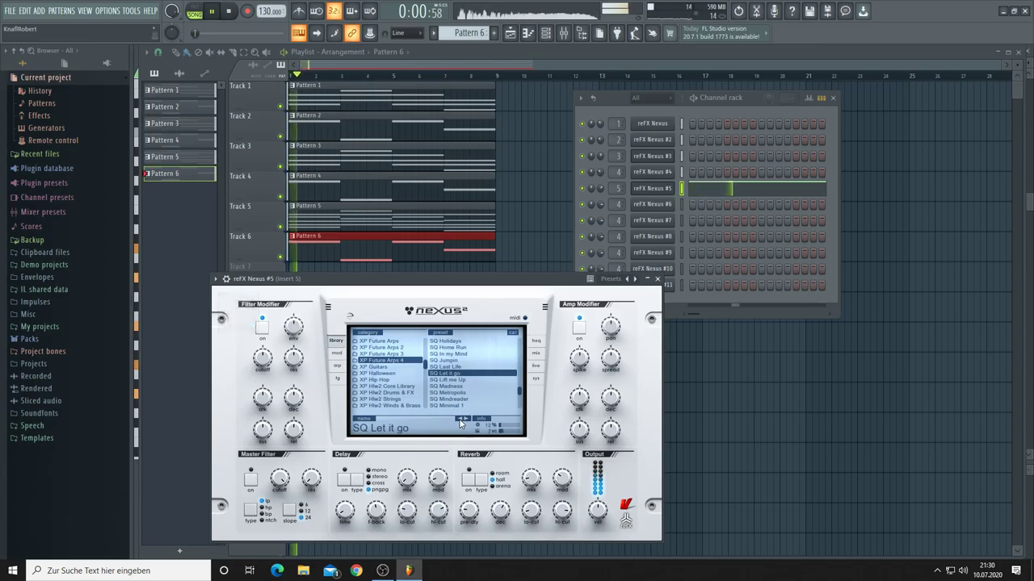
Step: Try the preset SQ Last Life, then load AR Minimal Bass from the XP Future Arps category in reFX Nexus #5
click(458, 420)
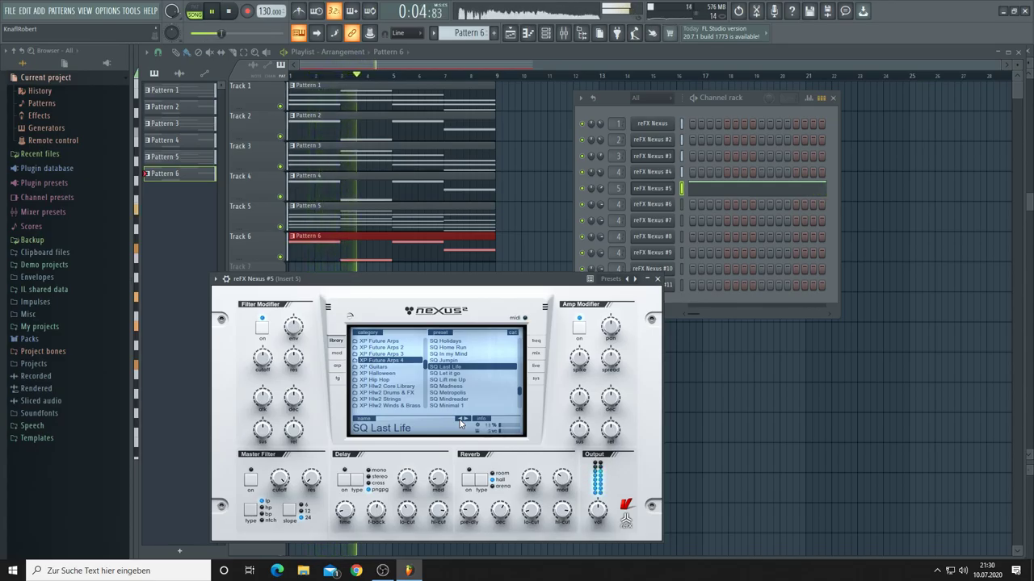
scroll(415, 380, down, 4)
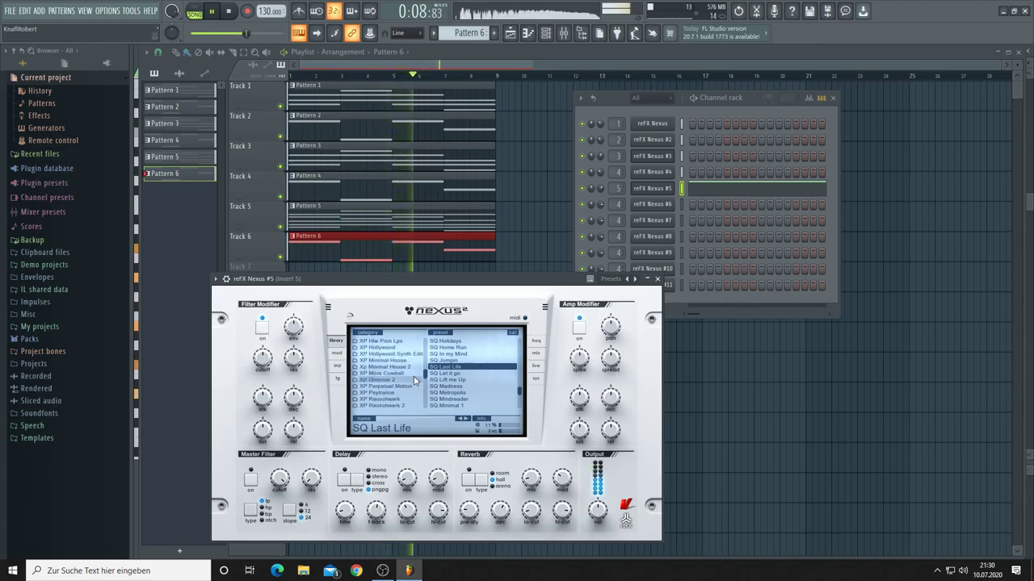
scroll(414, 376, down, 1)
scroll(450, 380, up, 5)
scroll(402, 385, up, 4)
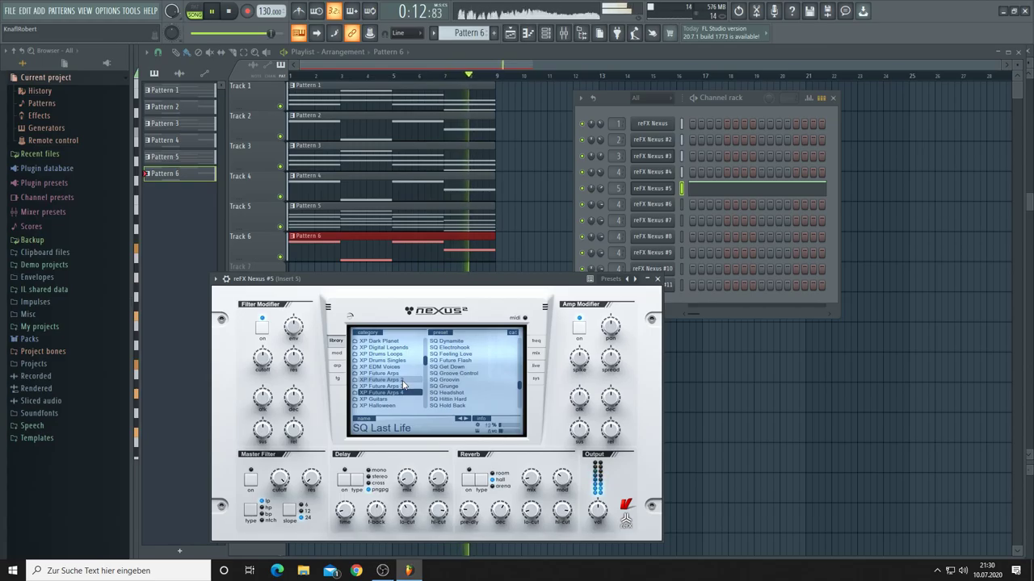
click(397, 374)
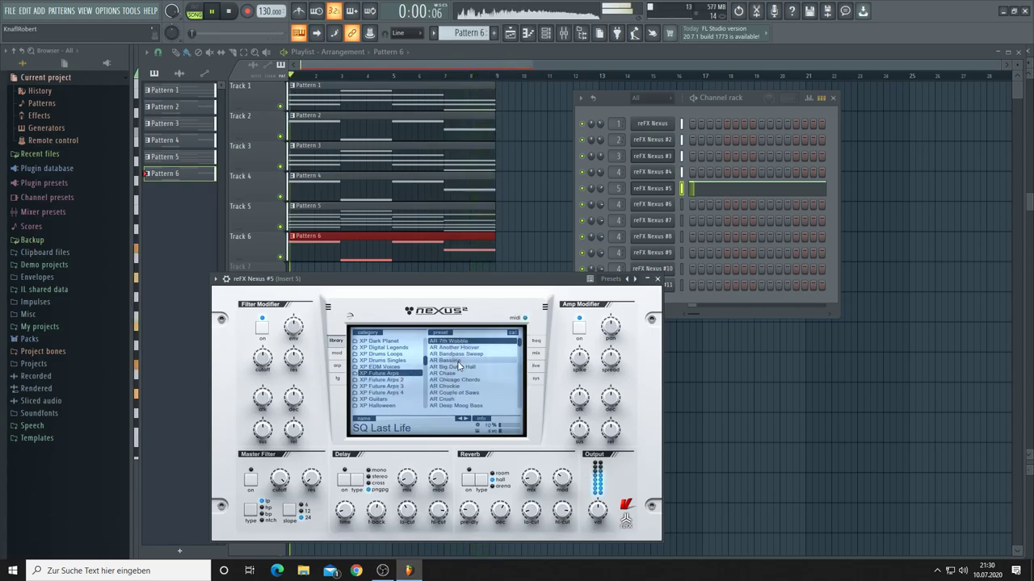
scroll(458, 365, down, 4)
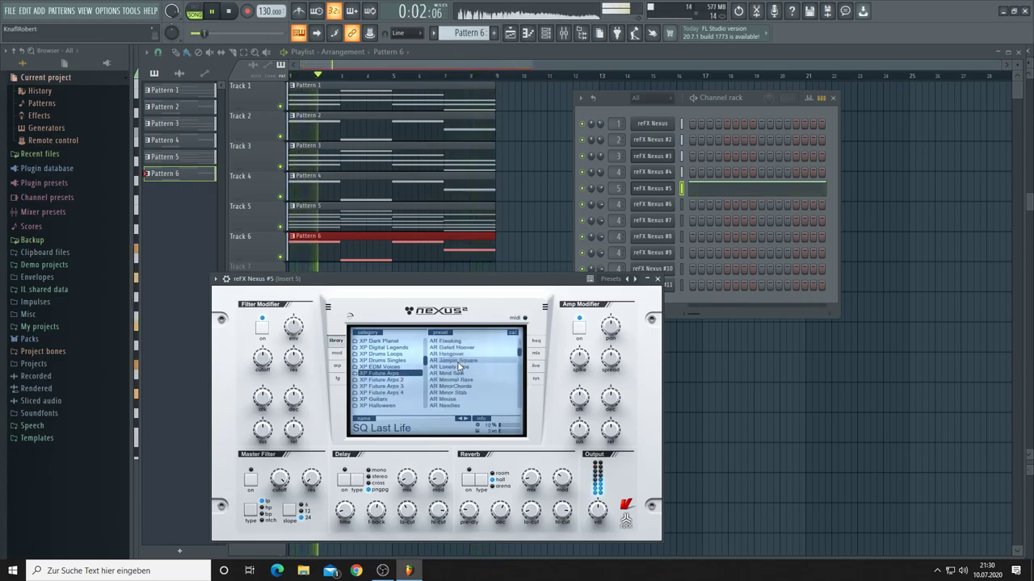
scroll(456, 371, down, 2)
click(453, 378)
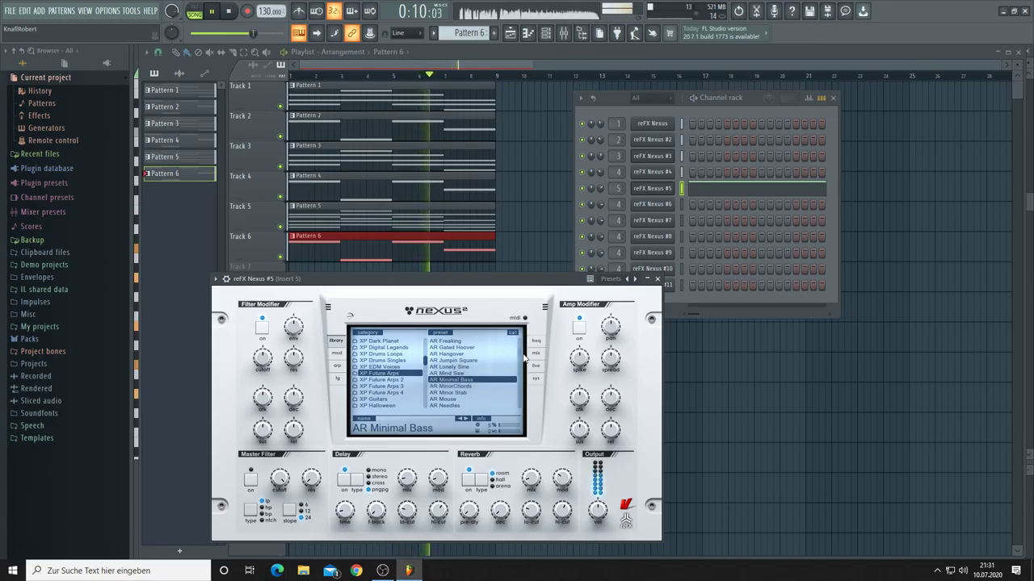
Step: Show the system settings page of reFX Nexus #5, switch on its master filter and adjust the filter cutoff
click(536, 380)
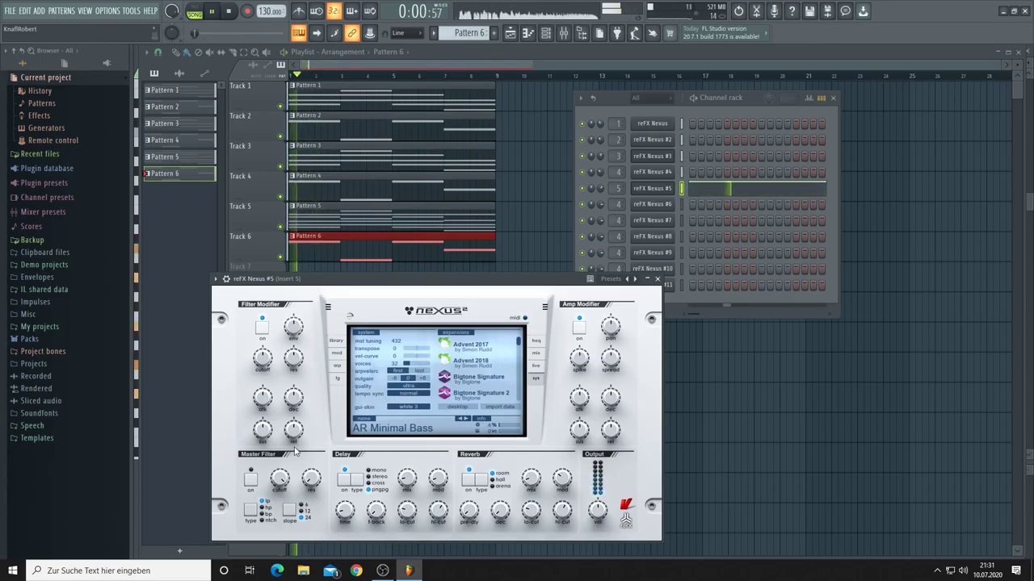
mouse_move(275, 482)
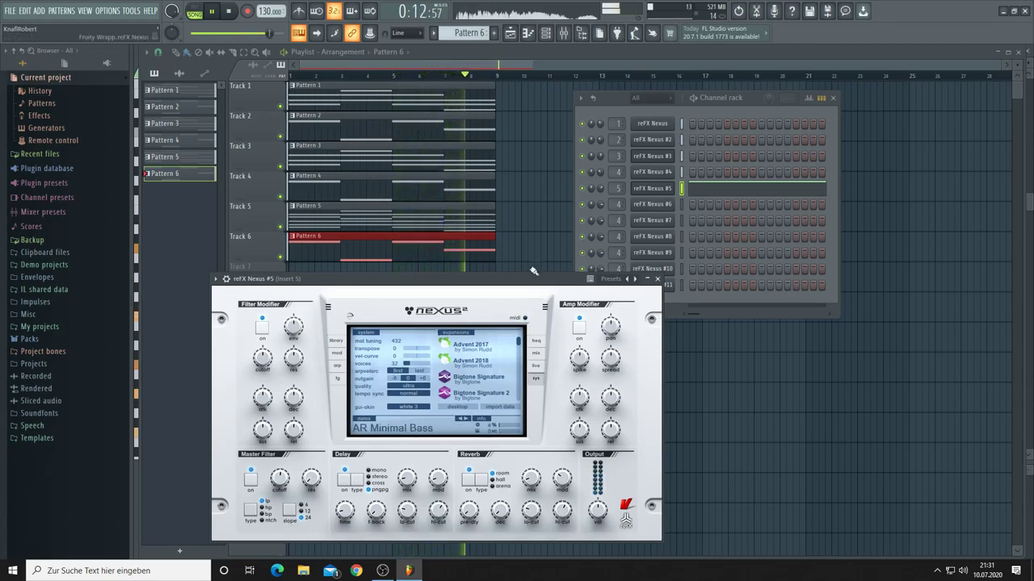
Step: Route reFX Nexus #6 to mixer track 6 and load its DR Demo Drums Menu preset from XP Chillout Lounge
scroll(616, 204, up, 1)
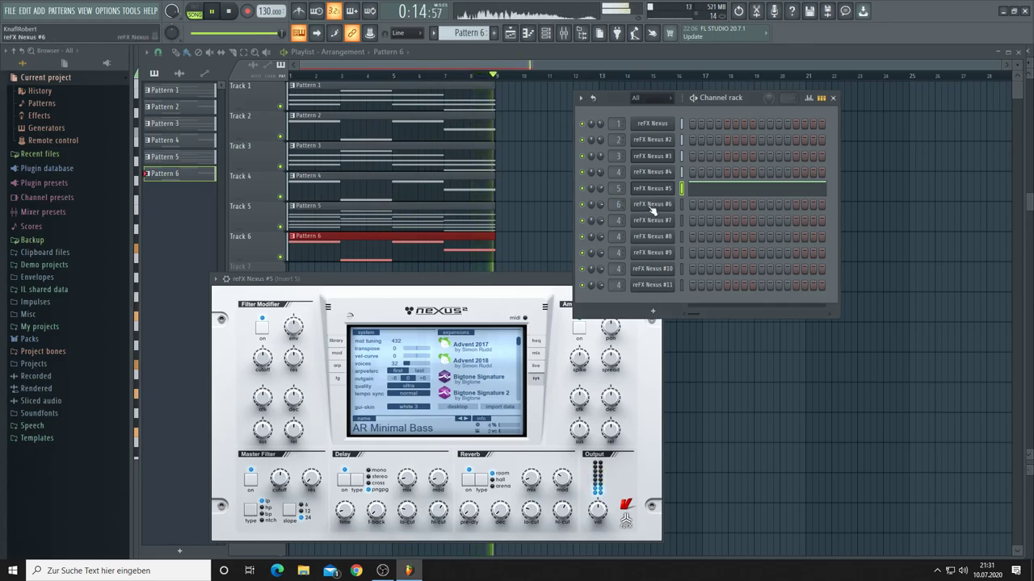
click(651, 206)
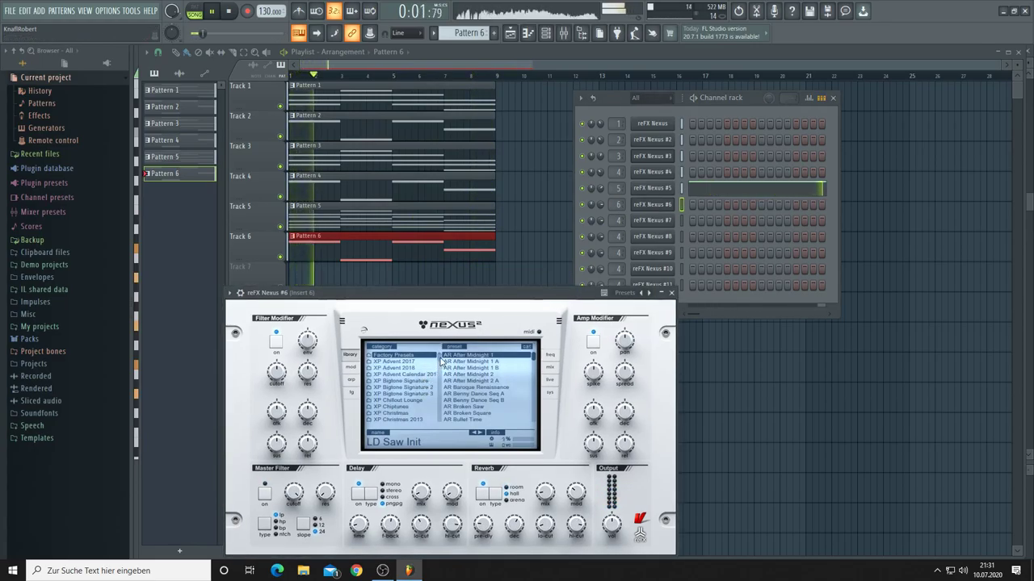
scroll(441, 364, down, 3)
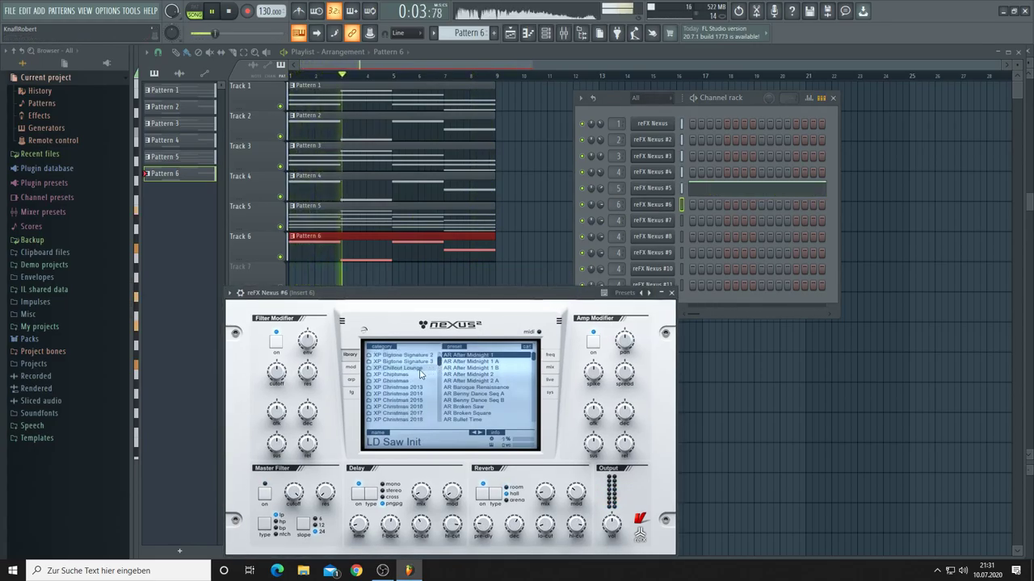
click(420, 370)
scroll(492, 401, down, 4)
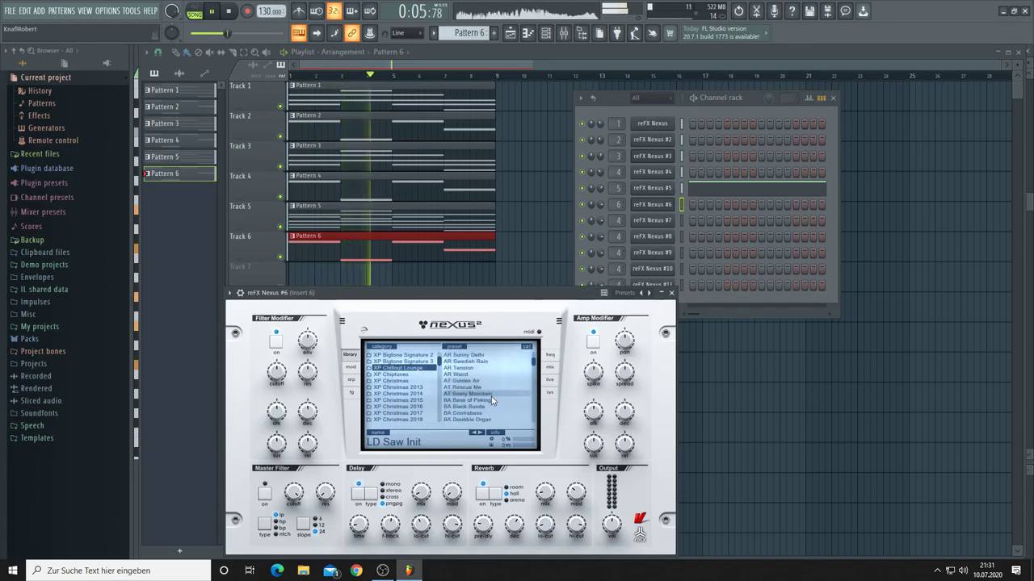
scroll(492, 400, down, 4)
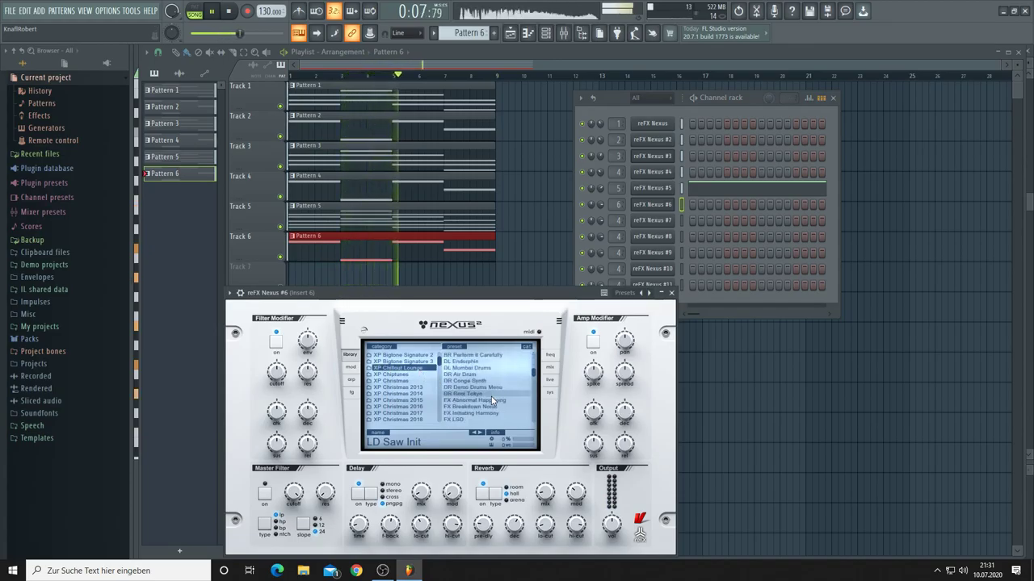
click(478, 388)
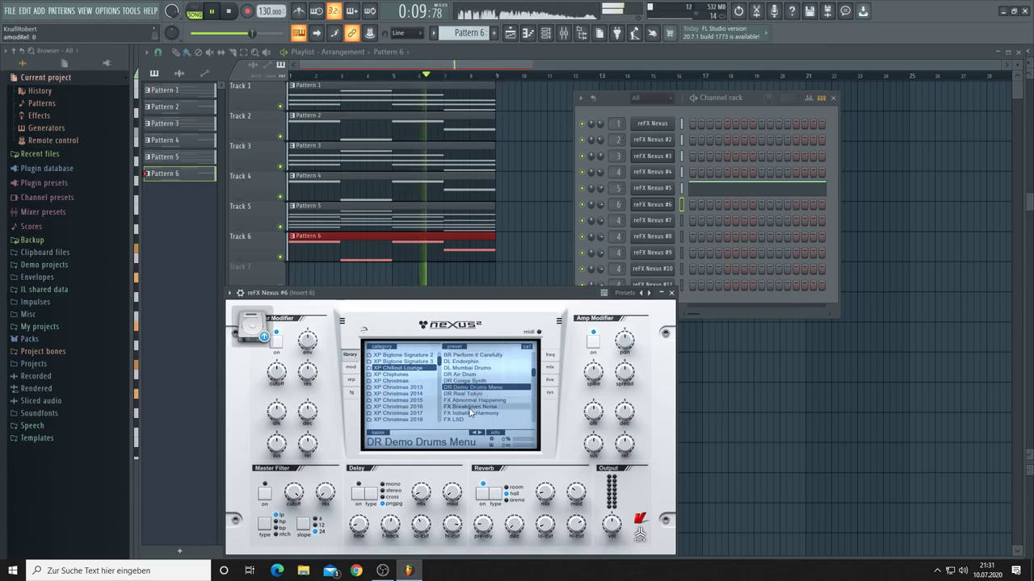
Step: Create Pattern 7 and enter short F#3 notes for reFX Nexus #6, one on each beat of the first bar
key(F4)
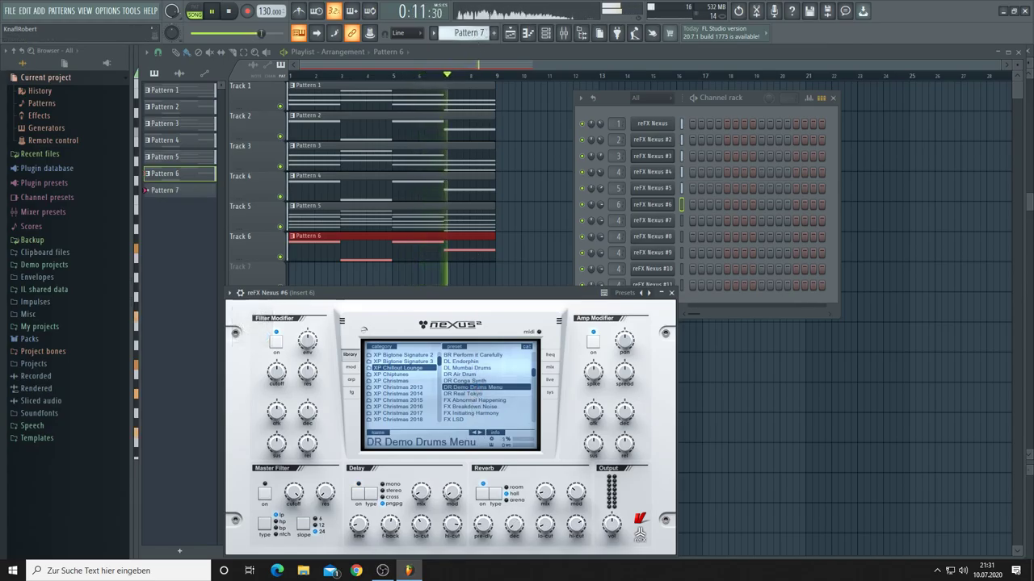
right_click(653, 206)
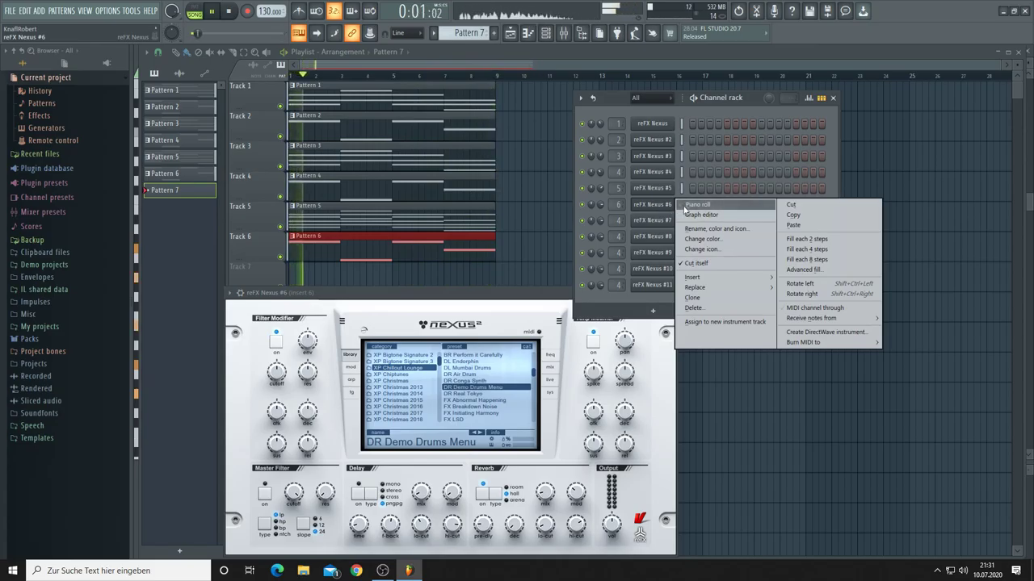
click(685, 207)
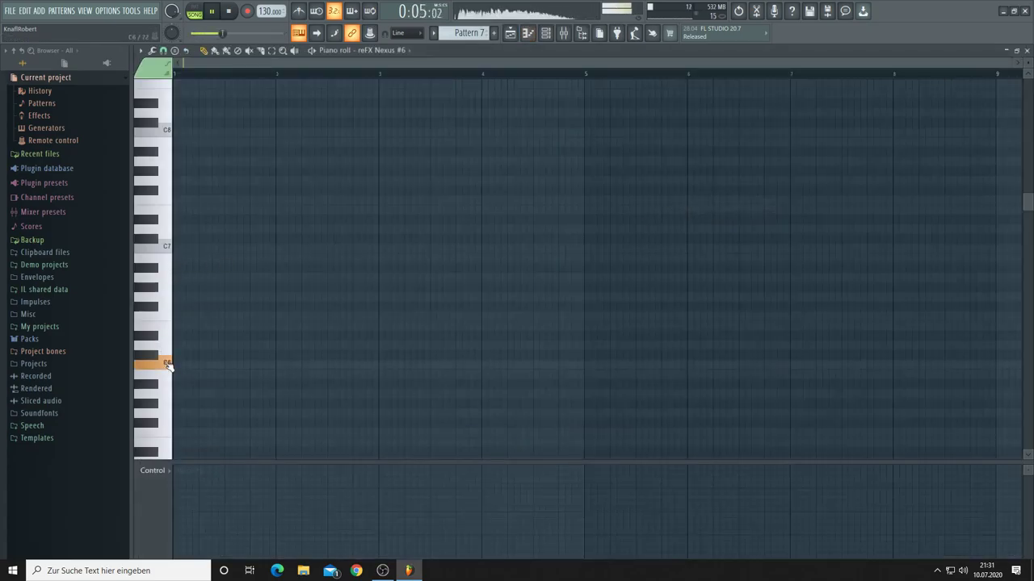
scroll(168, 367, down, 10)
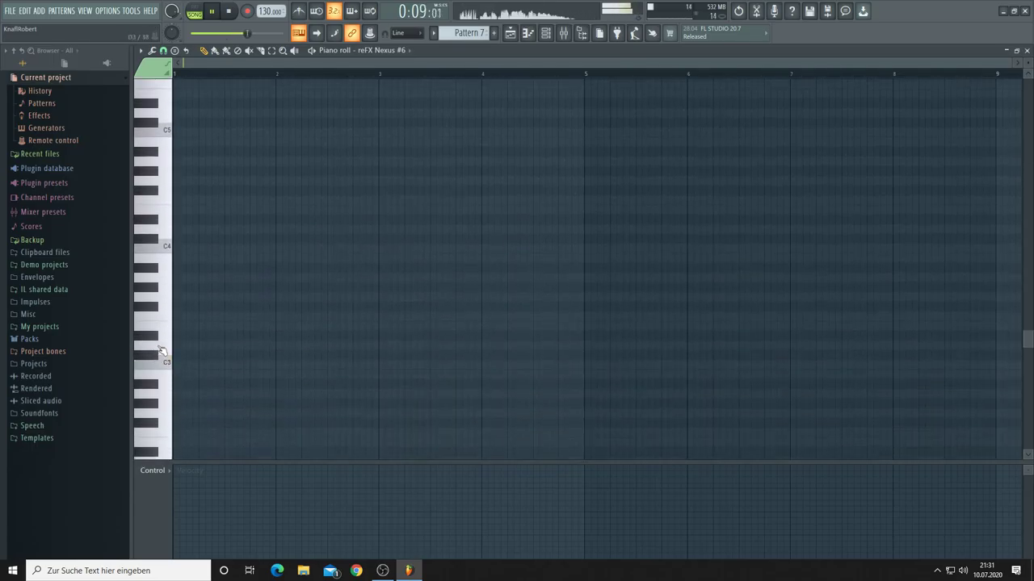
click(181, 308)
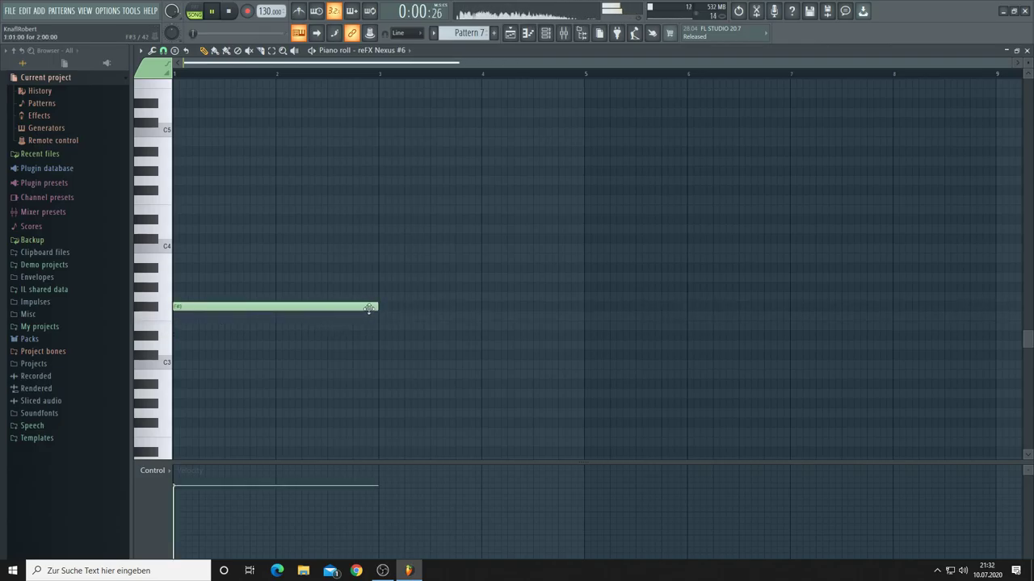
drag(376, 308, 247, 317)
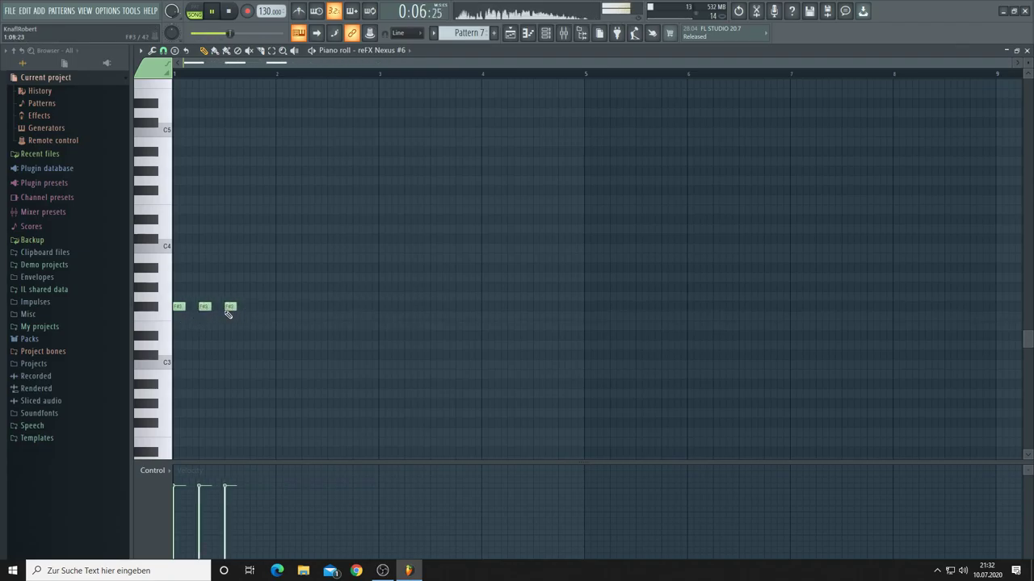
Step: Fill playlist Track 7 with repeated Pattern 7 clips from bar 1 up to bar 9
click(511, 34)
drag(296, 284, 496, 281)
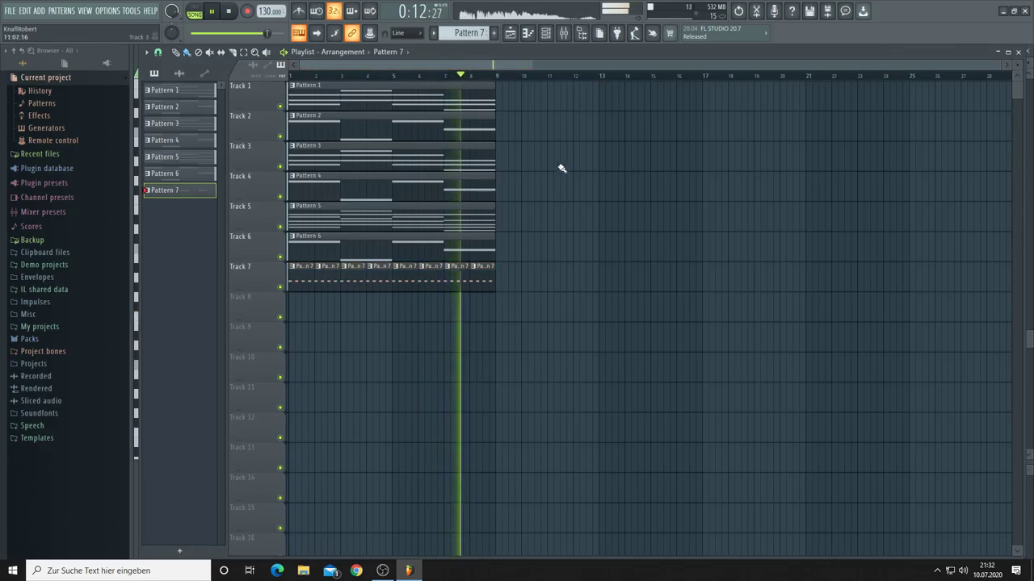
Step: Check the channel routing and the mixer levels during playback, then hide the mixer again
click(546, 33)
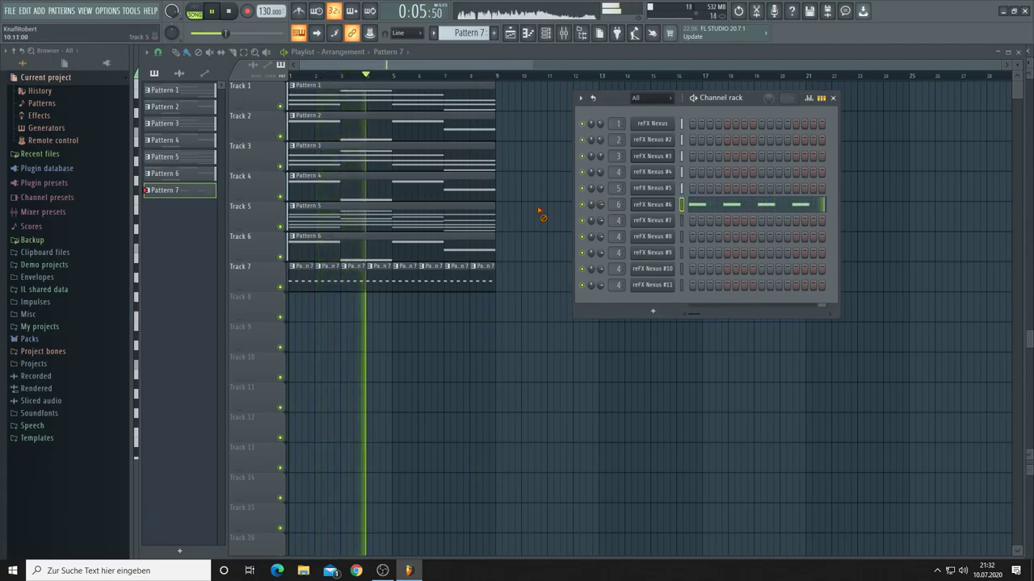
key(F6)
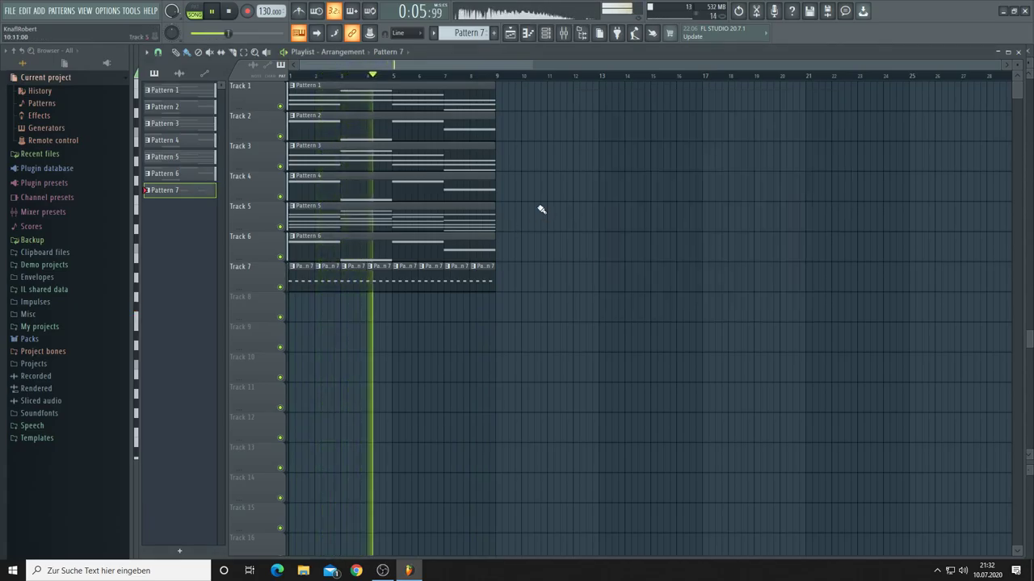
click(562, 34)
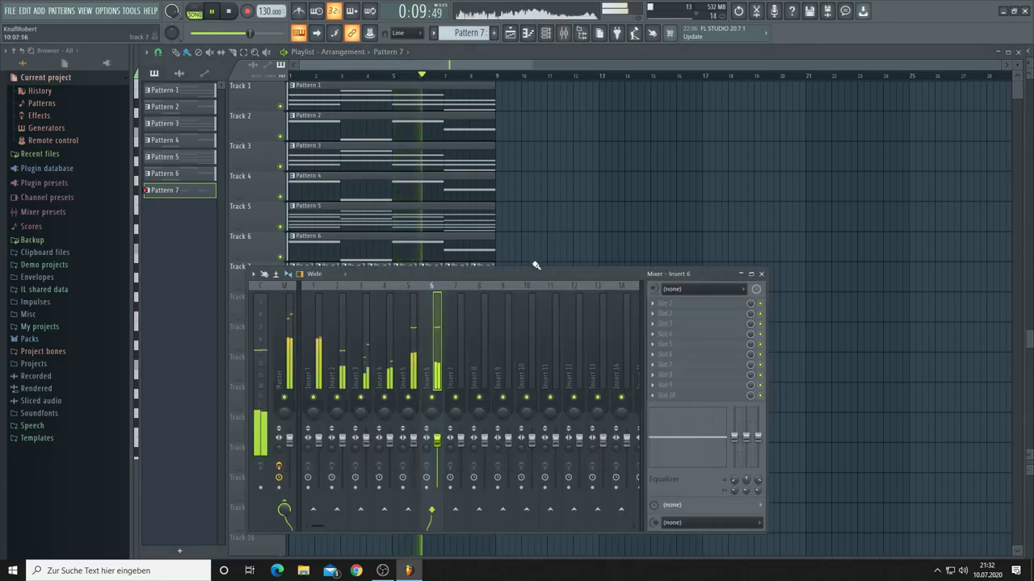
drag(531, 274, 681, 271)
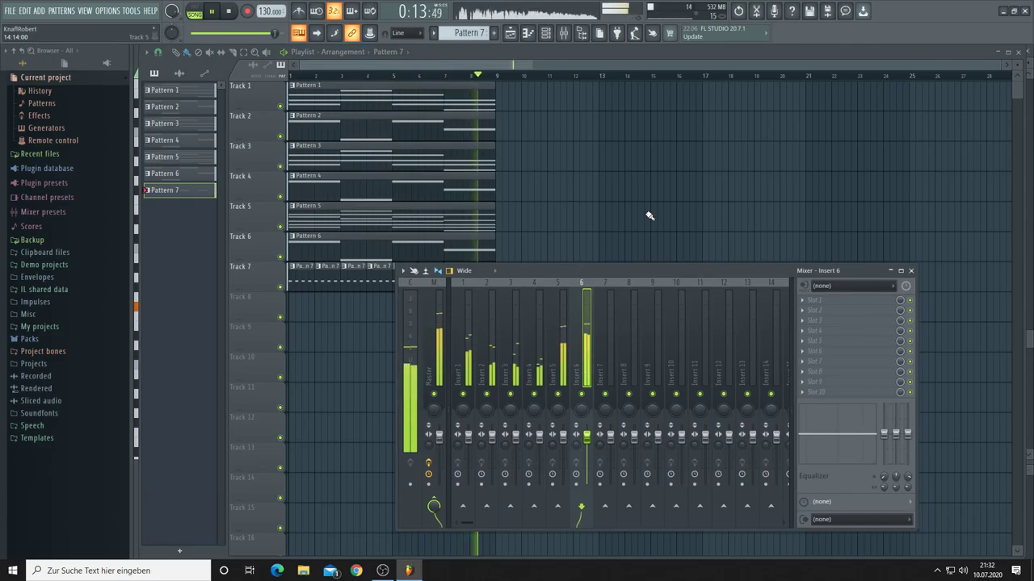
key(F9)
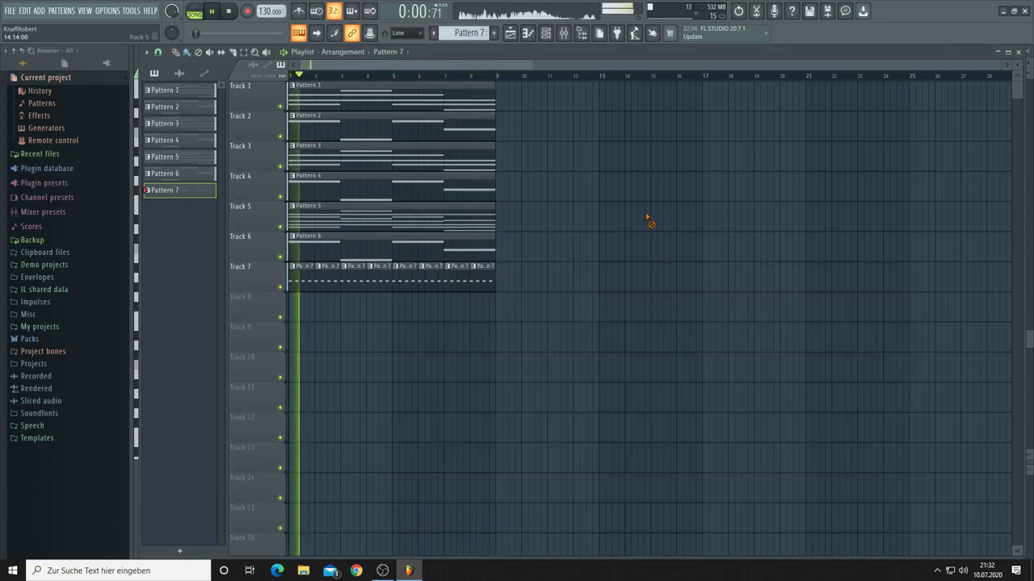
Step: Route the reFX Nexus #7 channel to mixer track 7
click(546, 33)
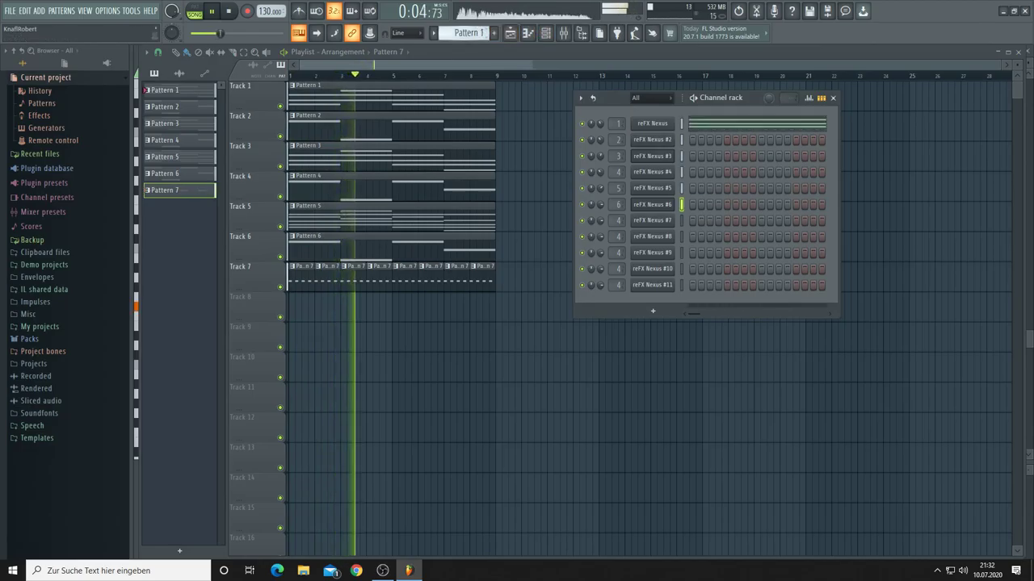
scroll(619, 220, up, 1)
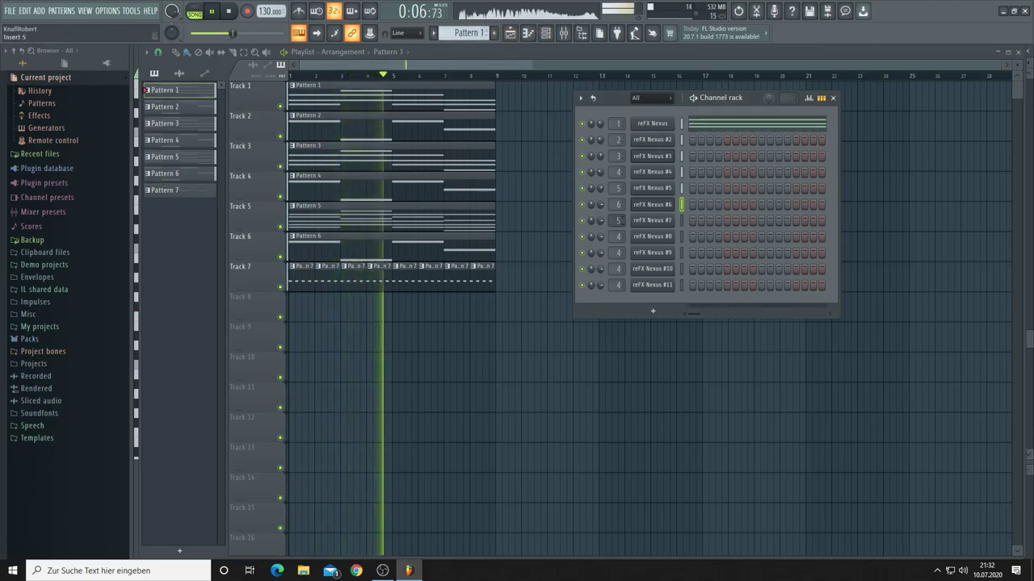
scroll(619, 221, up, 4)
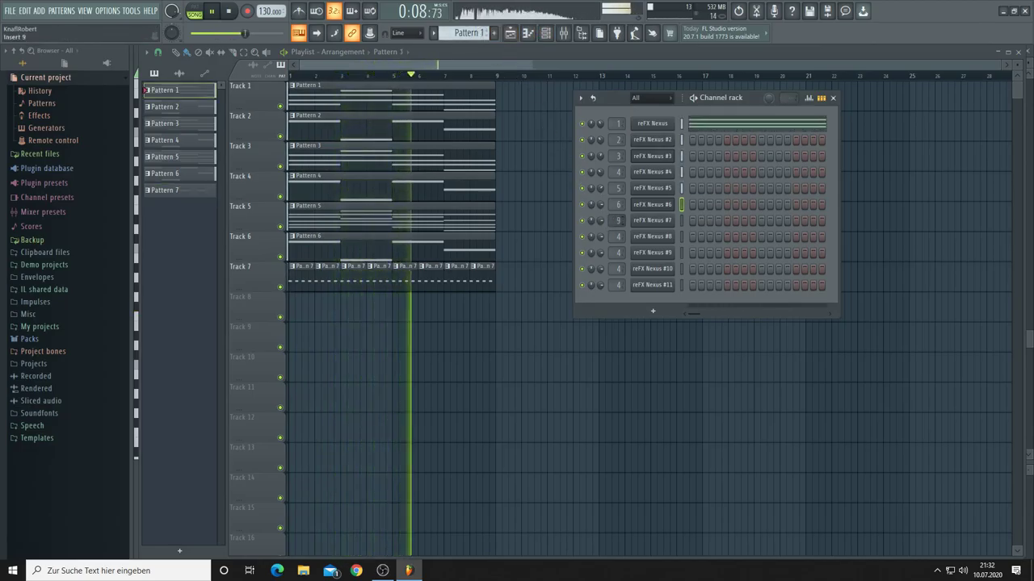
scroll(618, 221, down, 2)
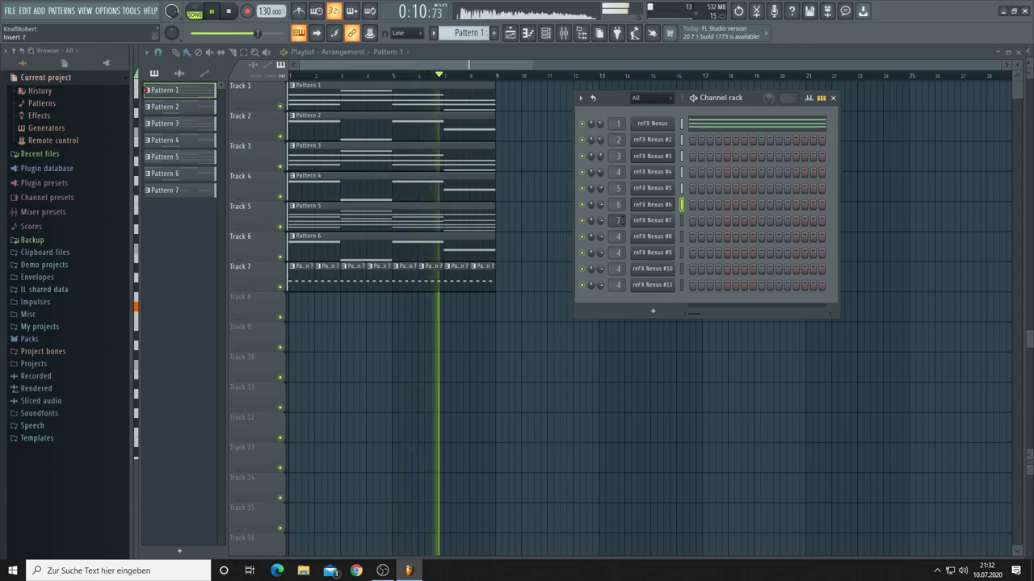
Step: Open reFX Nexus #7 and browse the lead presets in the Factory Presets and XP ROM Extension categories
click(649, 221)
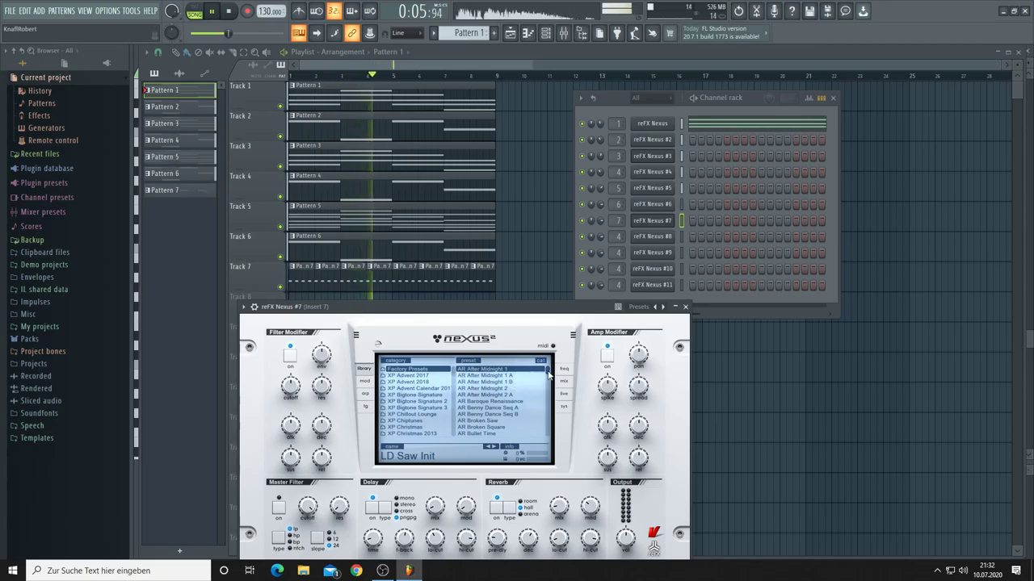
drag(548, 373, 545, 398)
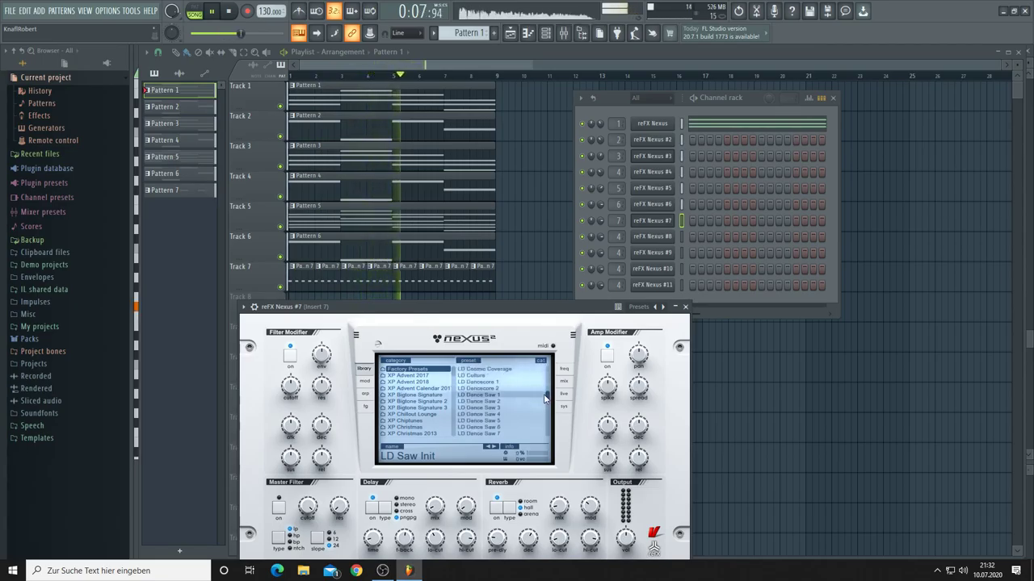
scroll(523, 404, up, 3)
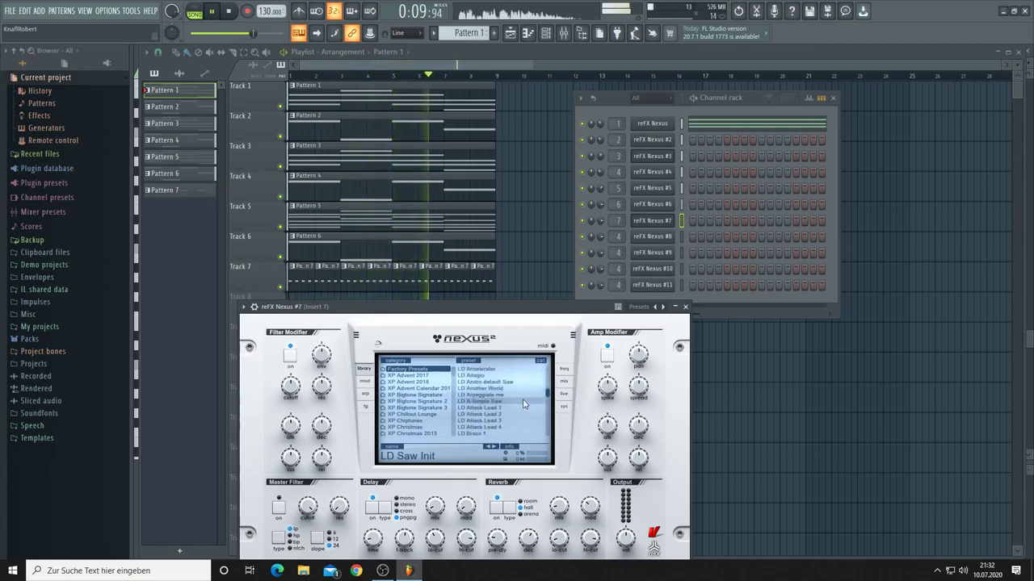
scroll(524, 404, up, 2)
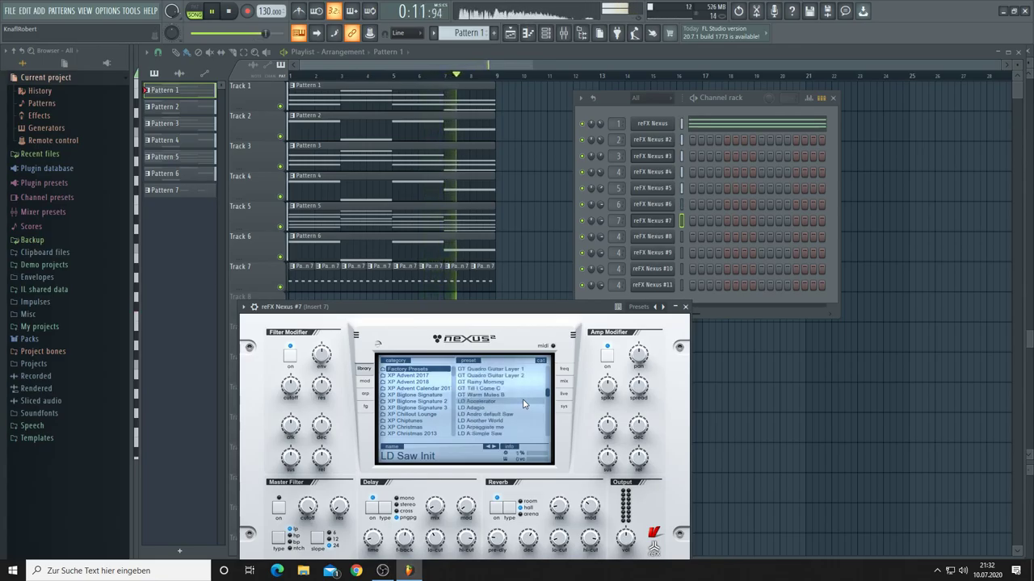
scroll(426, 399, down, 5)
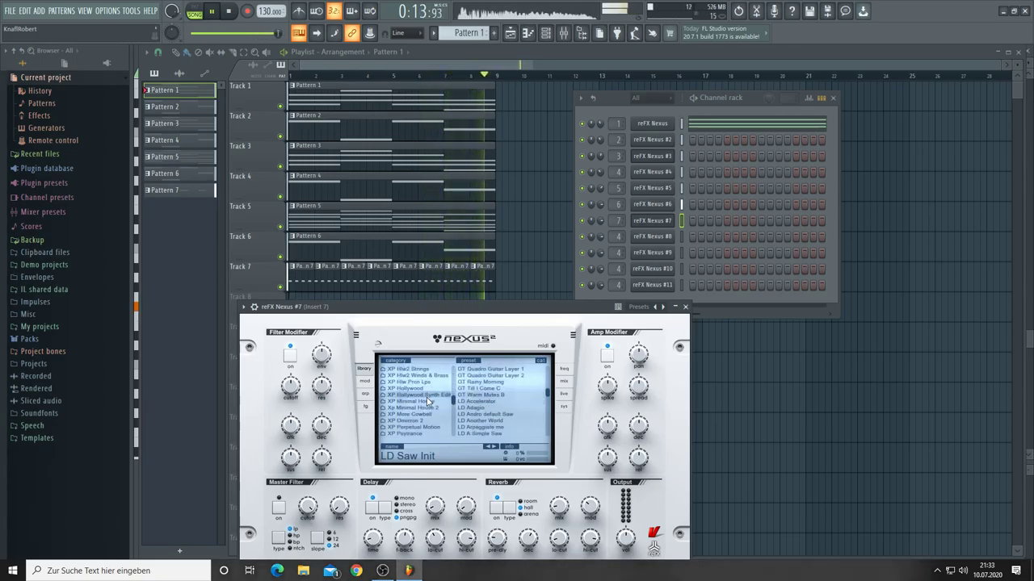
scroll(427, 403, down, 4)
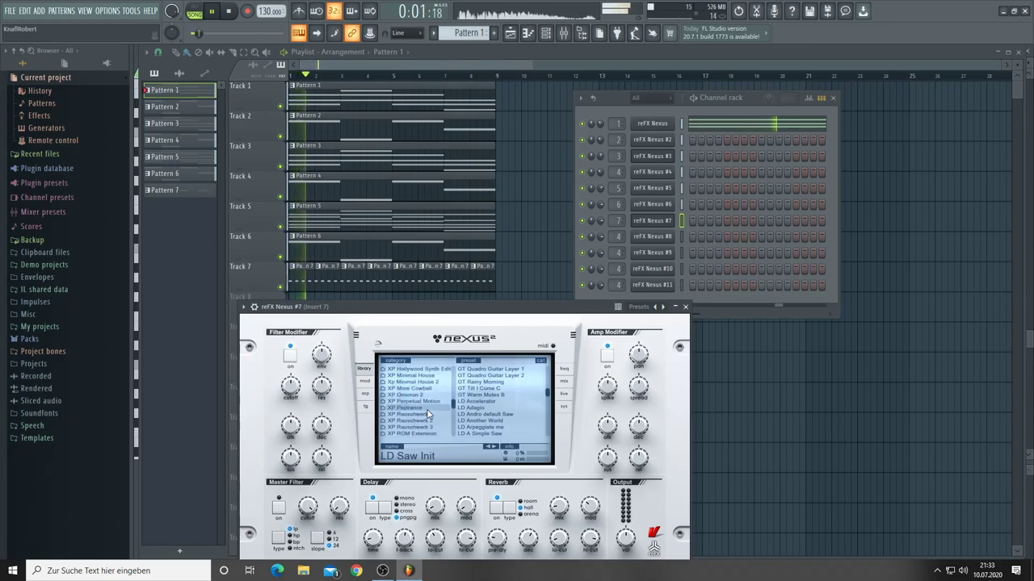
scroll(428, 414, down, 5)
click(420, 401)
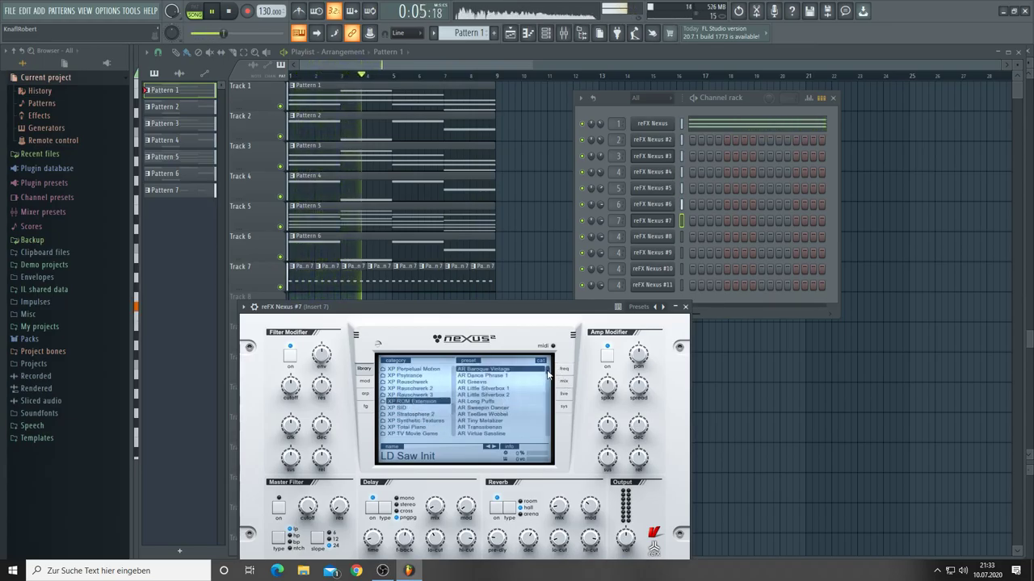
drag(548, 373, 547, 393)
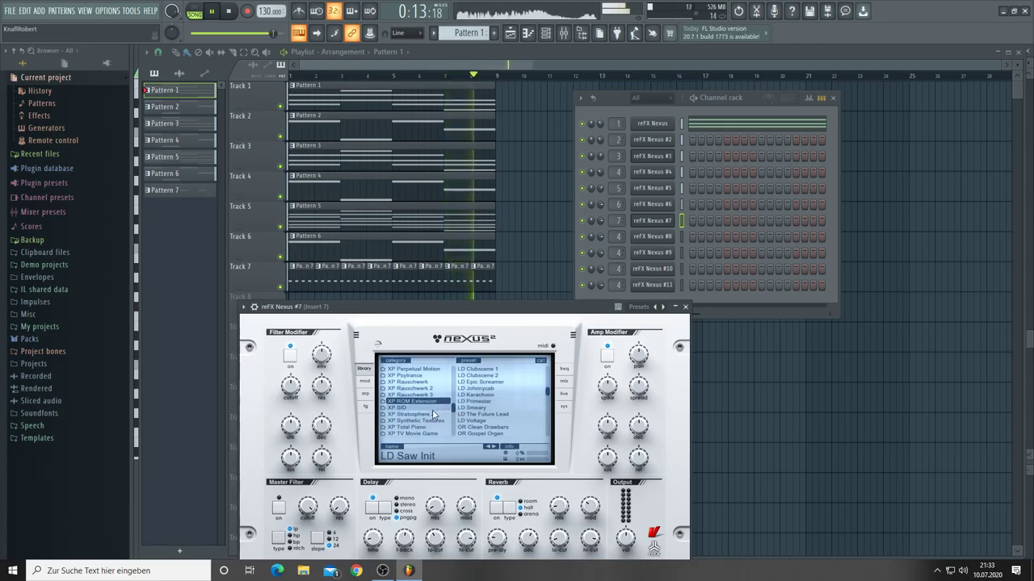
Step: Load the LD Angel One preset from the XP Dance 2 category into reFX Nexus #7
scroll(432, 414, down, 1)
scroll(432, 420, up, 3)
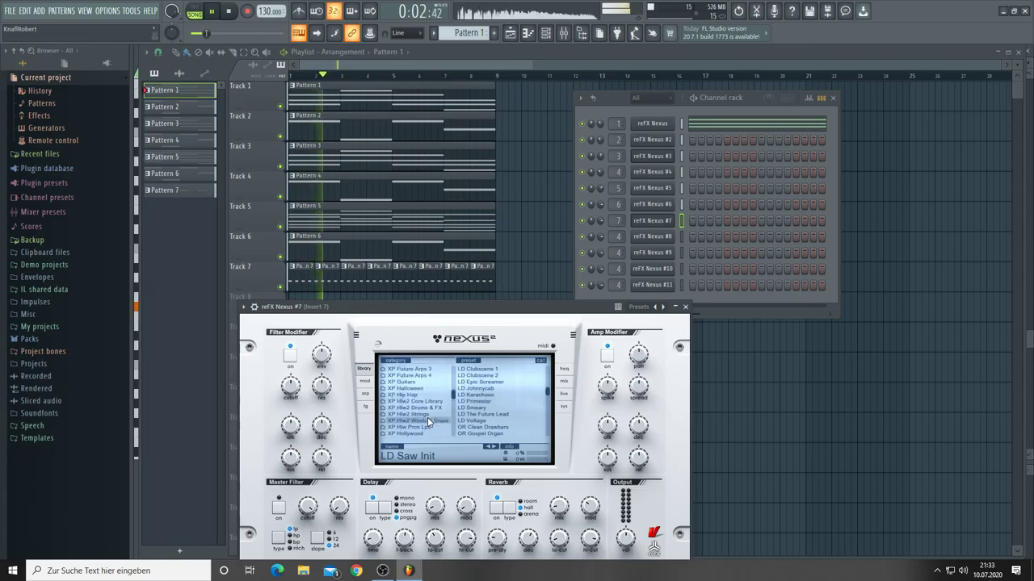
scroll(419, 392, up, 3)
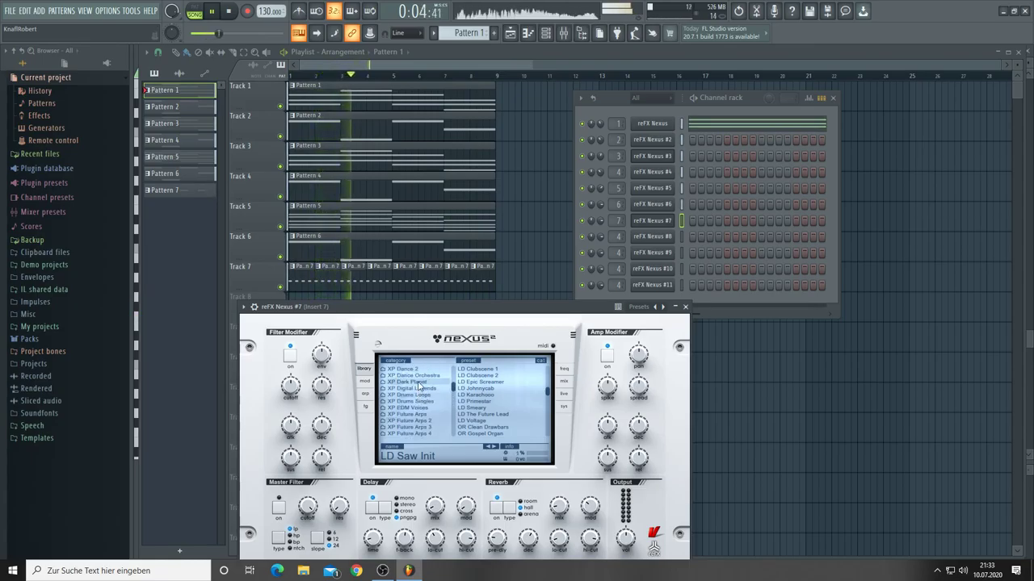
click(408, 369)
scroll(489, 404, down, 4)
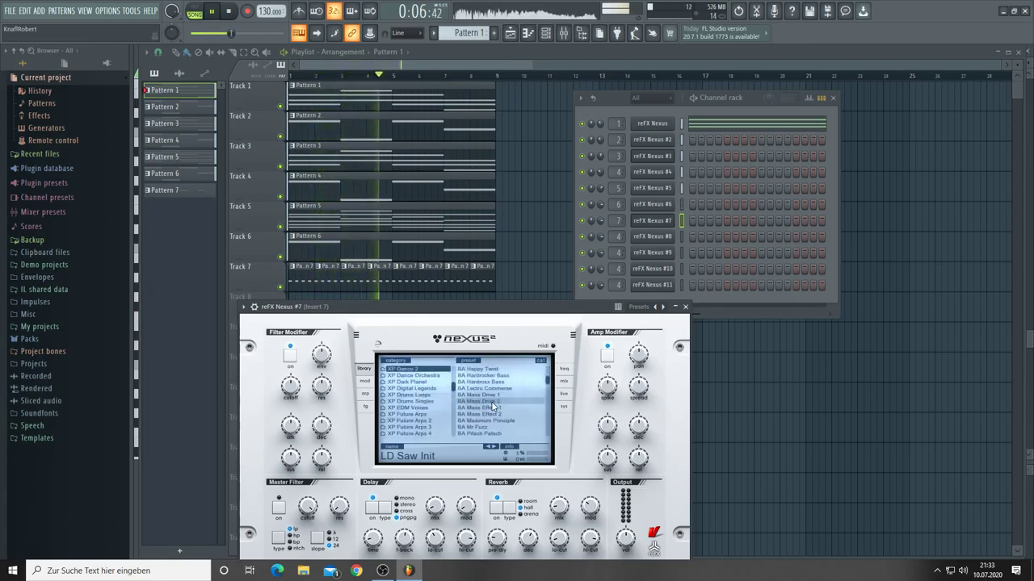
scroll(493, 406, down, 3)
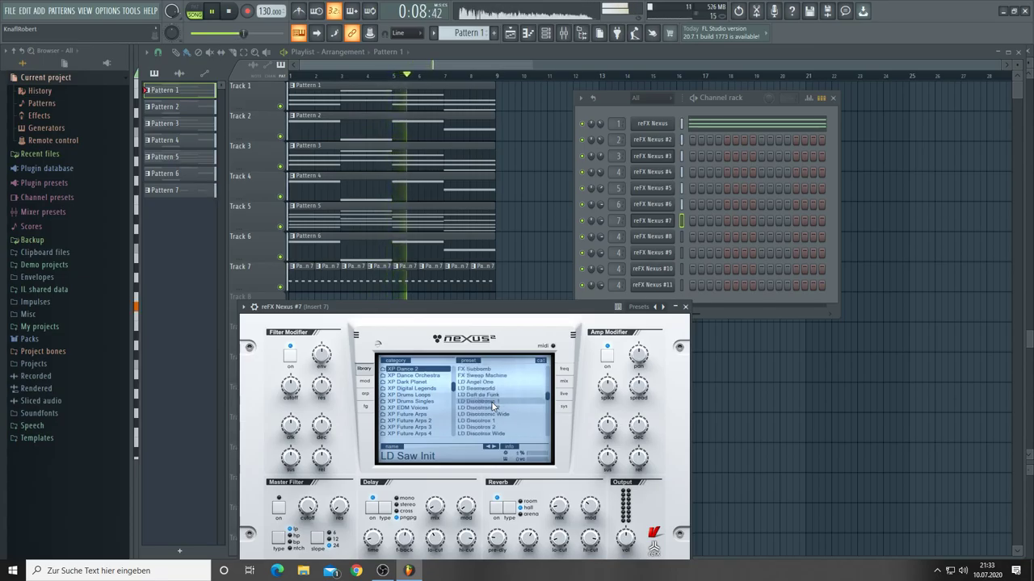
click(473, 382)
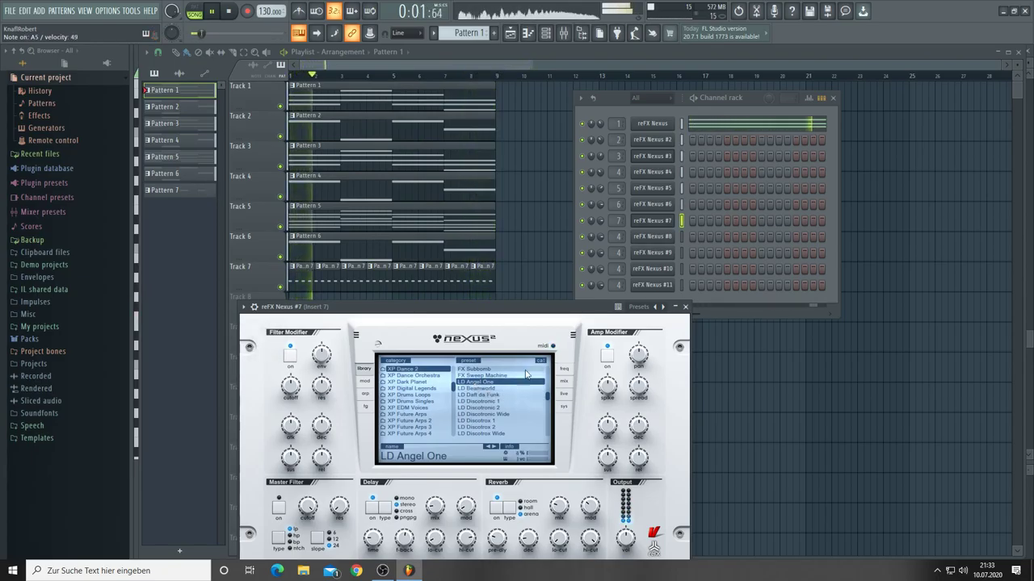
Step: Audition the XP Dance 2 lead presets from LD Beamworld onward and settle on LD Discotrox Wide
click(494, 449)
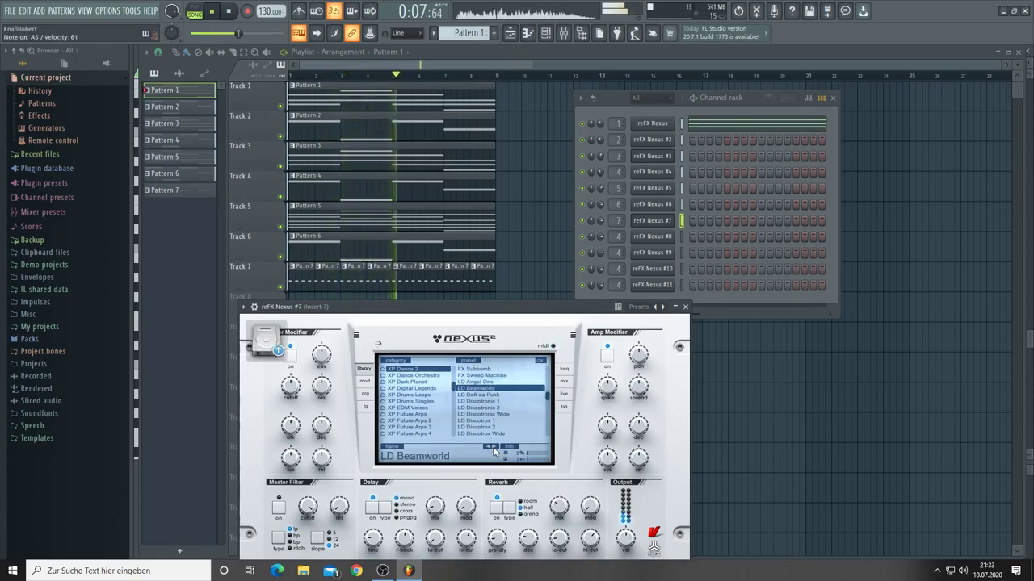
click(494, 449)
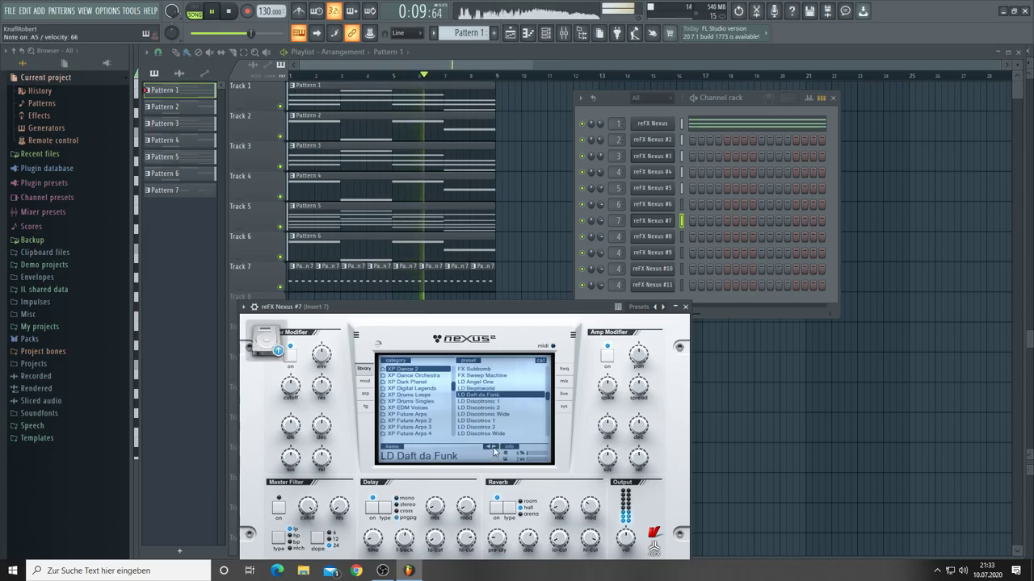
click(494, 449)
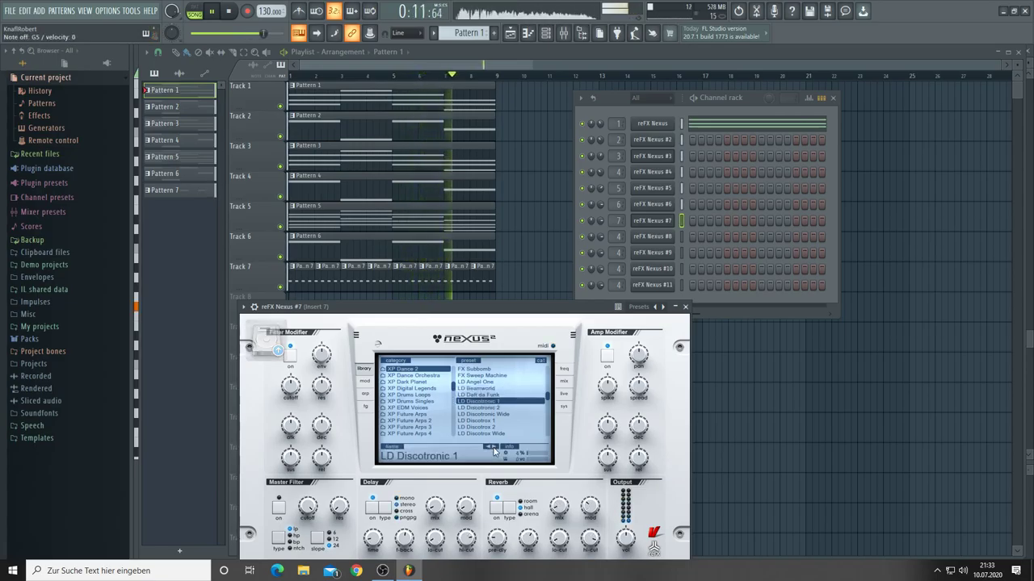
click(494, 449)
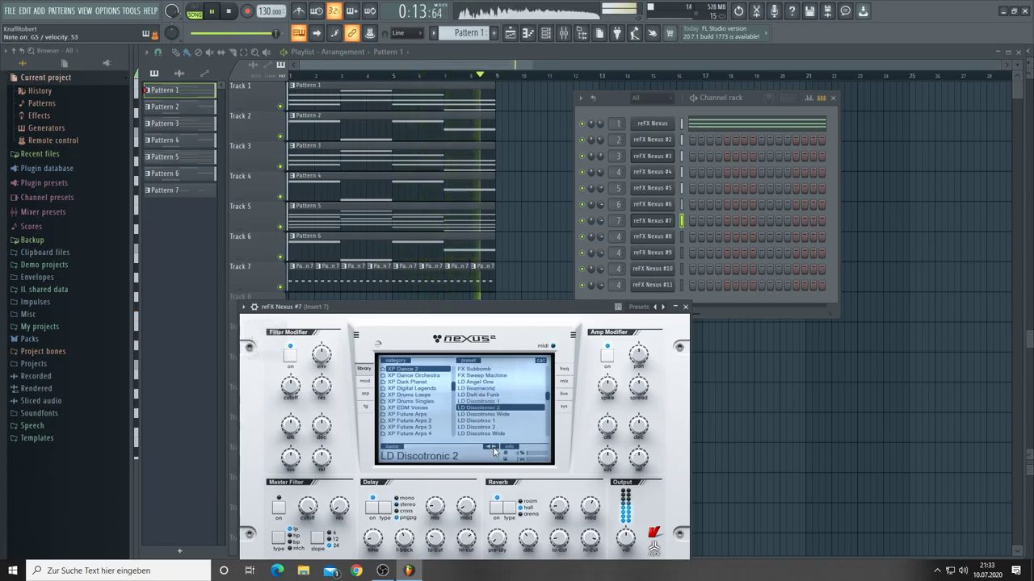
click(494, 449)
click(485, 448)
click(486, 448)
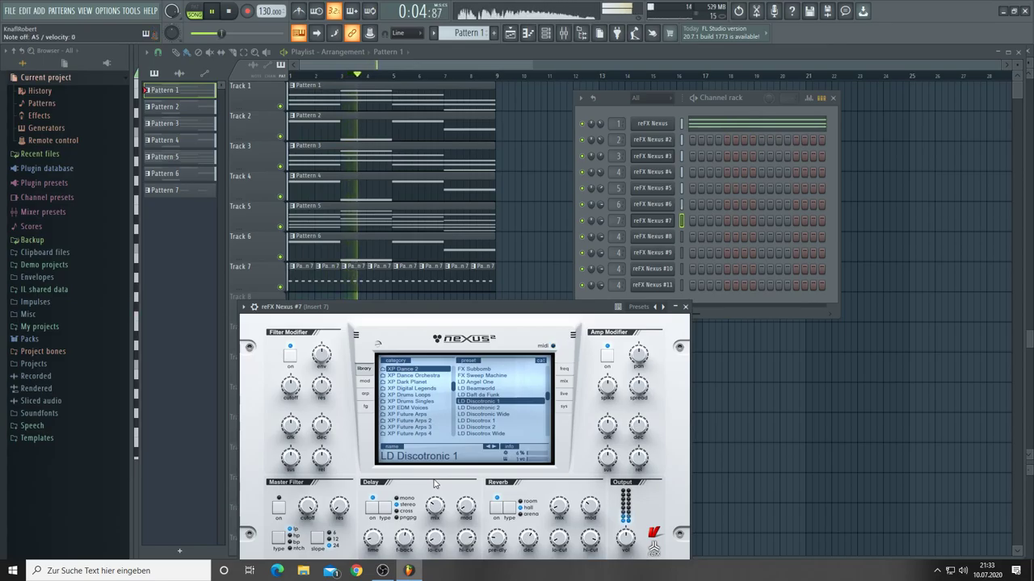
click(494, 447)
click(494, 447)
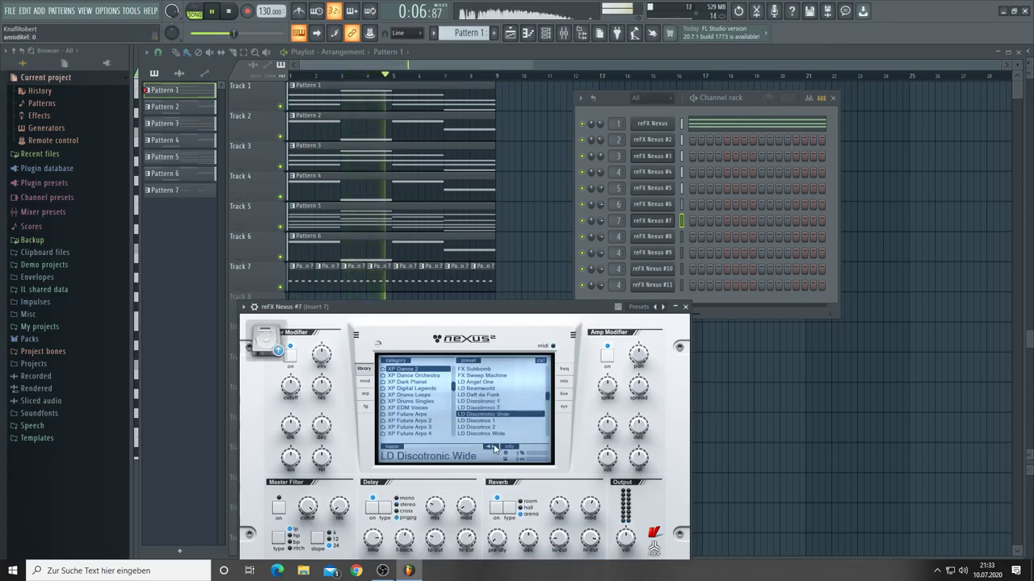
click(494, 447)
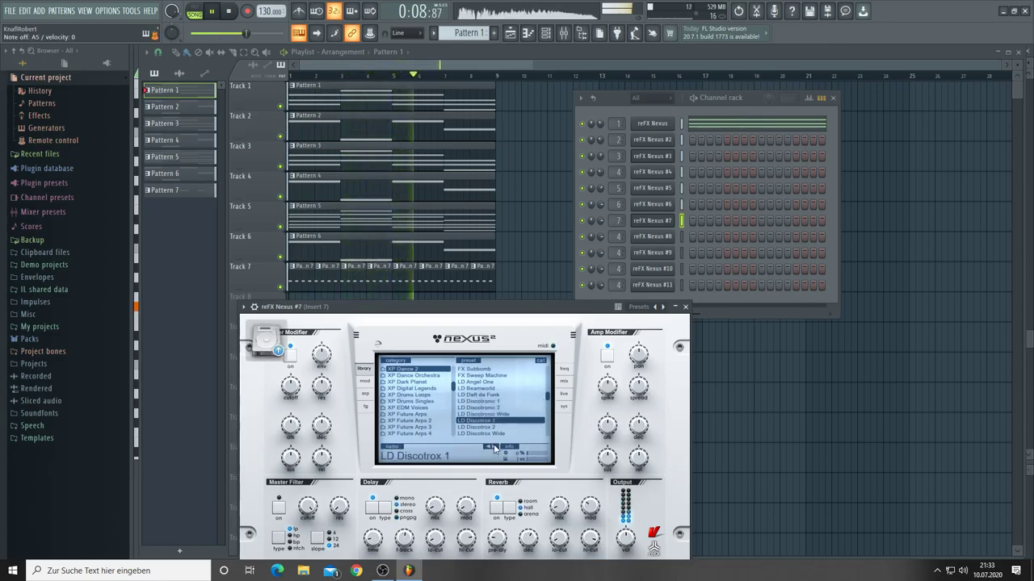
click(494, 447)
click(495, 447)
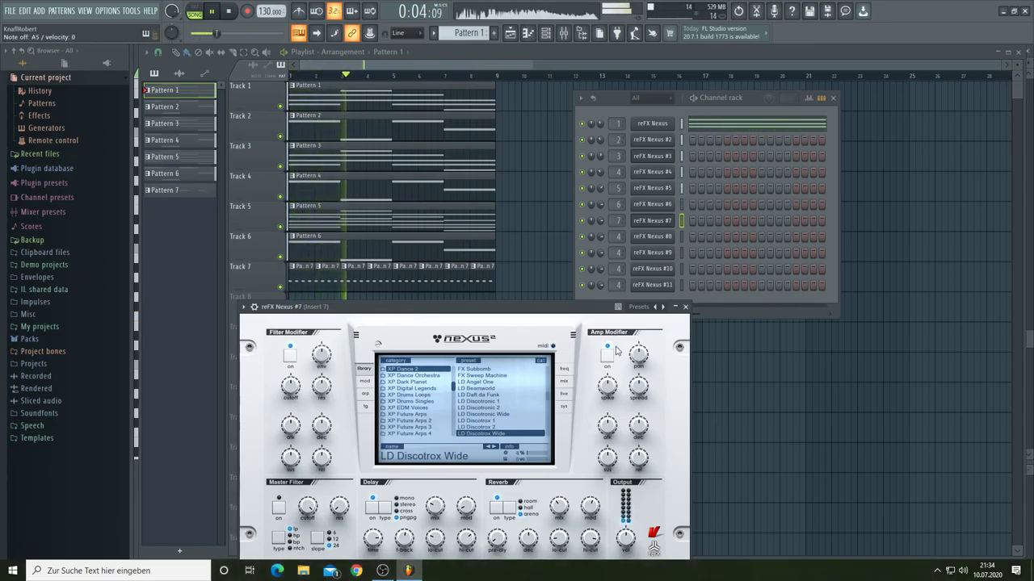
Step: Open the piano roll for reFX Nexus #7 in Pattern 1 and enter short E6, A5 and C6 notes in bar 1
right_click(662, 223)
click(670, 222)
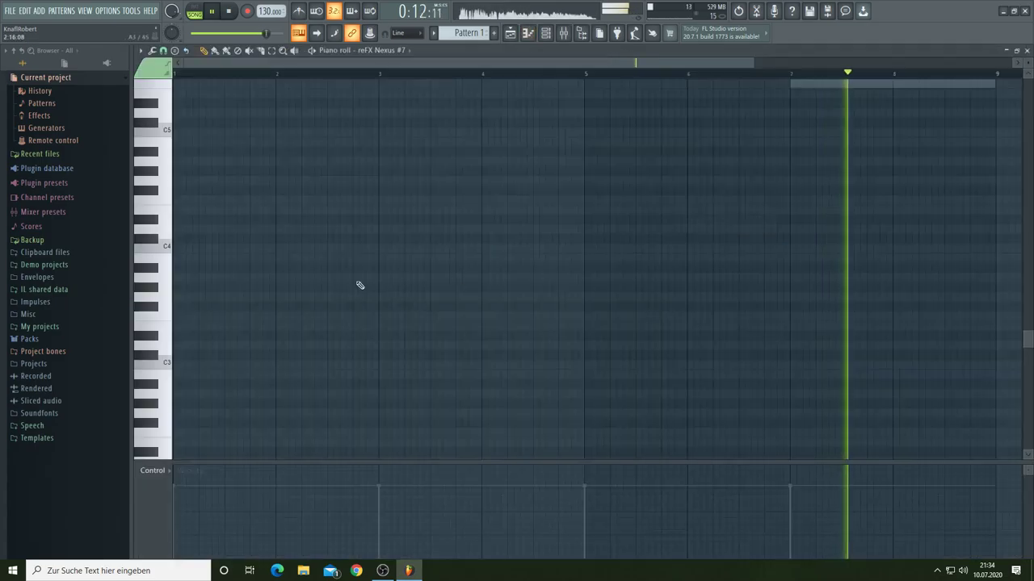
scroll(234, 298, up, 8)
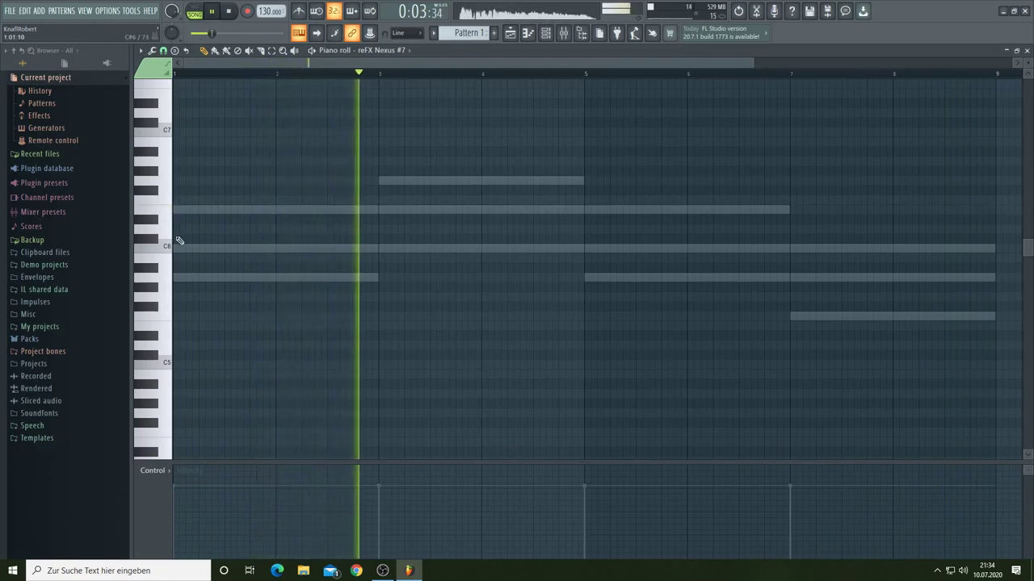
click(162, 175)
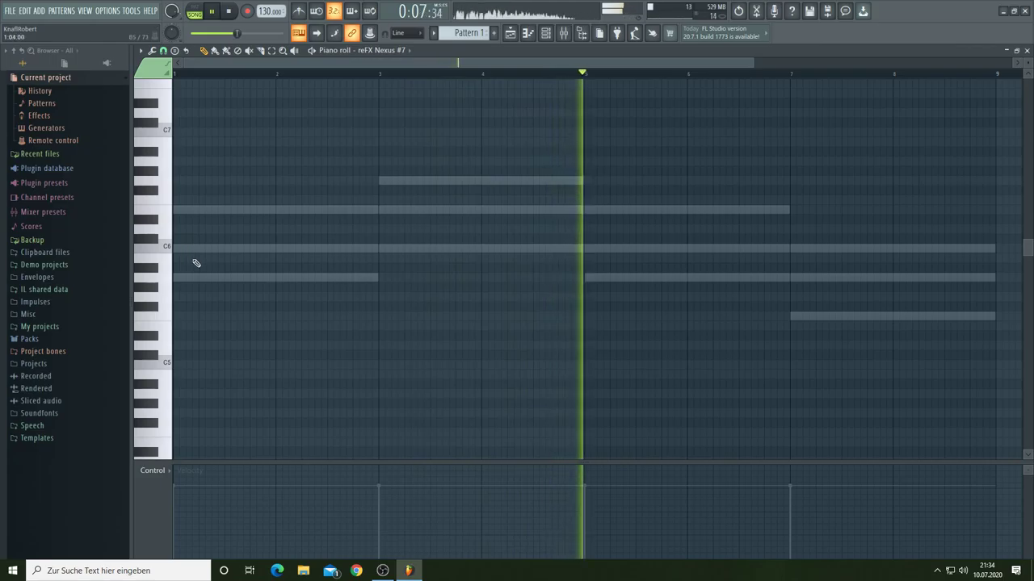
click(179, 210)
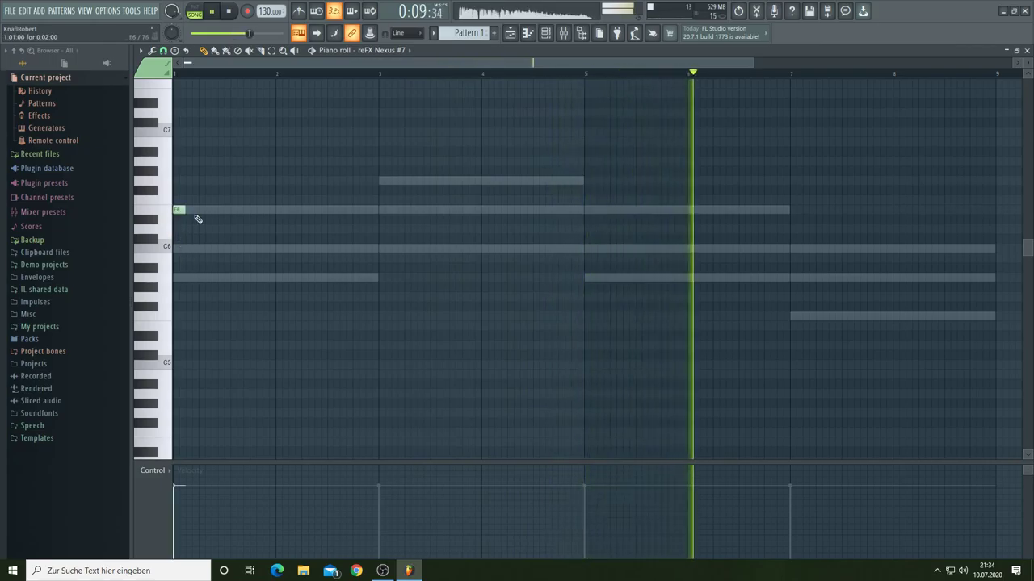
click(205, 277)
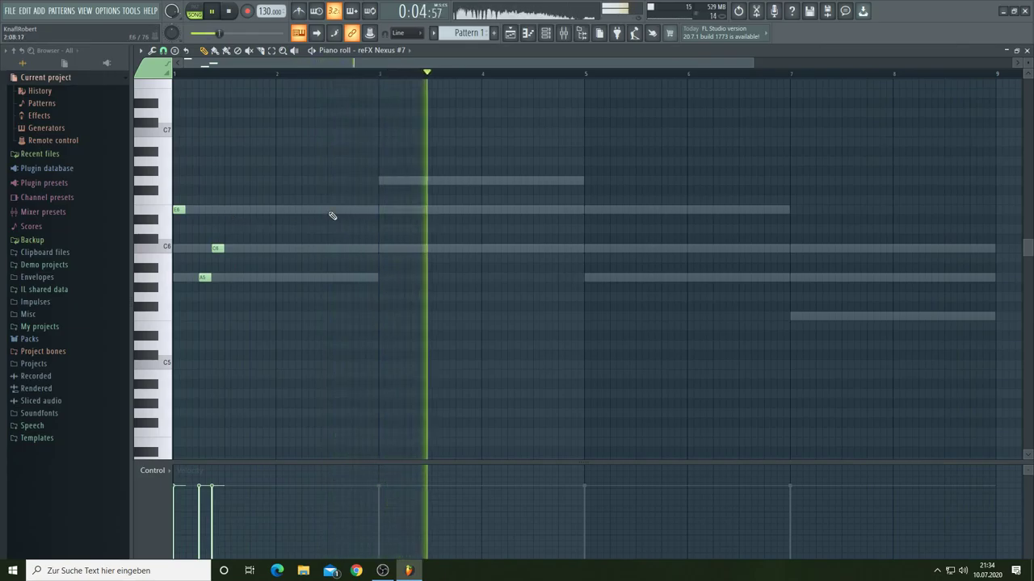
Step: Add short G6, C6 and E6 notes in bar 3, and short E6, A5 and C6 notes in bar 5
click(382, 181)
click(405, 249)
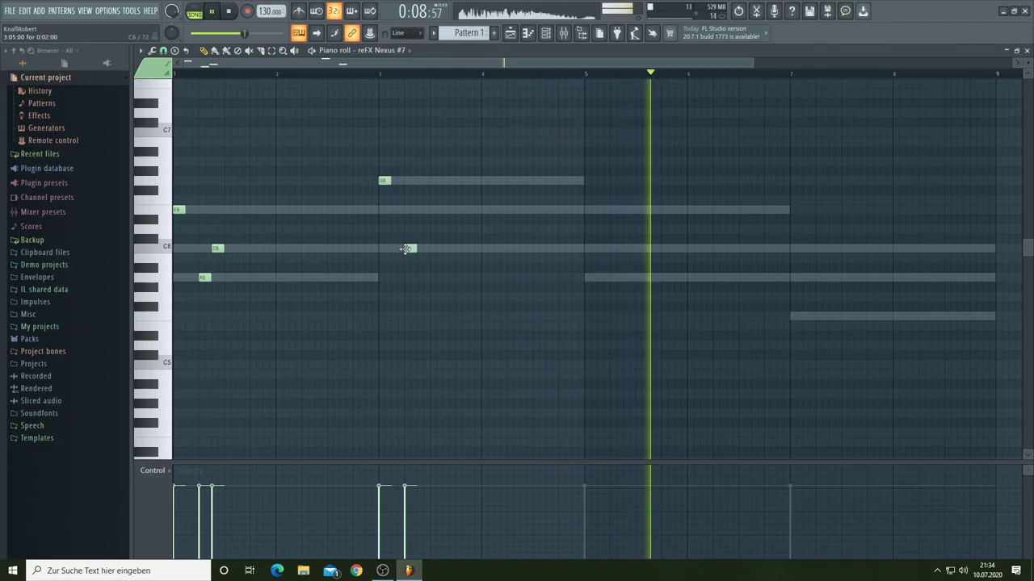
click(418, 210)
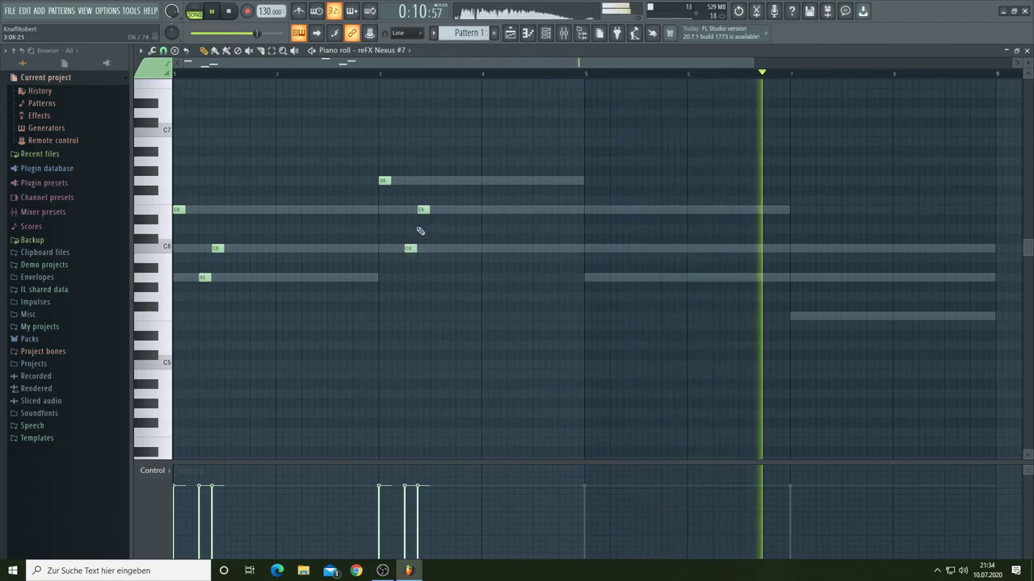
click(588, 211)
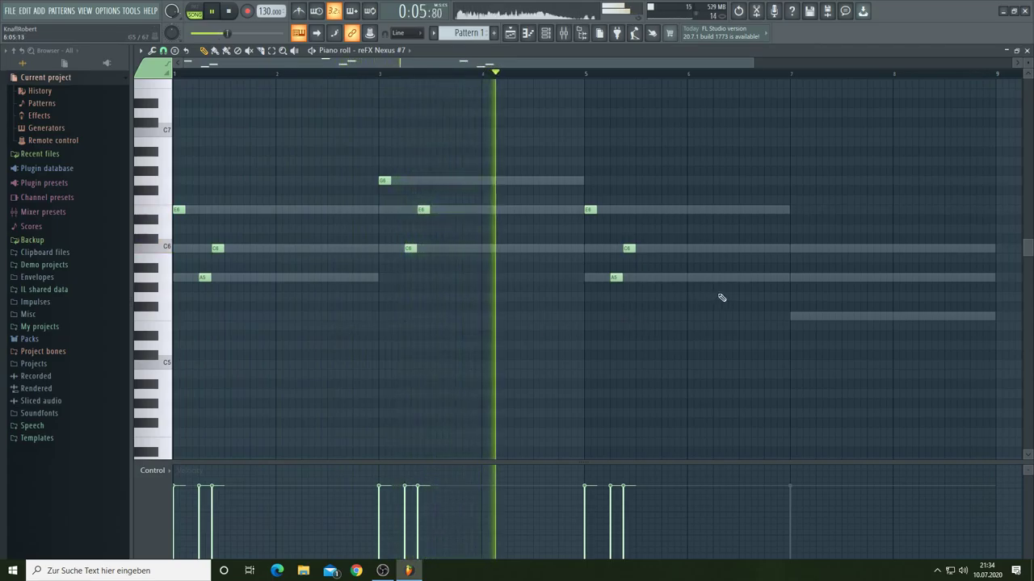
Step: Add short F6, C6 and A5 notes in bar 7, moving the A5 slightly later to leave a gap
click(793, 202)
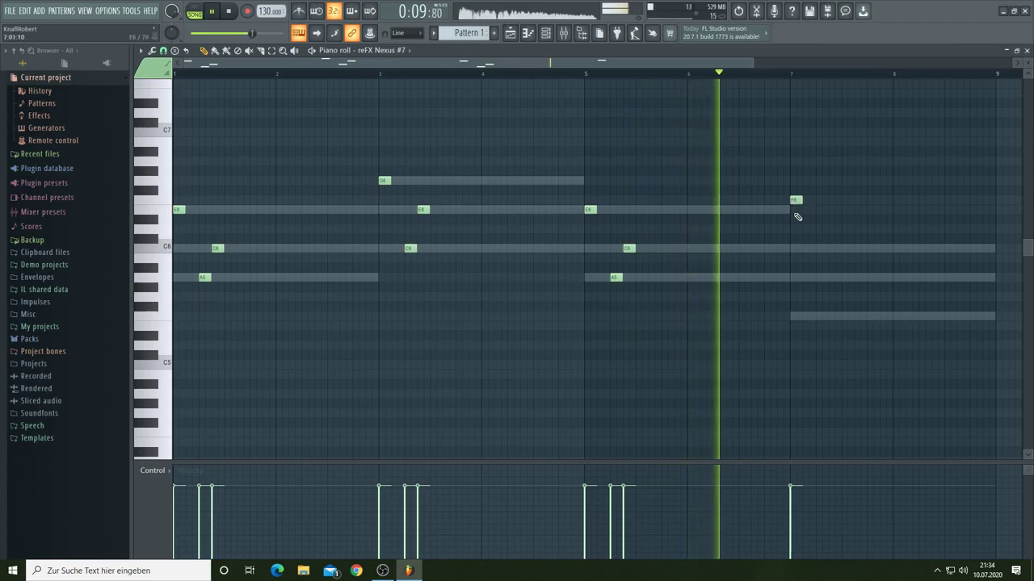
click(817, 278)
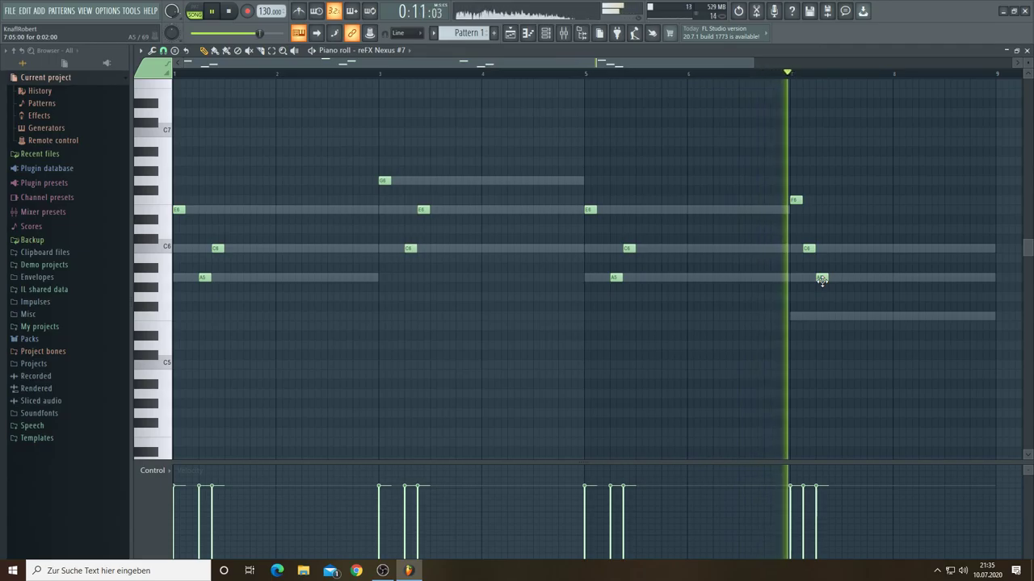
drag(821, 279, 835, 279)
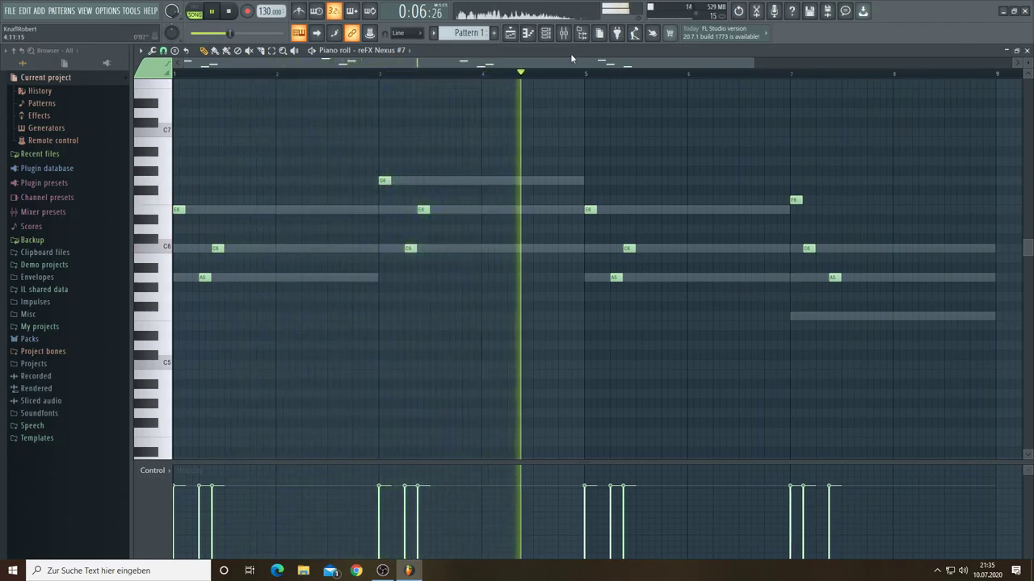
Step: Show the channel rack, reopen the reFX Nexus #7 instrument and adjust its reverb decay
click(545, 33)
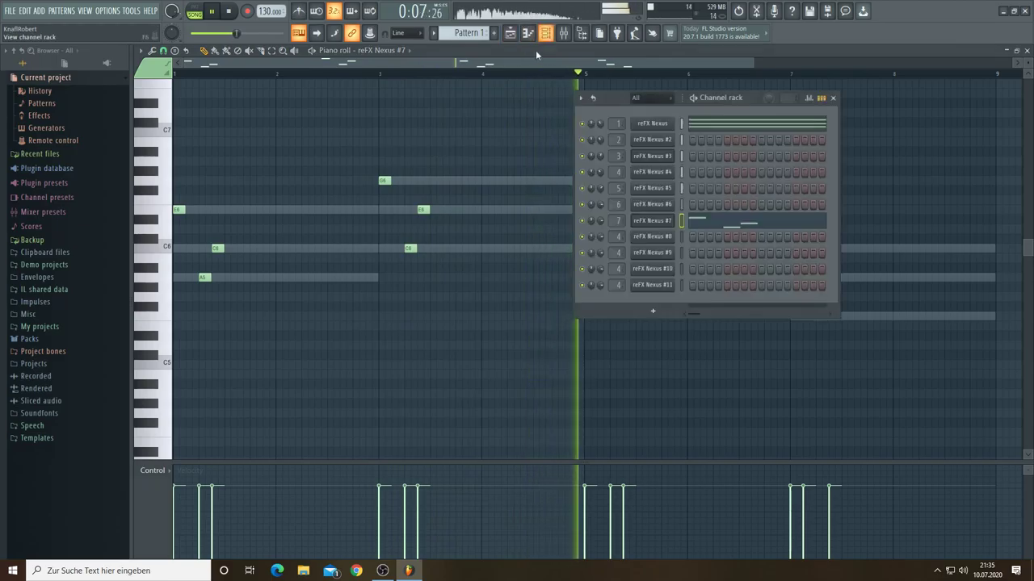
click(643, 226)
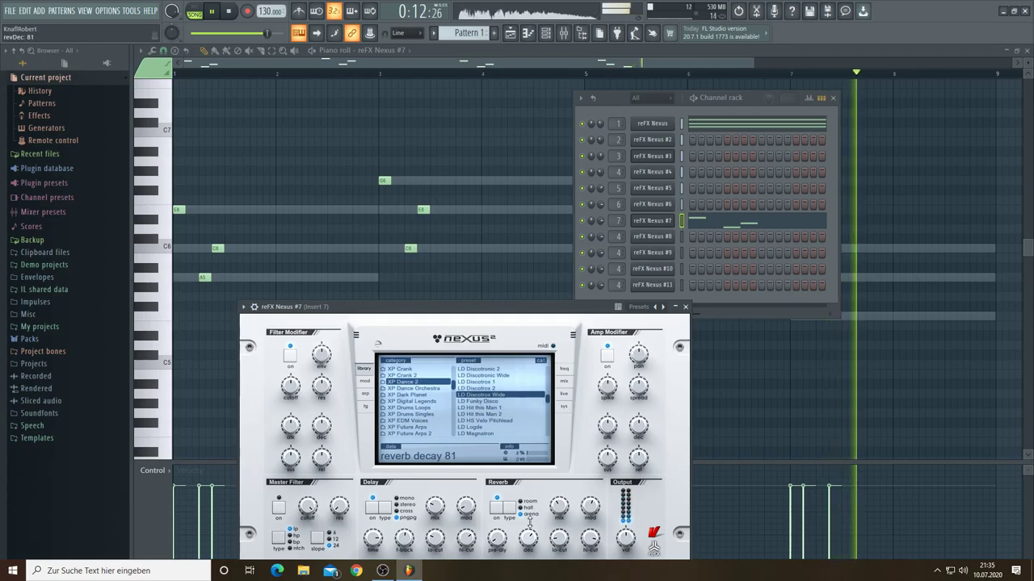
scroll(529, 537, up, 4)
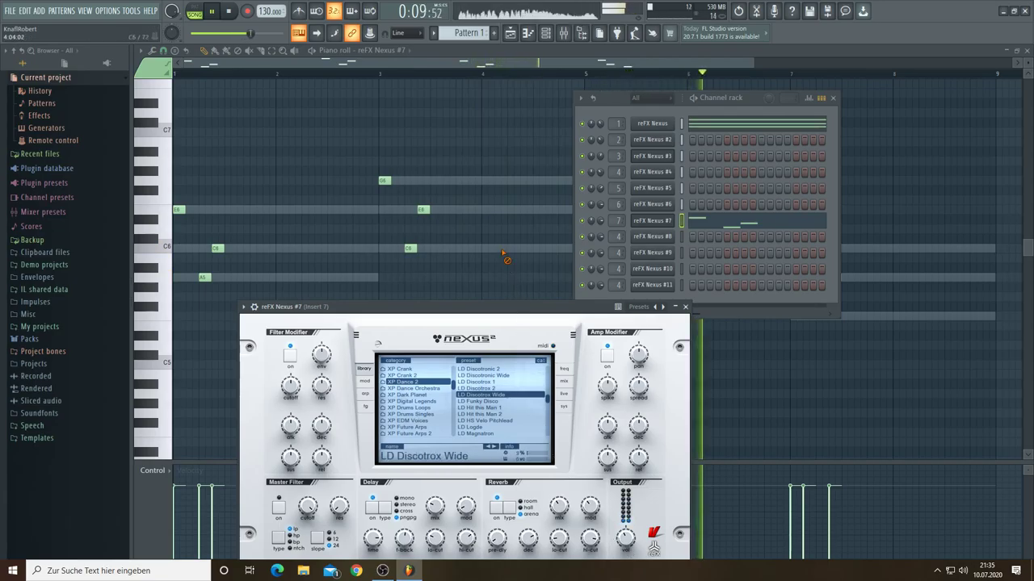
Step: Hide the floating channel rack and Nexus windows, audition high notes on the piano keys and restart playback
key(F12)
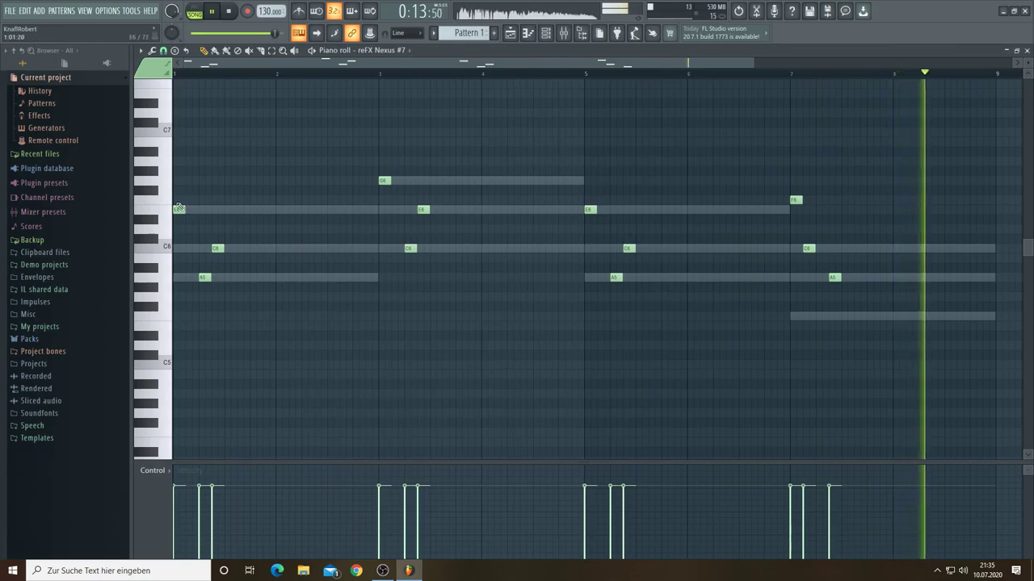
click(162, 164)
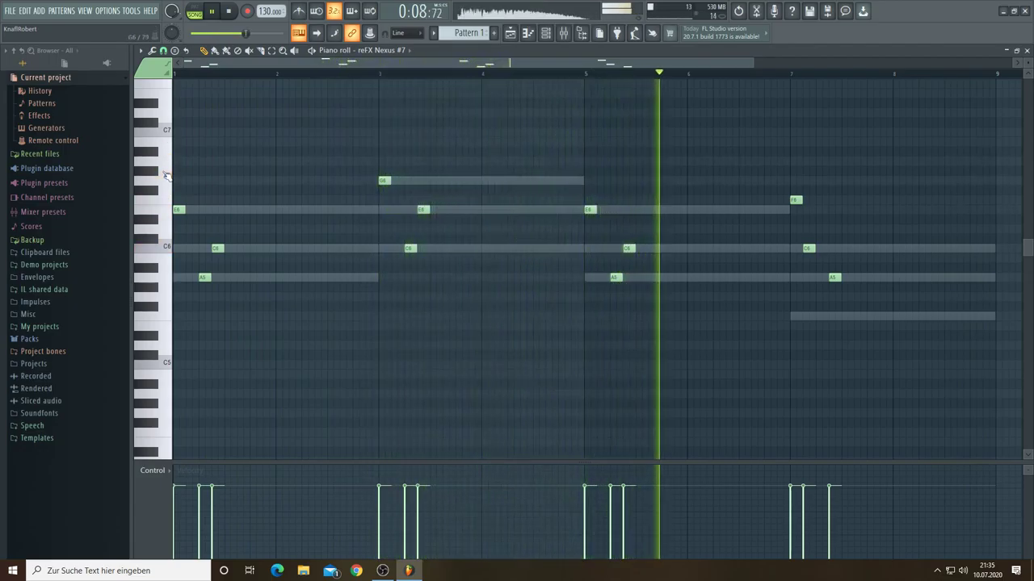
click(165, 171)
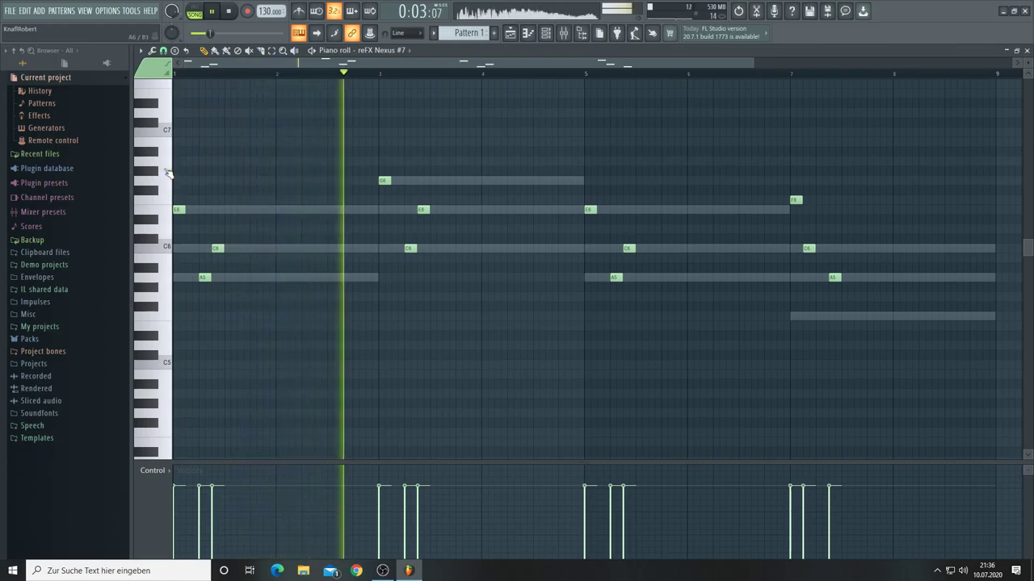
key(space)
key(space)
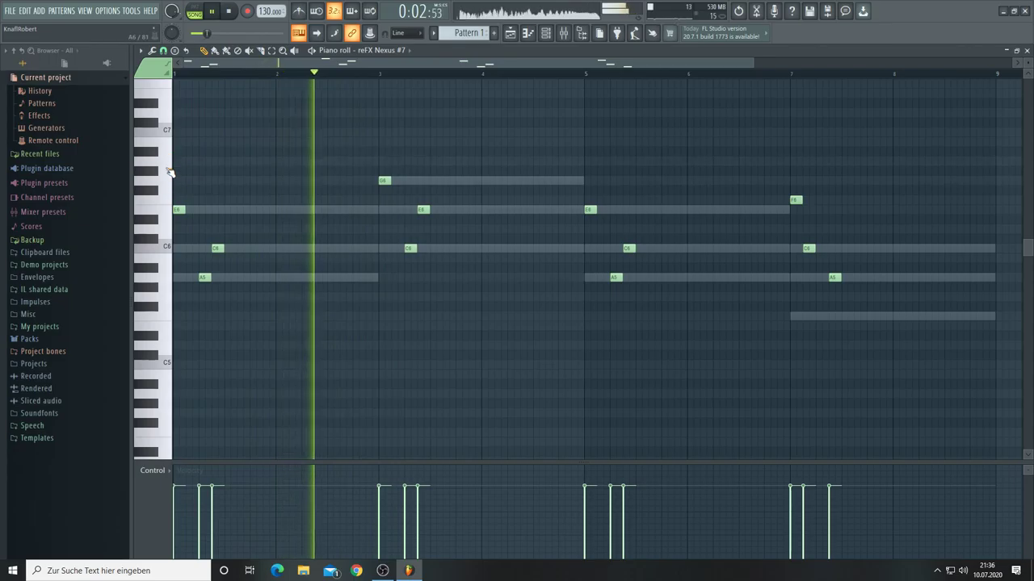
Step: Add short G6, A6 and G6 notes in bar 2 and short C7, B6 and A6 notes in bar 4
click(281, 180)
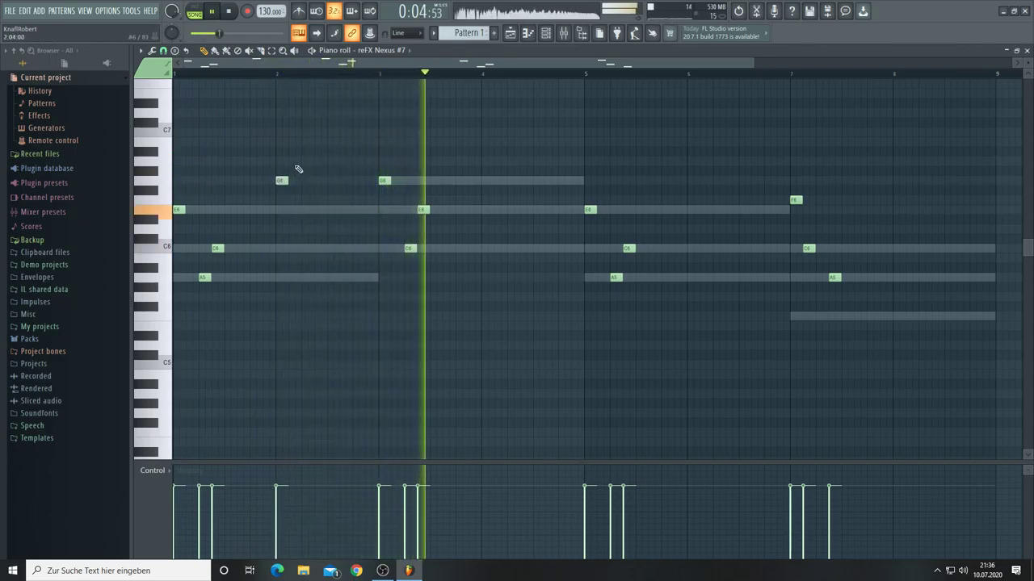
click(289, 161)
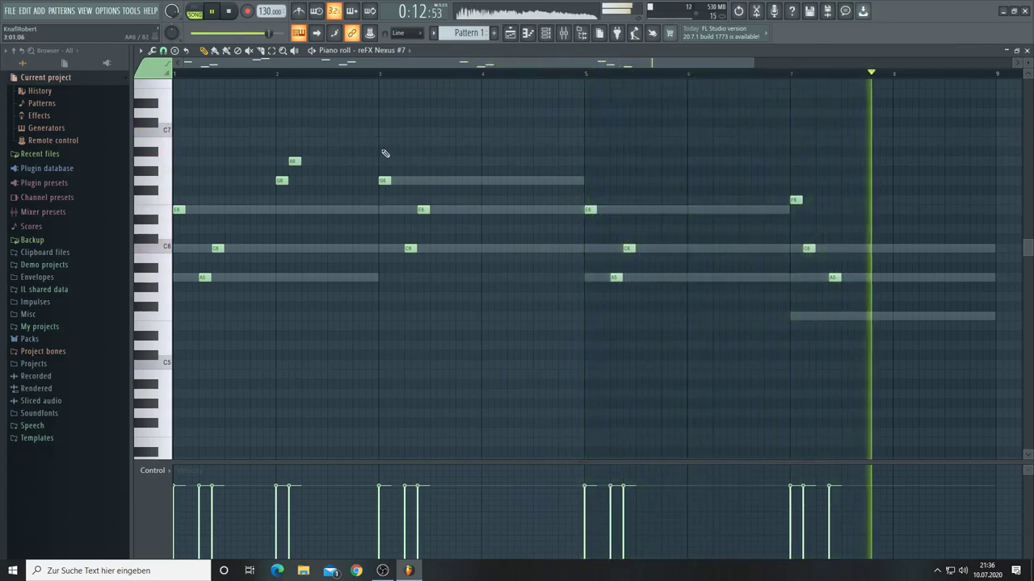
click(483, 132)
click(496, 141)
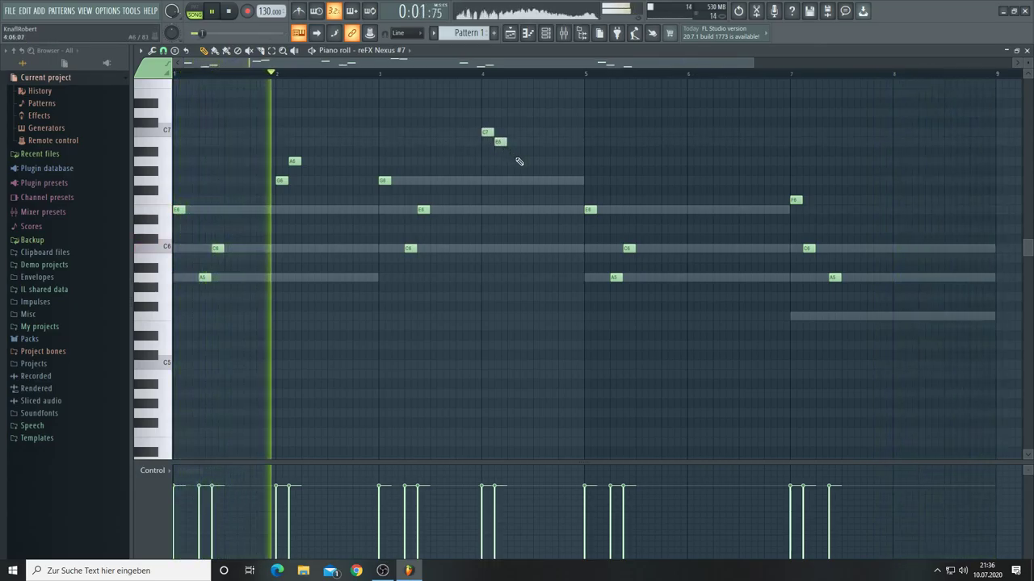
click(522, 161)
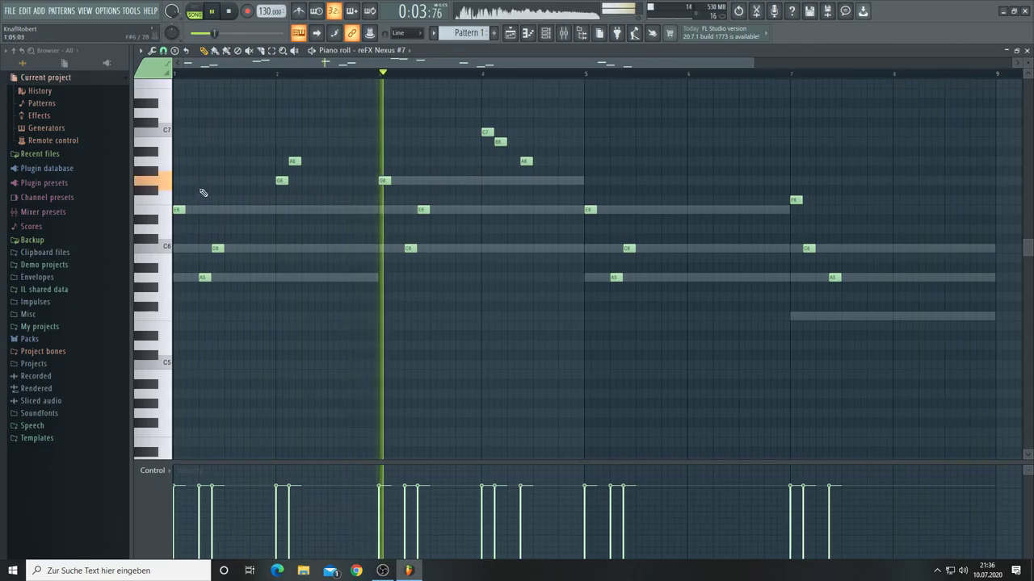
click(320, 181)
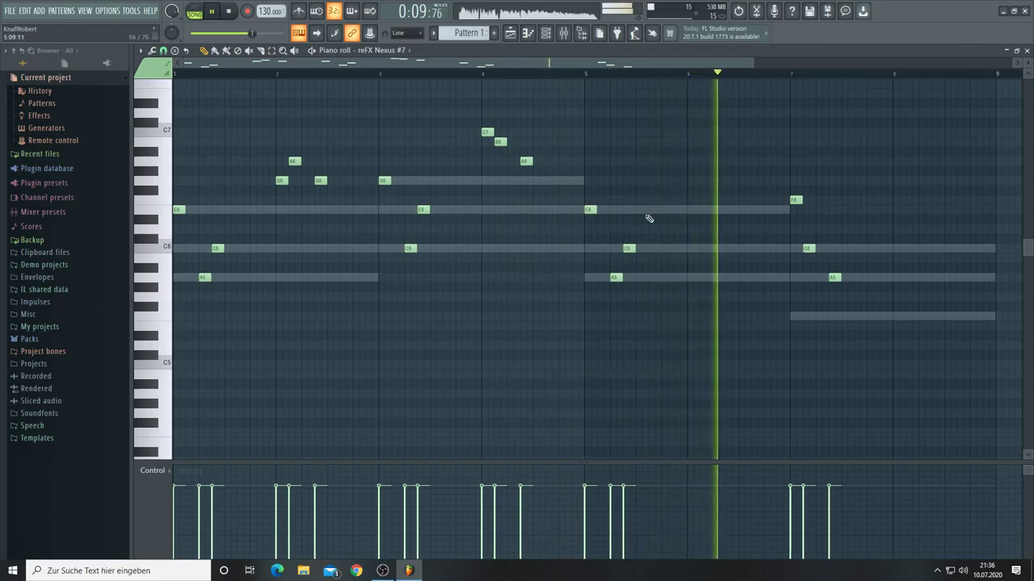
Step: Add short A6, G6 and A6 notes in the first half of bar 6
click(687, 161)
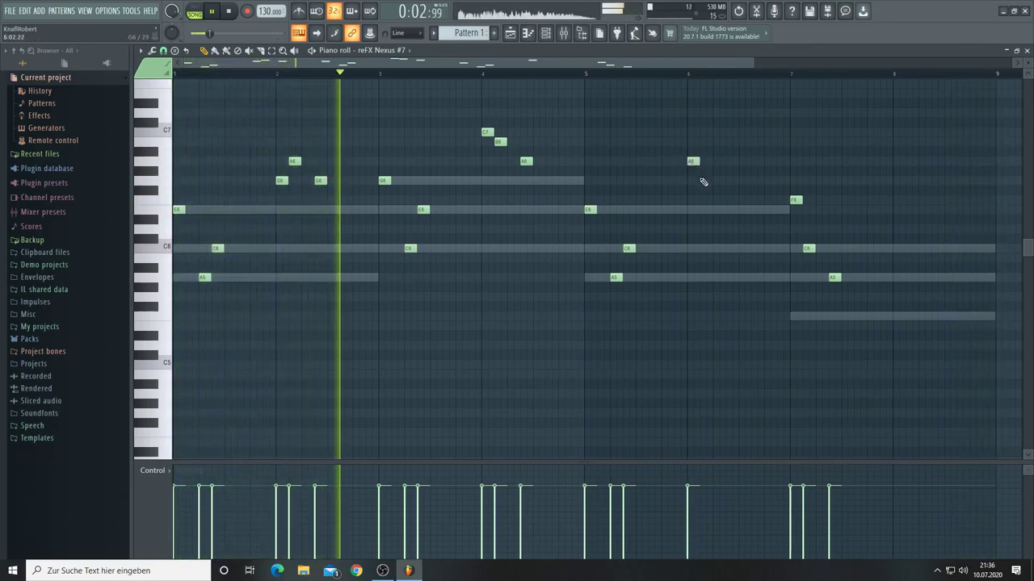
click(703, 181)
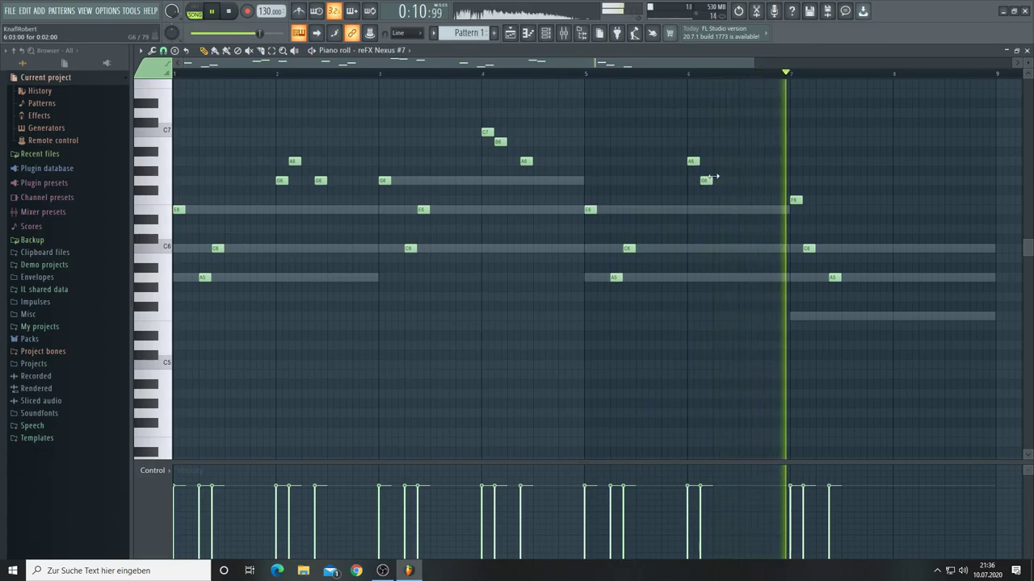
click(729, 163)
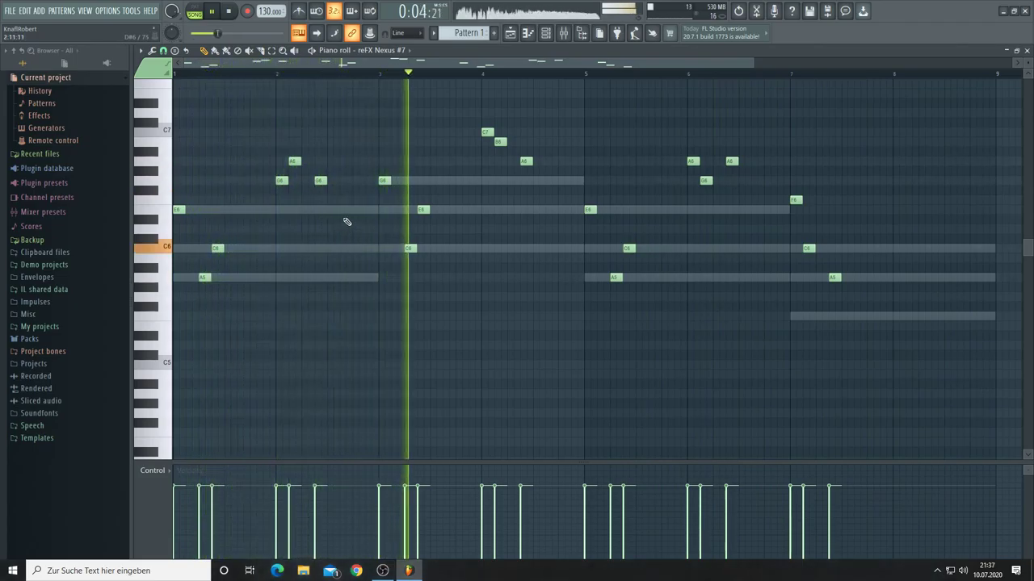
Step: Add a short A6 near the end of bar 2, shifting it slightly earlier, and short G6 notes near the ends of bars 4 and 6
click(367, 160)
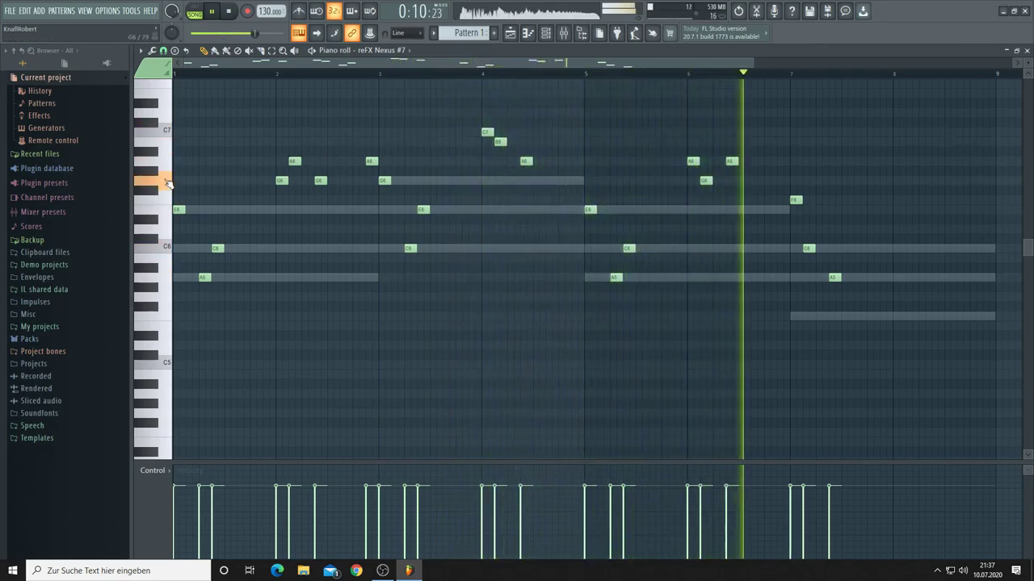
click(560, 182)
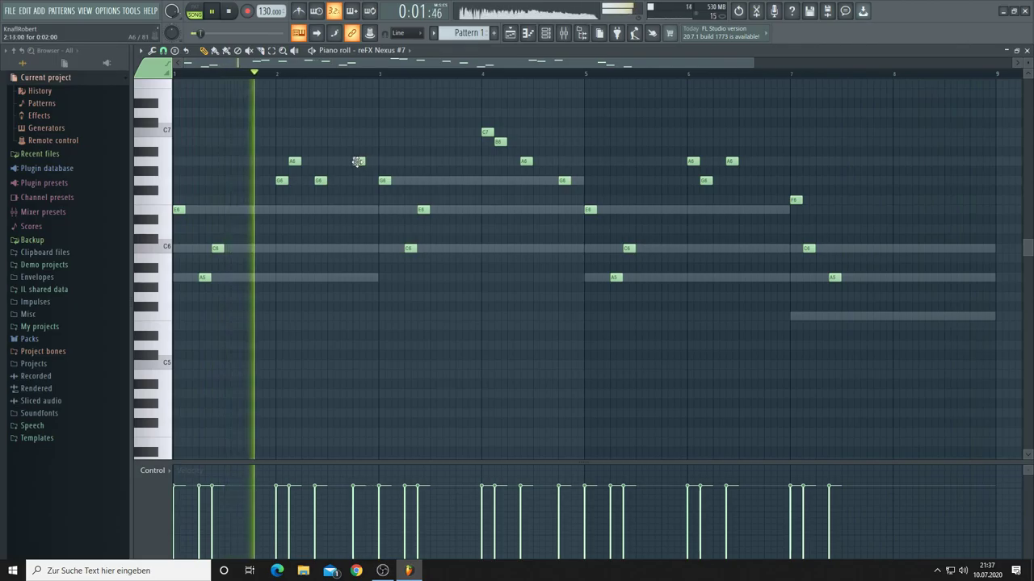
click(358, 162)
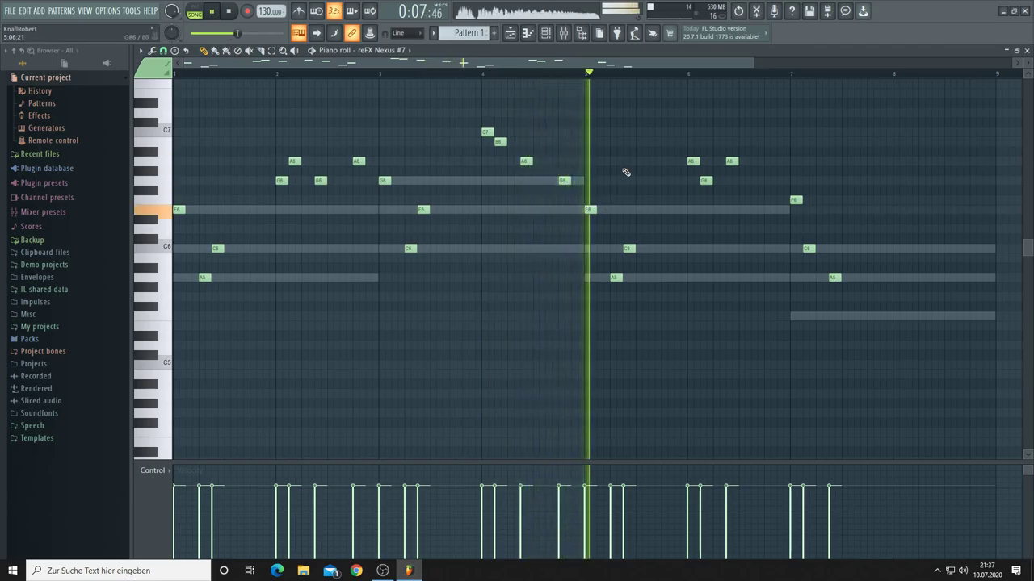
click(764, 180)
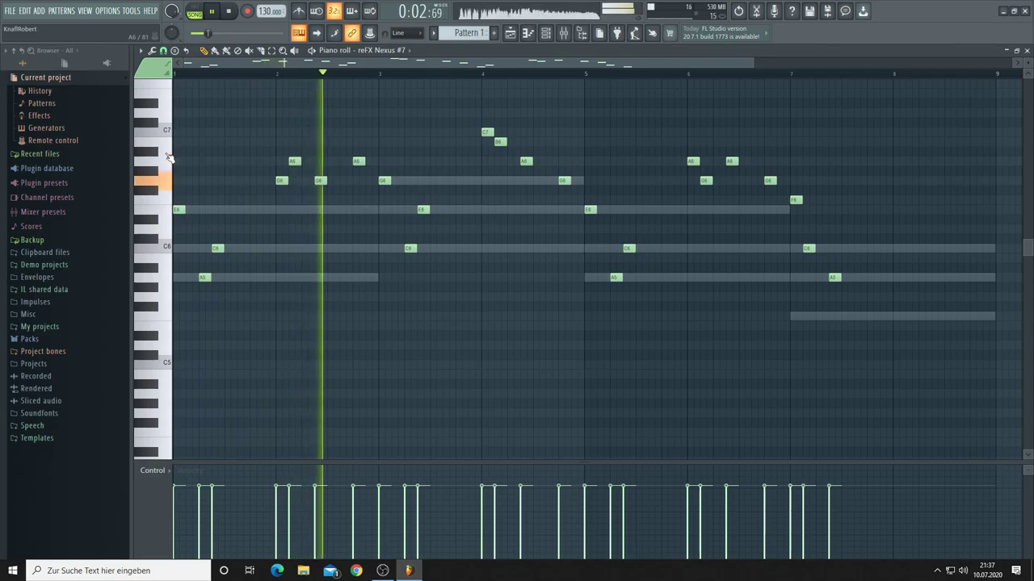
Step: Add four short notes in bar 8 and rearrange them to C7, B6, C7 and A6, moving the last A6 slightly earlier
click(893, 161)
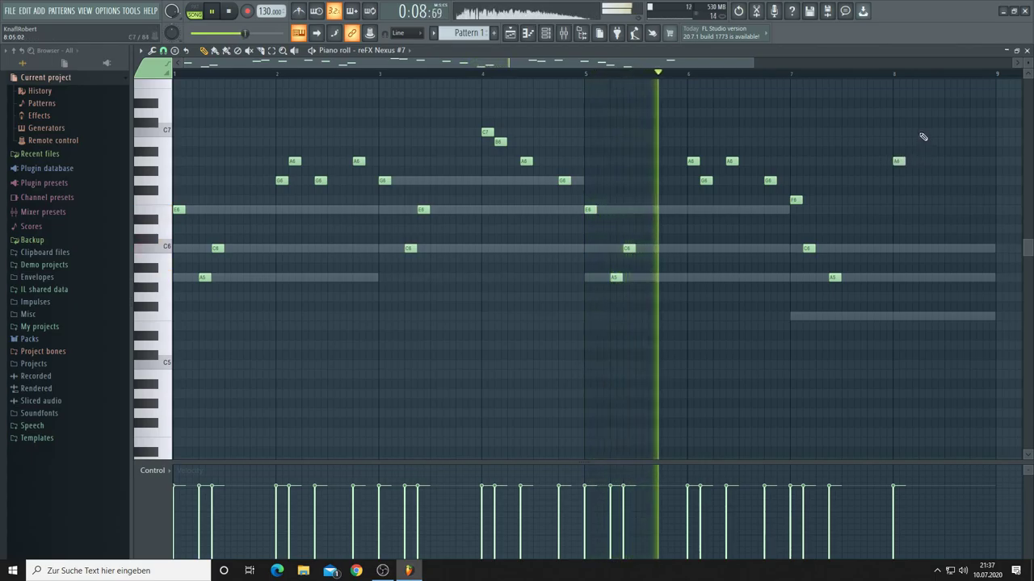
click(921, 133)
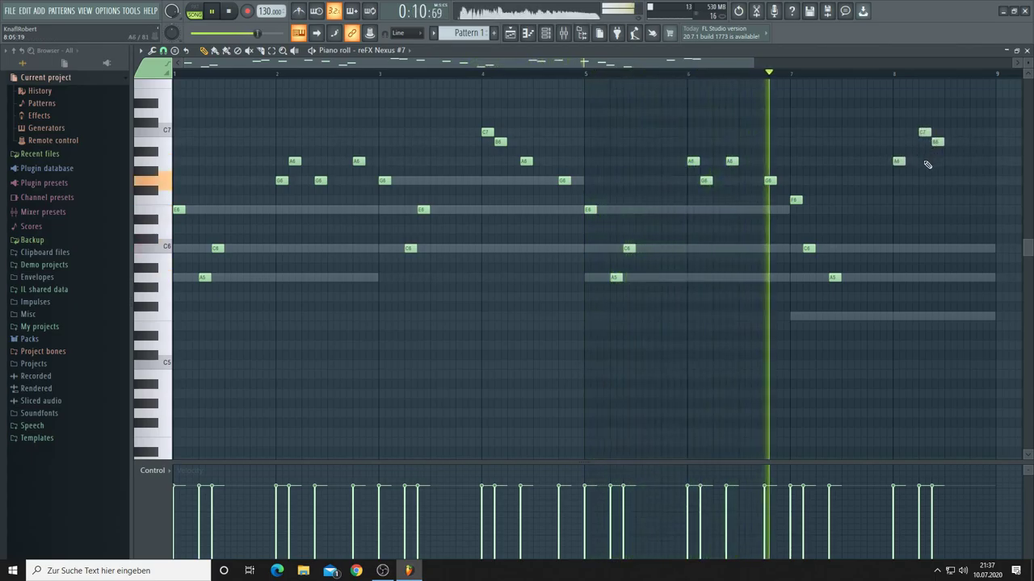
click(973, 162)
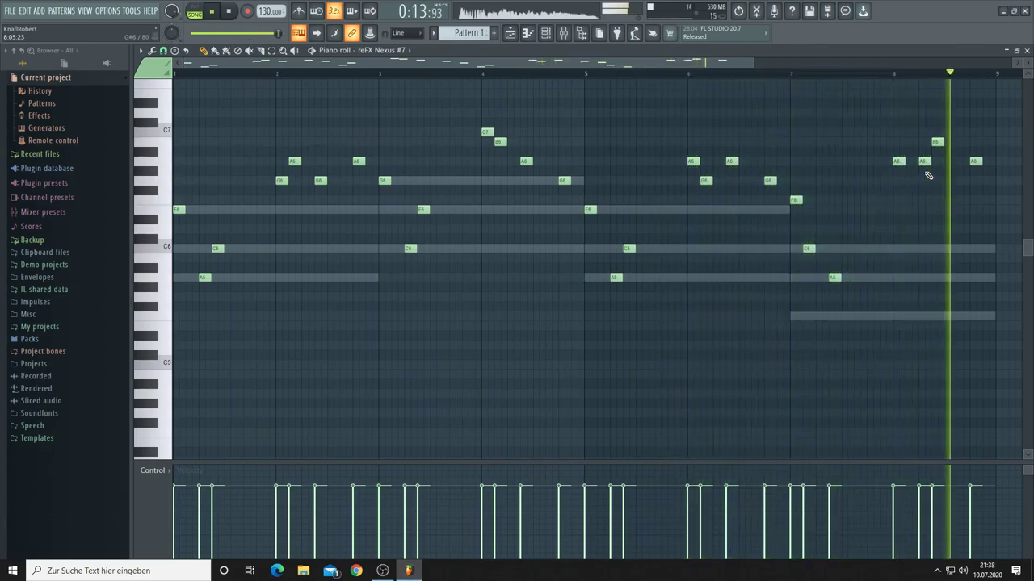
drag(974, 161, 962, 161)
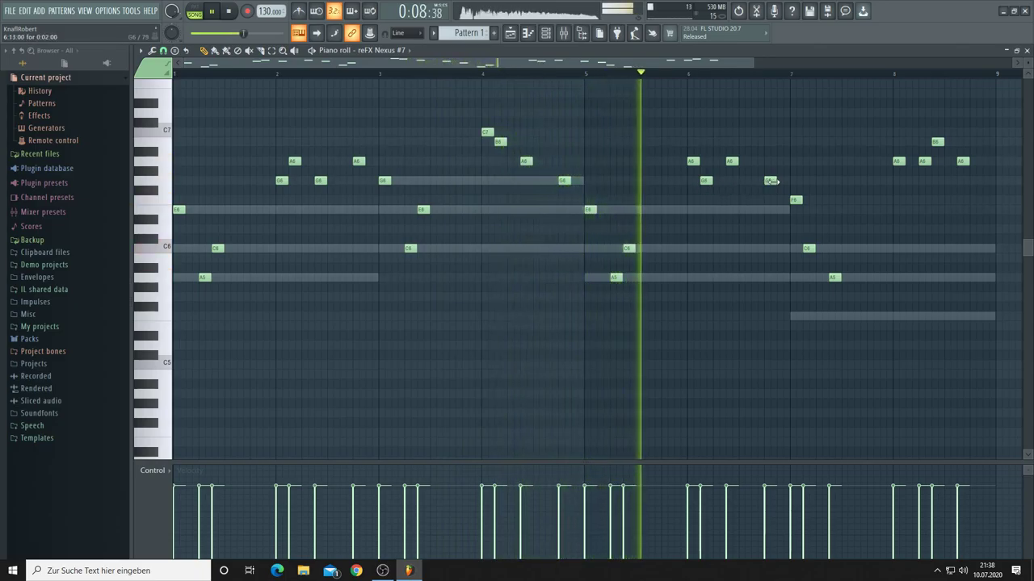
drag(898, 161, 935, 133)
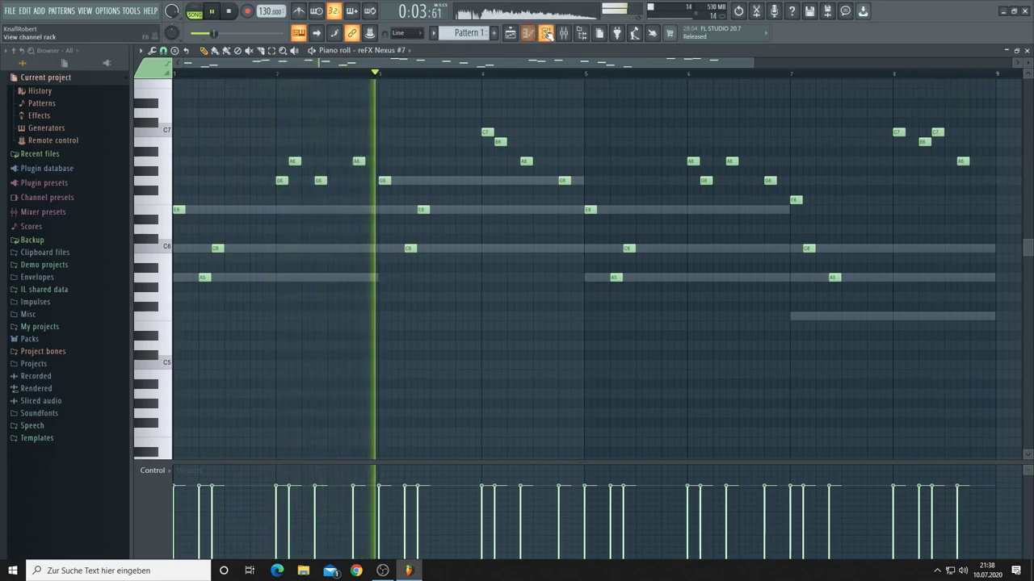
Step: Open the reFX Nexus #7 synth and adjust its effects, setting the output level to 58 and the delay mix to 30
key(F6)
click(654, 218)
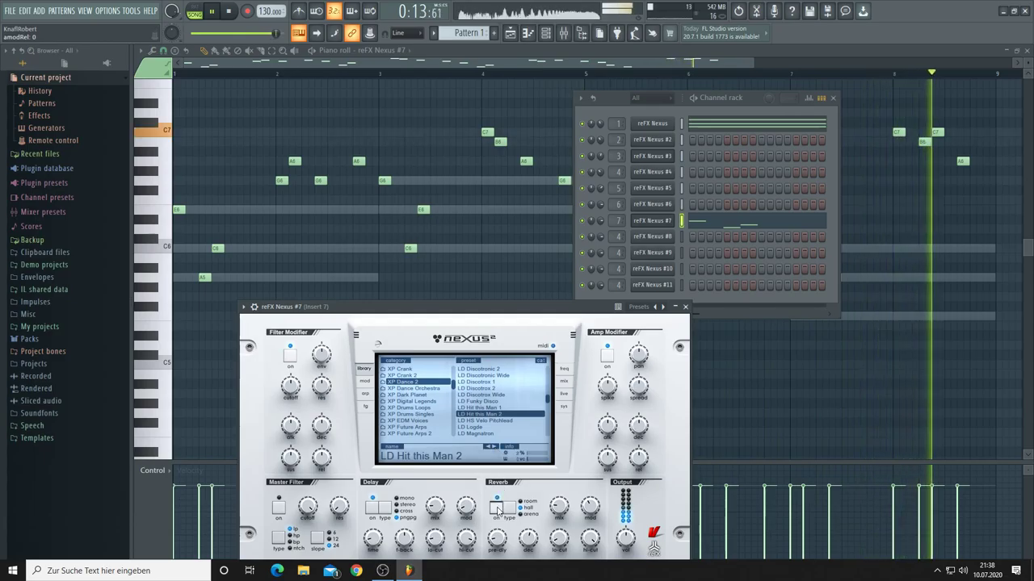
mouse_move(528, 546)
drag(527, 546, 529, 522)
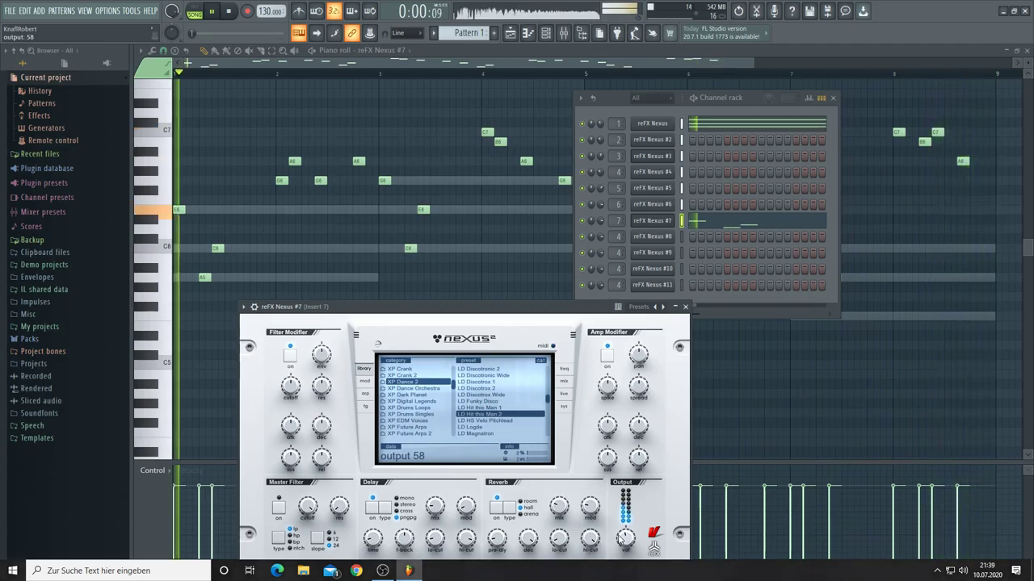
mouse_move(442, 508)
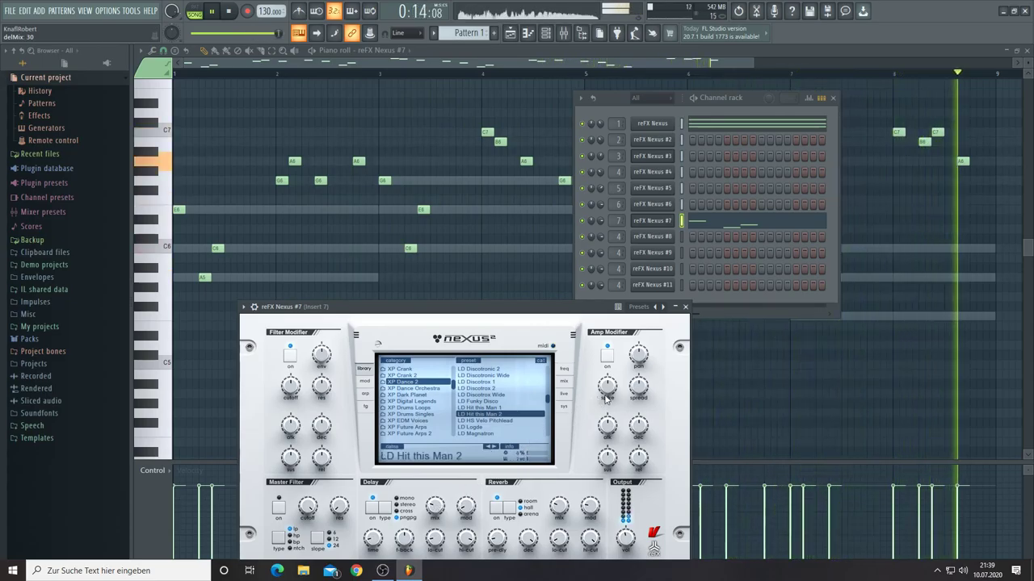
mouse_move(608, 376)
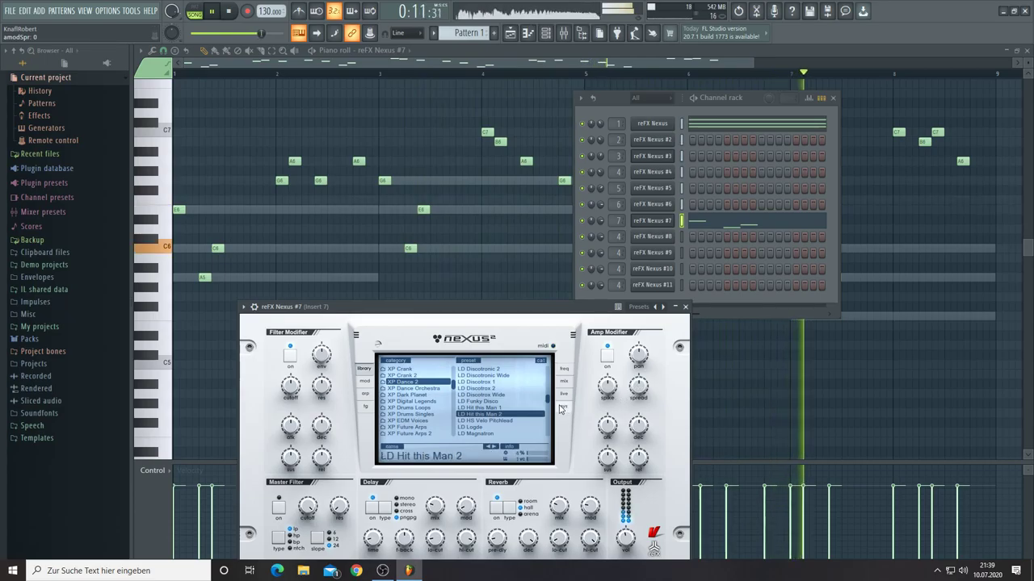
Step: In bar 8 of the reFX Nexus #7 melody, swap the second C7 with the final A6 and add a B6 at the bar's end
key(F7)
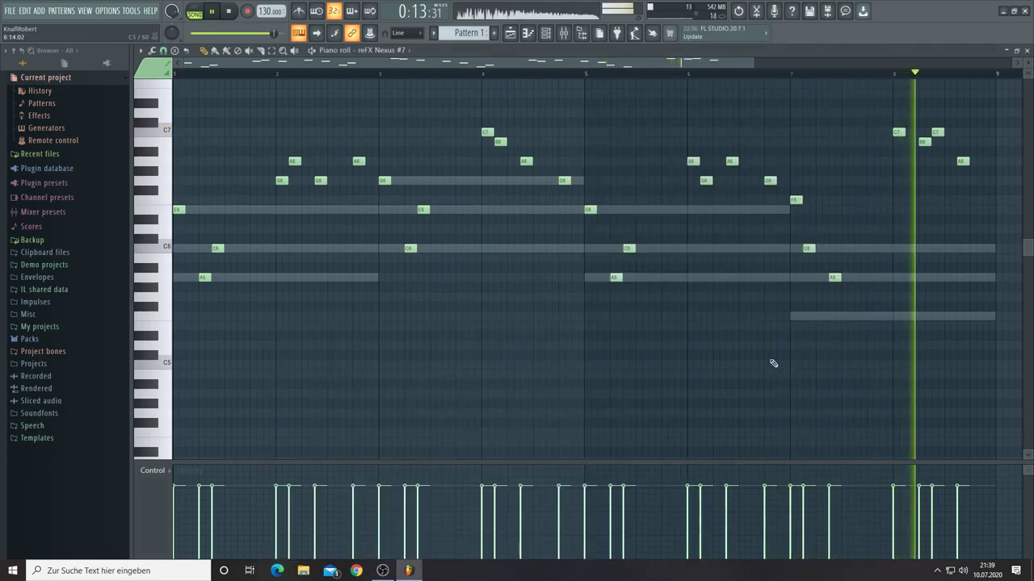
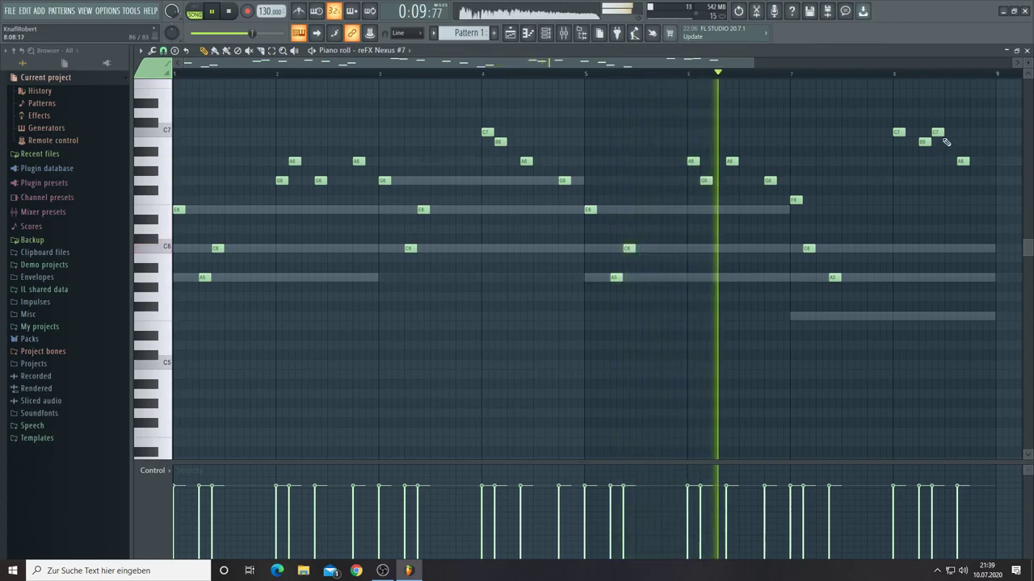
drag(936, 133, 963, 132)
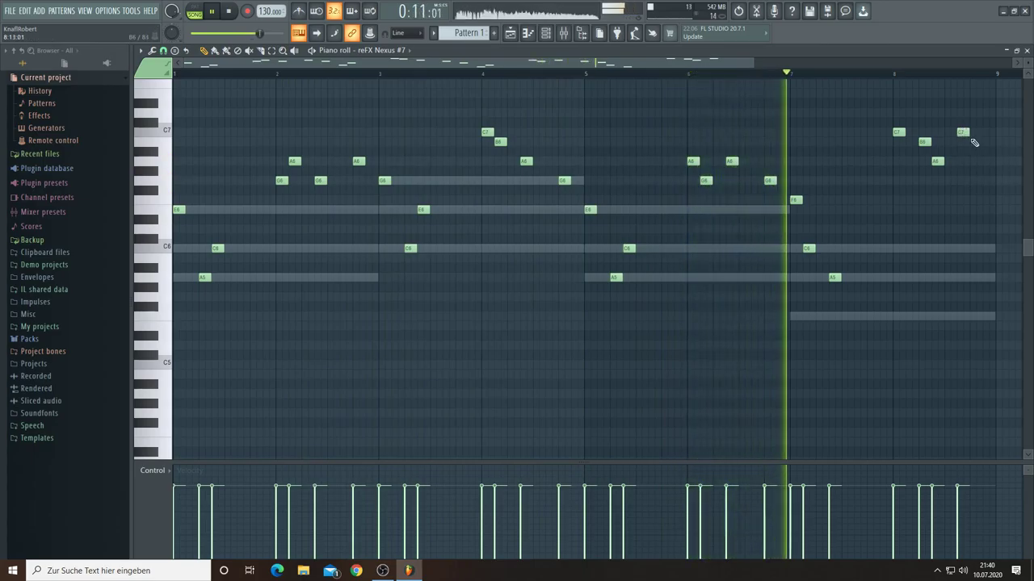
click(986, 142)
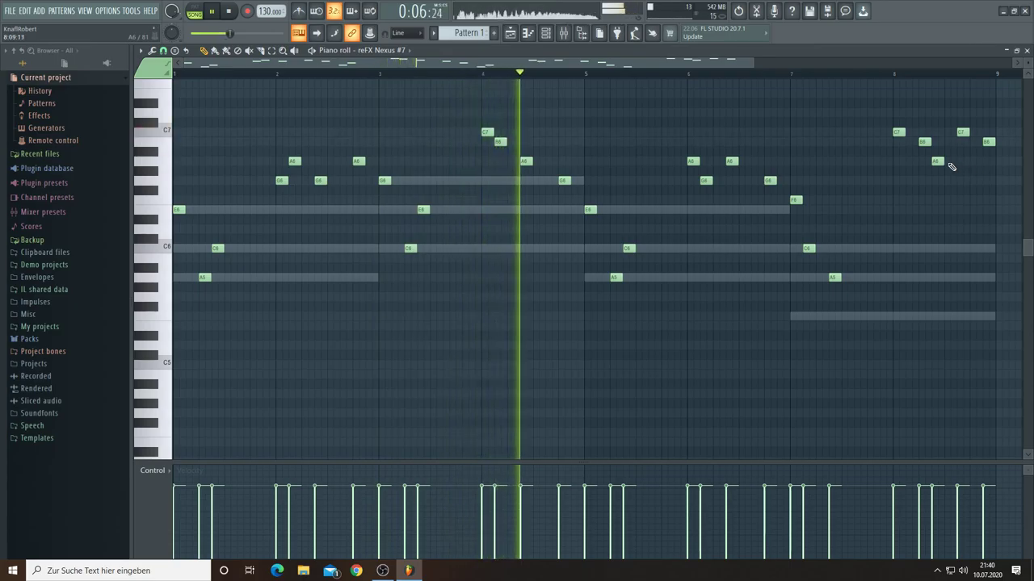
Step: Change the pitches of the last two melody notes in bar 8 to E7 and C7
scroll(589, 56, down, 3)
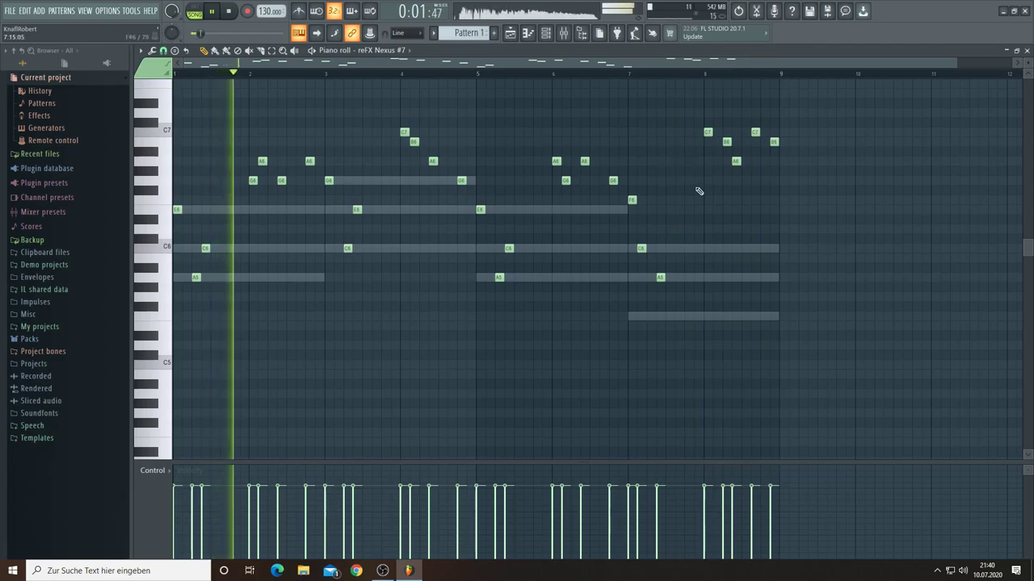
drag(755, 132, 774, 161)
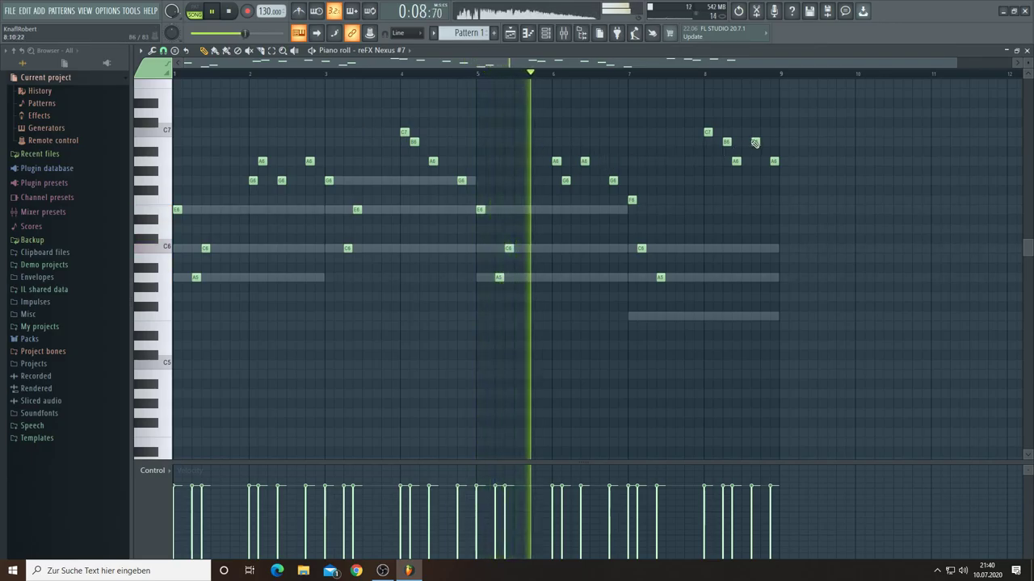
drag(753, 140, 753, 84)
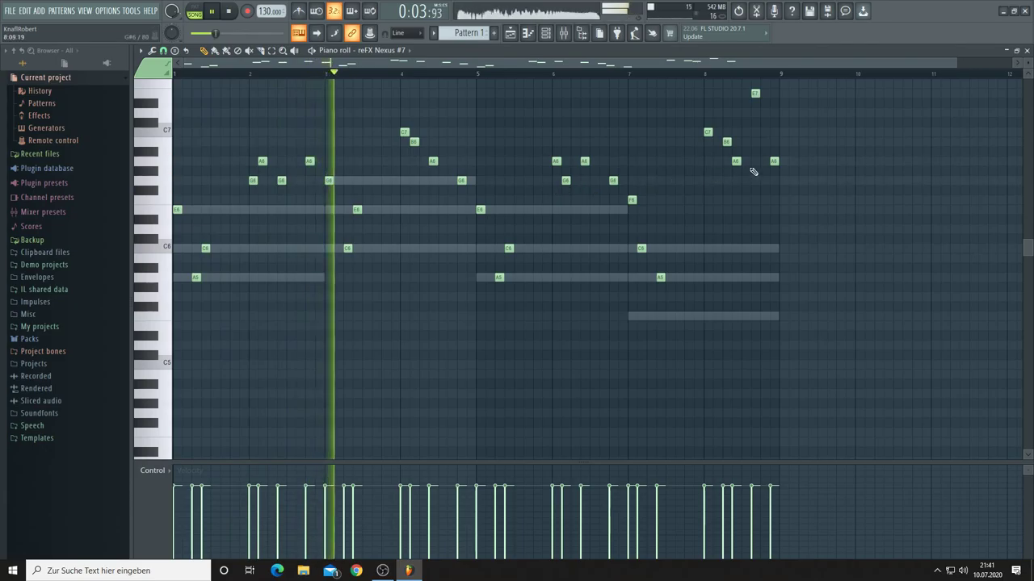
drag(771, 161, 773, 131)
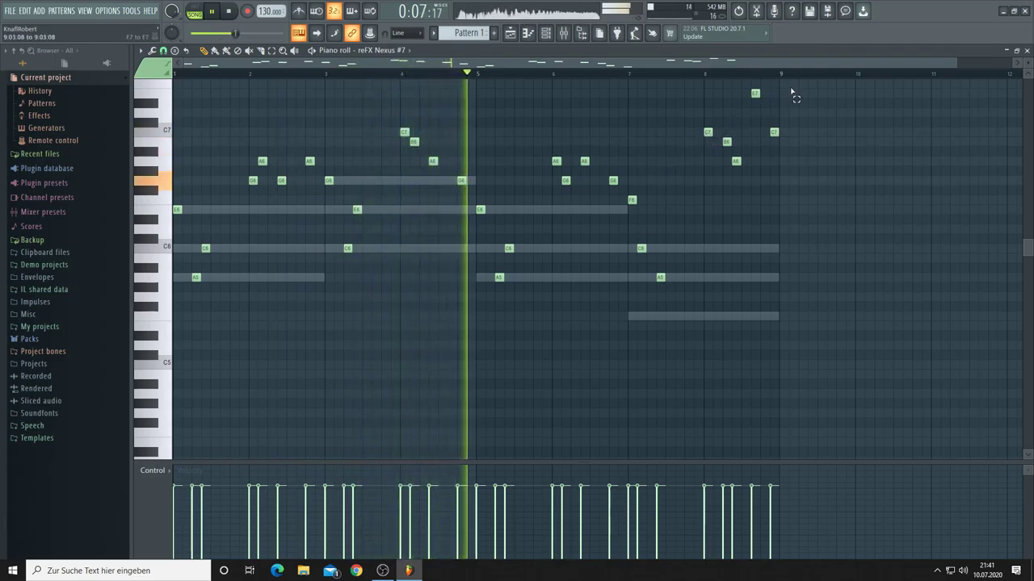
Step: Duplicate the entire eight-bar melody into bars 9 to 16
drag(789, 83, 65, 339)
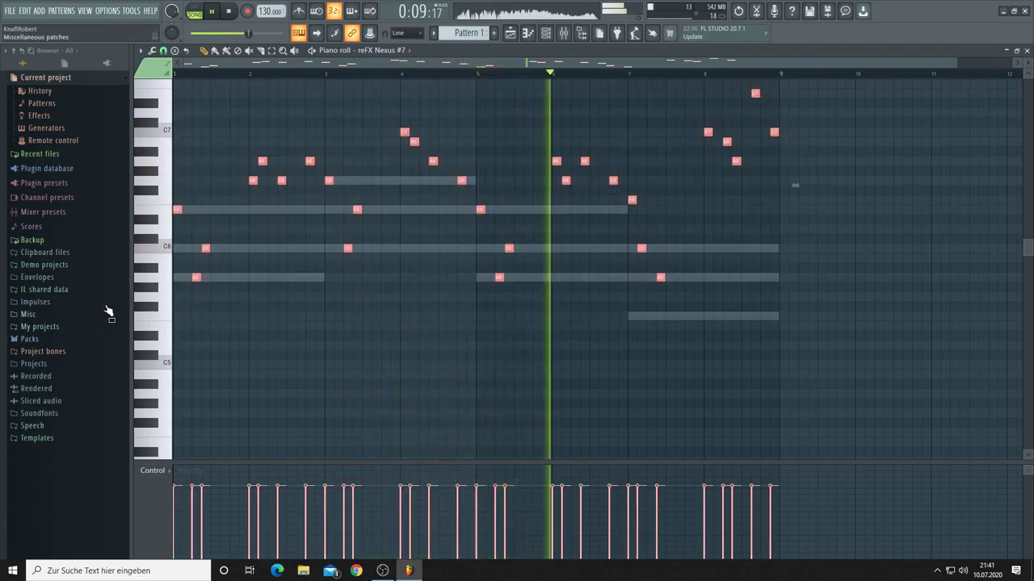
drag(202, 257, 781, 269)
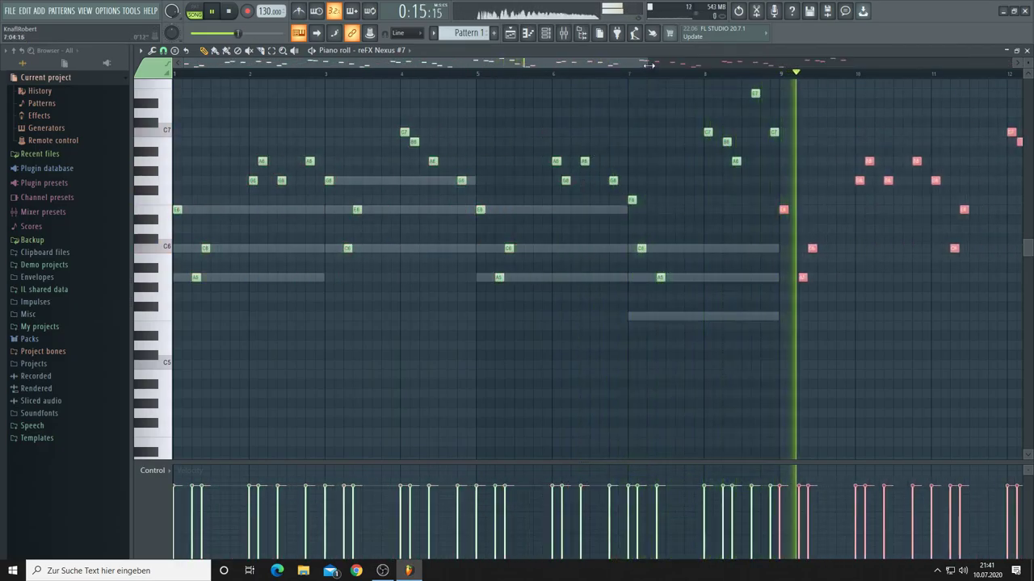
drag(646, 62, 975, 62)
click(944, 124)
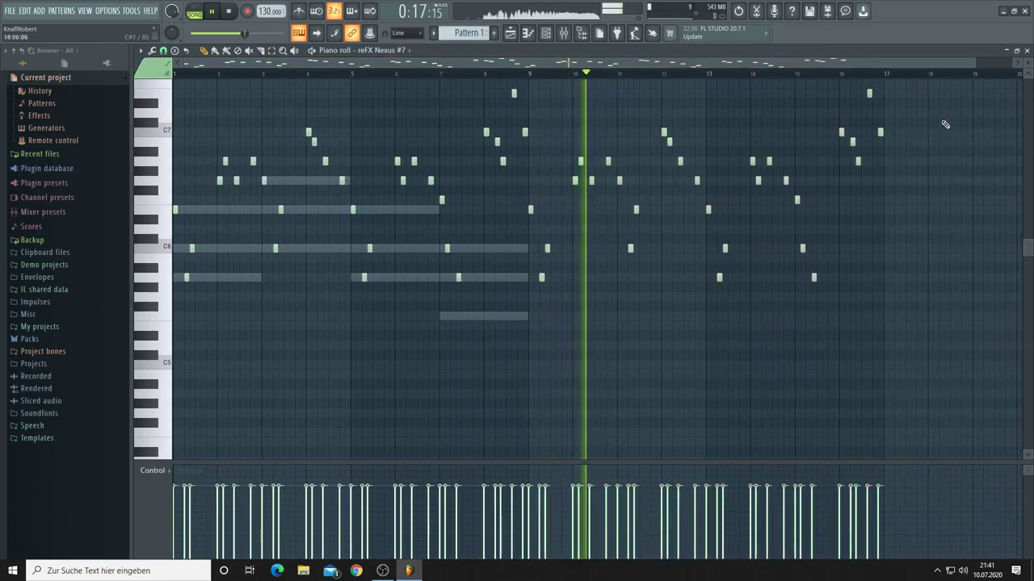
Step: Change the pitches of the last two melody notes in bar 16 to C7 and A6
drag(870, 93, 869, 133)
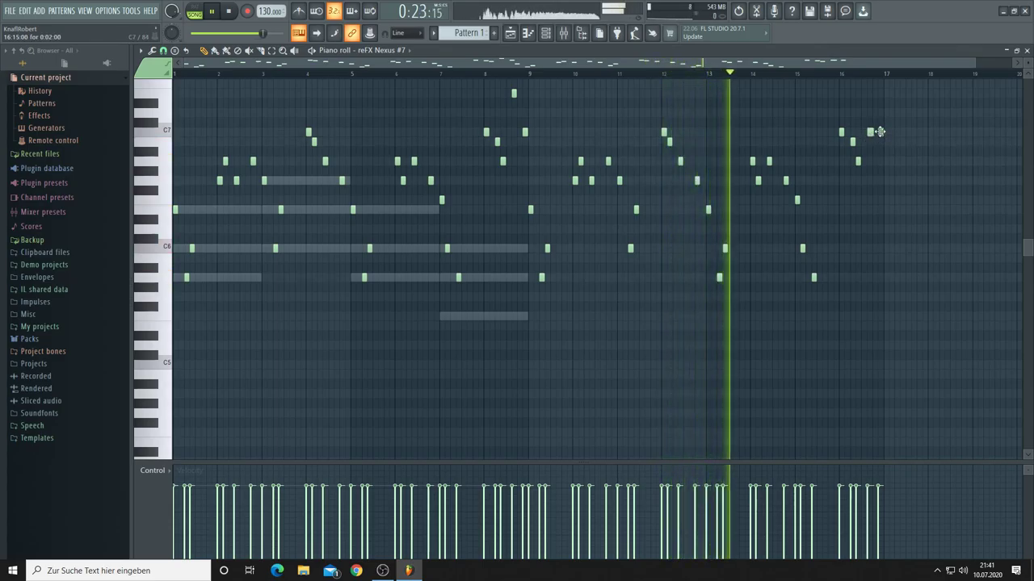
scroll(867, 75, up, 2)
scroll(866, 75, up, 2)
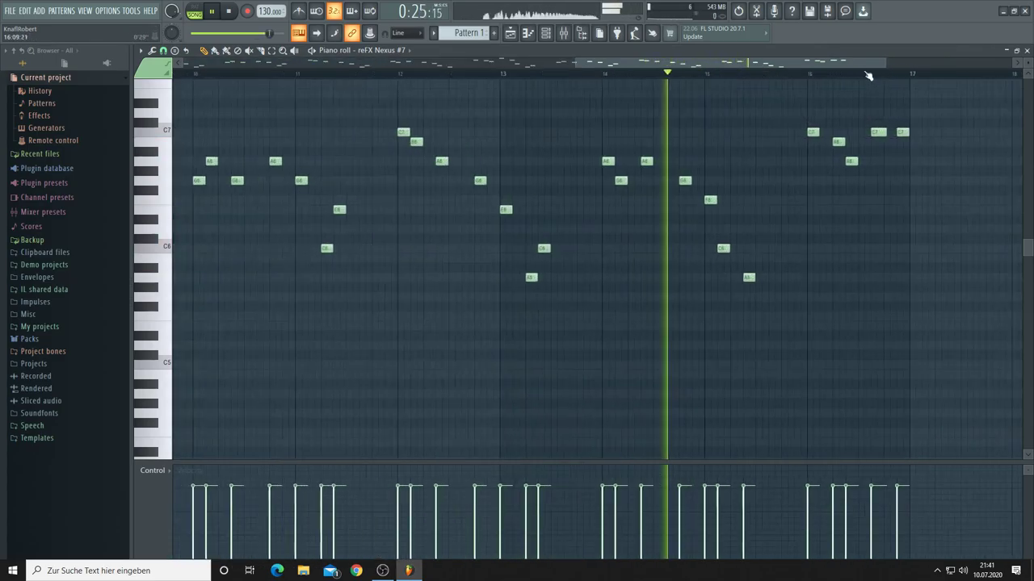
drag(900, 134, 906, 162)
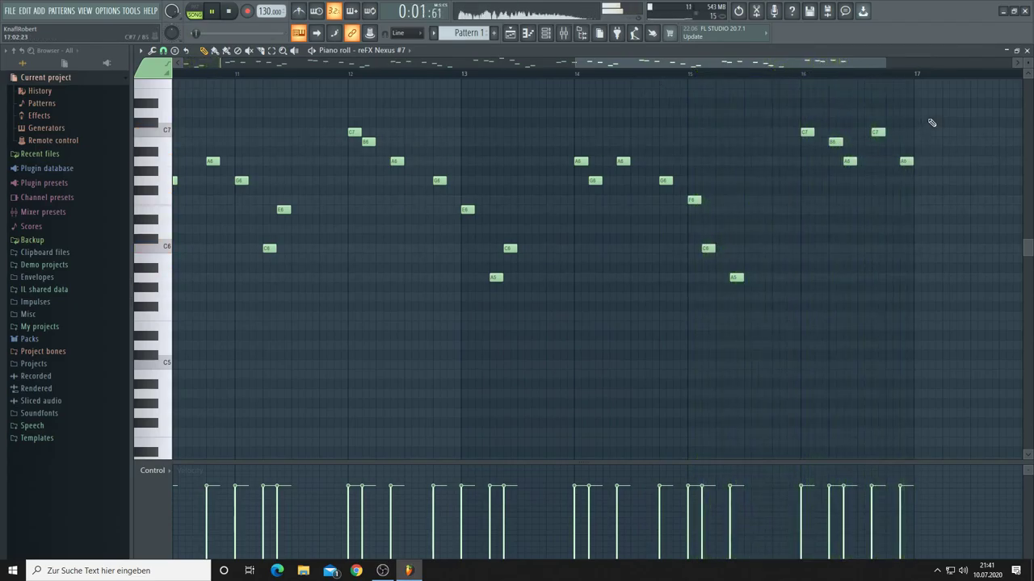
Step: Move the complete melody out of Pattern 1 by cutting all its notes and pasting them into the empty Pattern 8
scroll(932, 122, up, 3)
drag(945, 122, 4, 484)
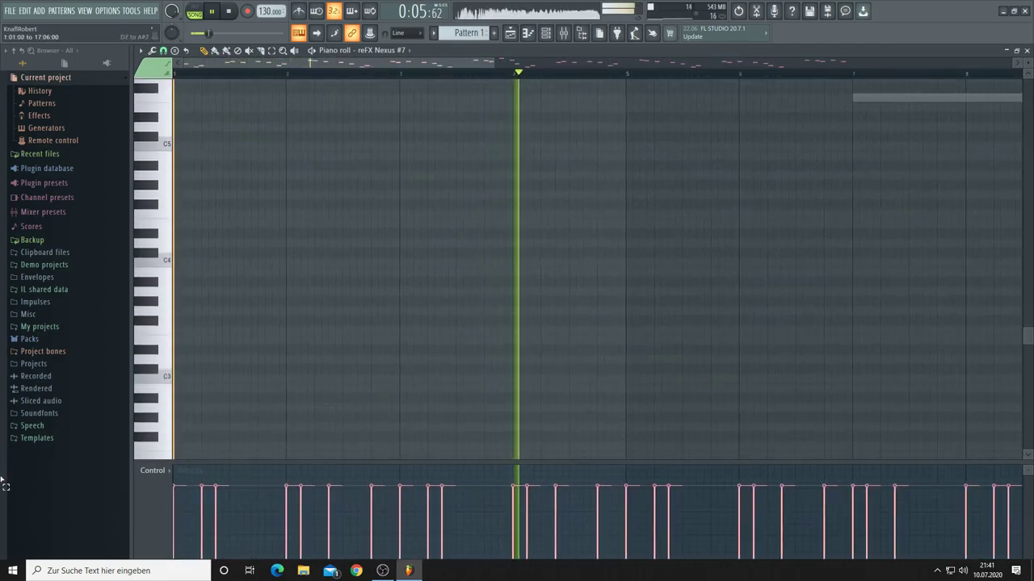
scroll(171, 345, up, 2)
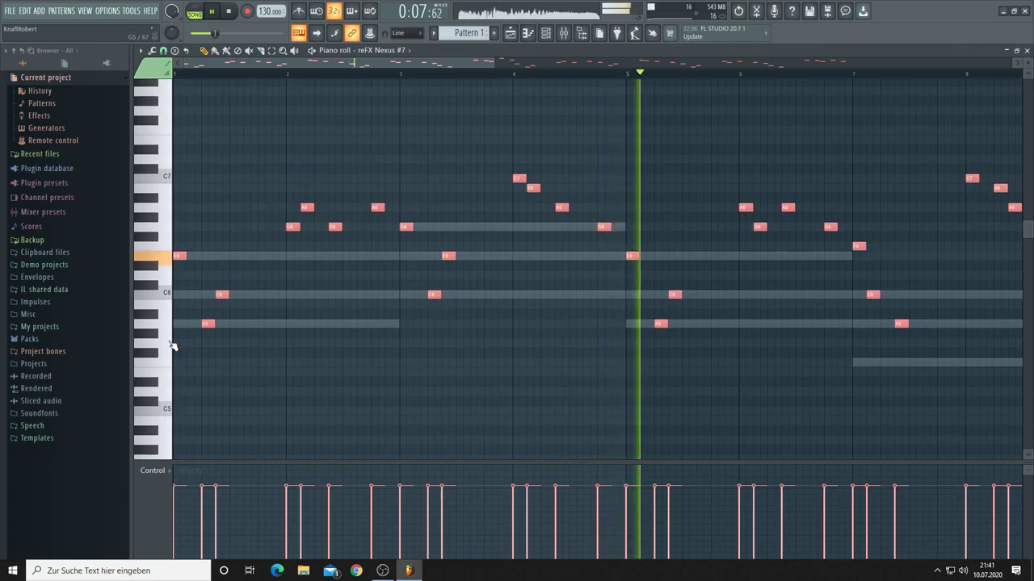
key(Delete)
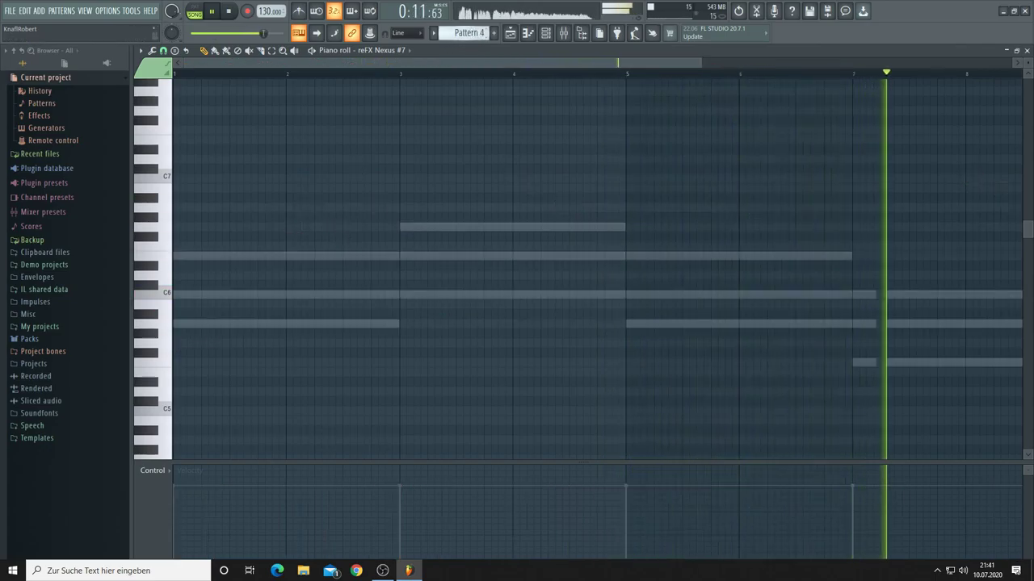
scroll(476, 34, down, 5)
scroll(468, 33, down, 2)
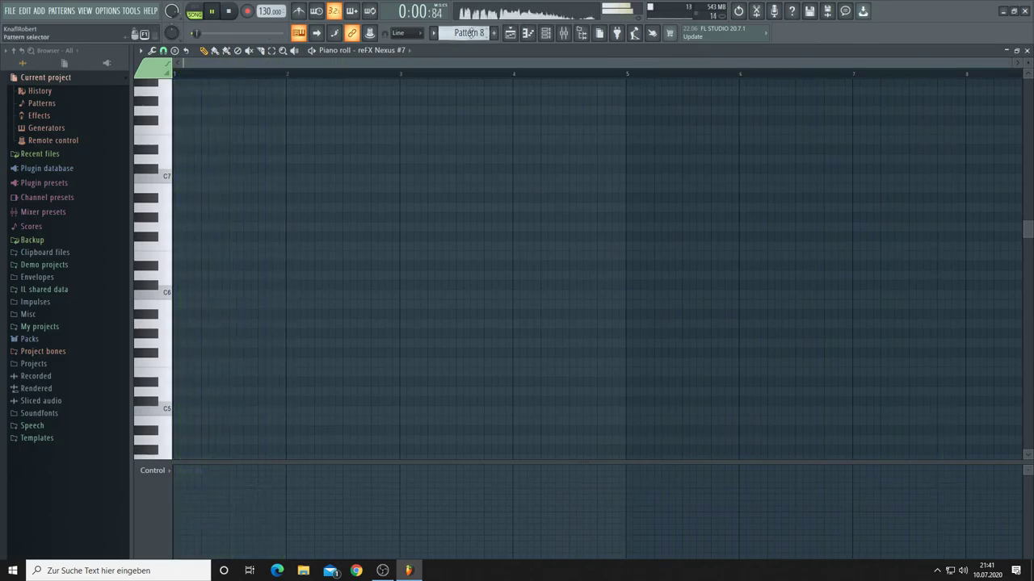
key(ctrl+v)
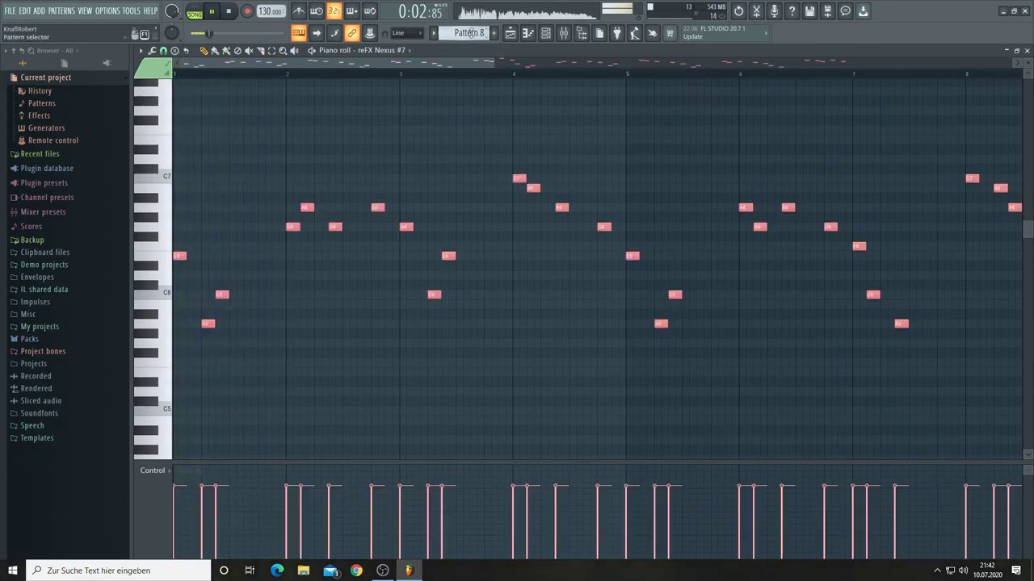
Step: Place Pattern 8 at bar 1 on Track 8 of the playlist and duplicate the clips on Tracks 1 to 7 into bars 9 to 16
click(510, 34)
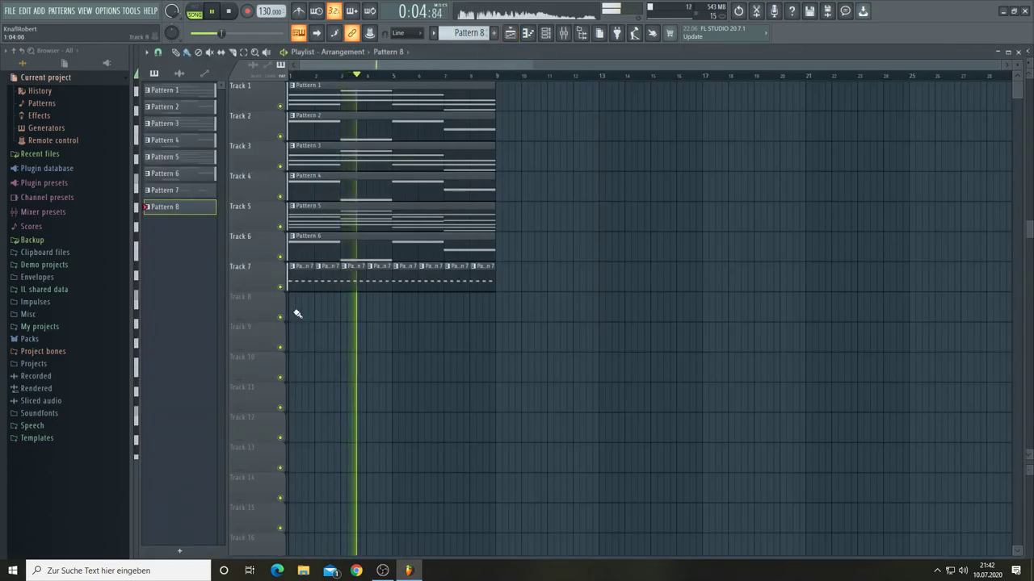
click(295, 311)
drag(499, 295, 234, 72)
key(ctrl+b)
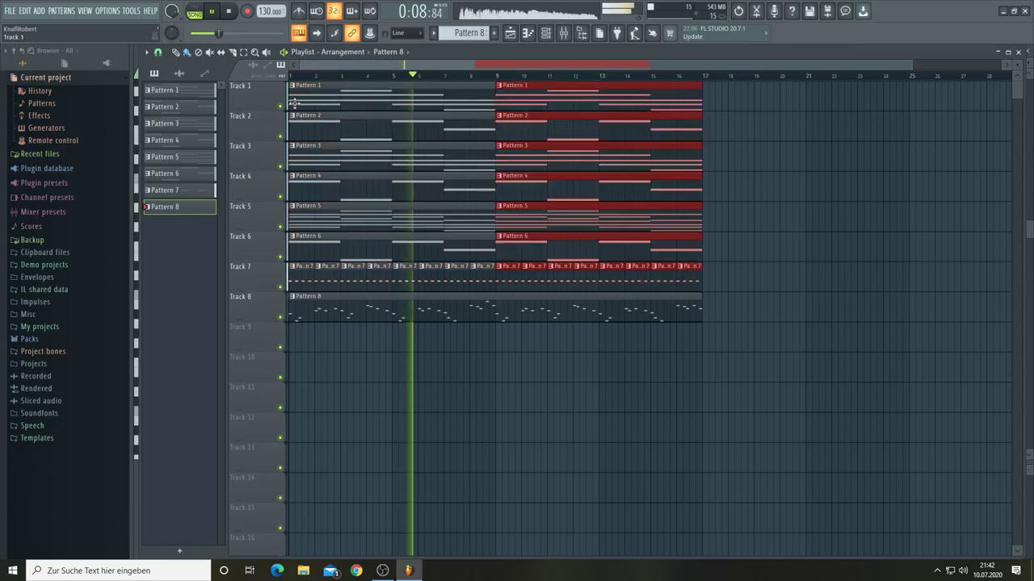
click(791, 173)
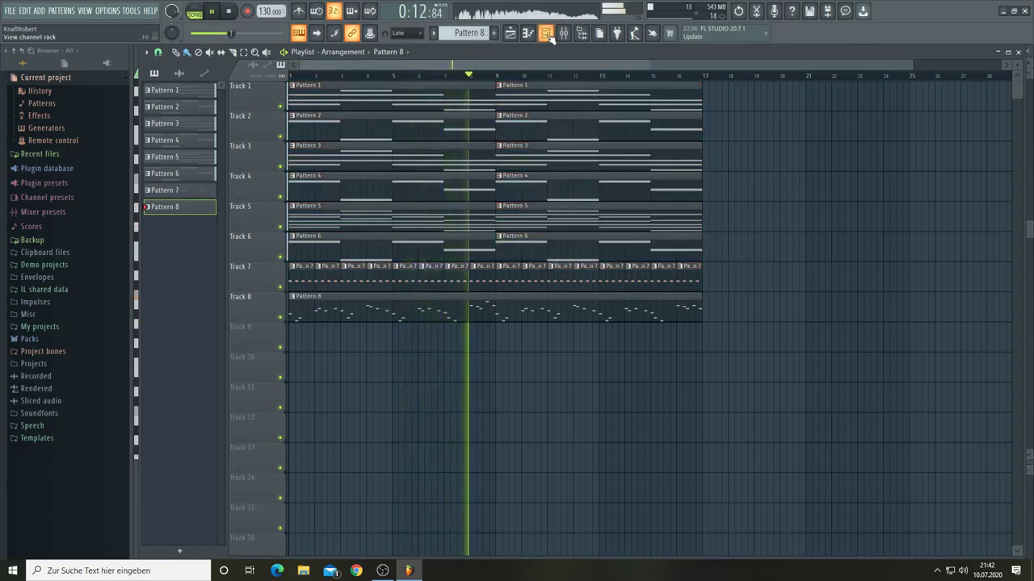
Step: Reopen Pattern 8's reFX Nexus #7 notes in the piano roll and raise the second note of bar 13 to A6
key(F6)
click(727, 224)
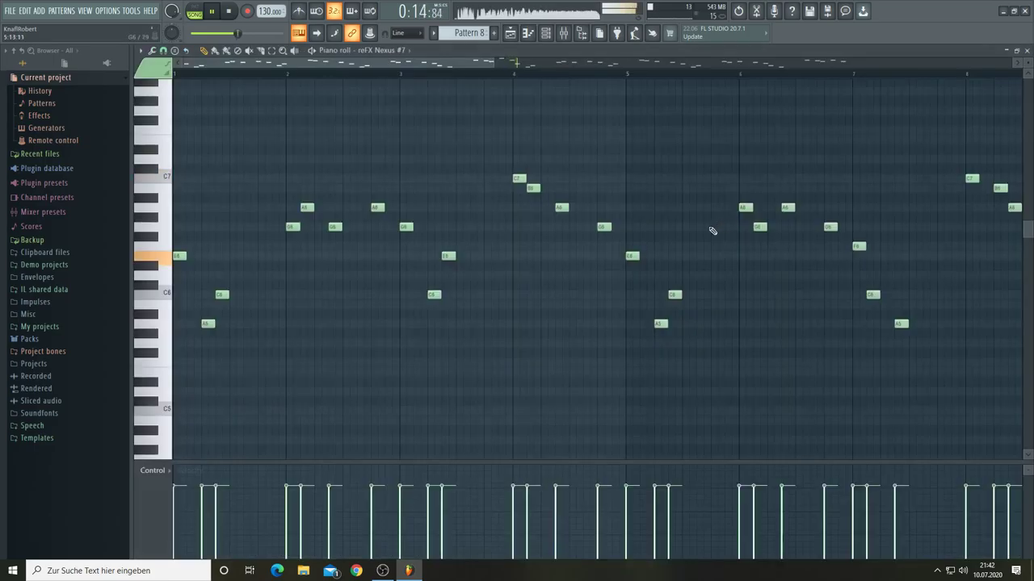
drag(495, 62, 888, 119)
scroll(807, 75, up, 4)
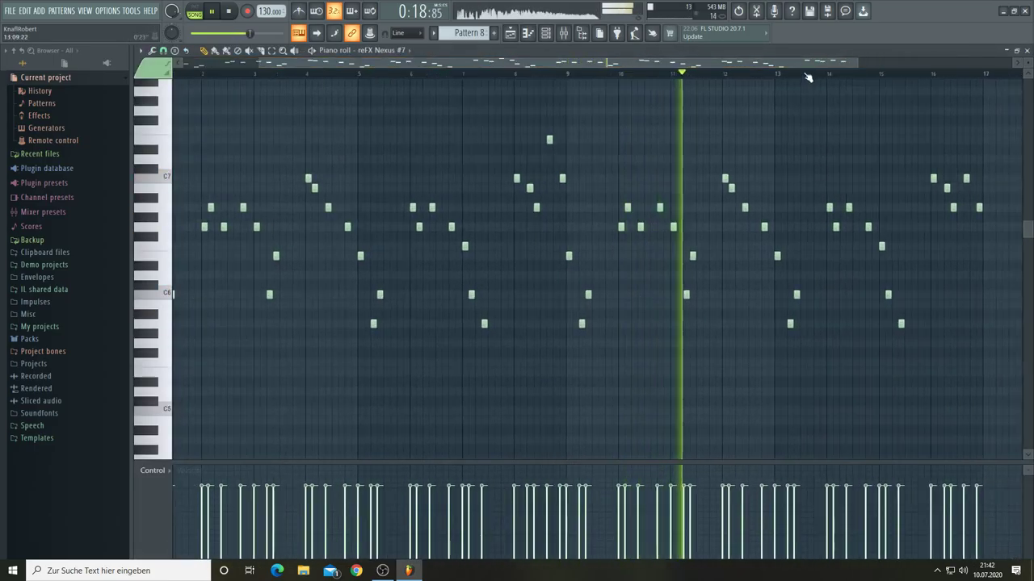
scroll(807, 75, up, 1)
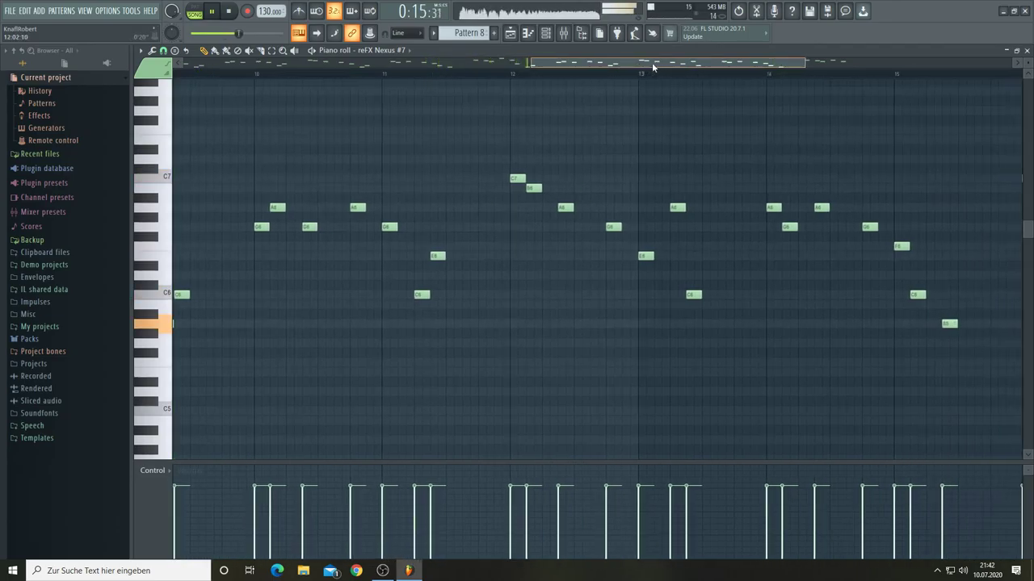
drag(671, 65, 746, 76)
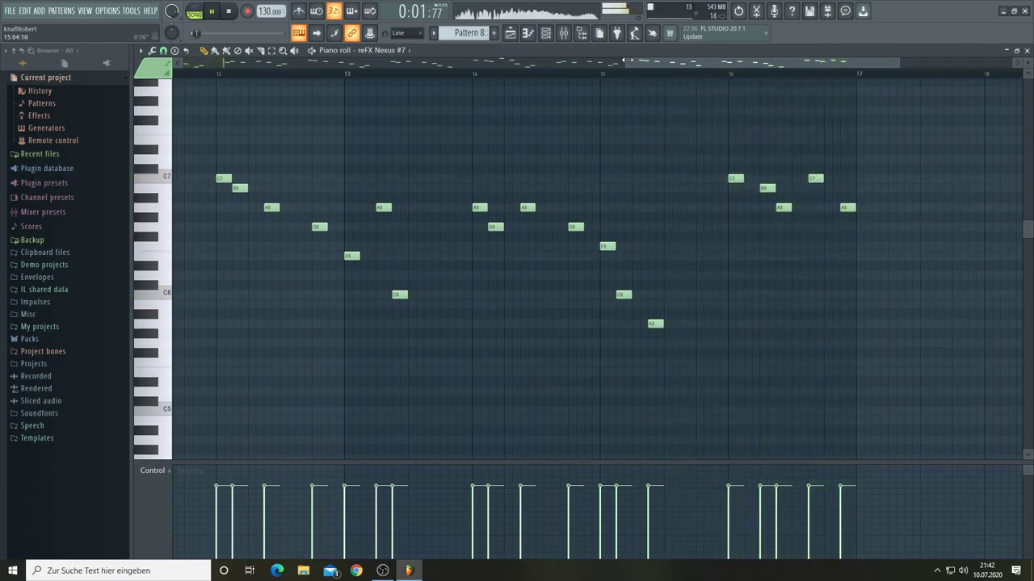
drag(627, 60, 176, 61)
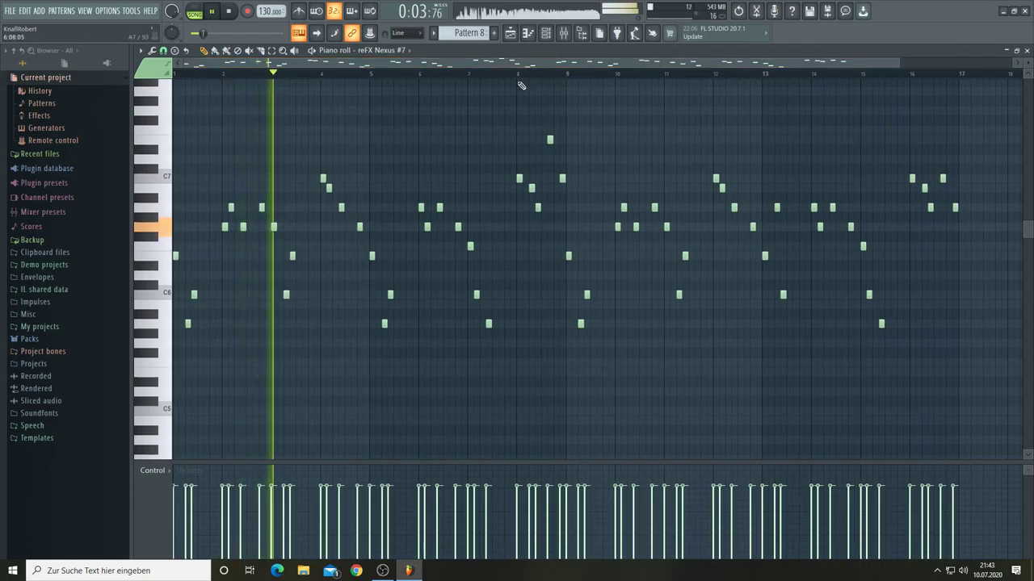
Step: Return to the playlist, open the reFX Nexus #7 synth from the channel rack and browse its preset categories
key(F5)
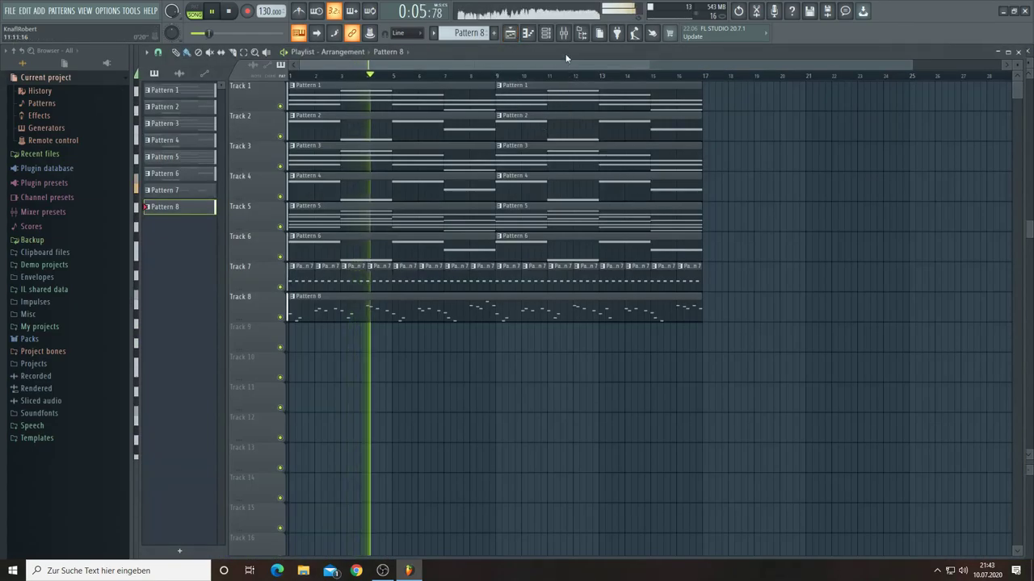
key(F6)
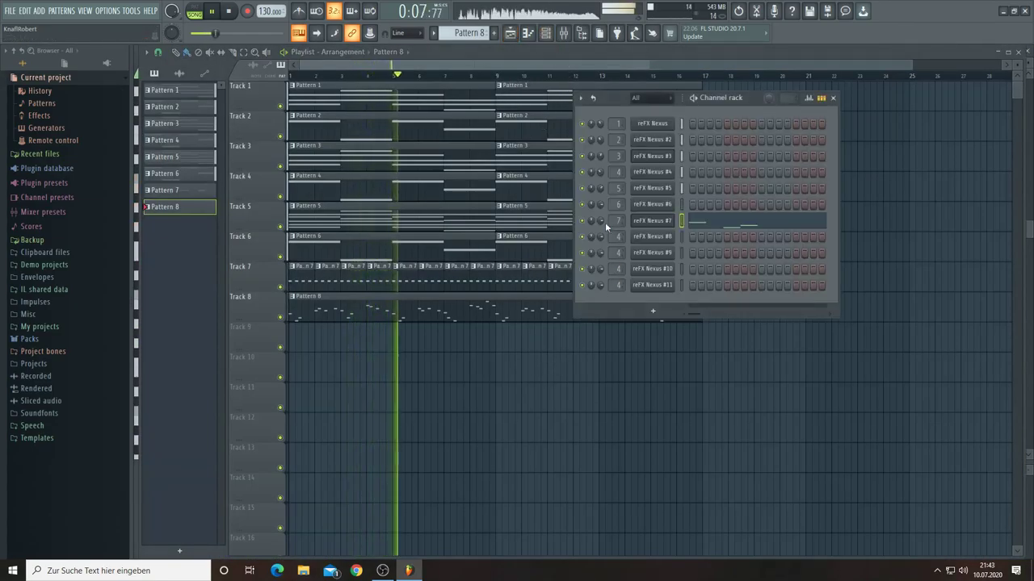
click(650, 220)
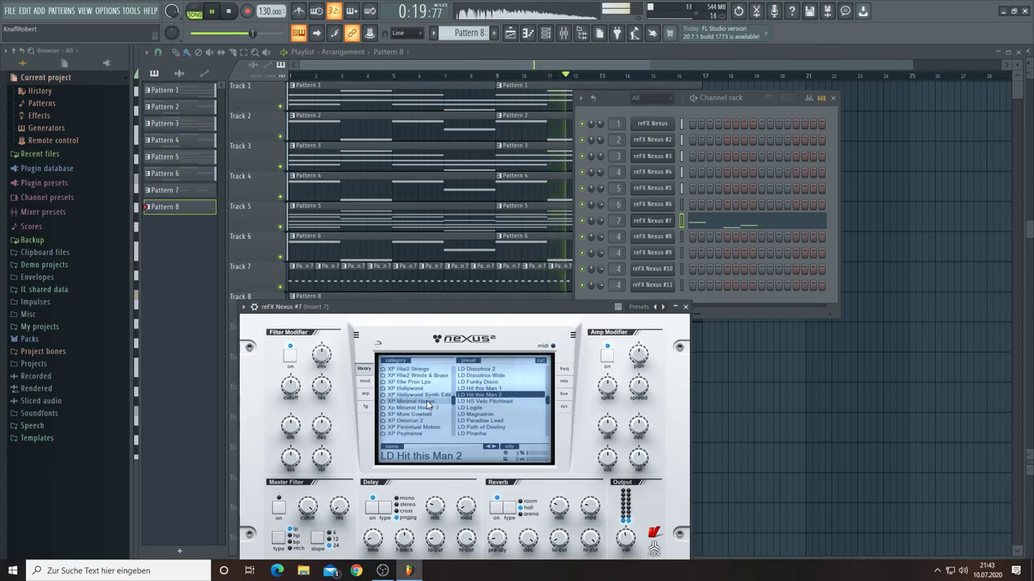
scroll(427, 401, down, 4)
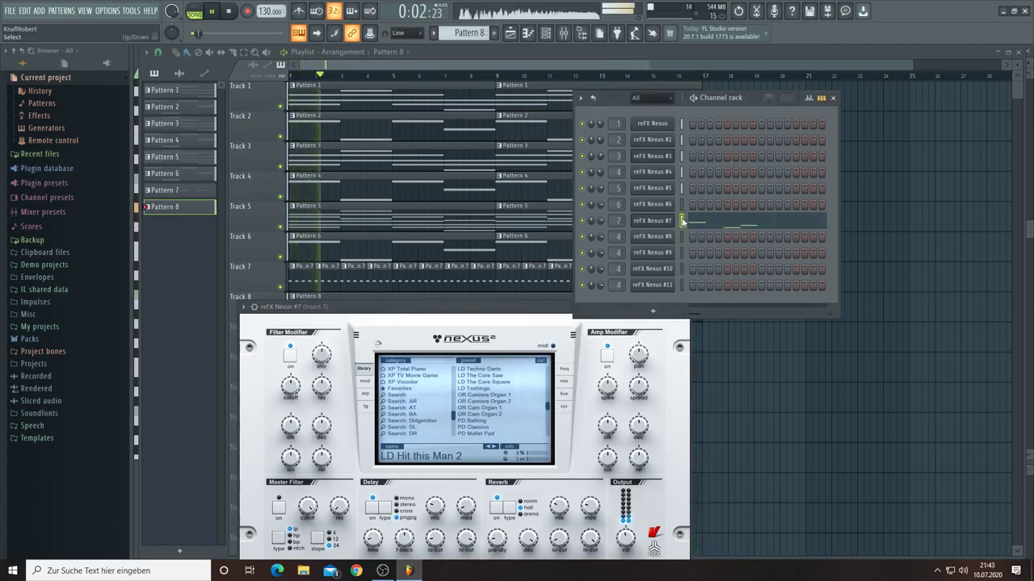
Step: Open reFX Nexus #8 and load the PL Waterhouse Pikes preset from the Factory Presets
click(655, 238)
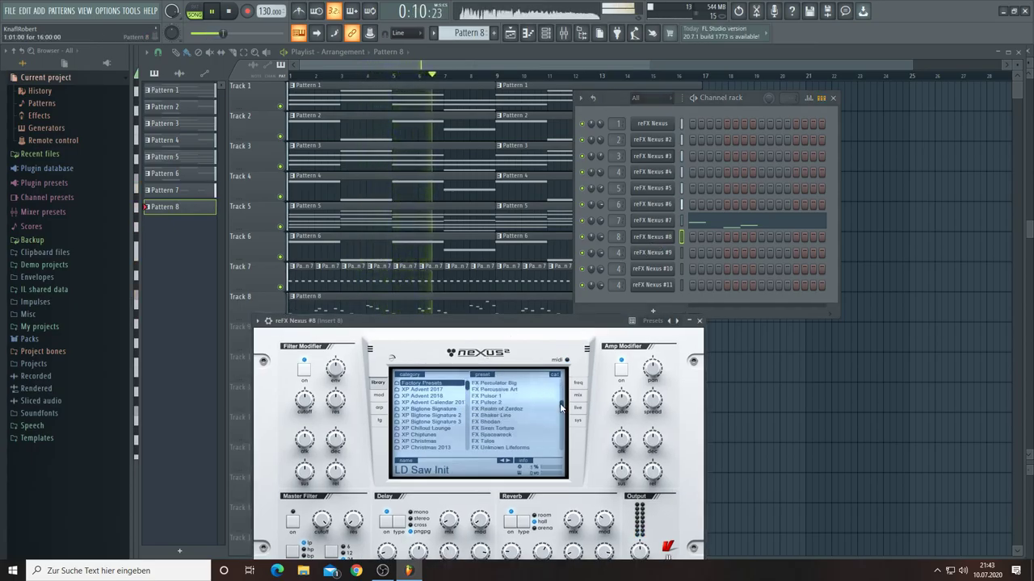
scroll(560, 404, down, 10)
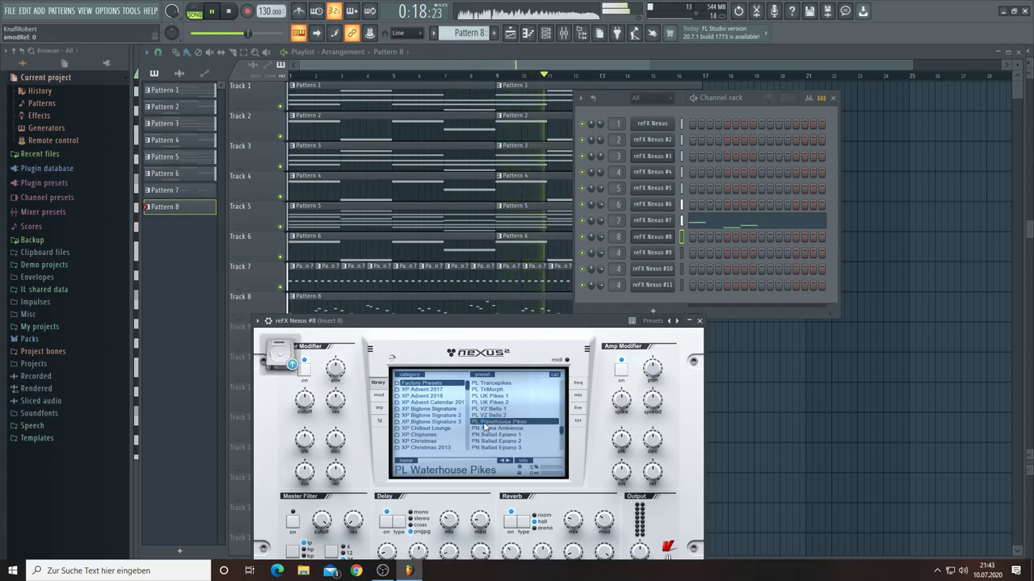
scroll(470, 35, down, 1)
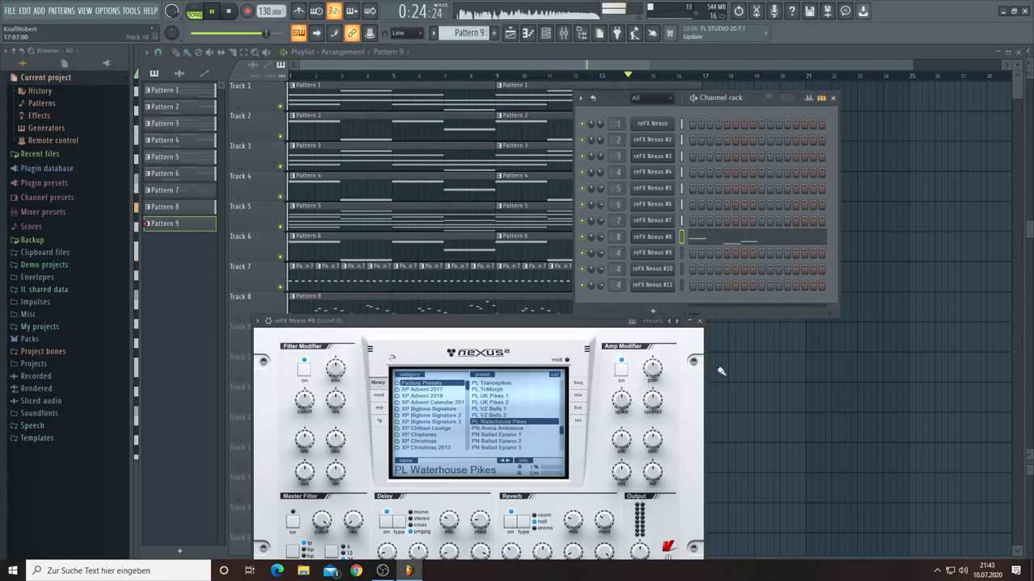
Step: Place Pattern 9, holding the melody on reFX Nexus #8, at bar 1 on Track 9 of the playlist
key(F12)
click(293, 337)
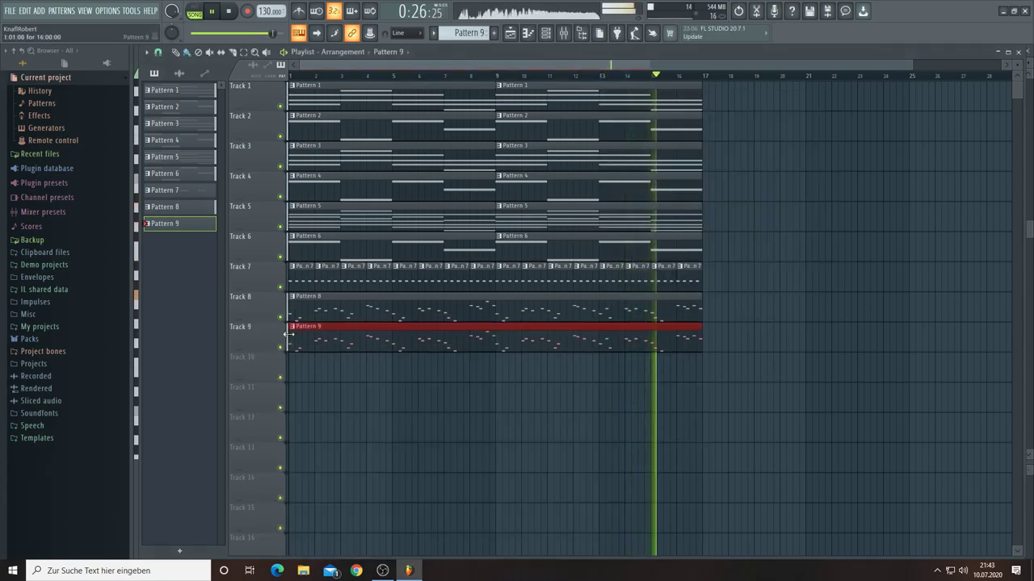
Step: Try the PL VZ Bells 1 preset on reFX Nexus #8 and return to PL Waterhouse Pikes
click(547, 34)
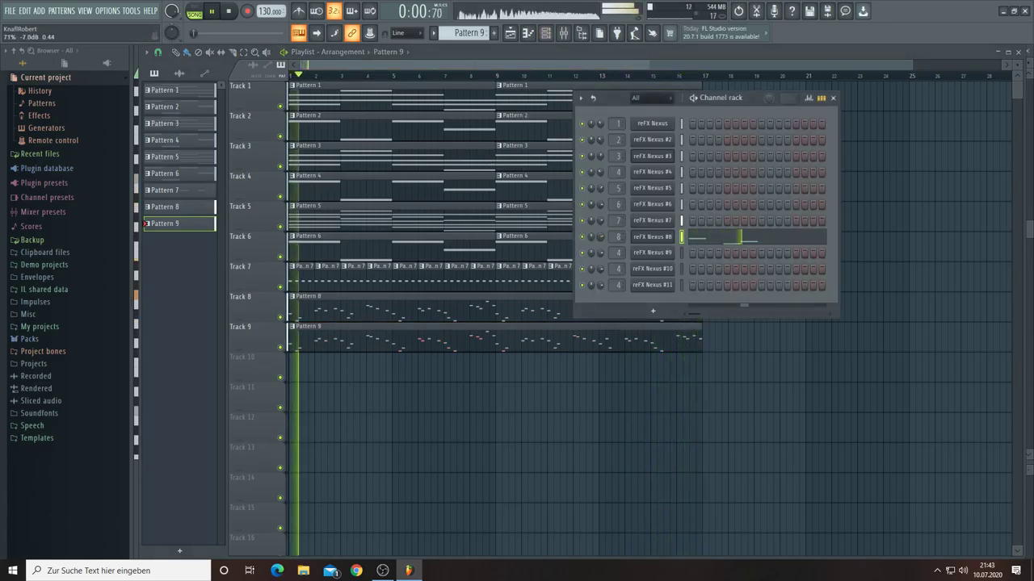
click(653, 237)
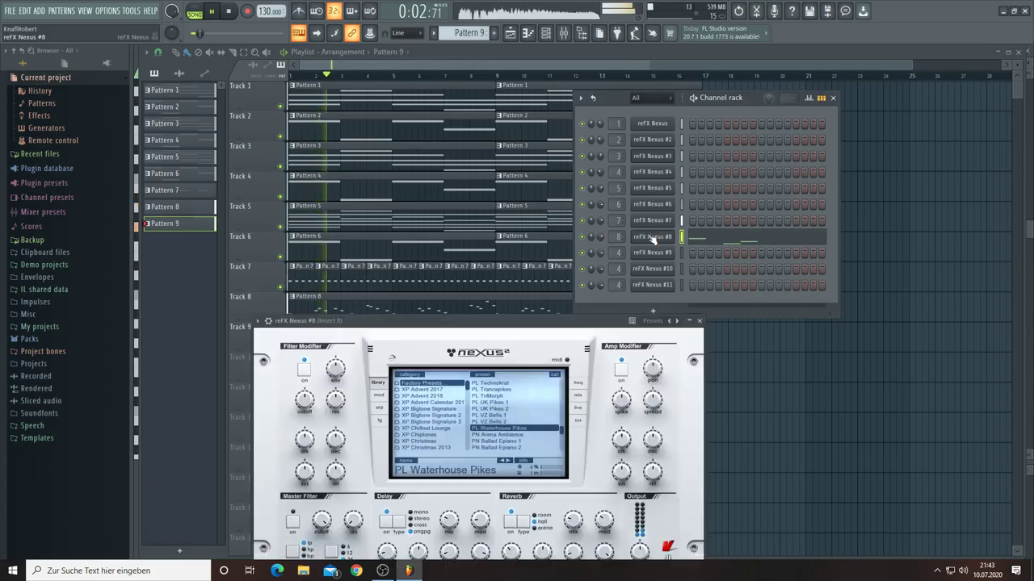
click(501, 462)
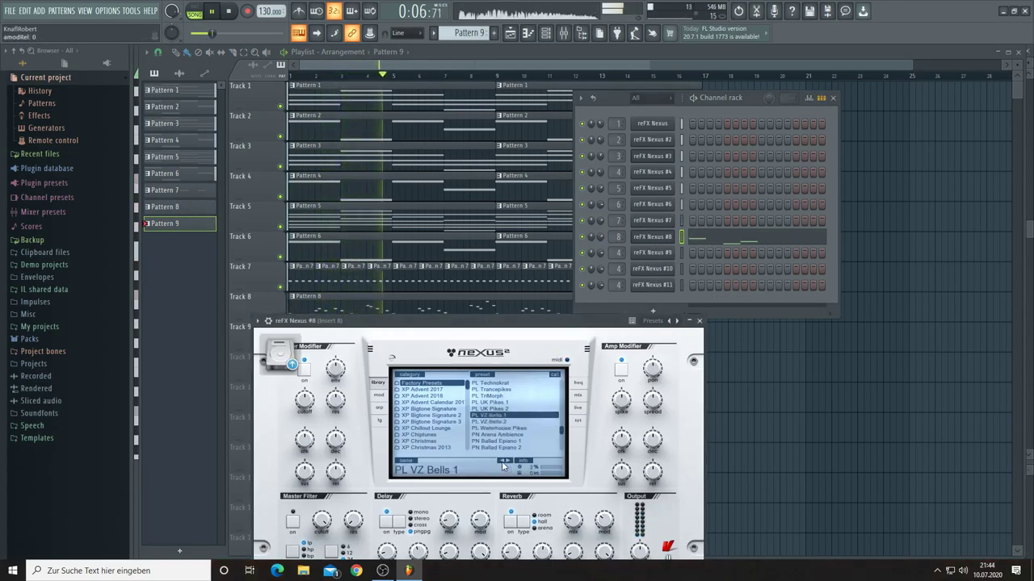
click(501, 462)
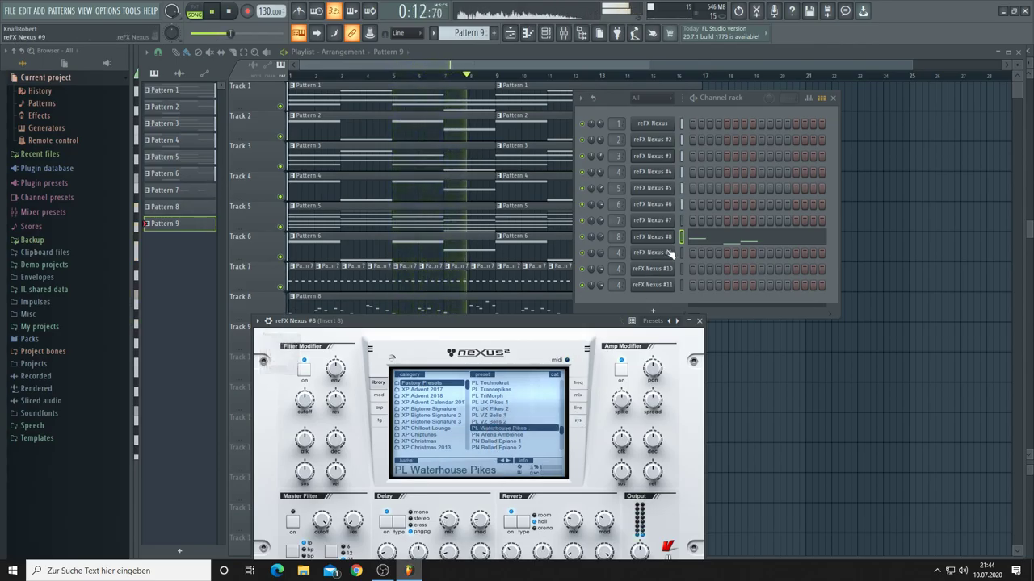
Step: Transpose all of Pattern 9's notes on reFX Nexus #8 up one octave
click(710, 237)
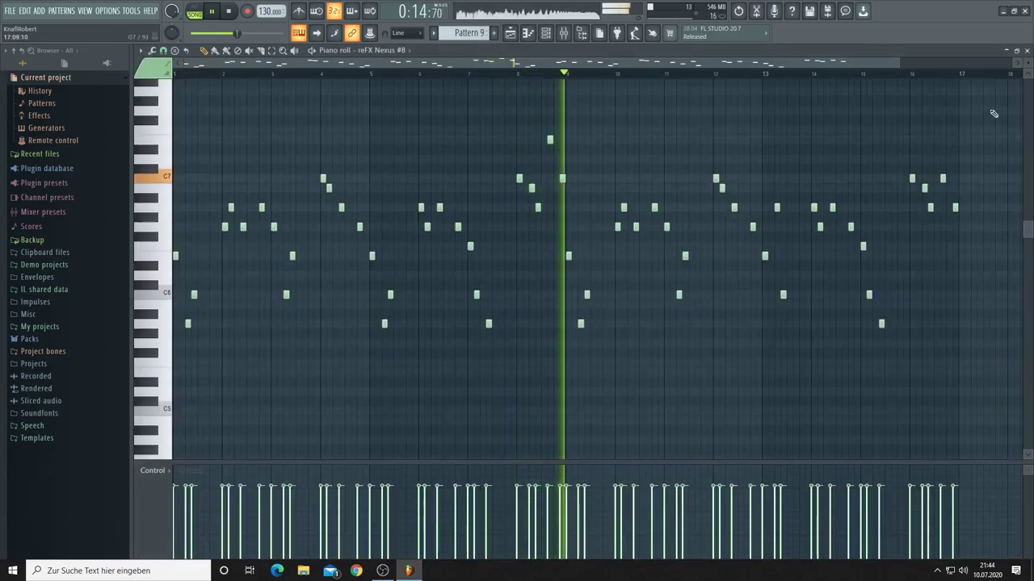
key(ctrl+a)
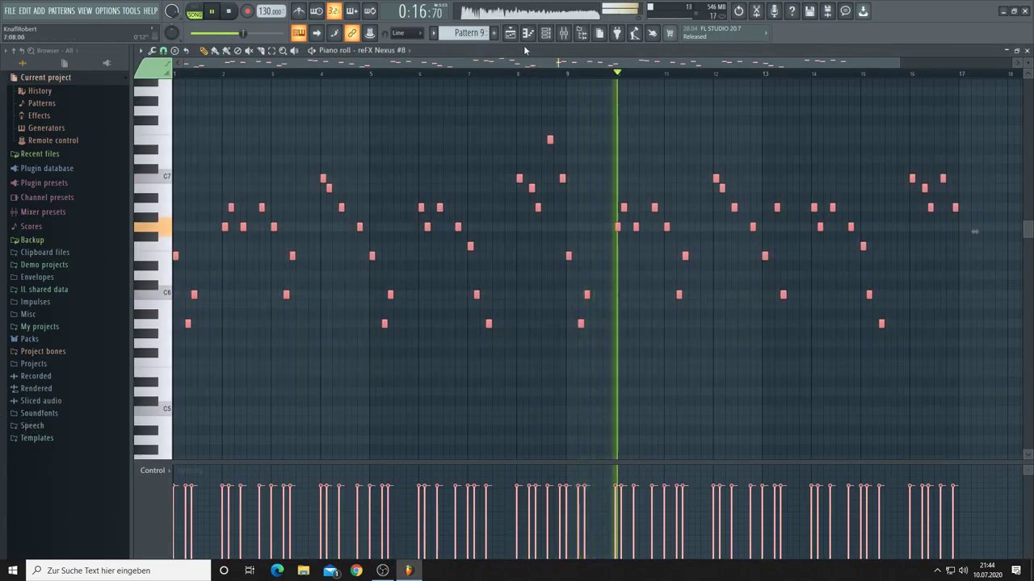
click(545, 33)
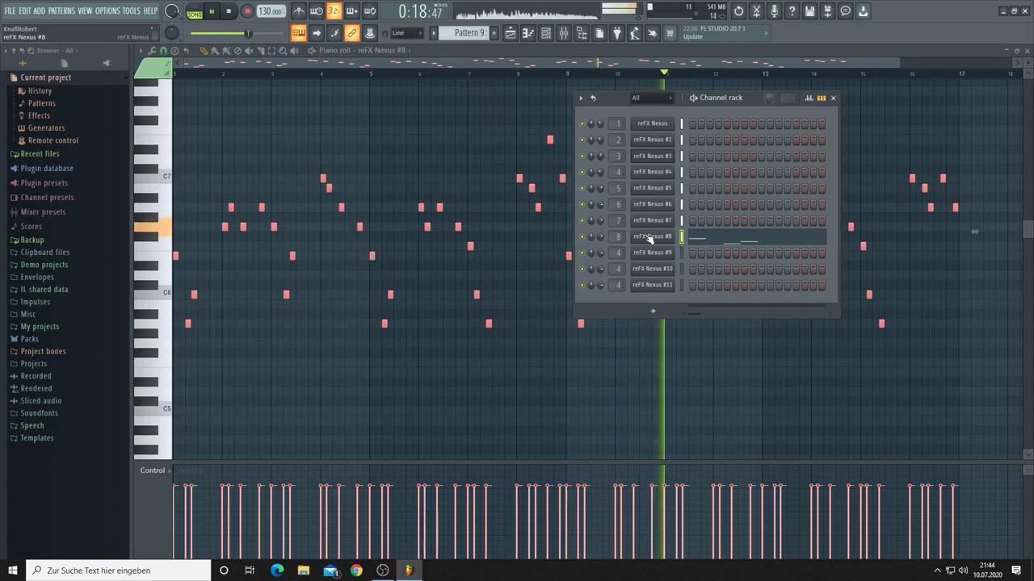
click(650, 237)
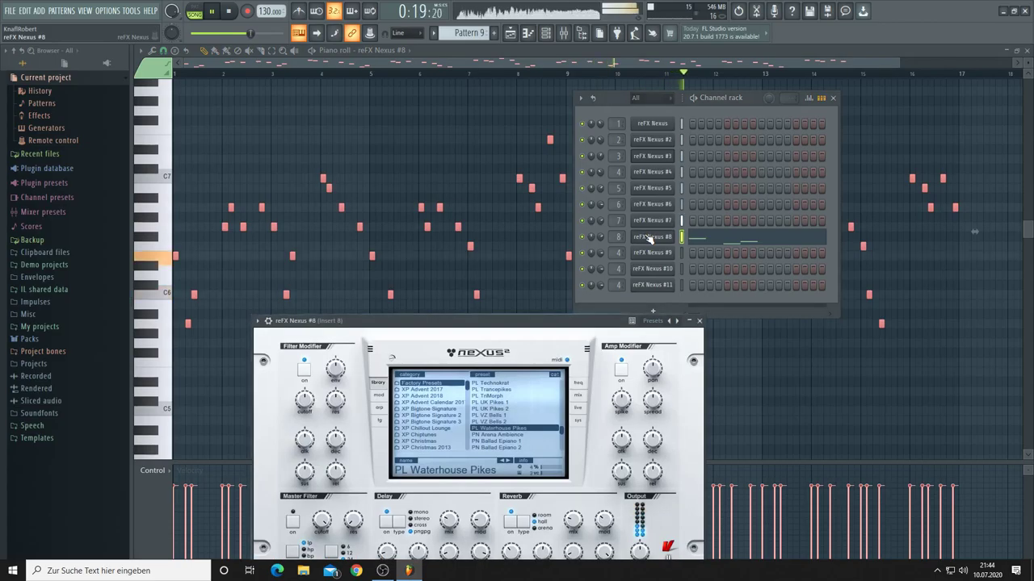
click(172, 257)
key(ctrl+Up)
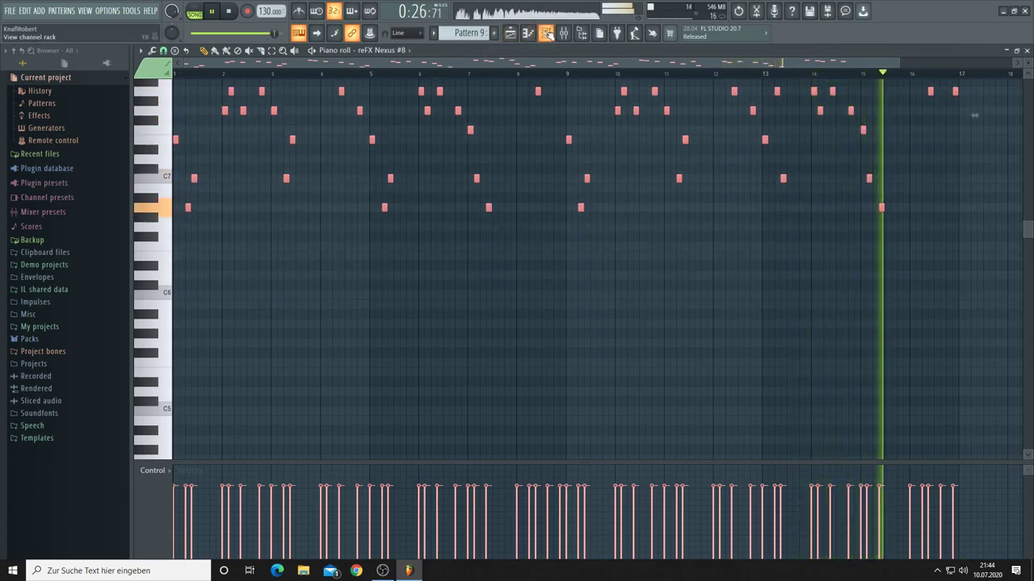
Step: Audition the neighbouring PL presets on reFX Nexus #8, load PL TriMorph and adjust the synth's output level
key(F6)
click(645, 240)
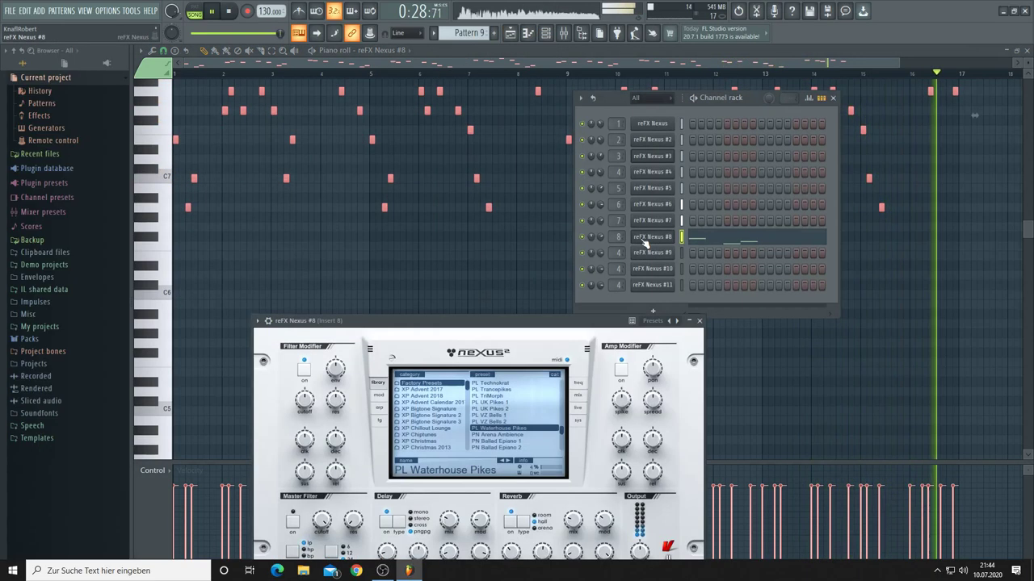
click(502, 461)
click(502, 460)
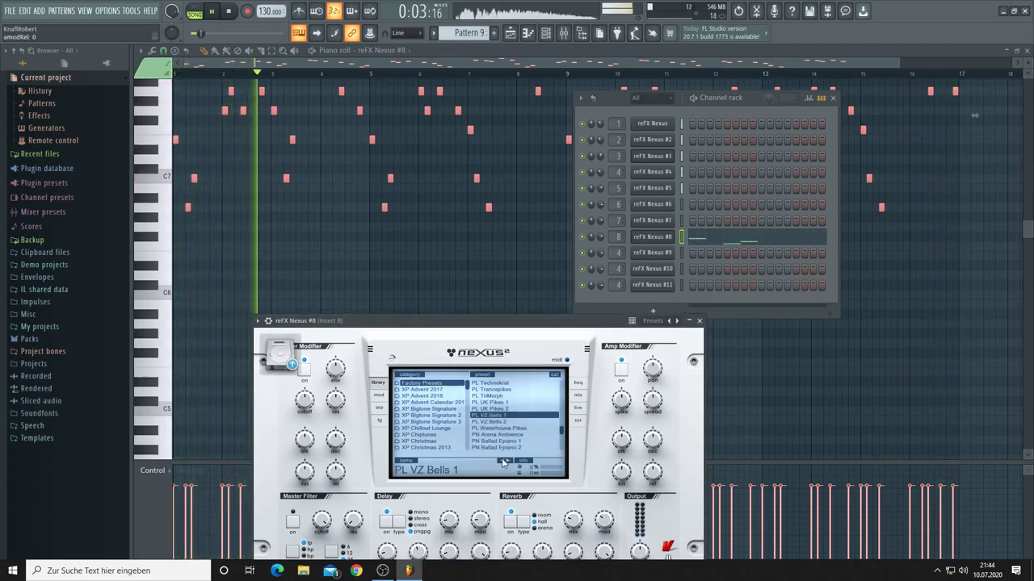
click(503, 460)
click(502, 462)
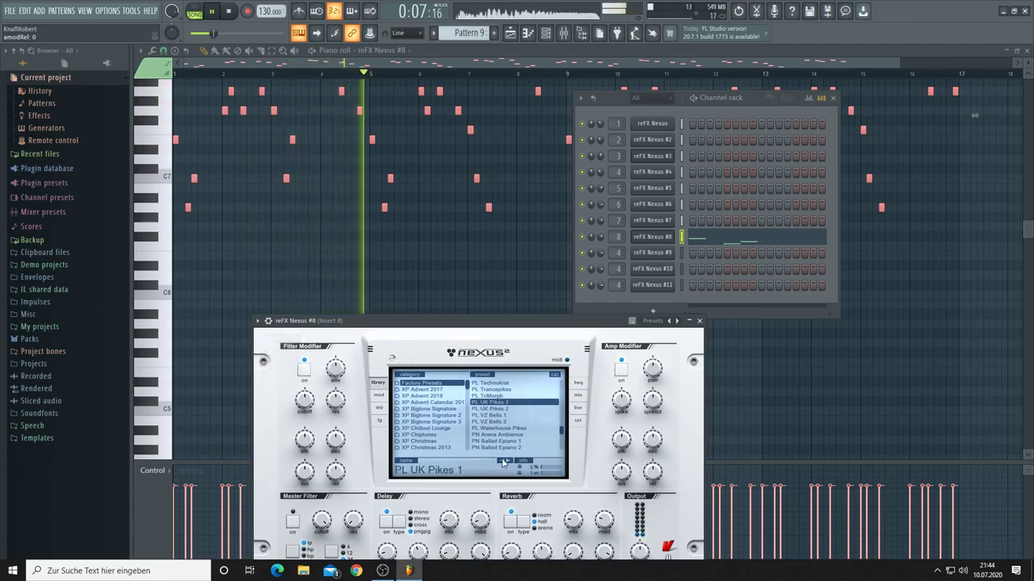
click(502, 462)
click(502, 462)
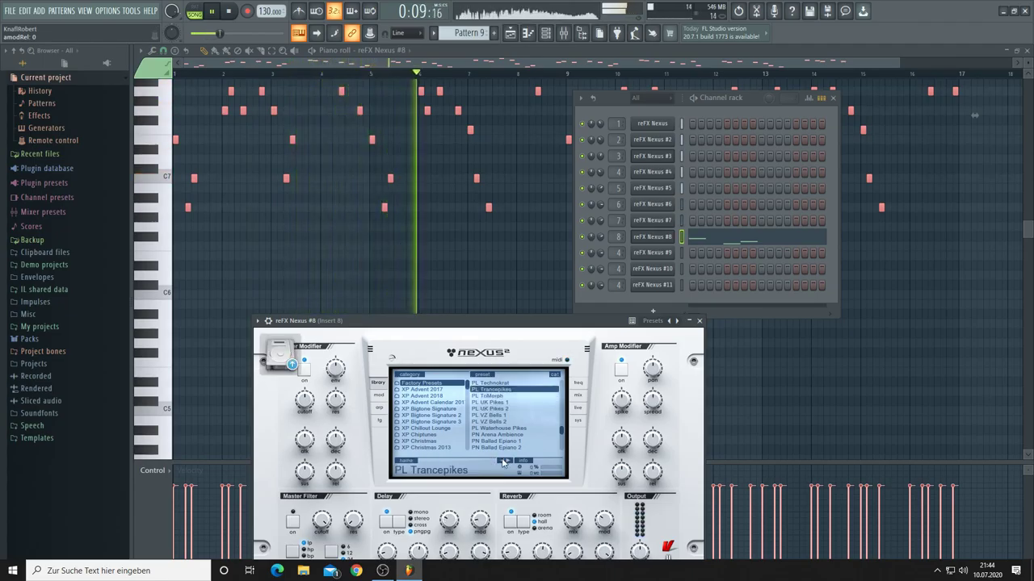
click(505, 462)
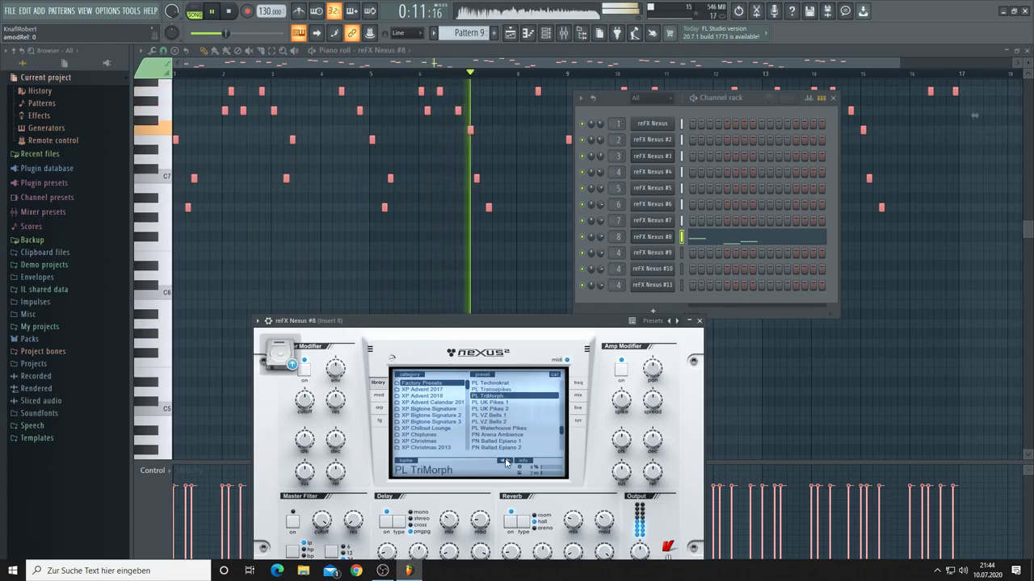
mouse_move(640, 552)
drag(639, 553, 646, 570)
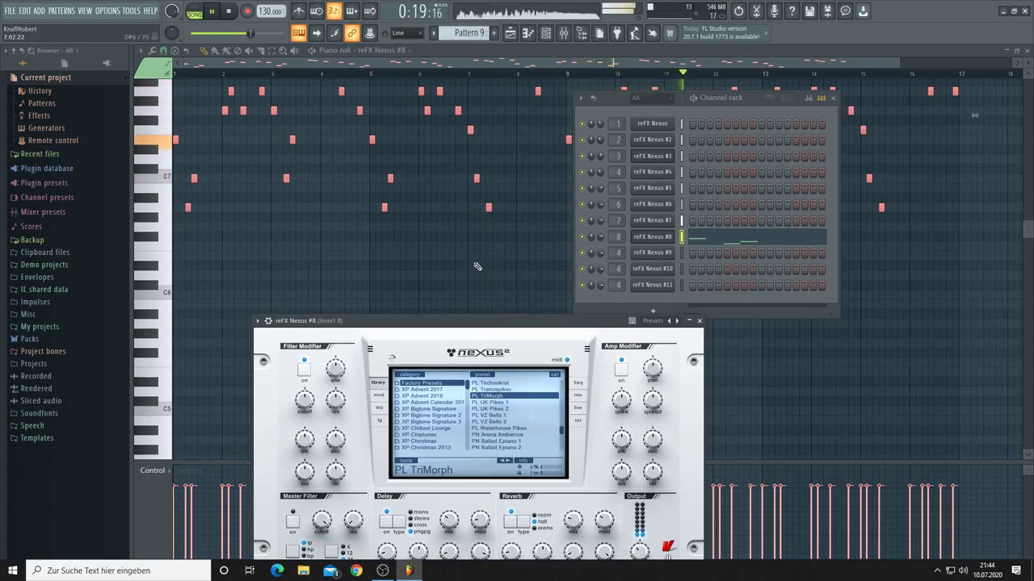
Step: Lower all notes above E7 in Pattern 9's reFX Nexus #8 melody by one octave and clear the selection
scroll(477, 266, up, 3)
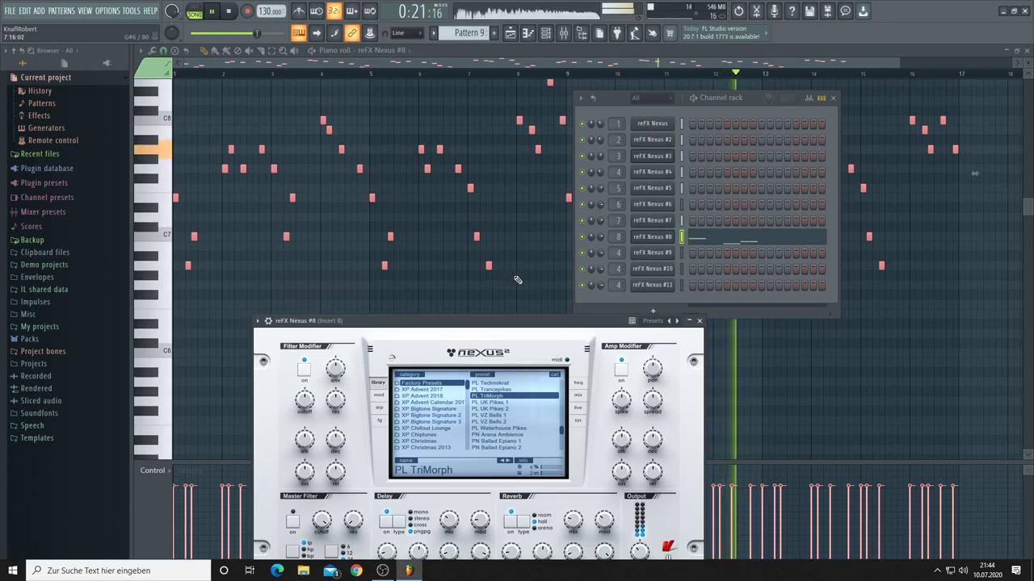
right_click(521, 284)
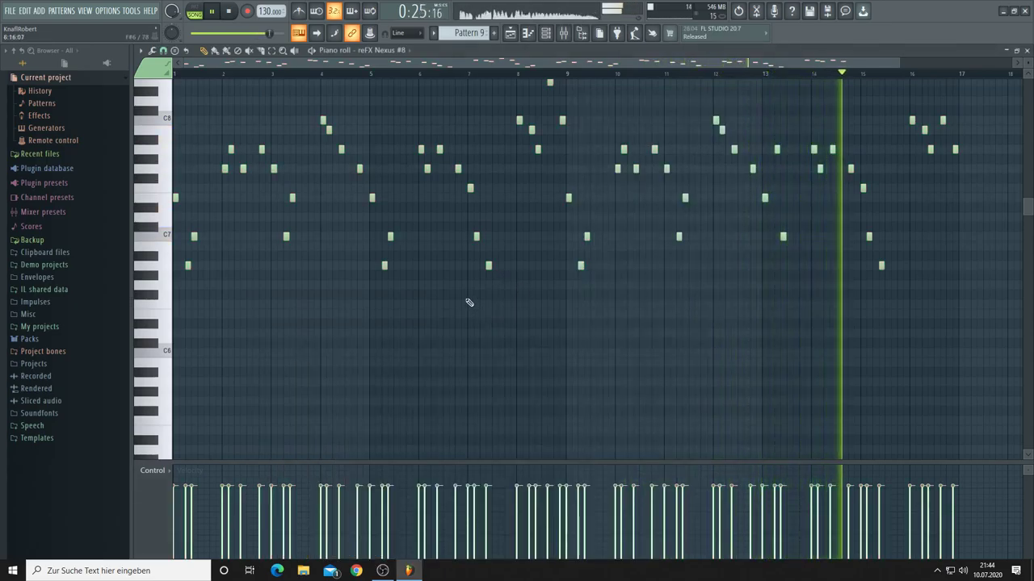
scroll(467, 298, up, 2)
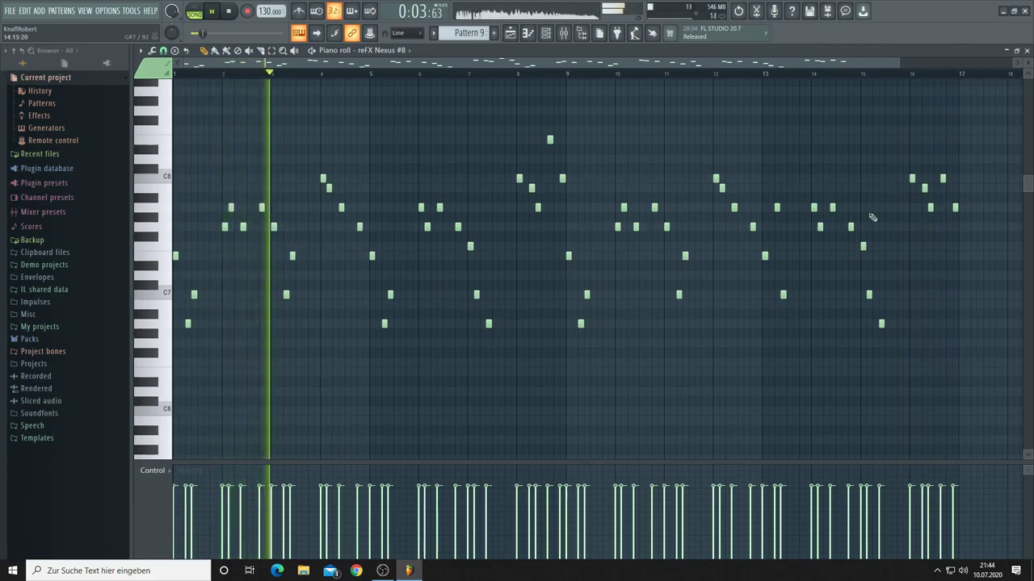
drag(977, 107, 154, 253)
scroll(230, 65, up, 3)
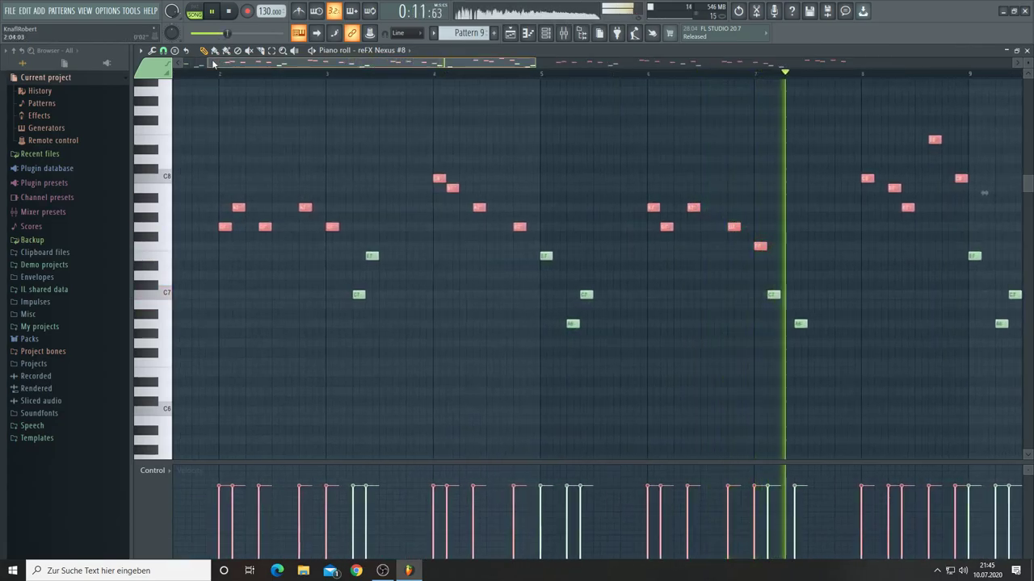
drag(212, 62, 143, 65)
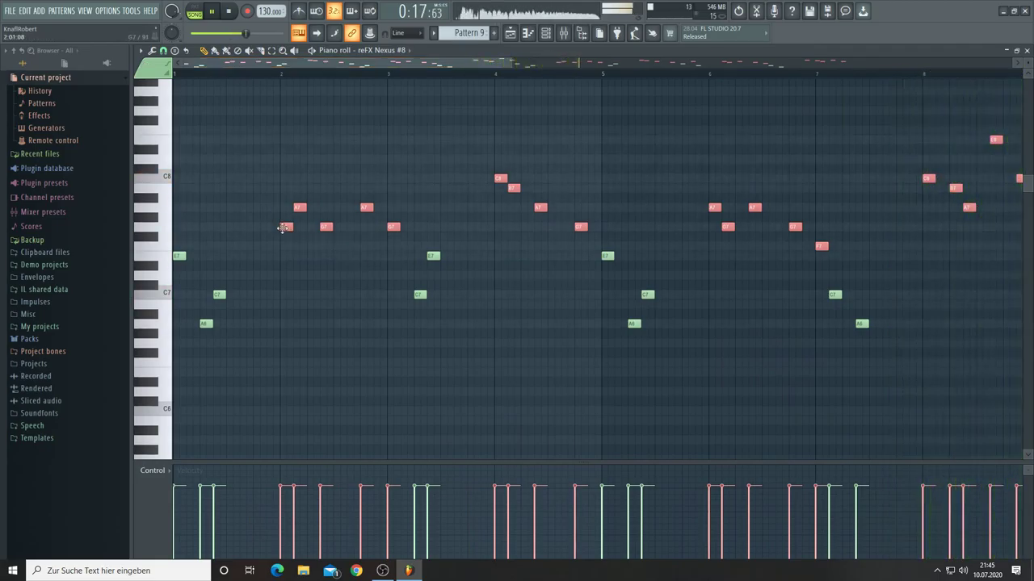
drag(282, 228, 282, 347)
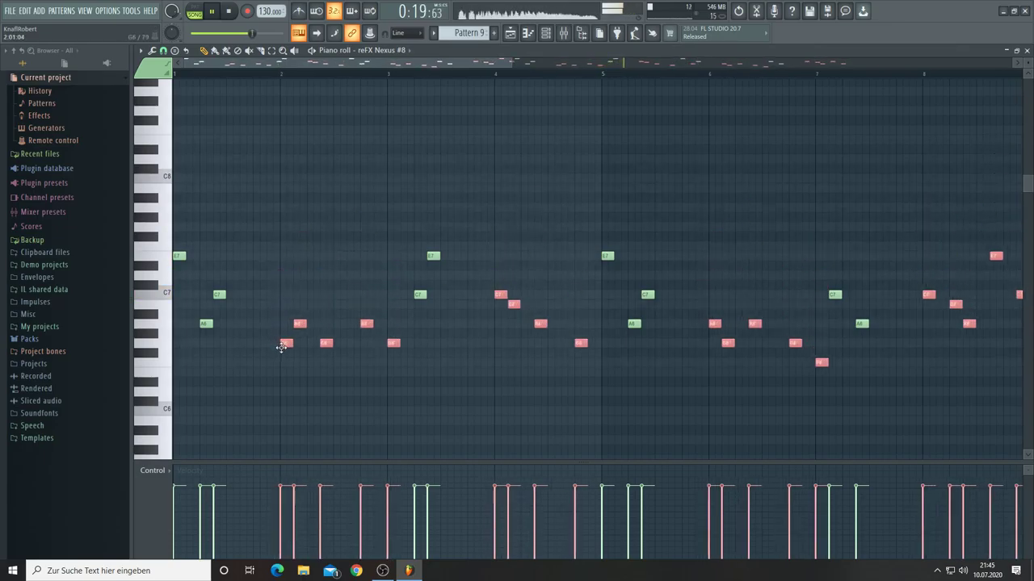
key(ctrl+d)
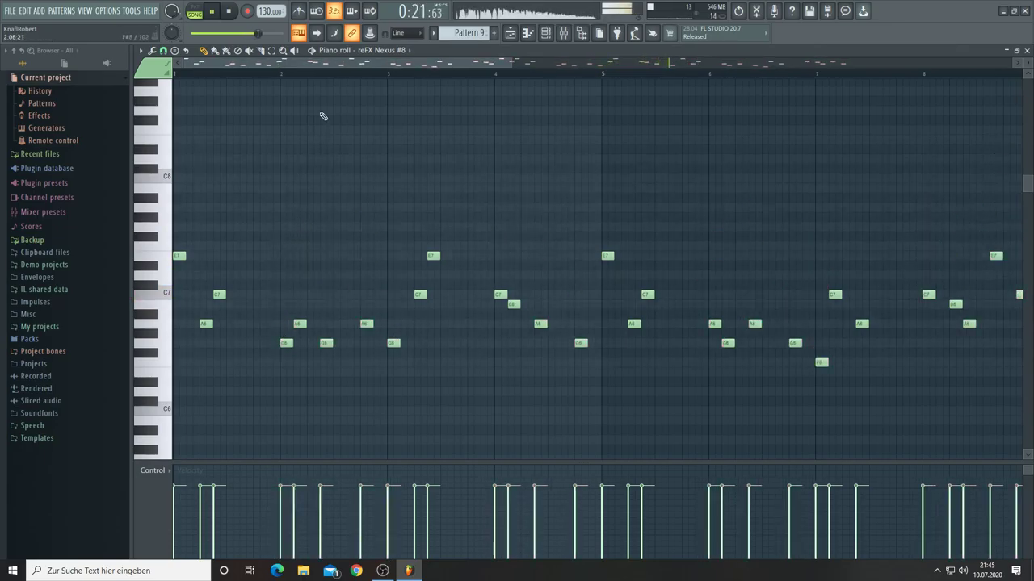
scroll(686, 102, down, 4)
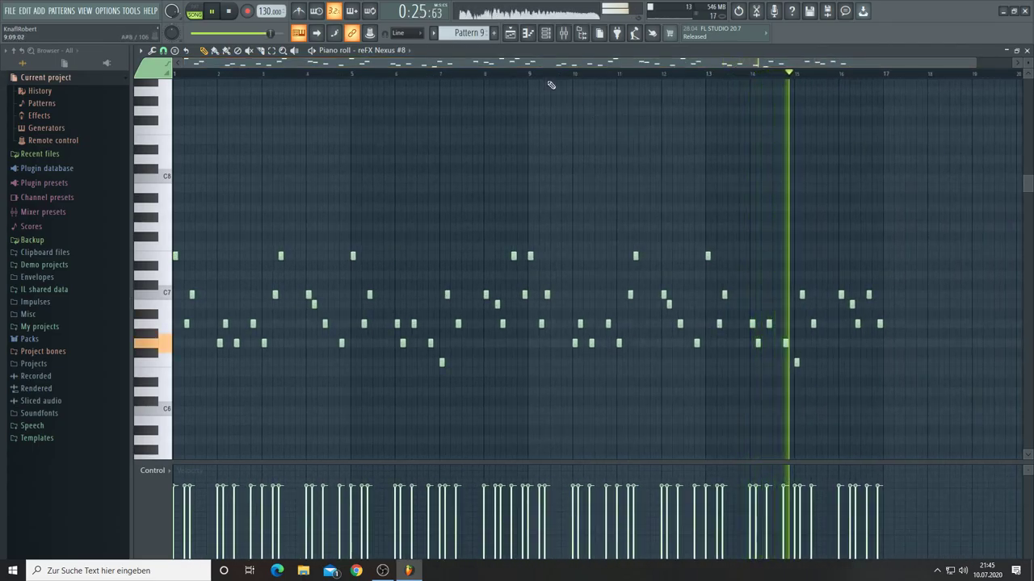
Step: Reopen the reFX Nexus #8 synth and set its output to 50
click(546, 35)
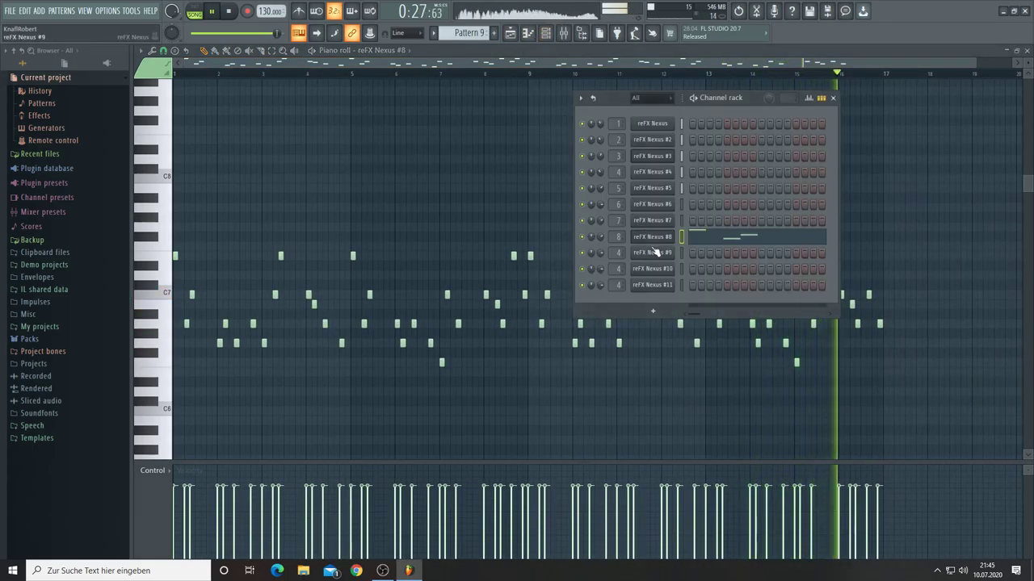
click(652, 237)
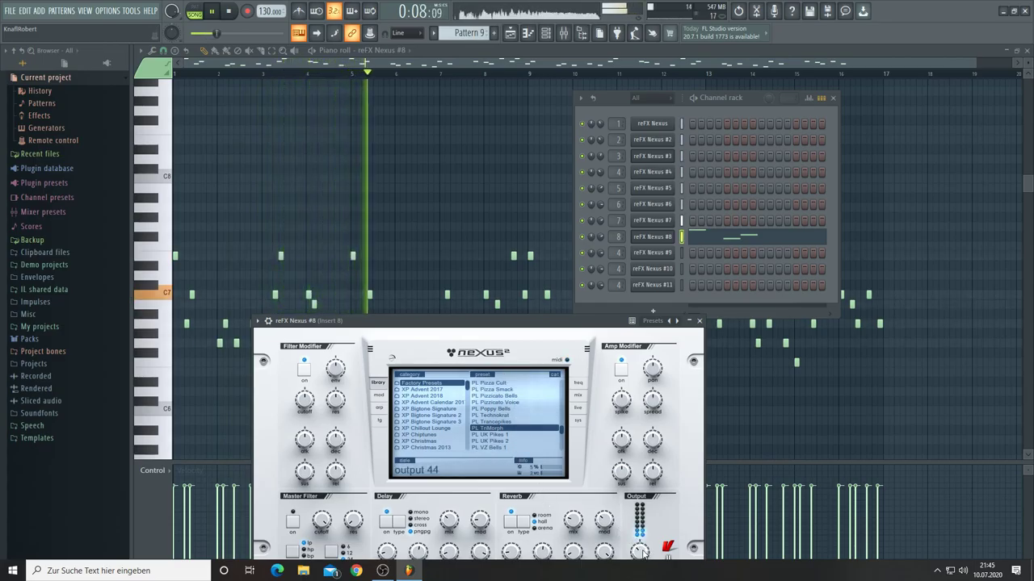
mouse_move(642, 536)
drag(641, 536, 646, 543)
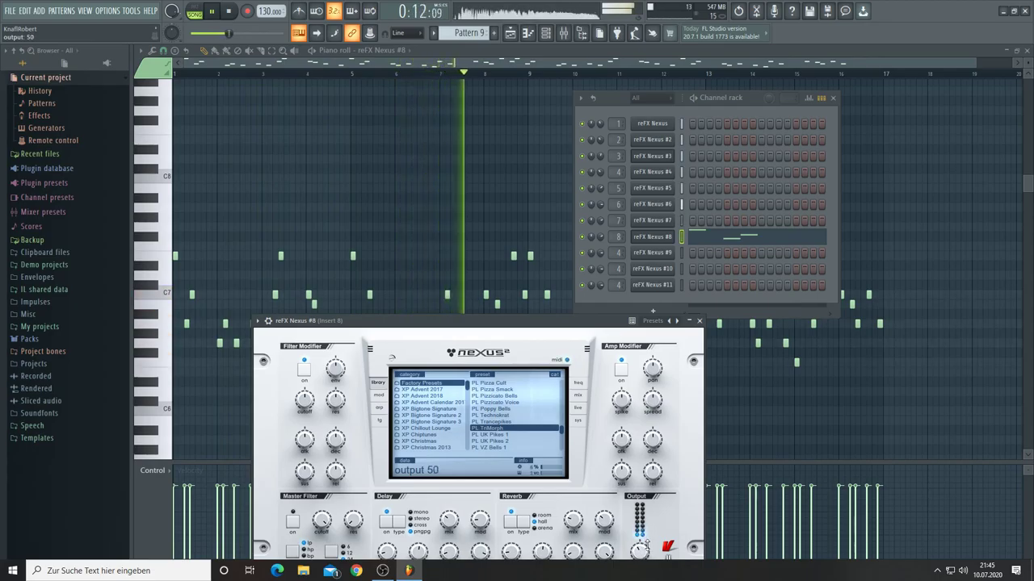
Step: Select all clips on Tracks 1 to 9 in the playlist and duplicate the 16-bar block repeatedly through bar 240
click(510, 32)
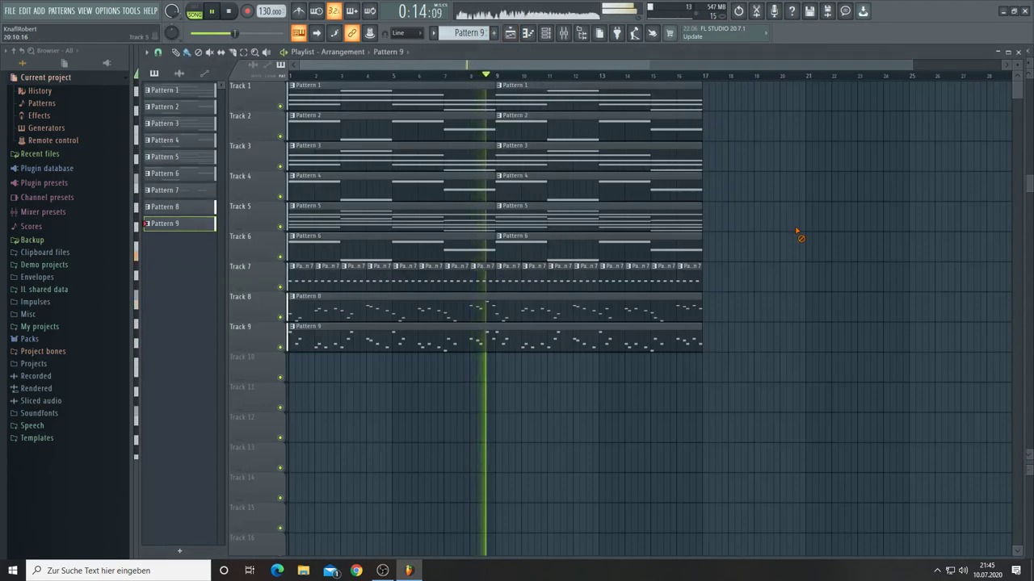
drag(757, 378, 292, 79)
key(ctrl+b)
key(ctrl+b)
key(ctrl+b)
key(ctrl+b)
key(ctrl+b)
key(ctrl+b)
key(ctrl+b)
key(ctrl+b)
key(ctrl+b)
key(ctrl+b)
key(ctrl+b)
key(ctrl+b)
key(ctrl+b)
key(ctrl+b)
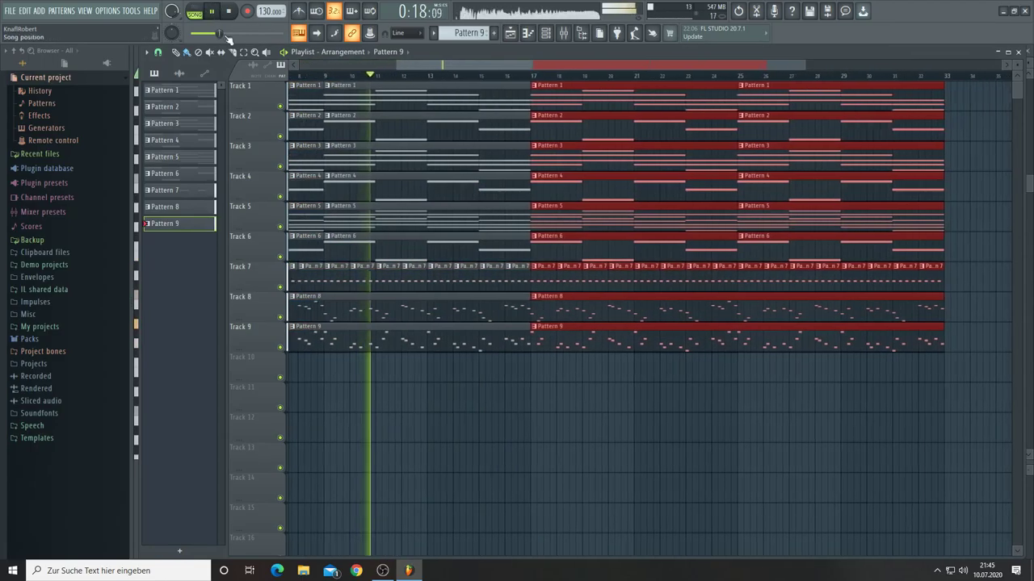
Step: Stop playback and delete the clips in bars 1 to 8 on Tracks 1 to 7 and the first Pattern 8 clip on Track 8
drag(892, 62, 295, 65)
key(space)
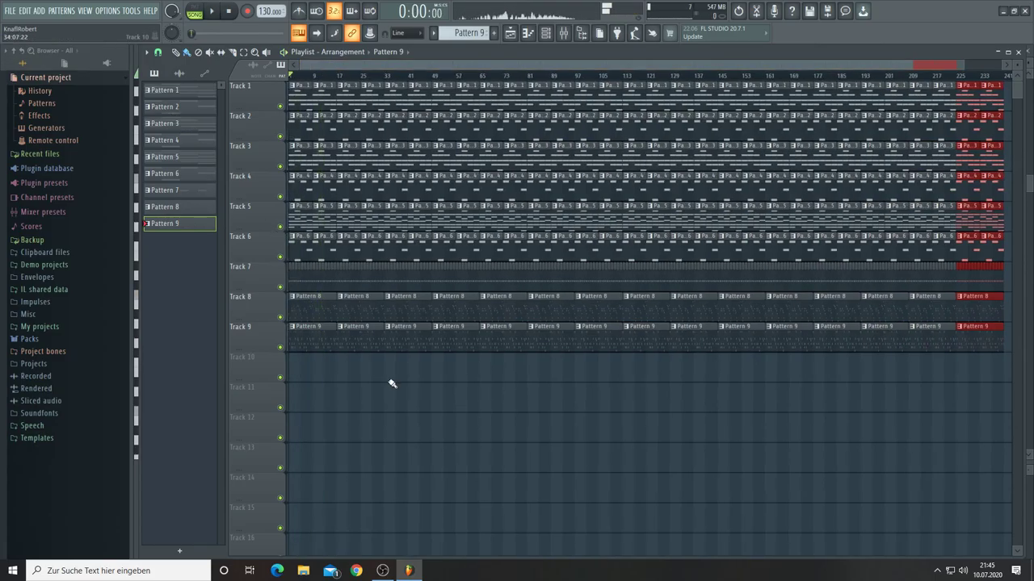
drag(298, 99, 304, 278)
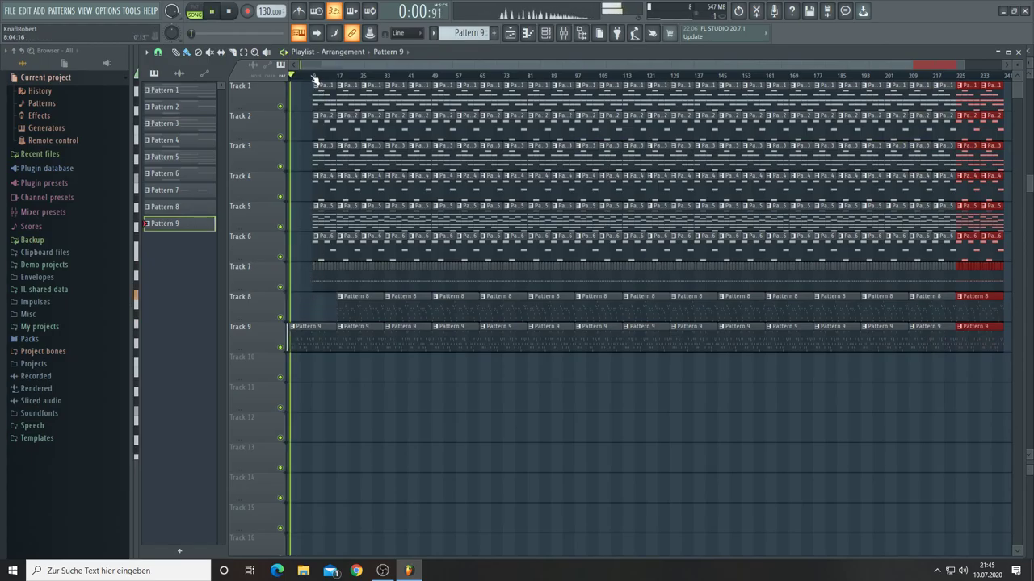
scroll(313, 65, up, 5)
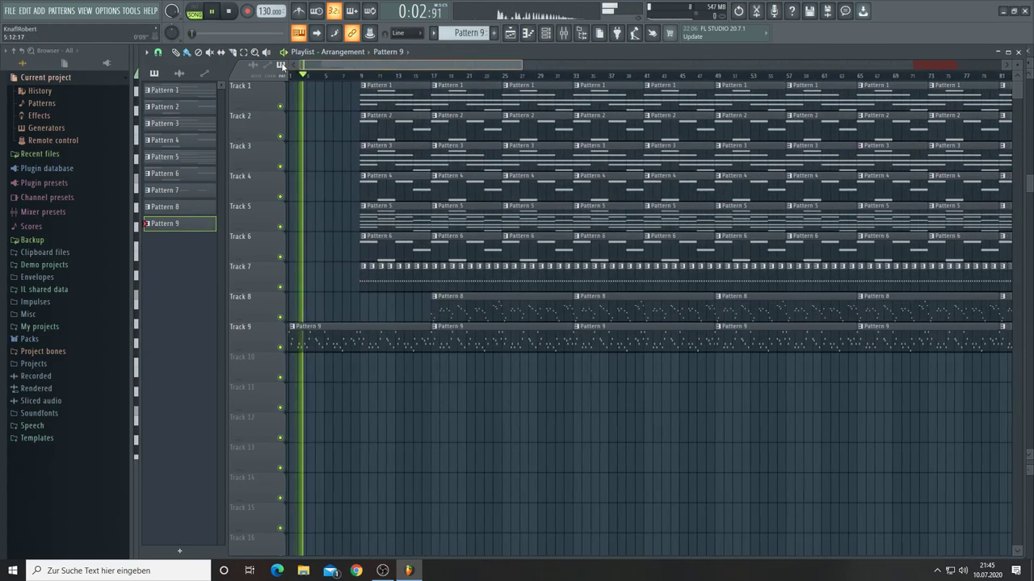
Step: Clear the clips in bars 9 to 16 on Tracks 2 to 7 and replace the opening Pattern 9 clip with Pattern 8 on Track 8
mouse_move(364, 134)
mouse_down()
mouse_move(377, 175)
mouse_move(364, 281)
mouse_move(426, 281)
mouse_up()
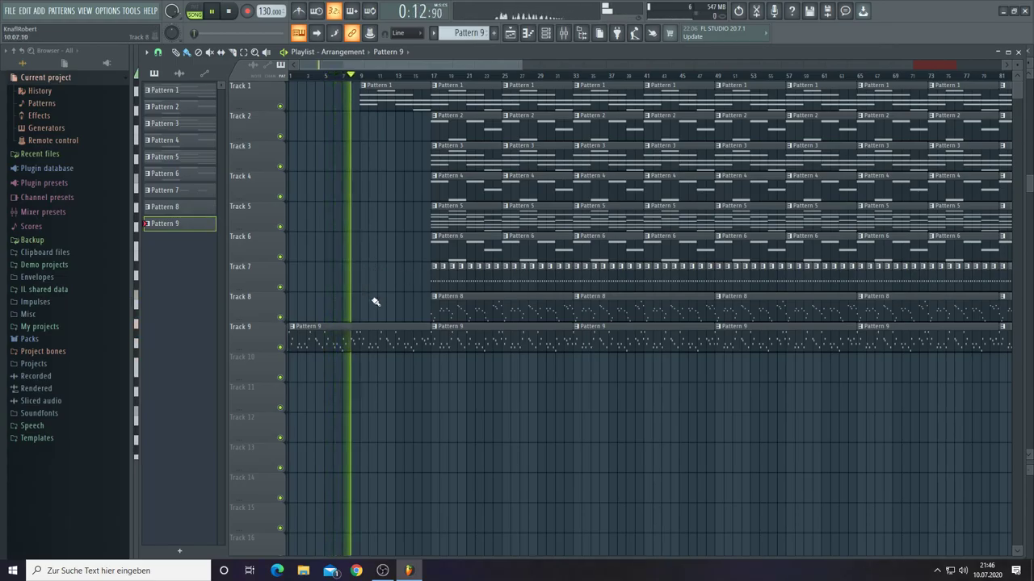
key(space)
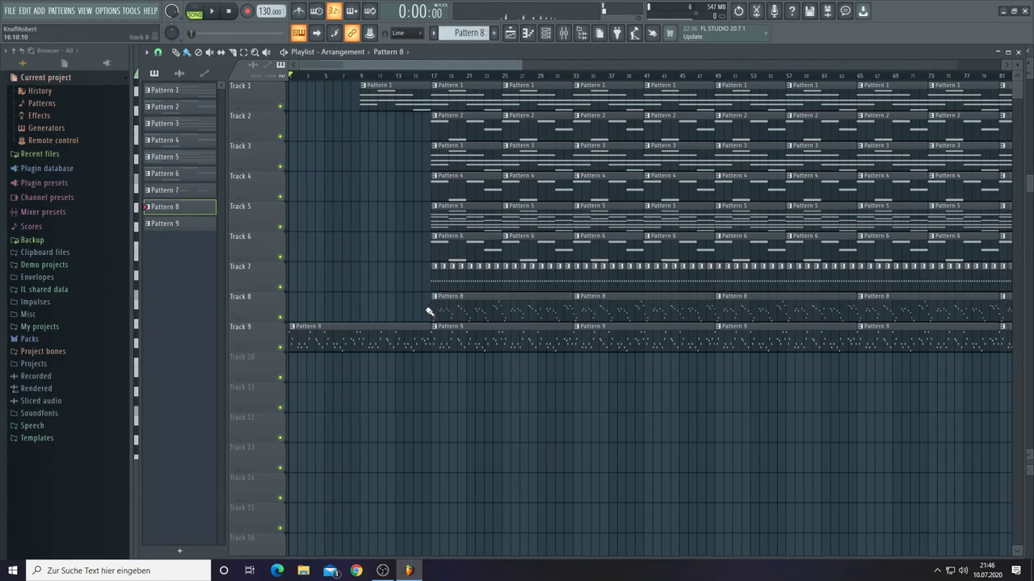
right_click(325, 341)
key(space)
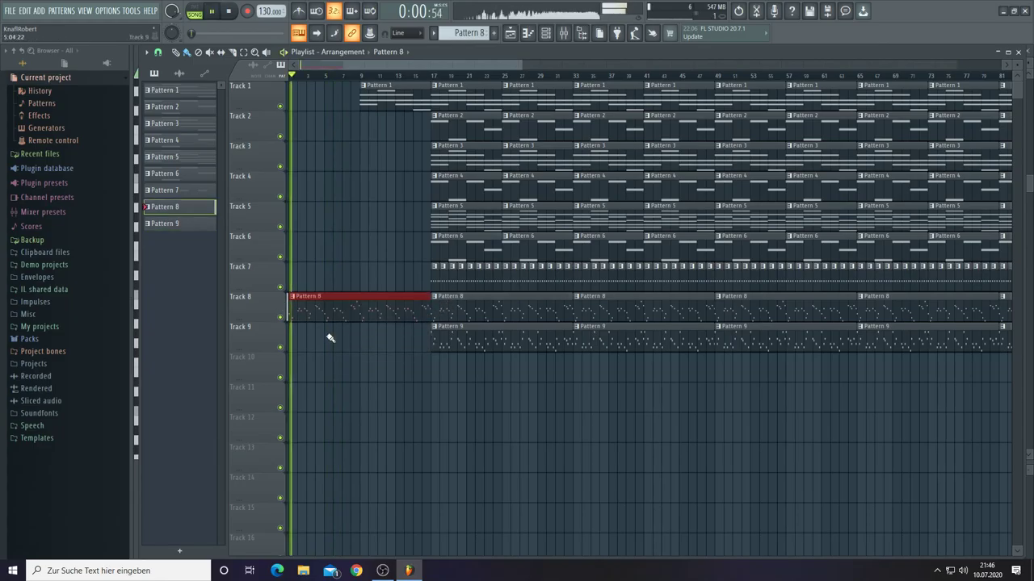
right_click(330, 338)
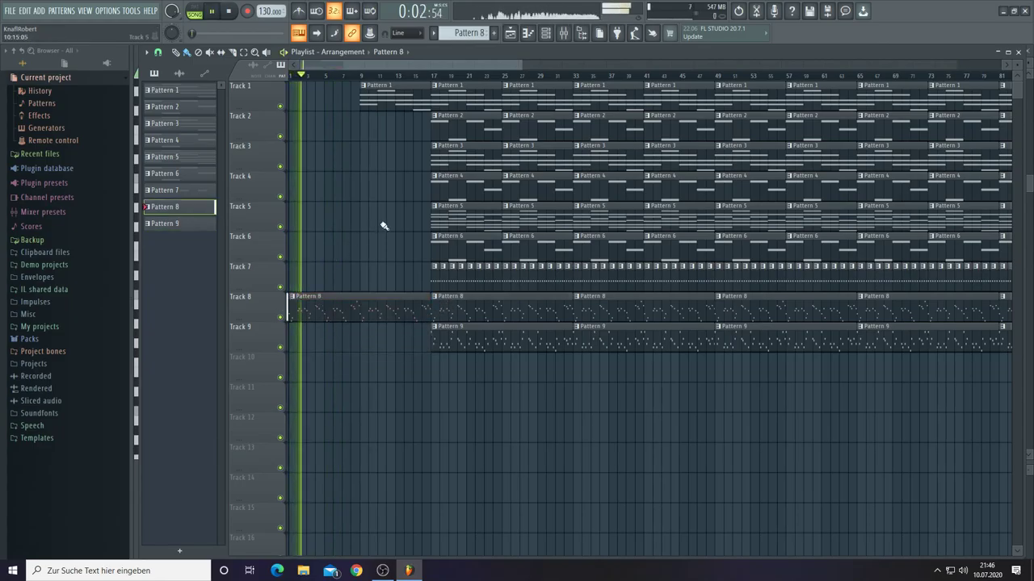
Step: Delete the clips in bars 17 to 24 on Tracks 3 to 7
right_click(440, 157)
right_click(448, 187)
right_click(449, 217)
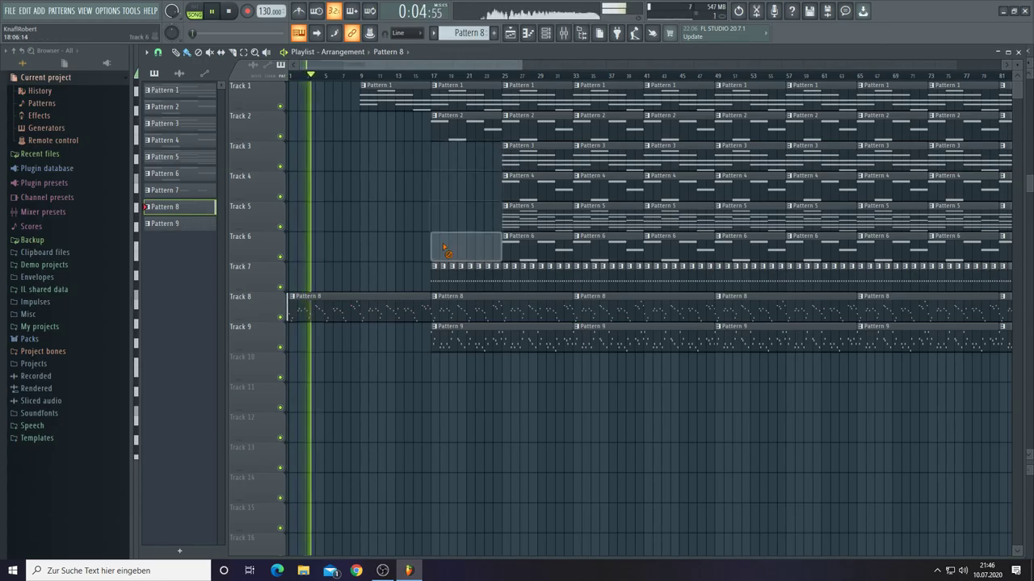
right_click(449, 247)
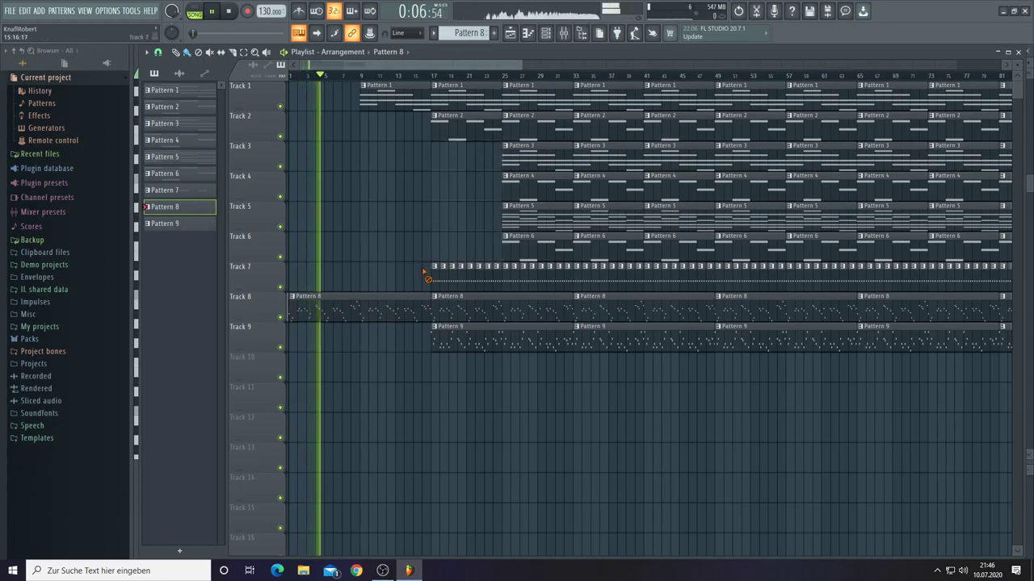
right_click(426, 275)
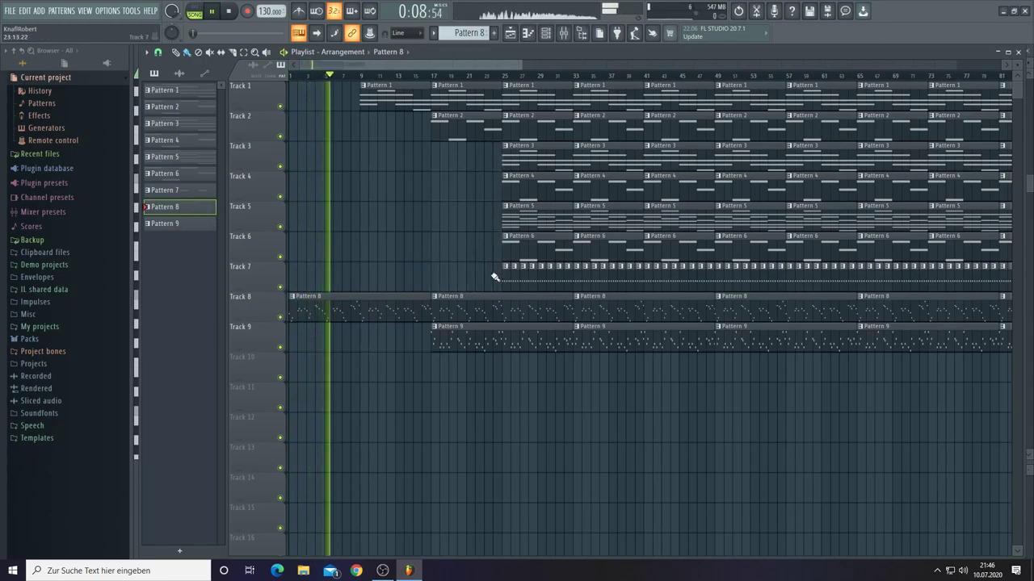
Step: Delete early clips to stagger the entries: Track 5 from bar 33, Track 4 from bar 41 and Track 3 from bar 49
right_click(509, 216)
right_click(513, 189)
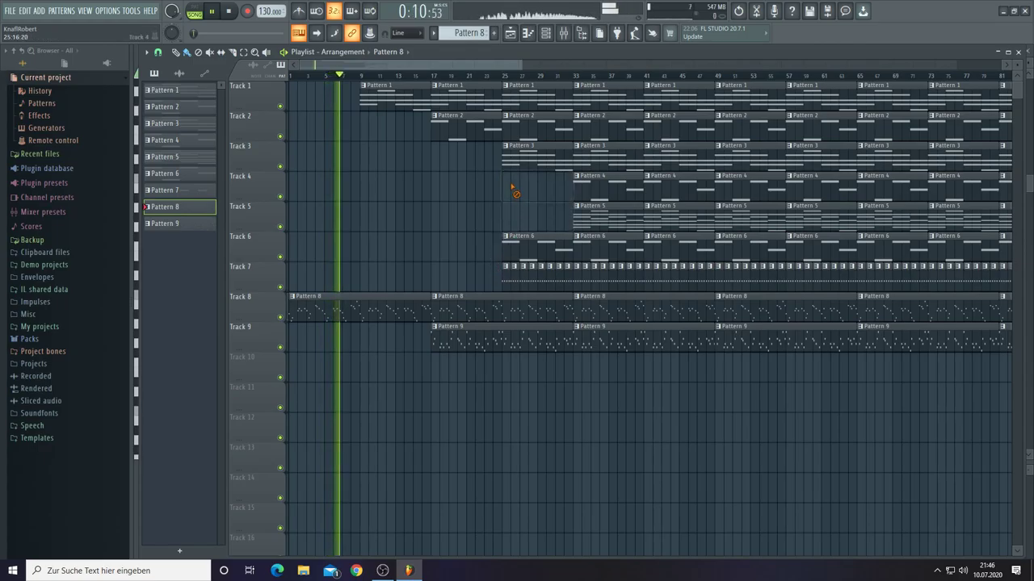
right_click(512, 168)
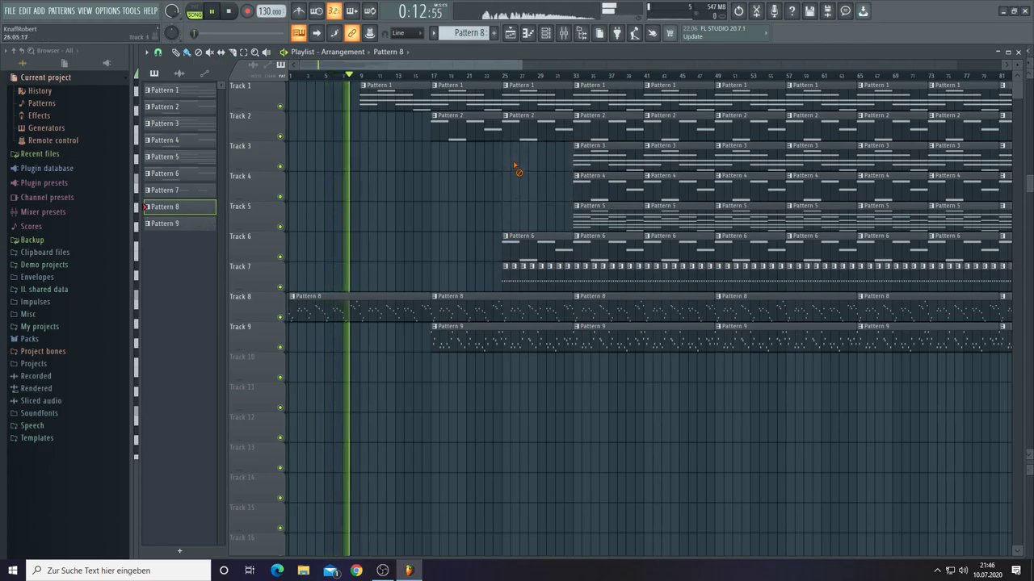
right_click(588, 183)
right_click(630, 161)
right_click(665, 166)
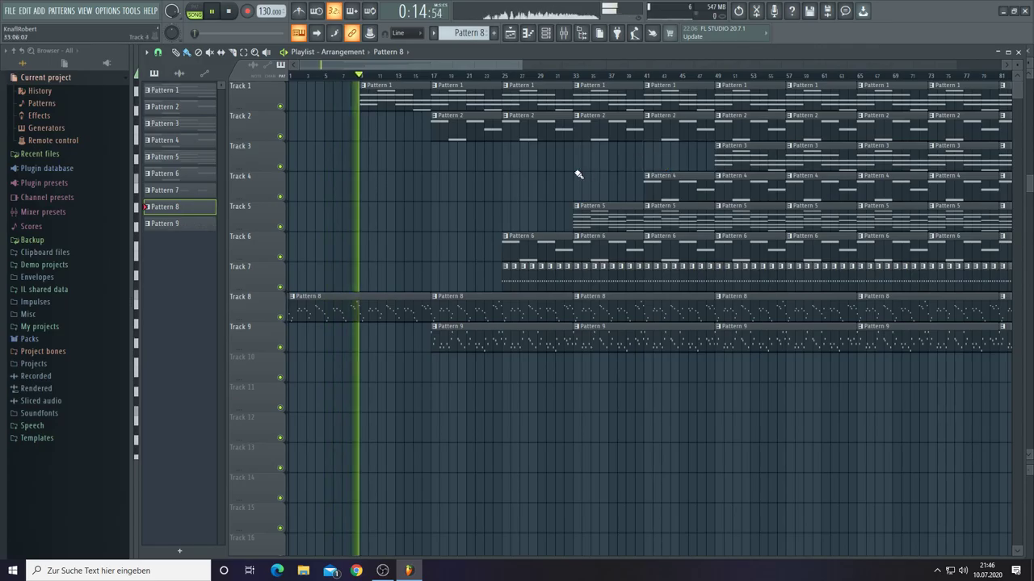
Step: Delete the Pattern 9 clips on Track 9 before bar 65
right_click(467, 343)
right_click(638, 343)
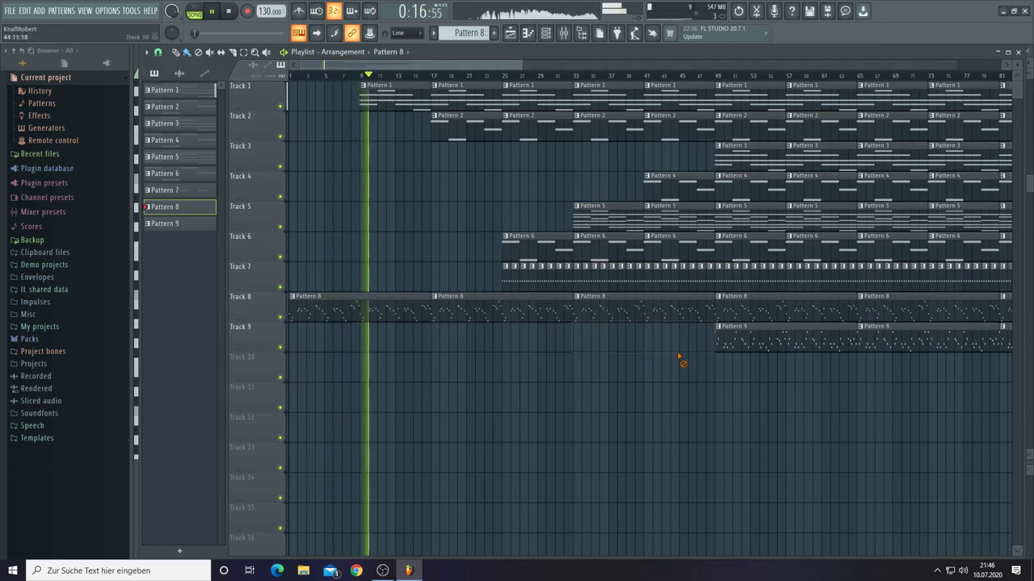
right_click(751, 349)
Step: Delete the clips in bars 65 to 72 on Tracks 6 and 7, bars 73 to 96 on Track 3 and bars 73 to 112 on Track 4
drag(521, 63, 787, 85)
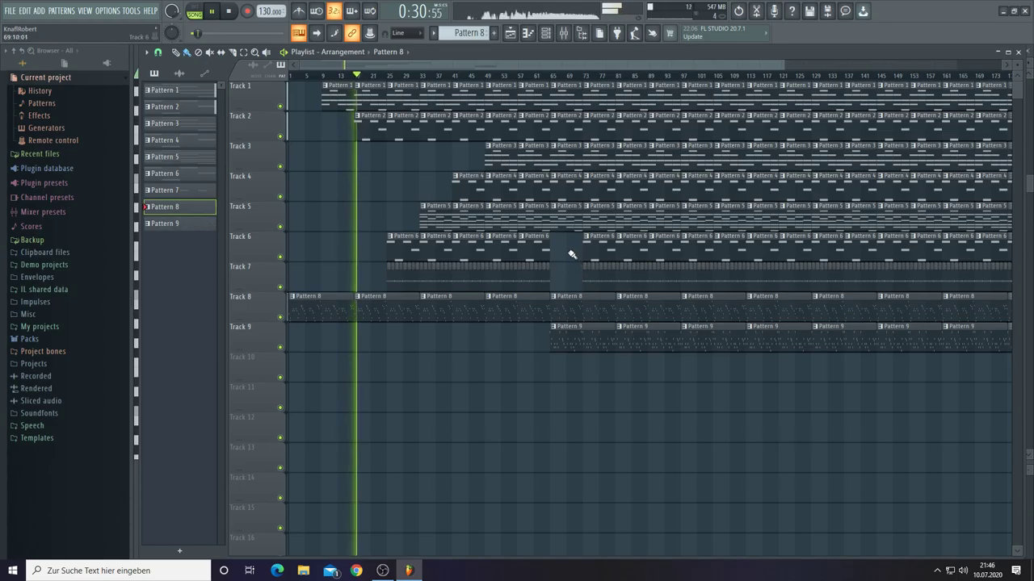
right_click(597, 177)
right_click(595, 153)
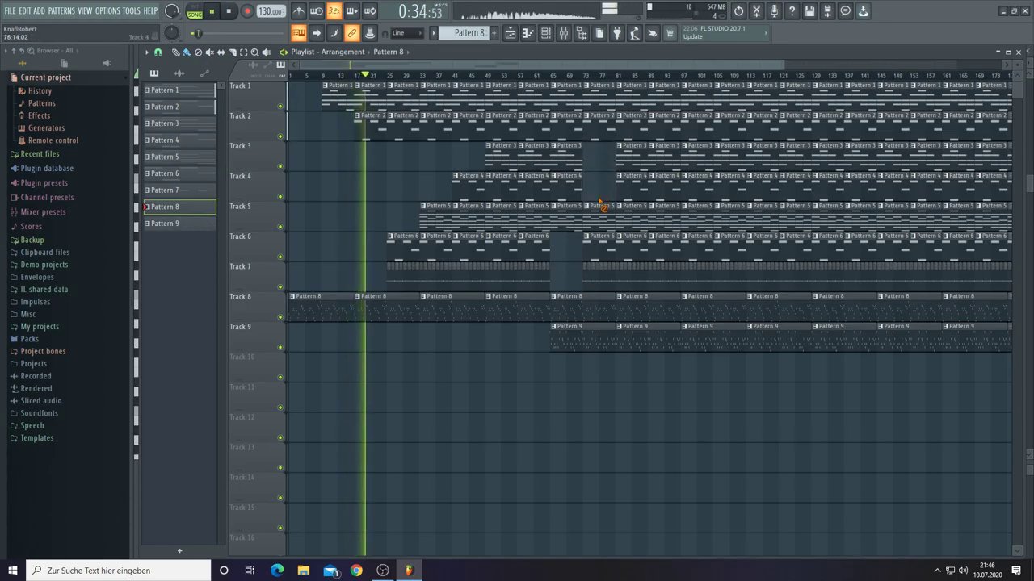
right_click(622, 180)
right_click(665, 171)
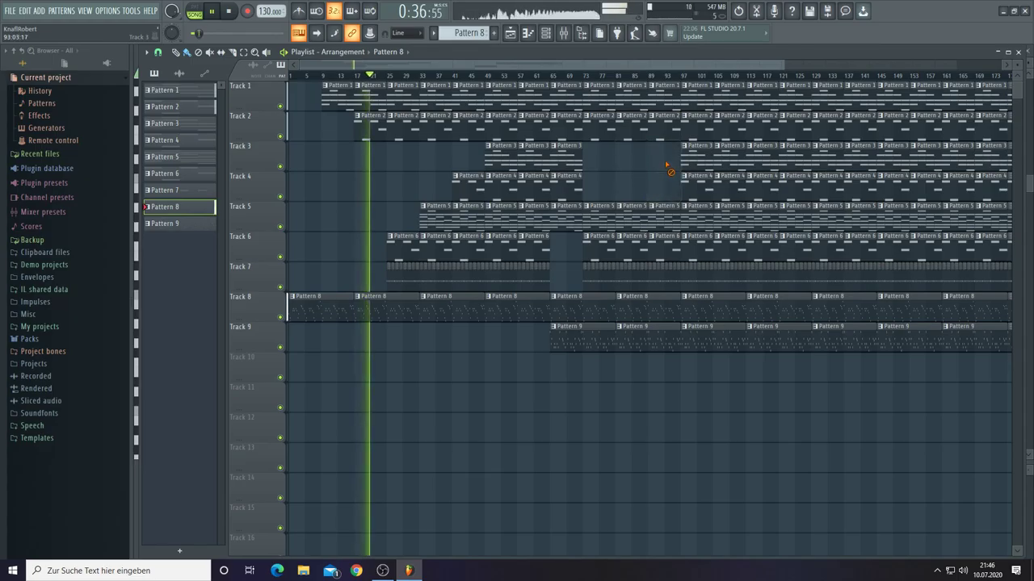
right_click(685, 176)
right_click(702, 182)
right_click(720, 188)
right_click(737, 193)
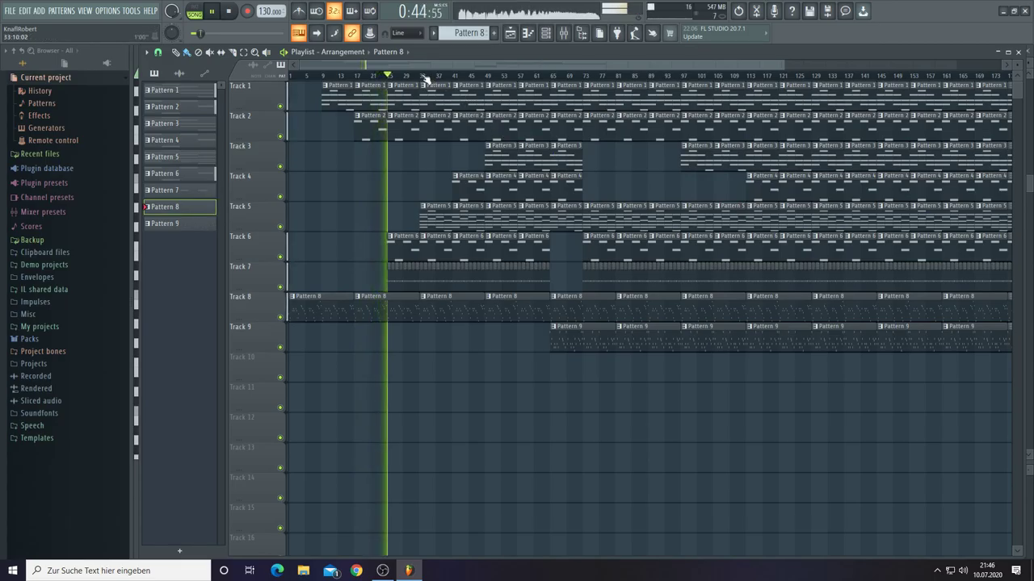
Step: Open the reFX Nexus #7 synth from the channel rack and restart the song from the beginning
scroll(390, 78, up, 2)
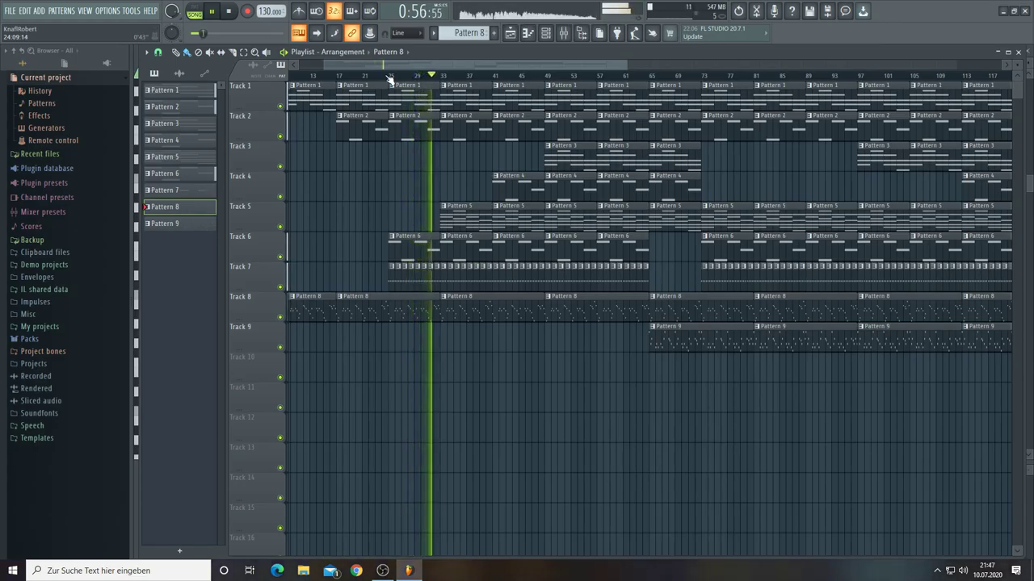
click(546, 36)
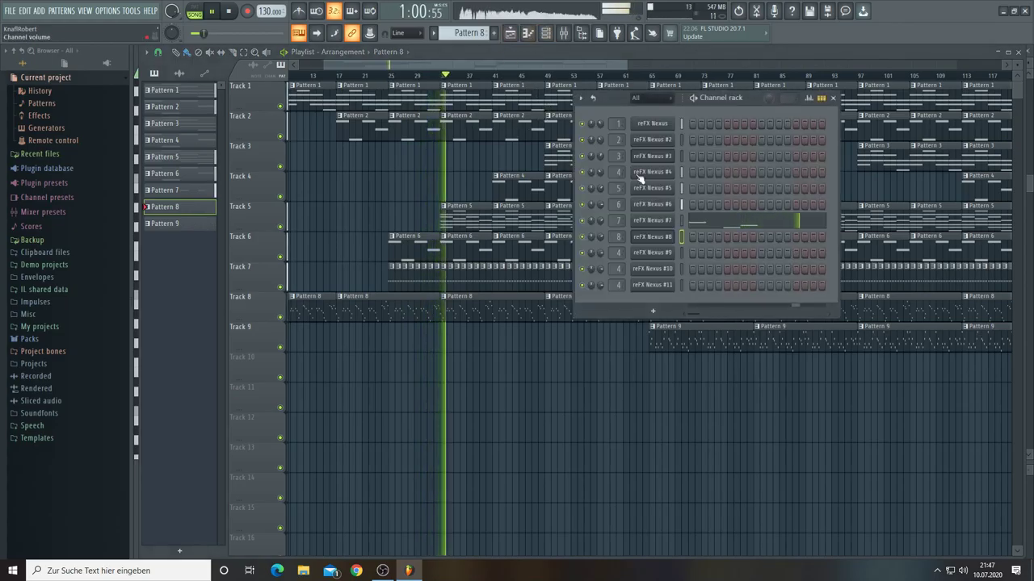
click(655, 221)
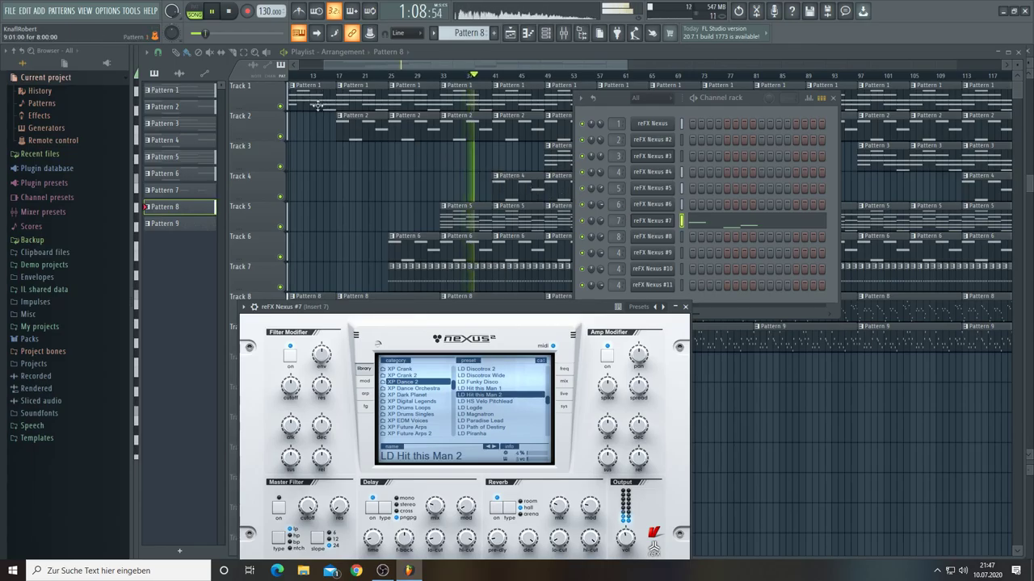
click(231, 15)
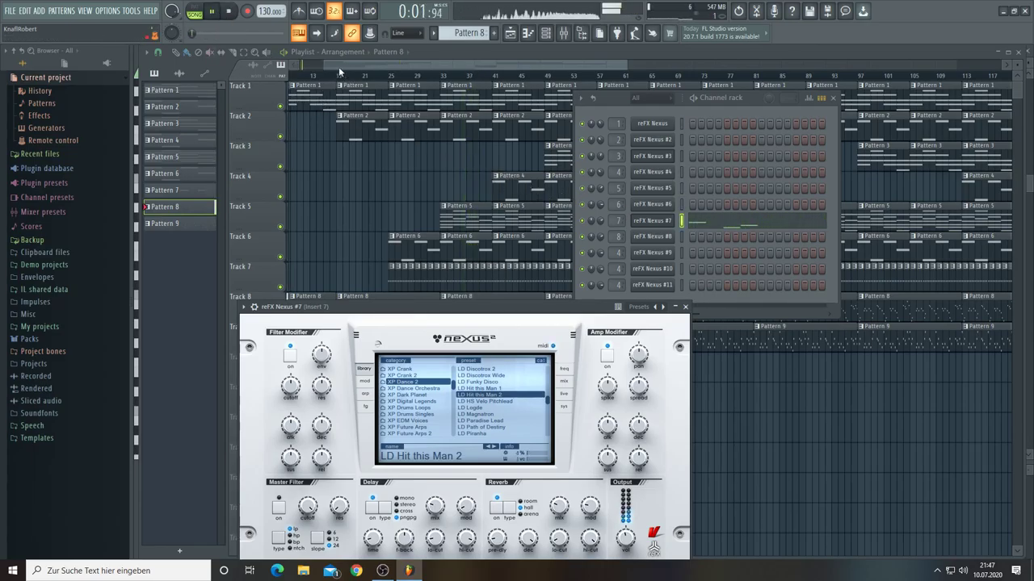
Step: Record reFX Nexus #7 modulation wheel automation into a new Pattern 10 with playlist auto-scroll on, stopping at about bar 145
drag(339, 66, 274, 70)
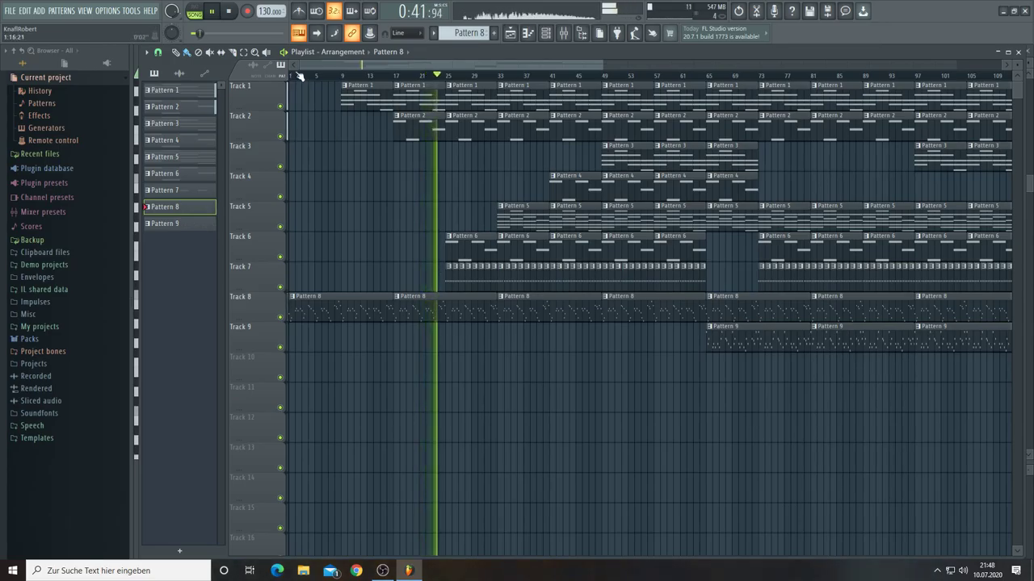
scroll(298, 76, up, 5)
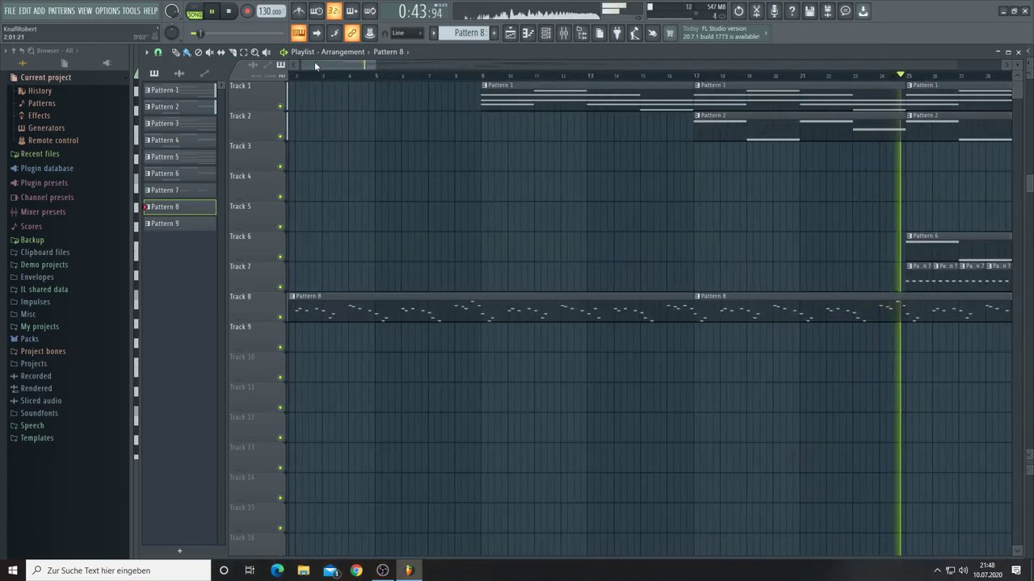
click(297, 63)
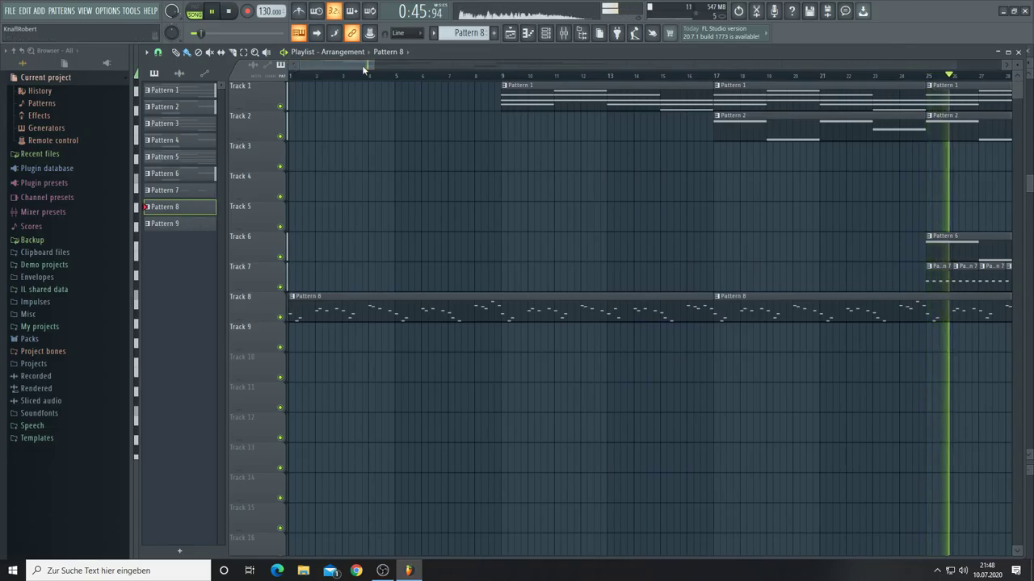
mouse_move(371, 65)
mouse_down()
mouse_move(388, 65)
mouse_move(352, 58)
mouse_up()
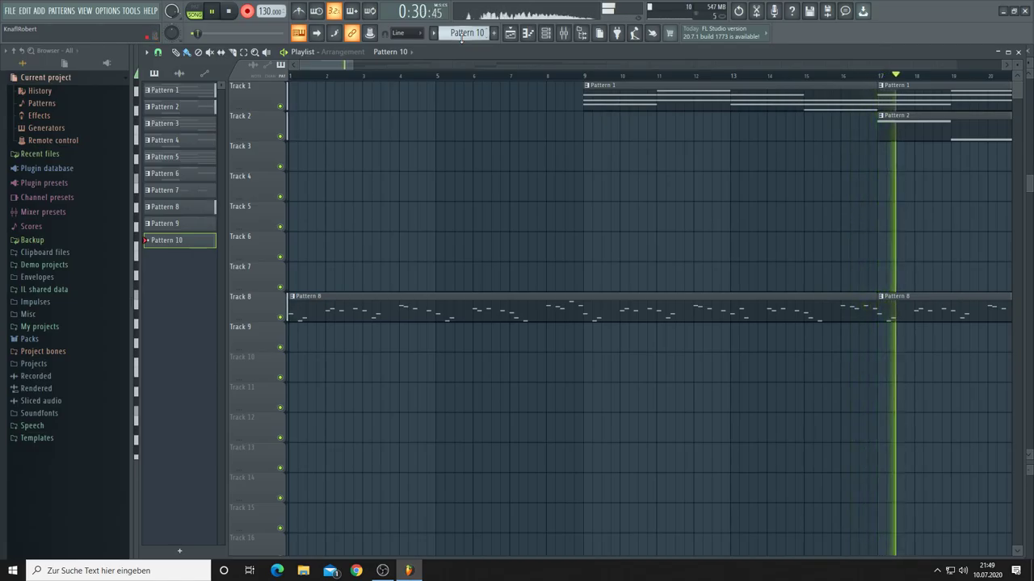
click(317, 33)
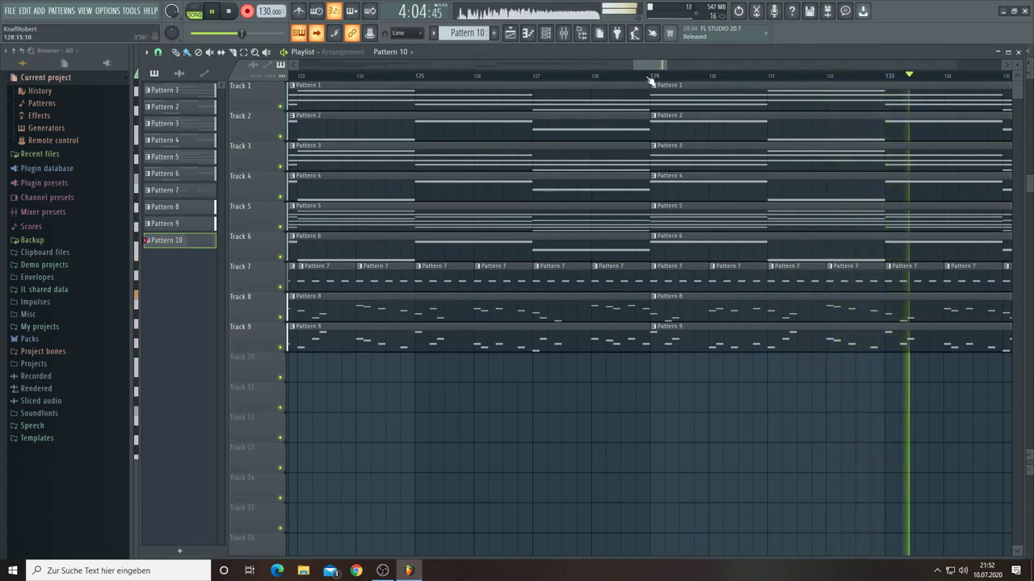
drag(656, 65, 742, 75)
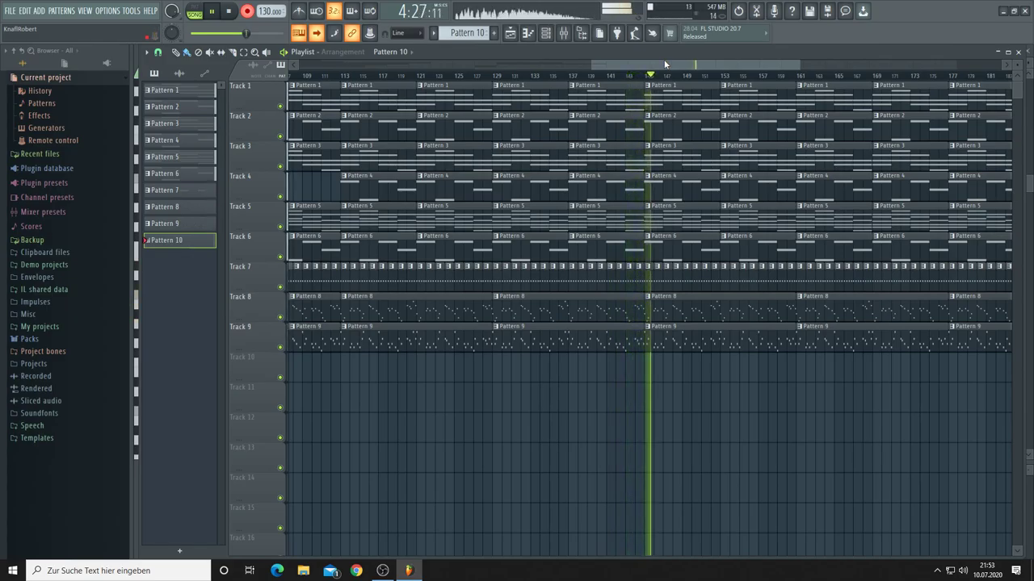
key(space)
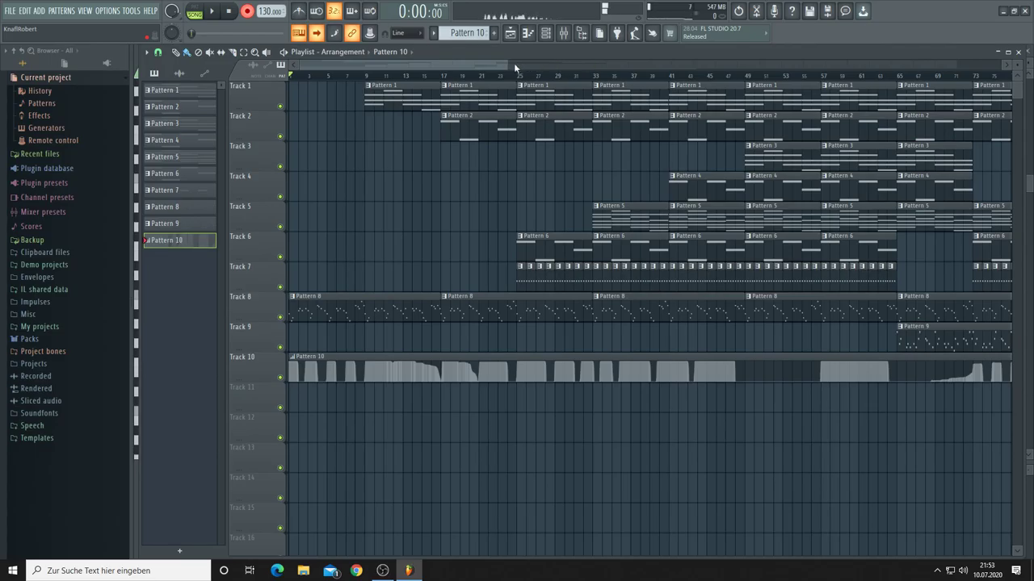
Step: Select all clips on Tracks 1 to 9 beyond the end of the Pattern 10 automation and delete them
drag(505, 64, 1017, 127)
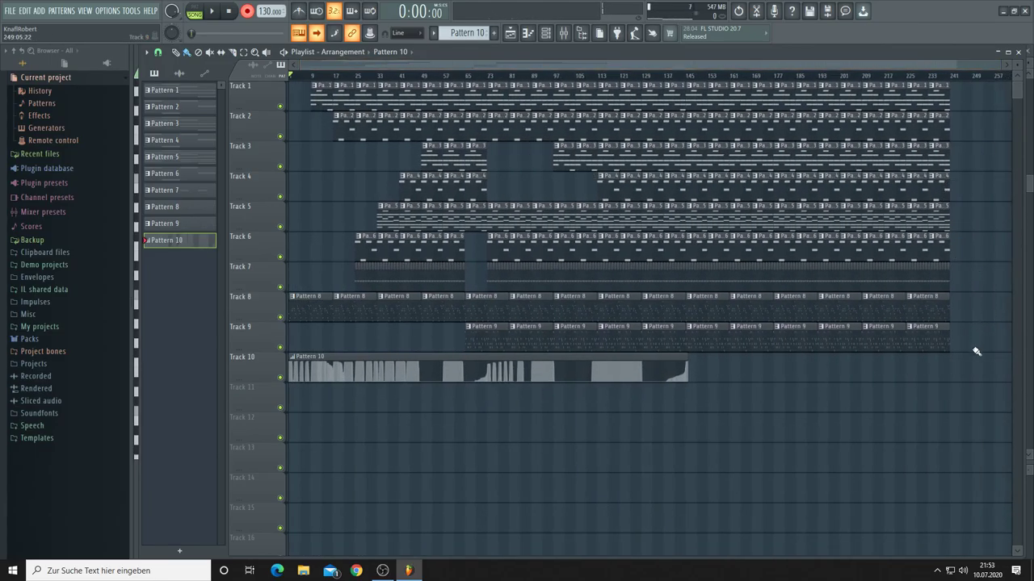
drag(976, 352, 708, 76)
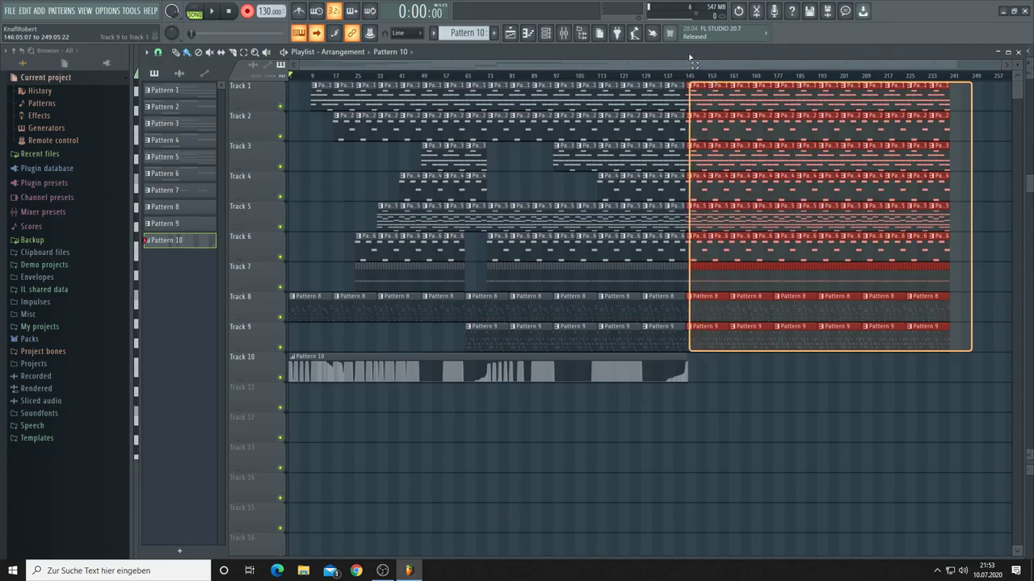
drag(690, 57, 689, 56)
key(Delete)
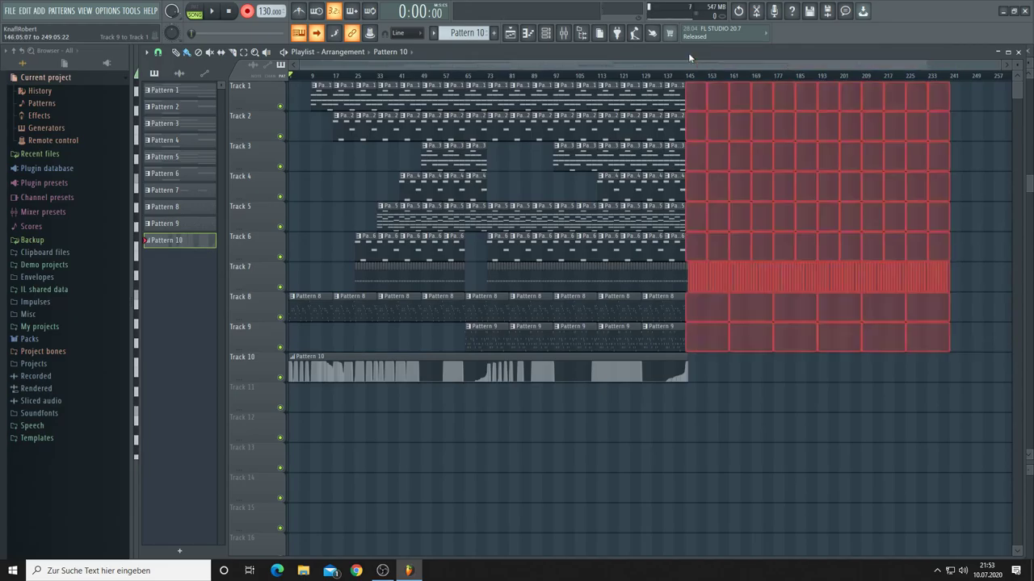
Step: Open the Pattern 10 modulation wheel events for reFX Nexus #7 and examine the recorded curve while the song plays from the start
scroll(686, 79, up, 5)
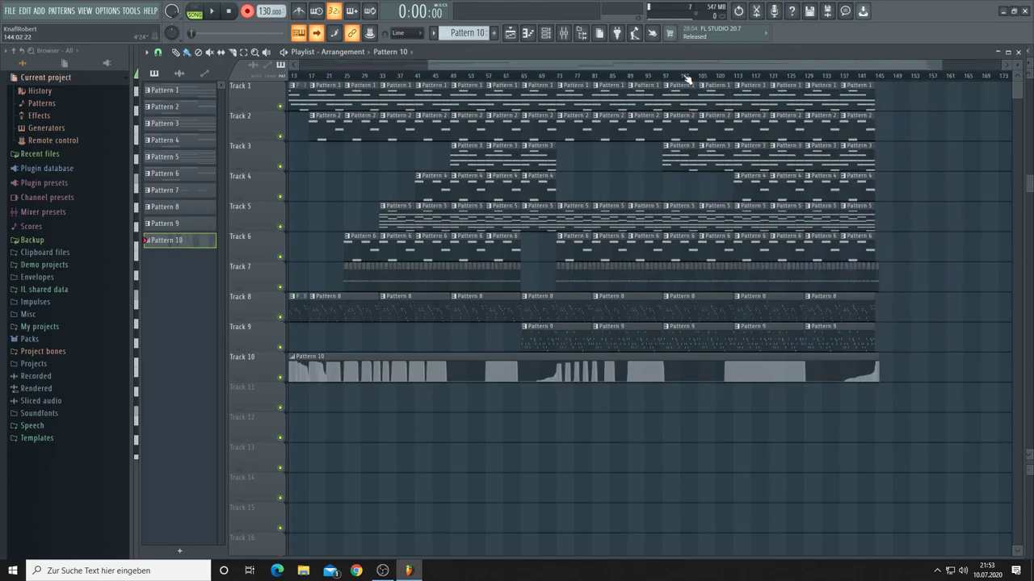
scroll(635, 85, up, 2)
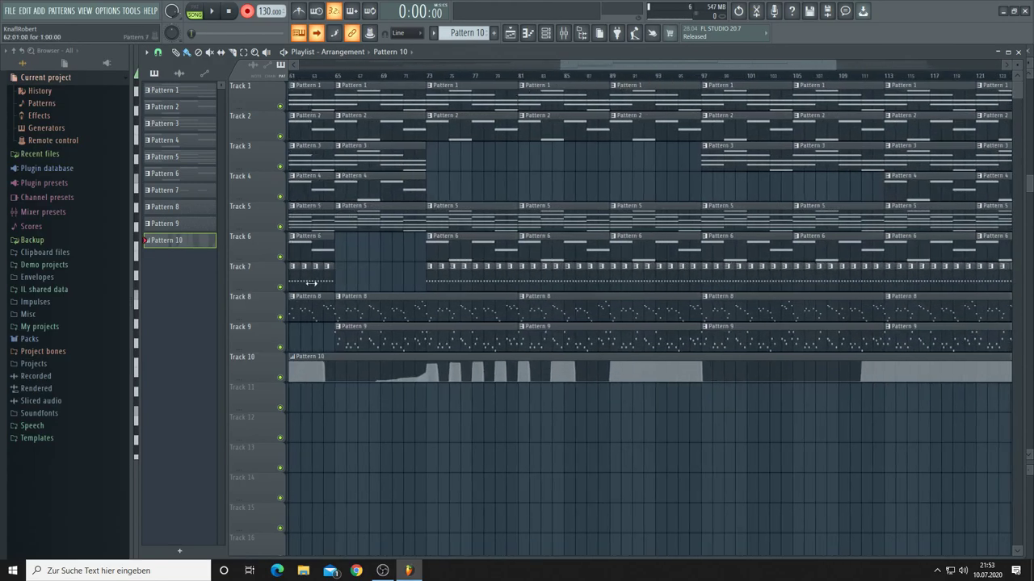
double_click(310, 356)
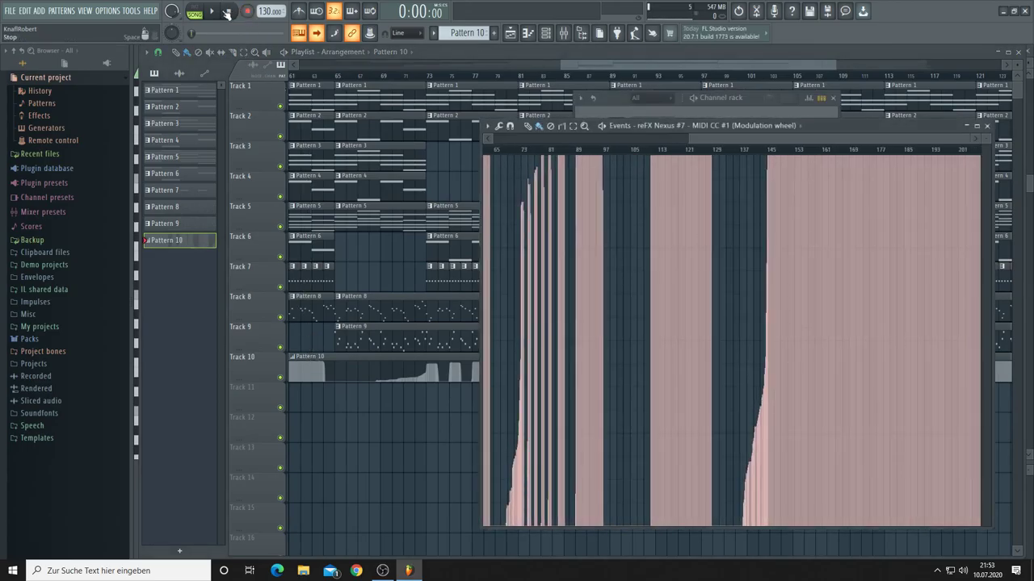
key(space)
scroll(521, 153, up, 4)
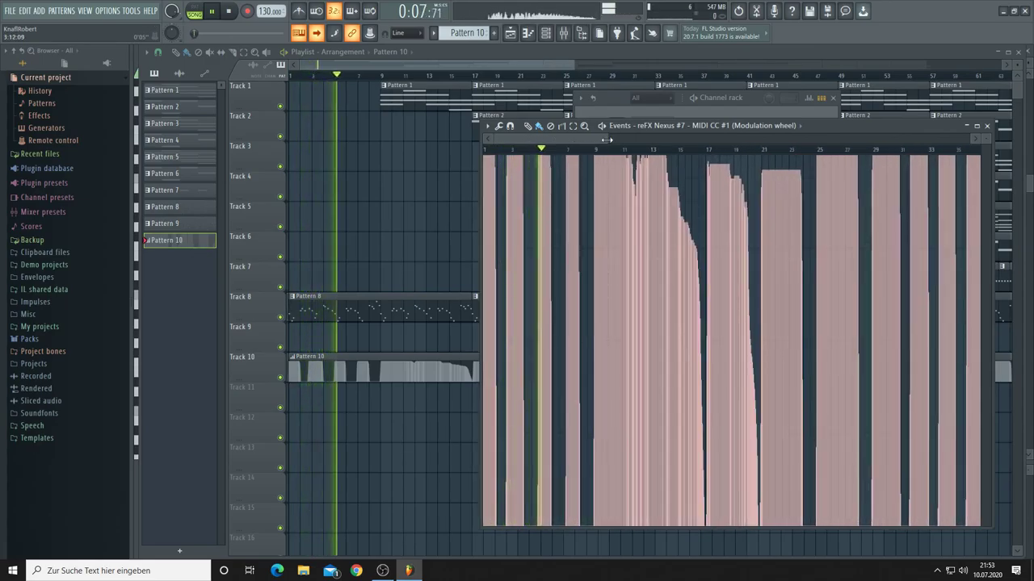
scroll(701, 143, down, 1)
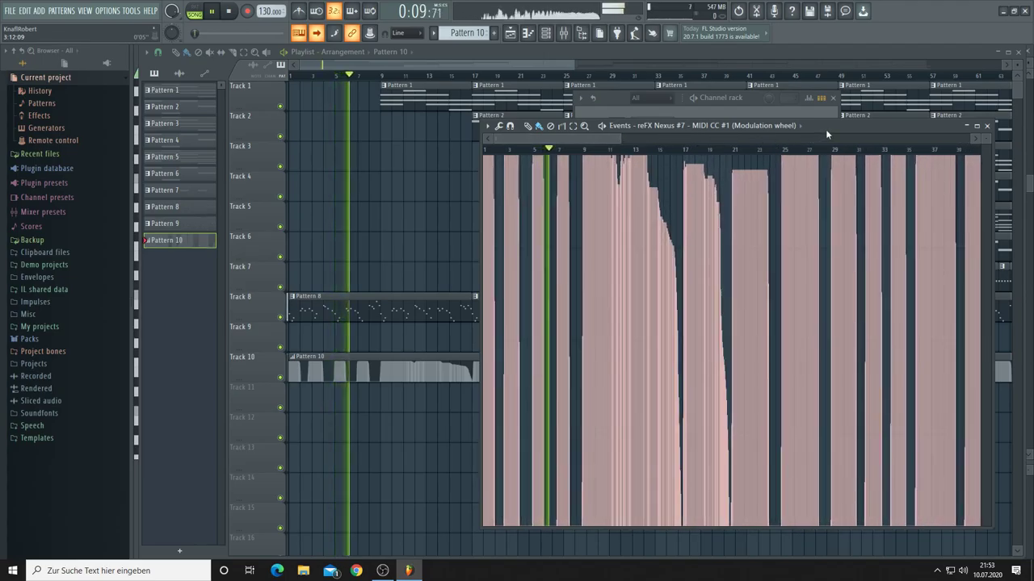
drag(825, 128, 605, 117)
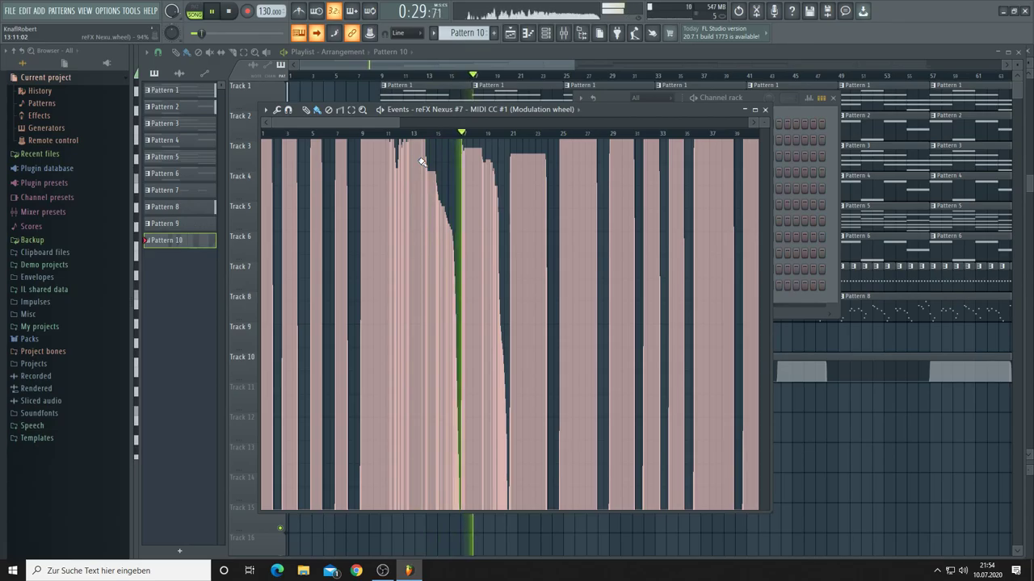
Step: Raise the modulation wheel curve to maximum after bar 17 and square off the sloped rise at bar 21
scroll(450, 138, up, 6)
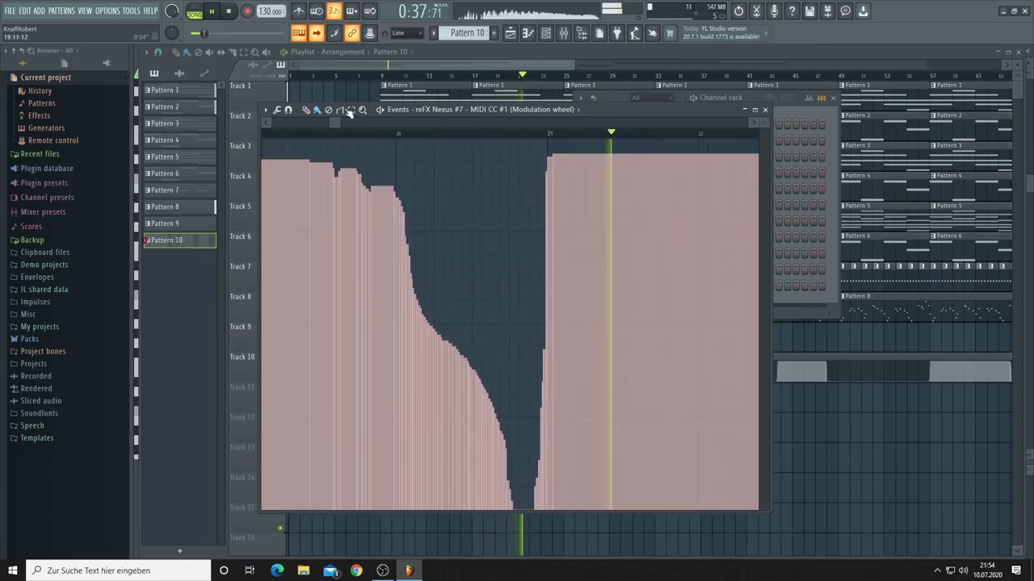
drag(332, 122, 322, 122)
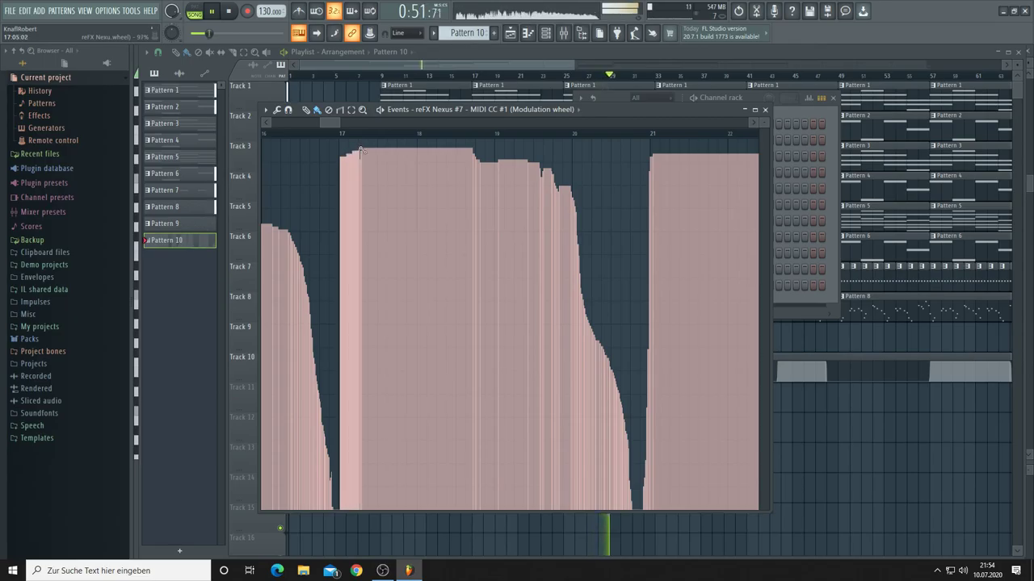
drag(369, 142, 373, 143)
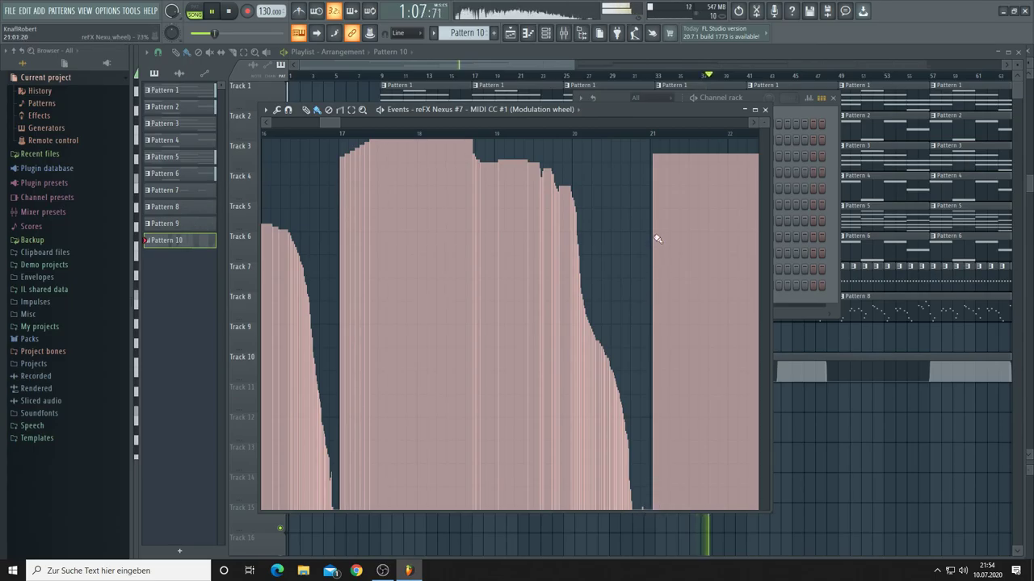
scroll(650, 139, up, 5)
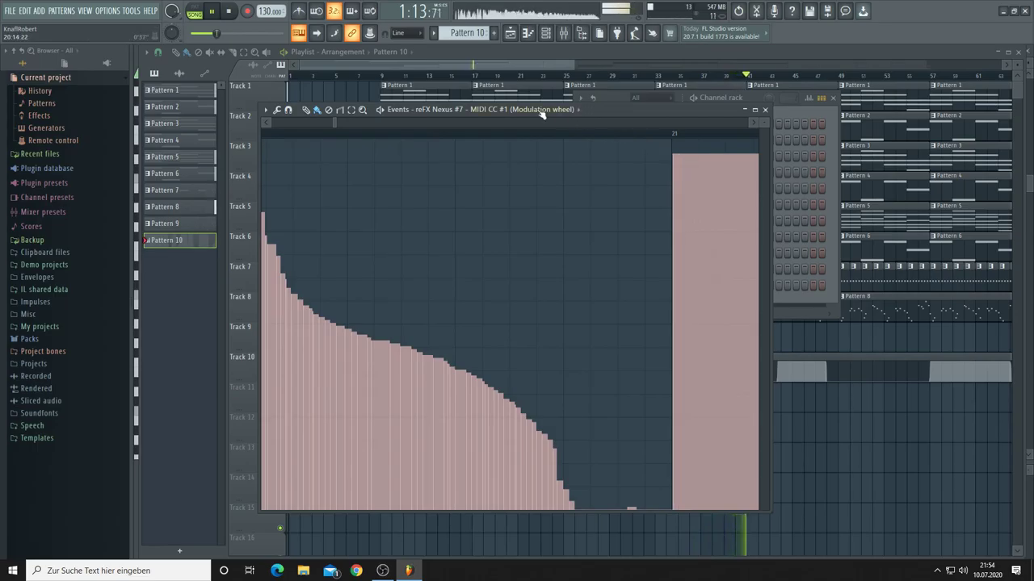
Step: Check the modulation curve from bar 21 onward and square off the edges of the block between bars 57 and 64
scroll(429, 139, down, 6)
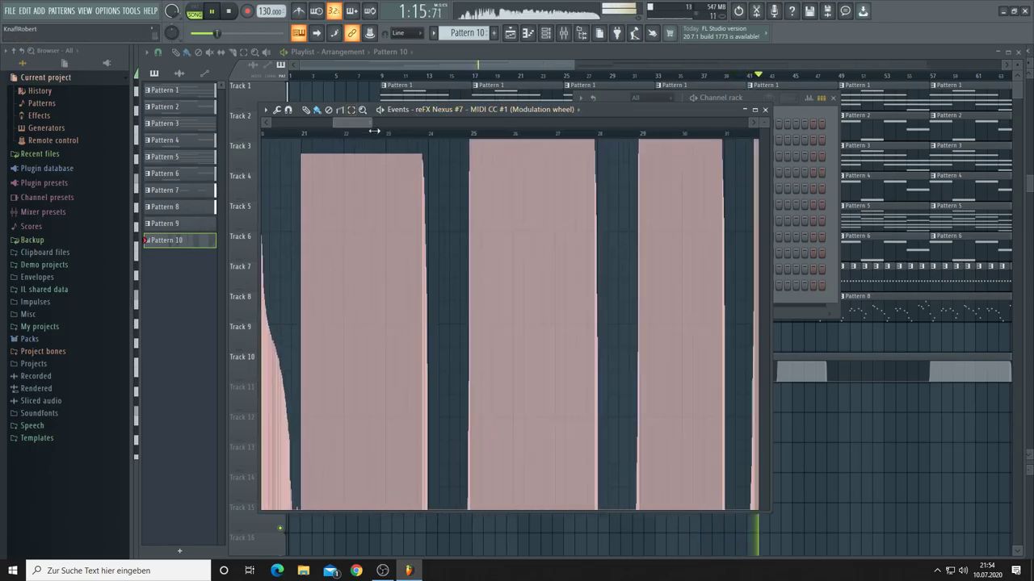
scroll(430, 139, down, 3)
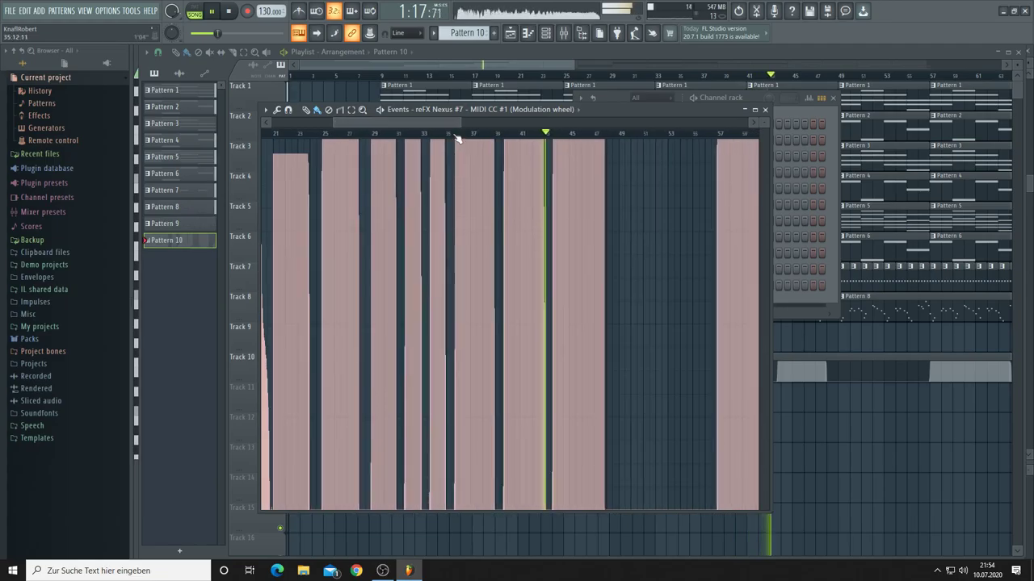
drag(443, 125, 475, 126)
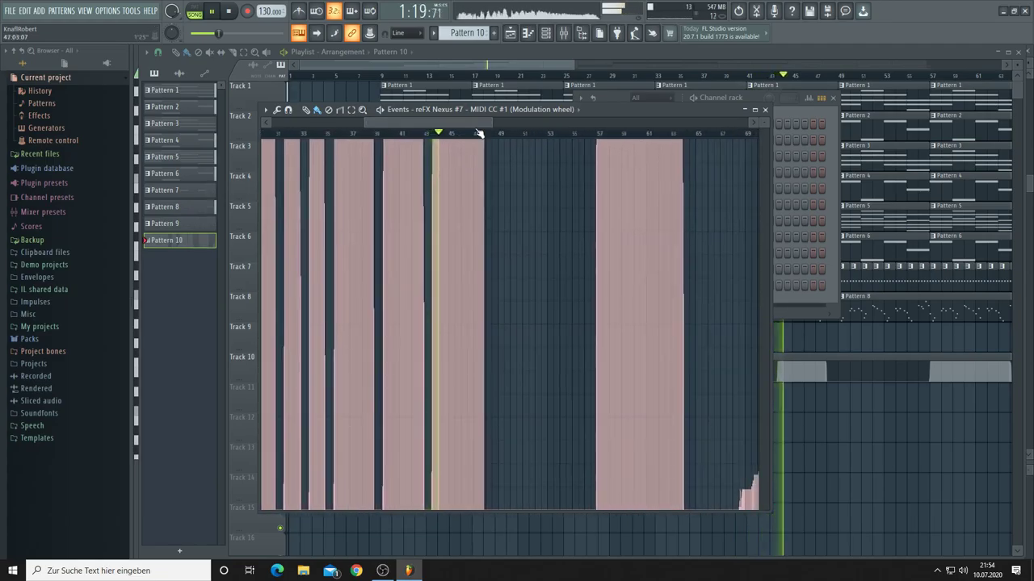
scroll(473, 139, up, 6)
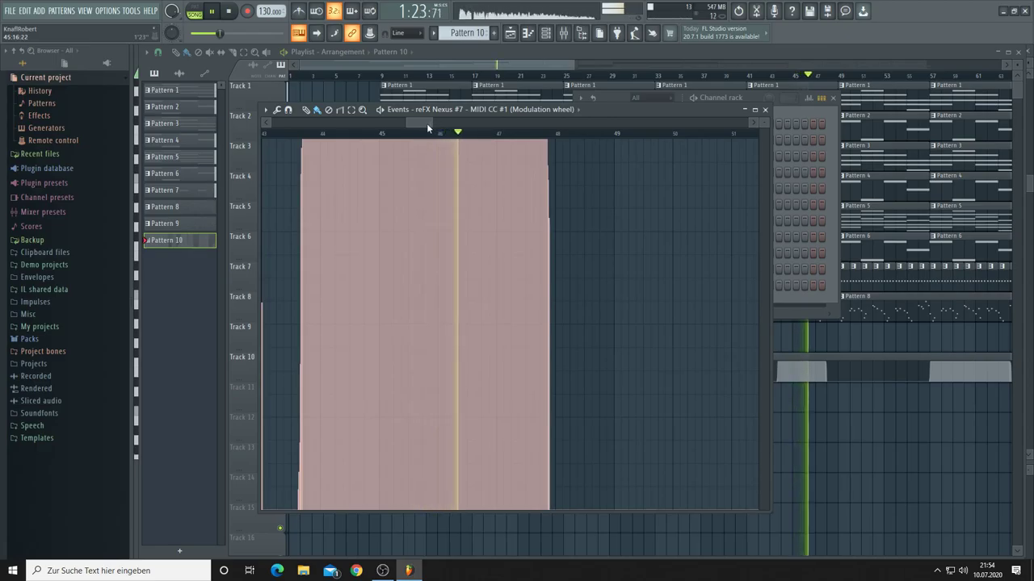
drag(427, 123, 459, 132)
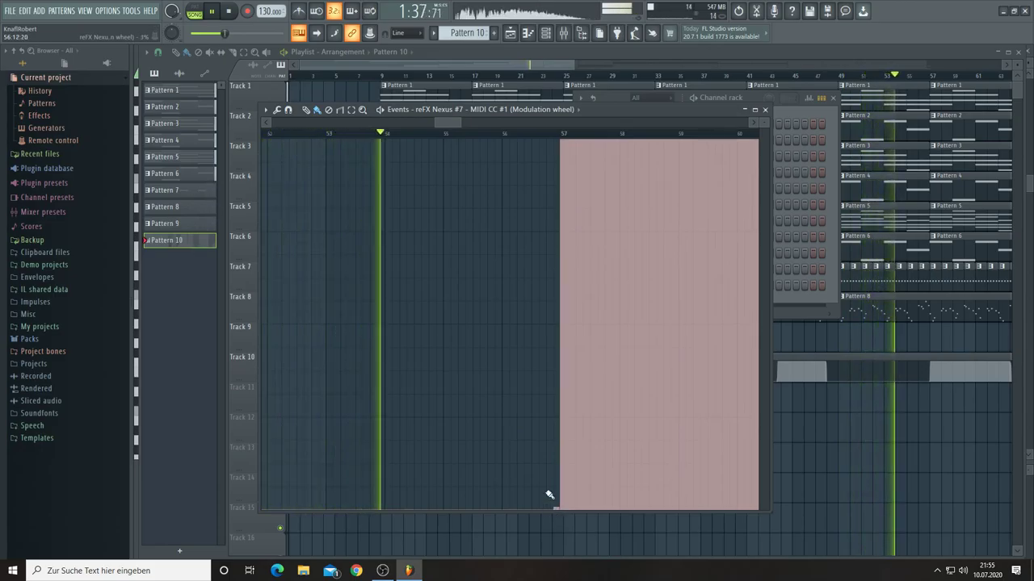
drag(453, 123, 475, 126)
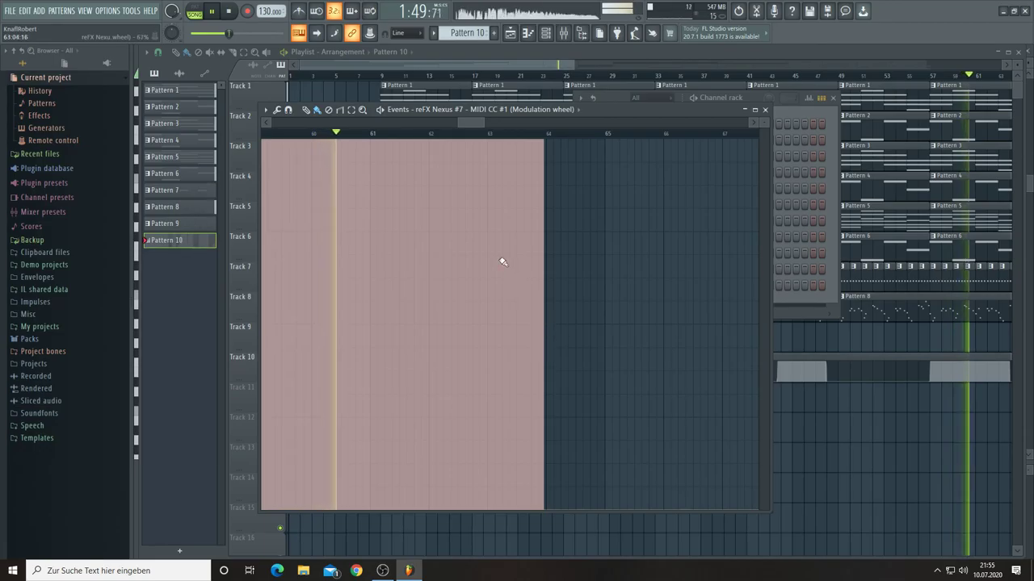
Step: Replace the uneven modulation rise from about bar 68.5 to bar 73 with a straight ramp and check the curve up to bar 97
drag(467, 122, 496, 132)
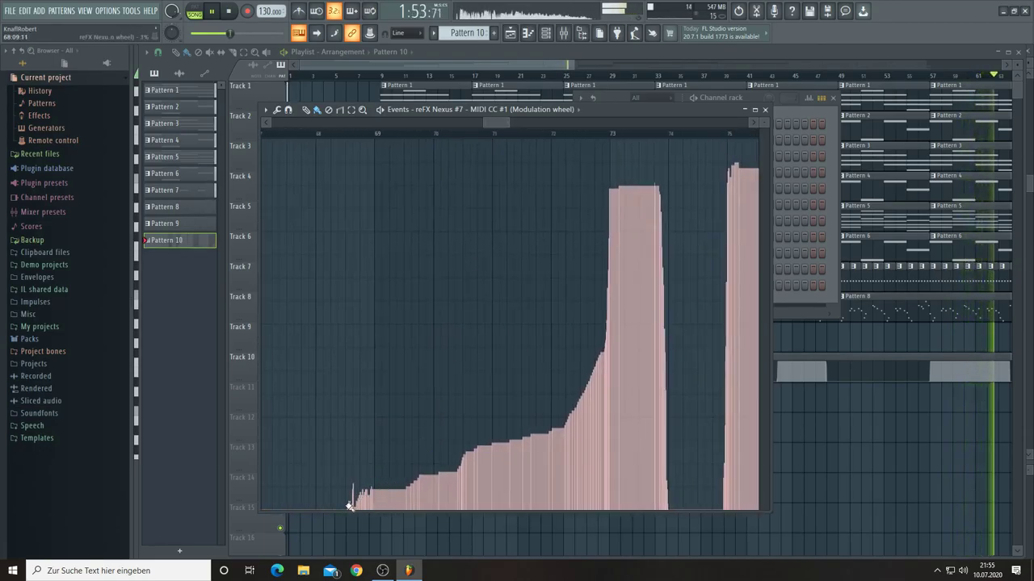
mouse_move(349, 508)
mouse_down()
mouse_move(543, 404)
mouse_move(587, 365)
mouse_move(615, 189)
mouse_up()
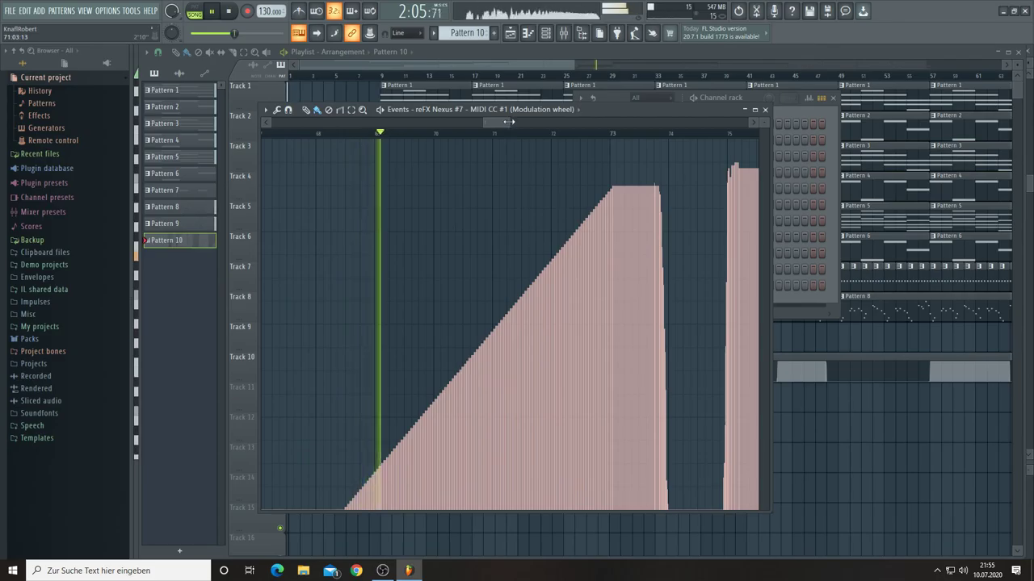
drag(509, 123, 533, 121)
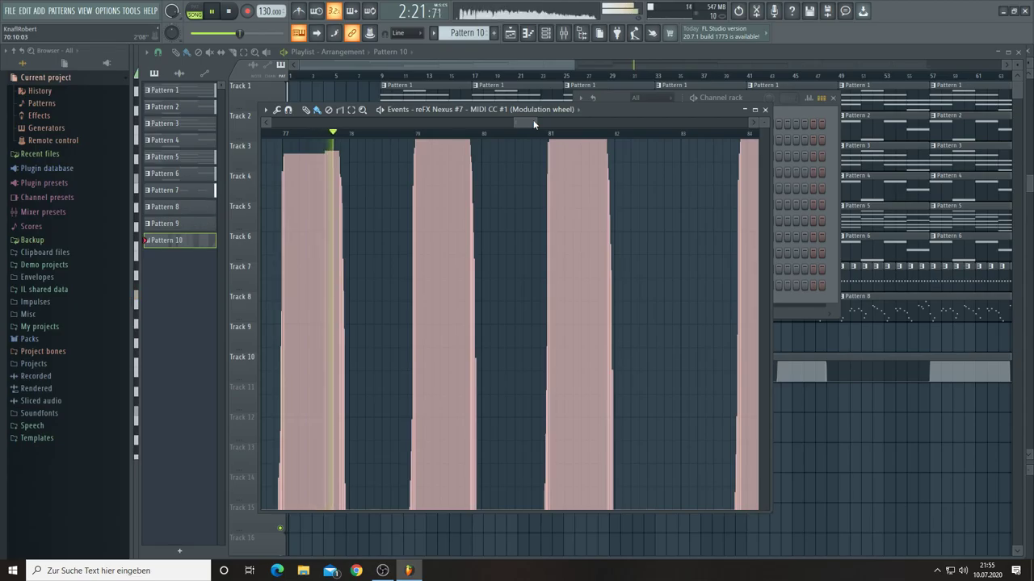
drag(533, 122, 548, 124)
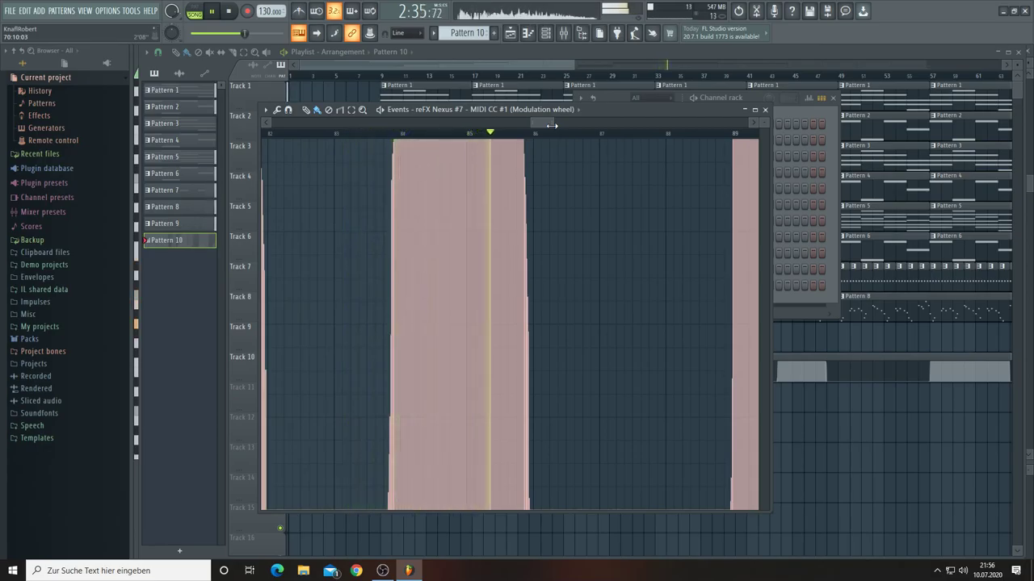
drag(545, 124, 568, 125)
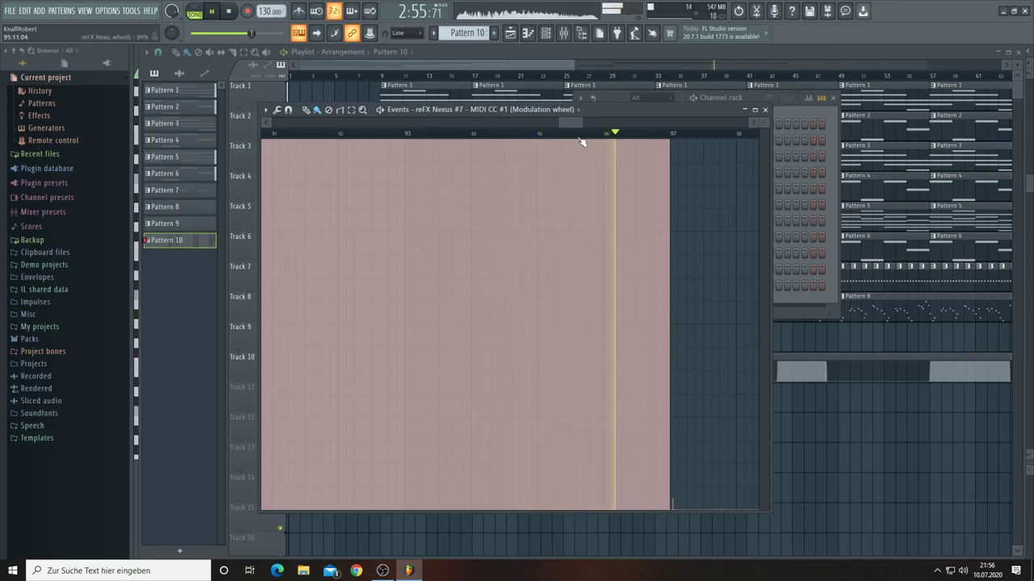
Step: Redraw the start of the modulation block at bar 111 as an abrupt jump from zero to nearly maximum
drag(572, 121, 622, 132)
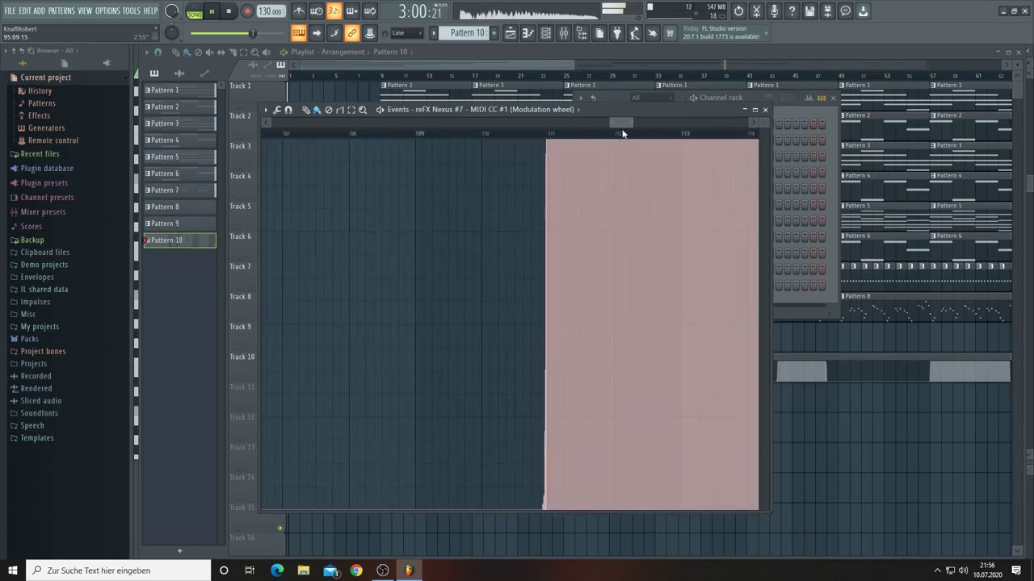
click(545, 510)
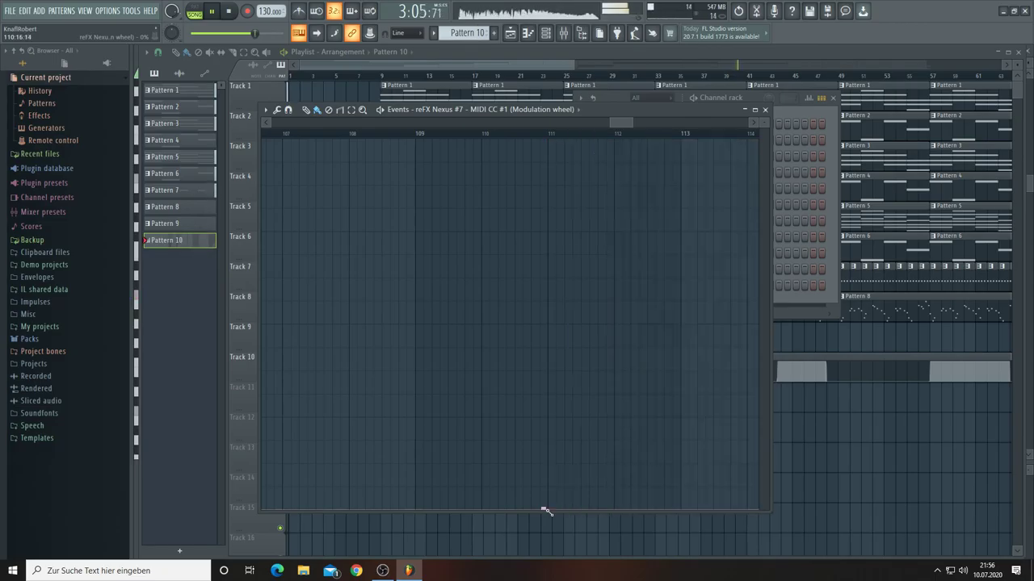
drag(545, 510, 548, 474)
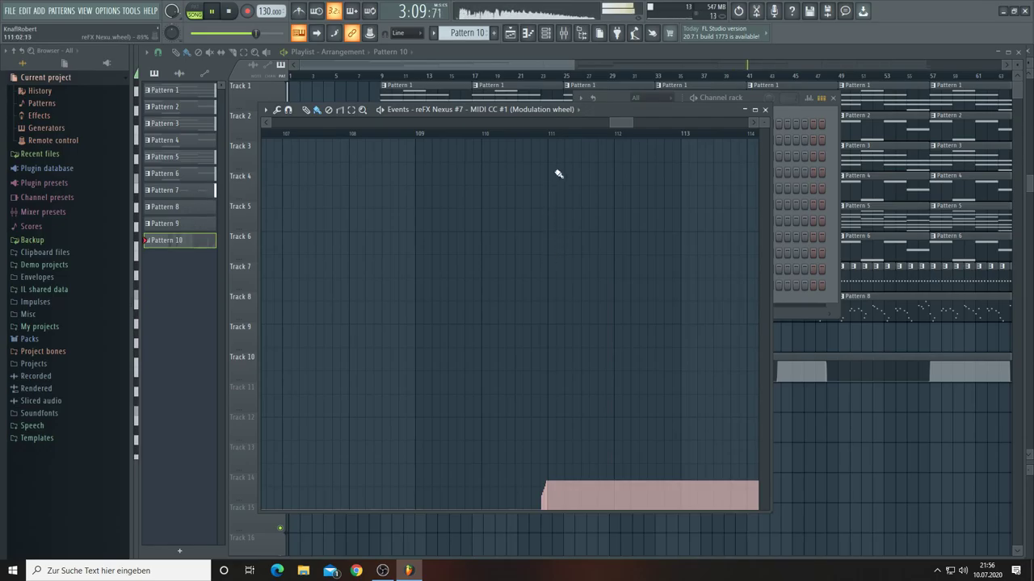
drag(552, 144, 550, 144)
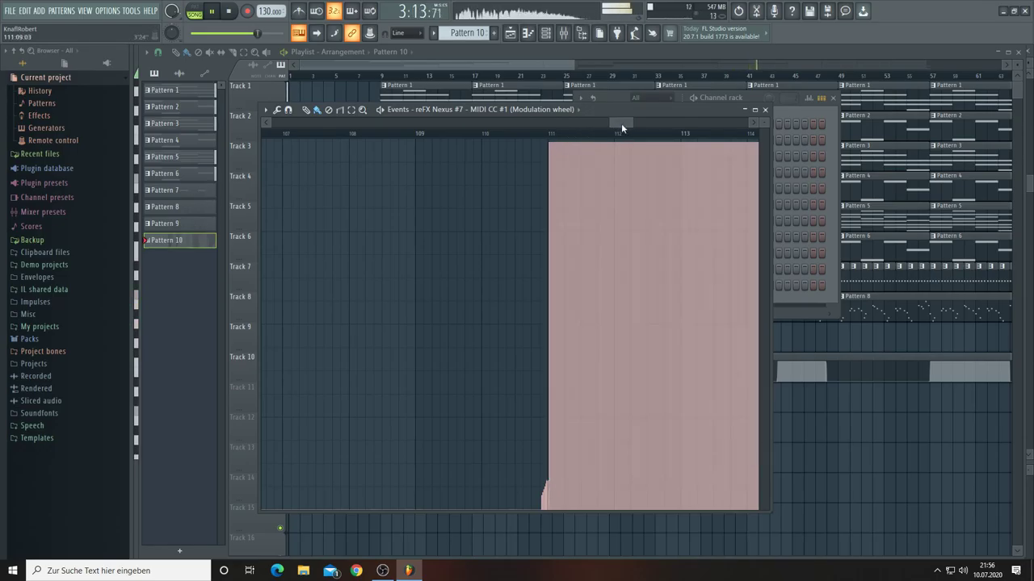
mouse_move(631, 123)
mouse_down()
mouse_move(709, 125)
mouse_move(702, 133)
mouse_move(646, 121)
mouse_up()
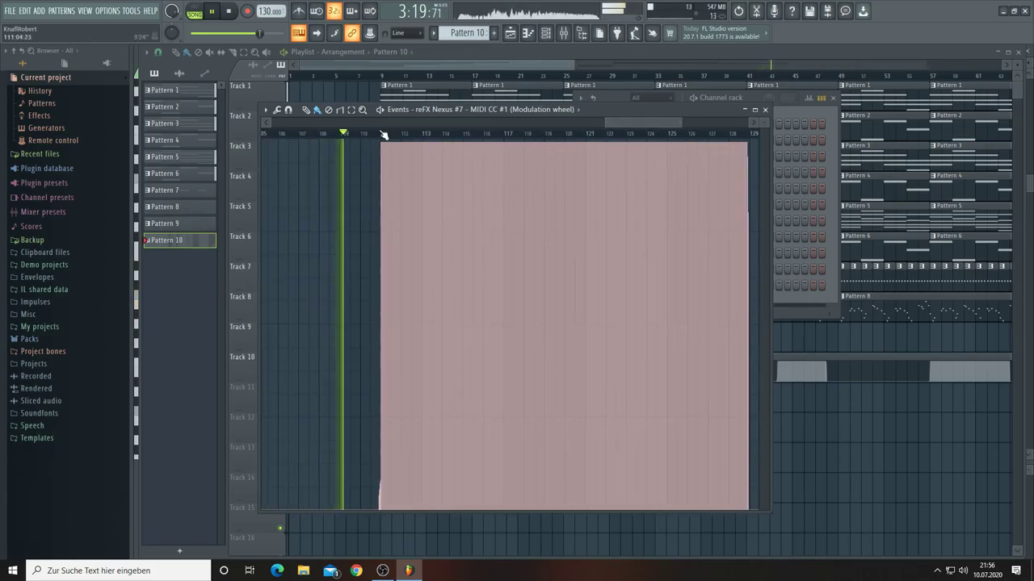
scroll(379, 135, up, 6)
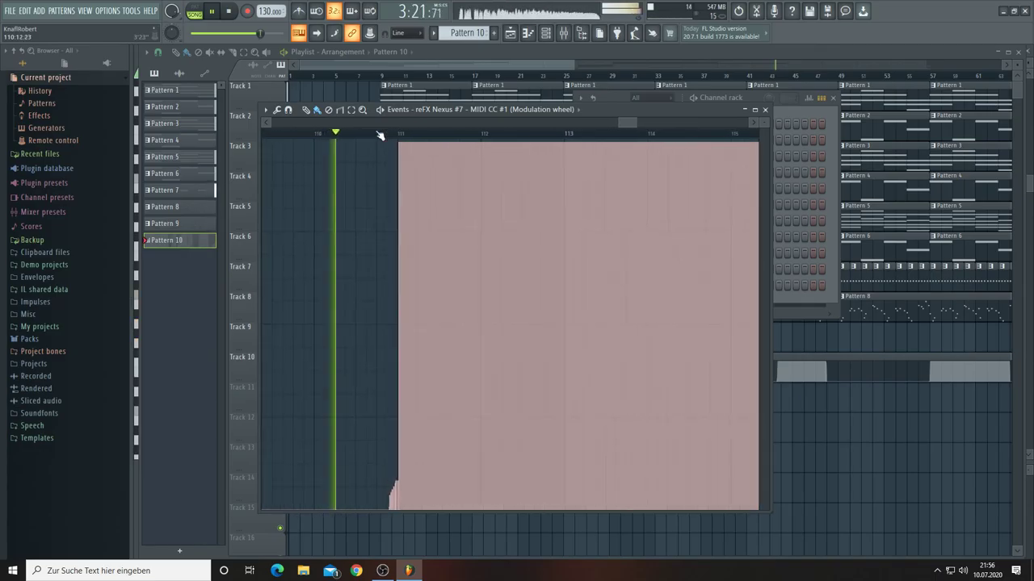
scroll(379, 135, up, 2)
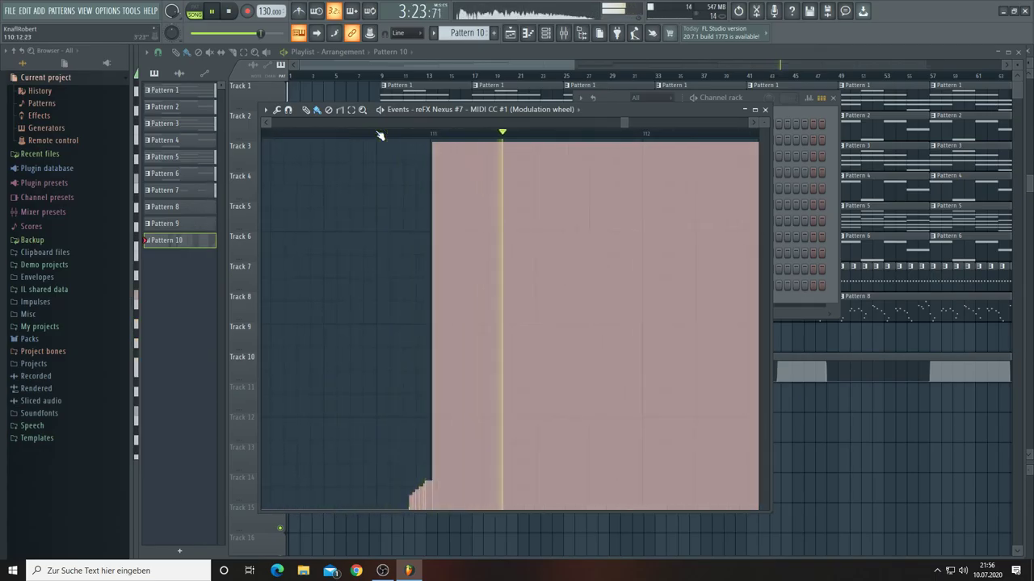
Step: Extend the high modulation block up to bar 129 and drop the curve to zero right at that bar
drag(628, 123, 678, 135)
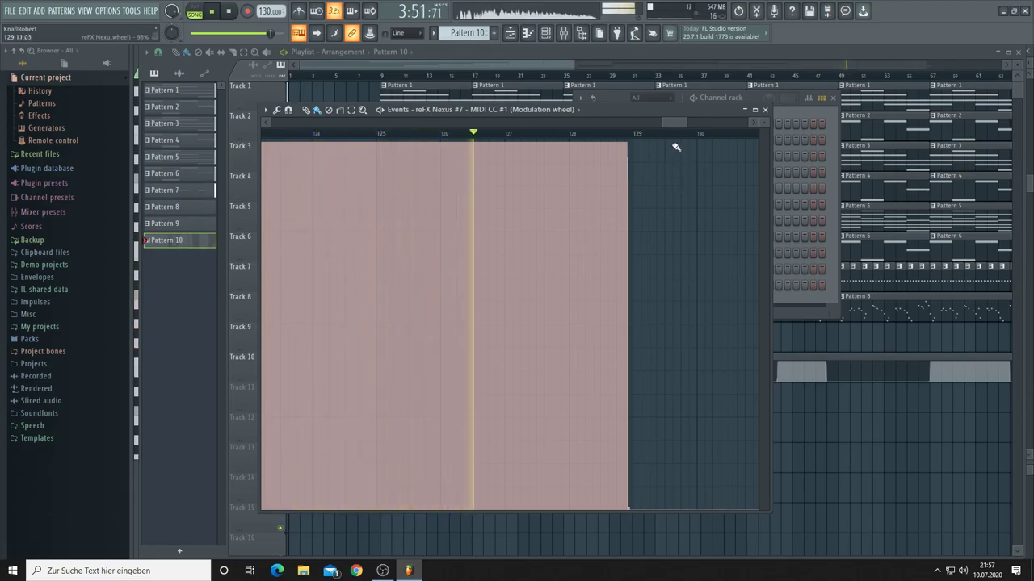
drag(683, 123, 685, 127)
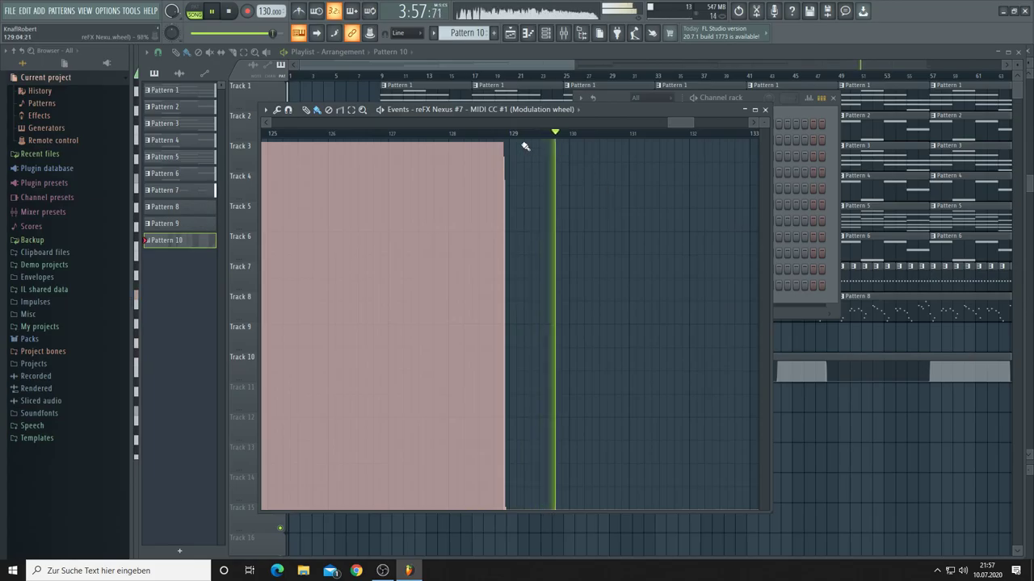
scroll(505, 136, up, 1)
scroll(507, 137, up, 2)
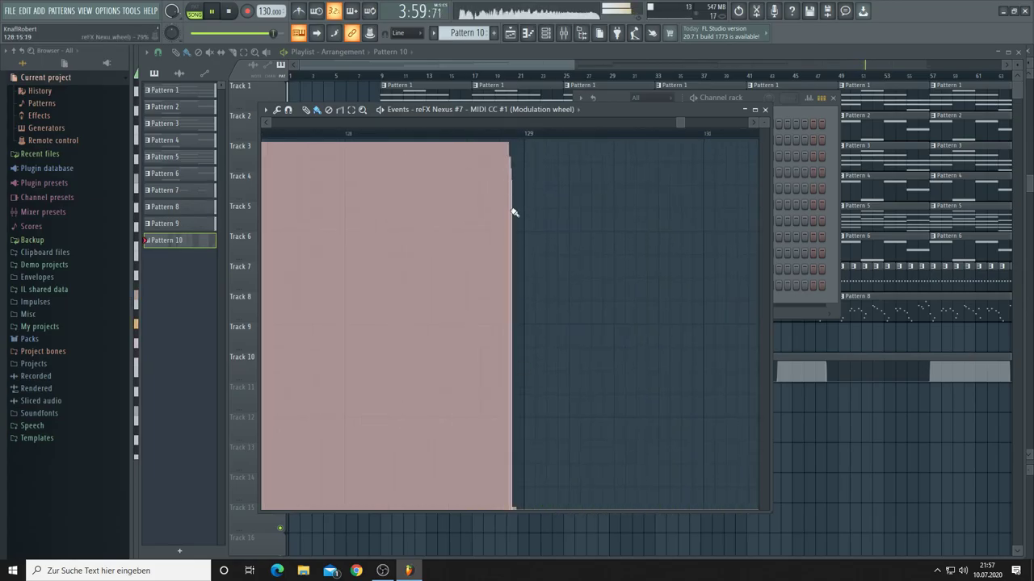
click(515, 146)
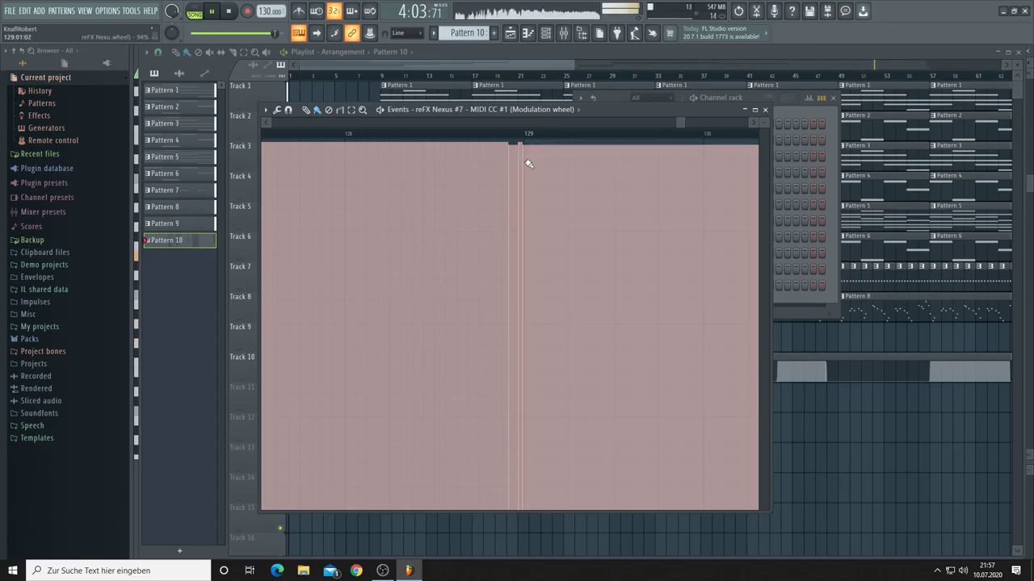
click(527, 509)
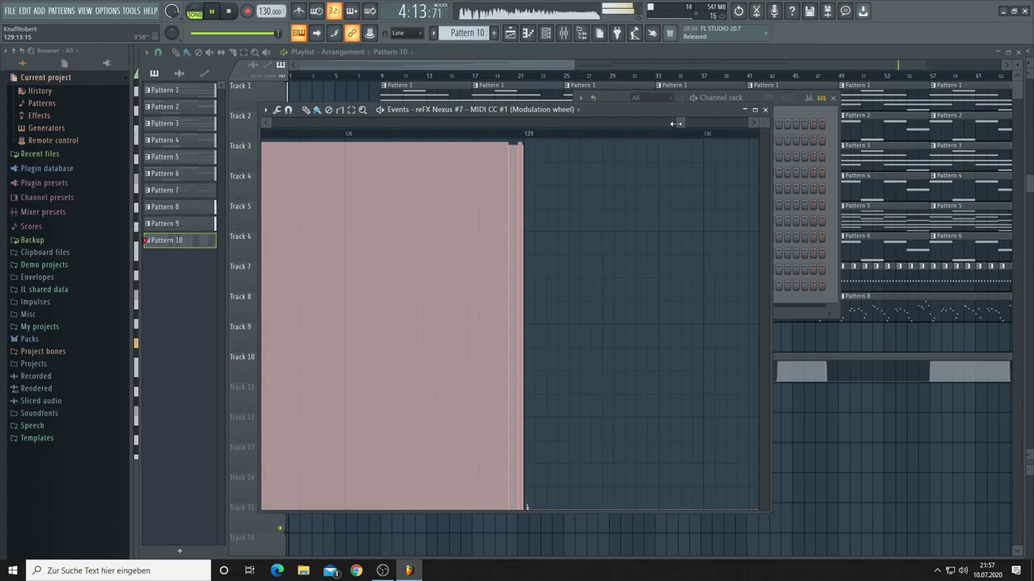
drag(676, 123, 662, 123)
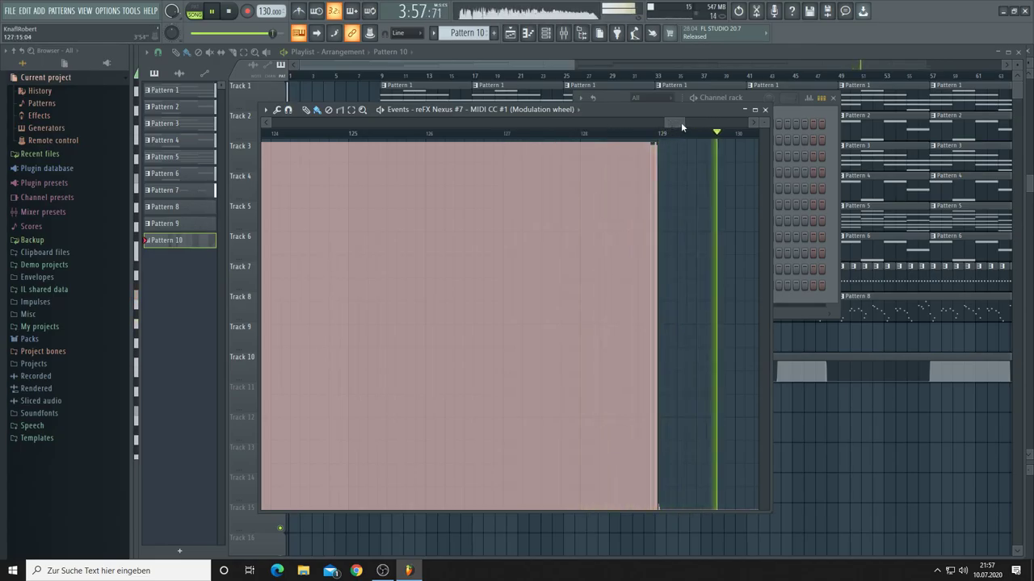
Step: Replace the uneven final modulation rise with a straight ramp from bar 137 to about bar 146
drag(683, 122, 721, 123)
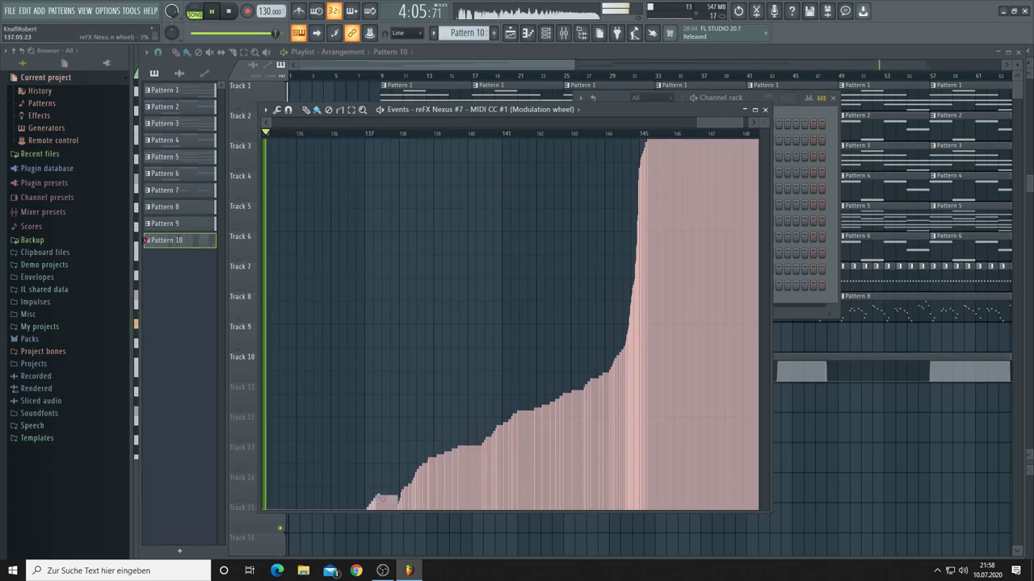
drag(378, 496, 748, 156)
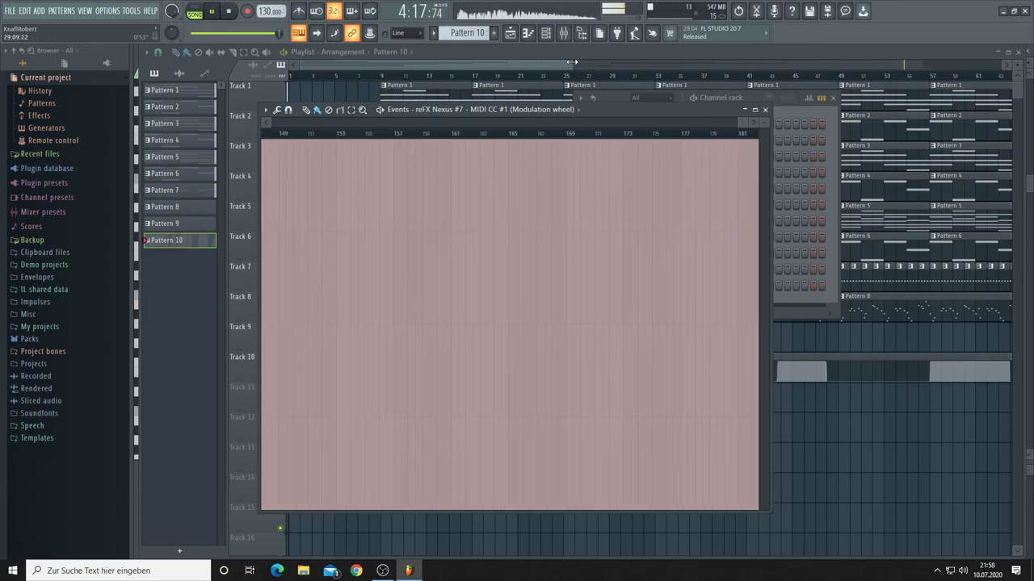
Step: Delete the surplus Pattern 7 clips at the end of Track 7 and extend the Pattern 10 automation clip to about bar 149
drag(576, 56, 928, 63)
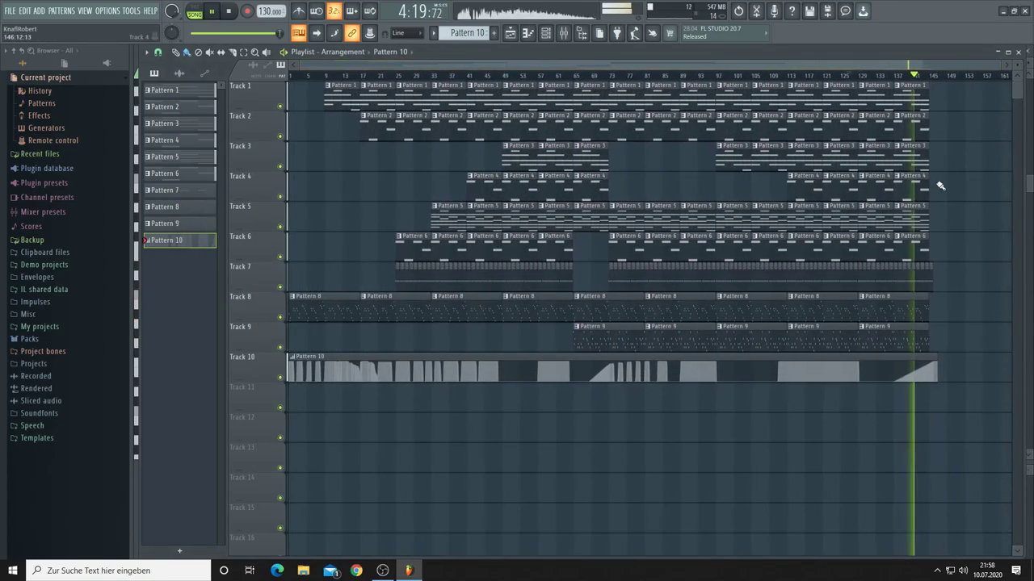
scroll(939, 78, up, 6)
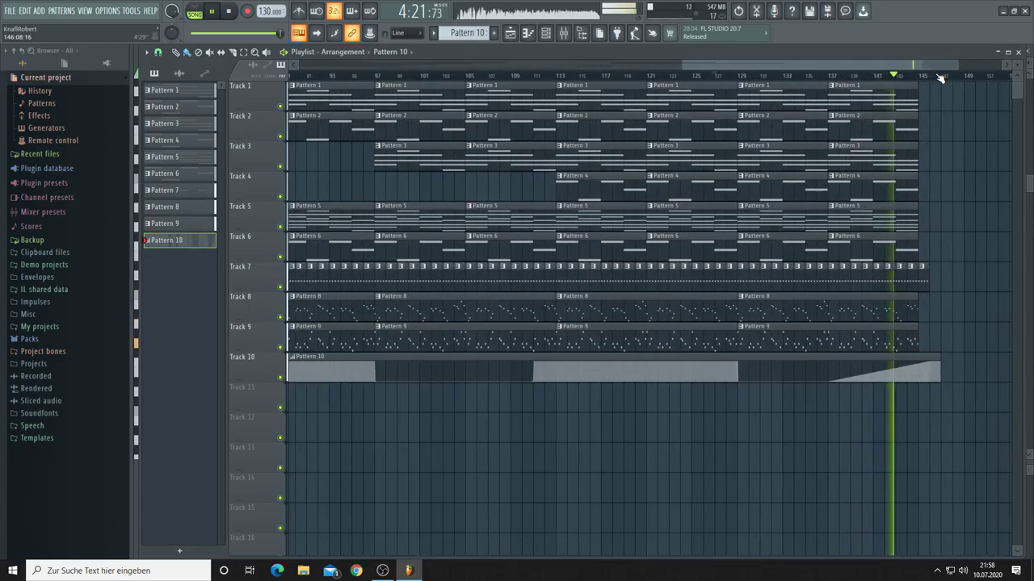
right_click(919, 277)
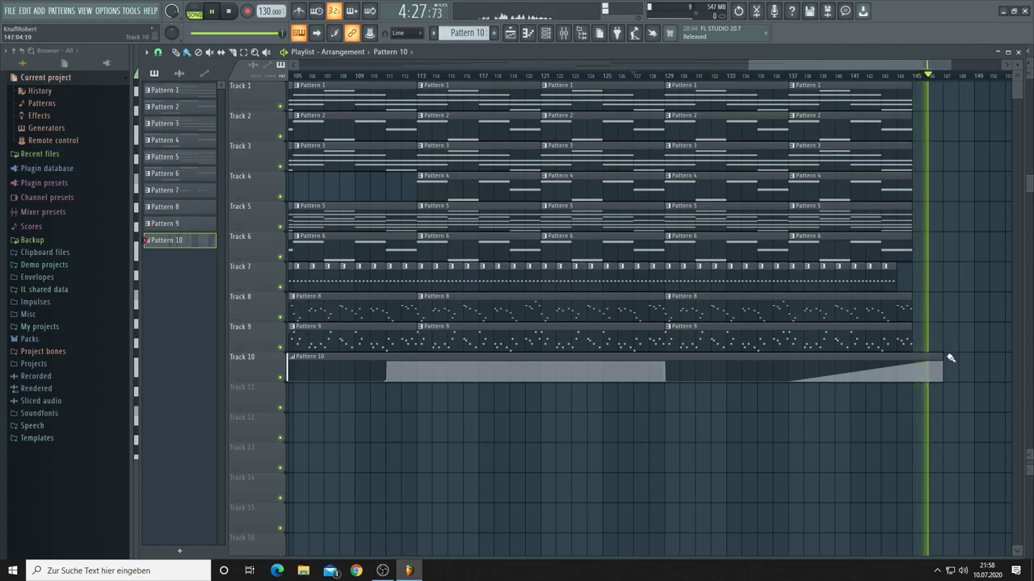
drag(944, 360, 973, 363)
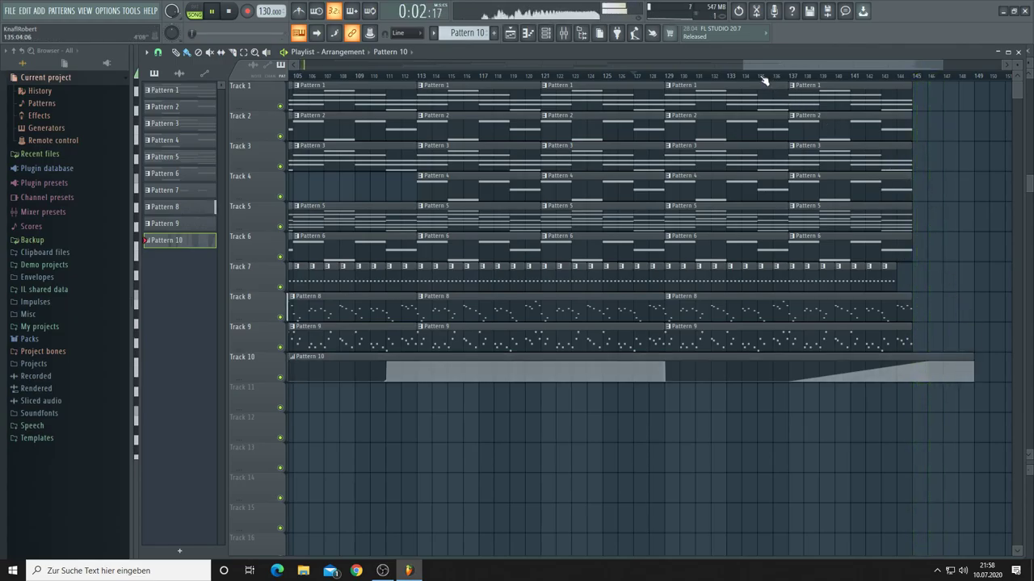
drag(743, 66, 300, 65)
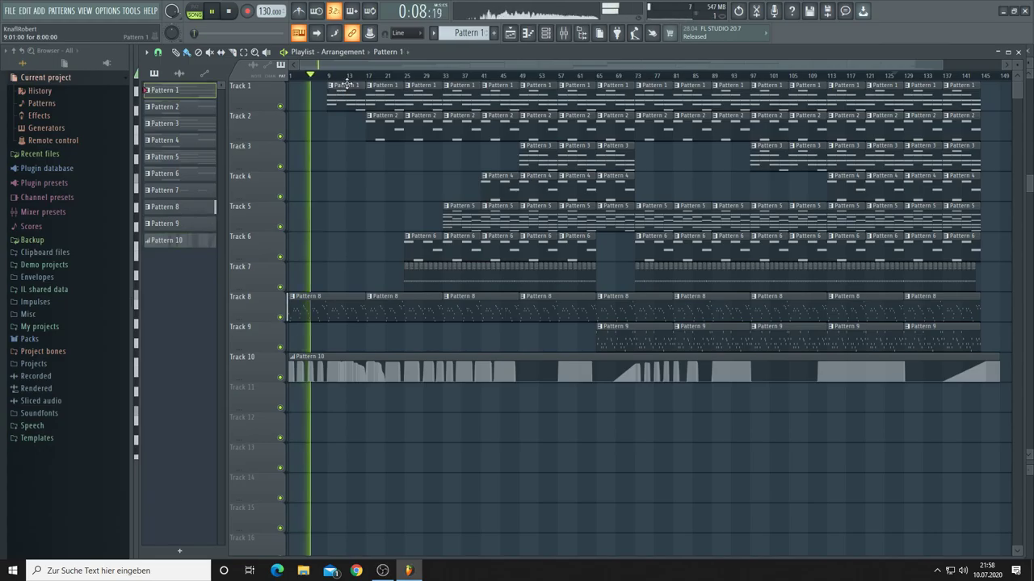
Step: Open the first reFX Nexus instrument from the channel rack and select the empty Pattern 11 for recording
click(546, 32)
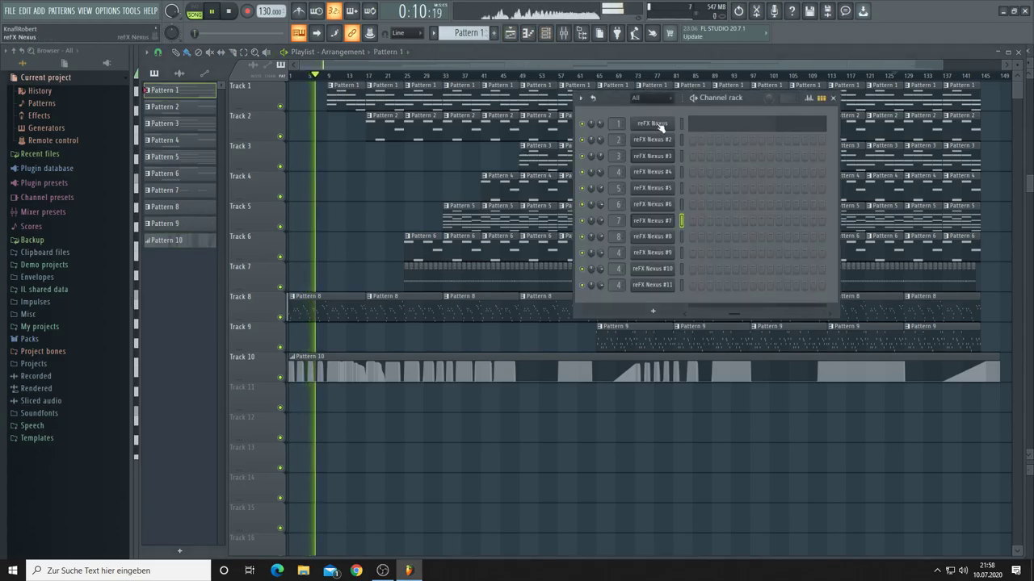
click(659, 125)
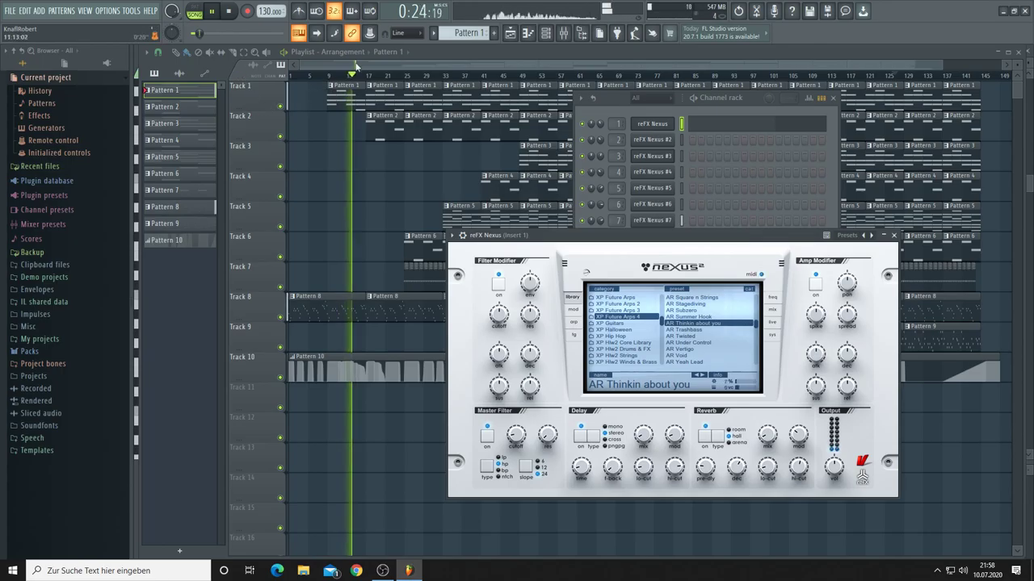
scroll(466, 34, down, 6)
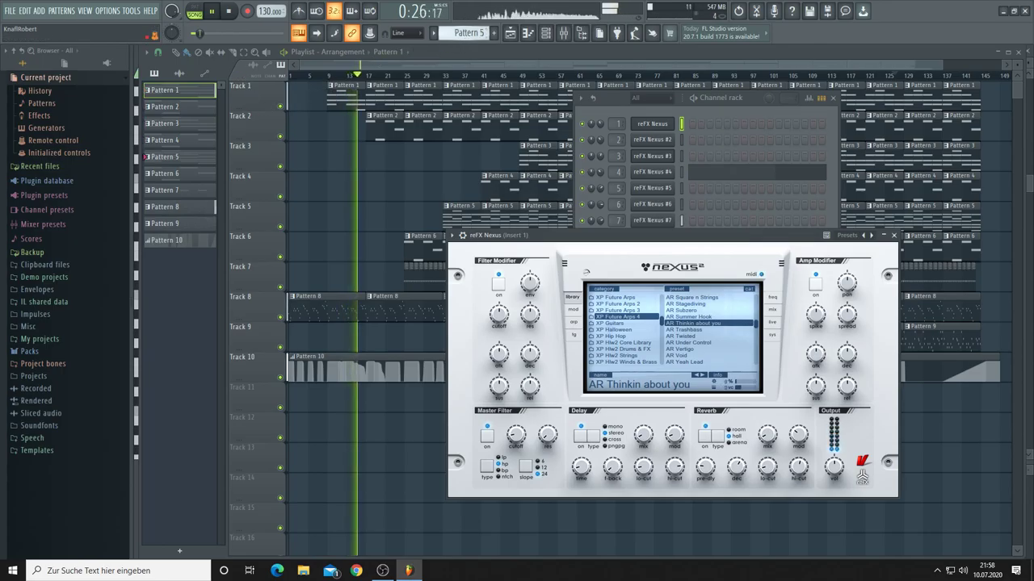
scroll(465, 32, down, 3)
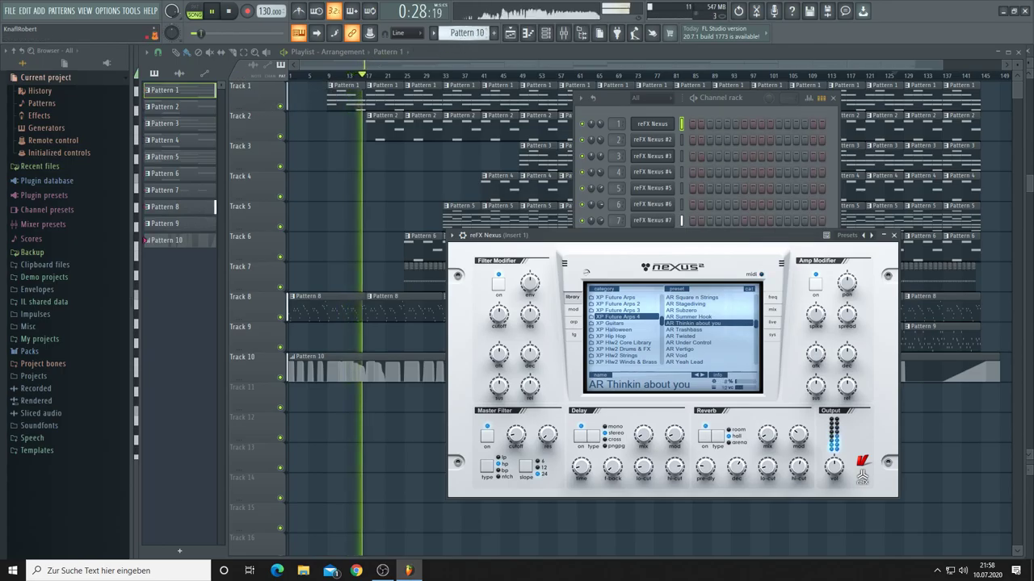
scroll(466, 34, down, 1)
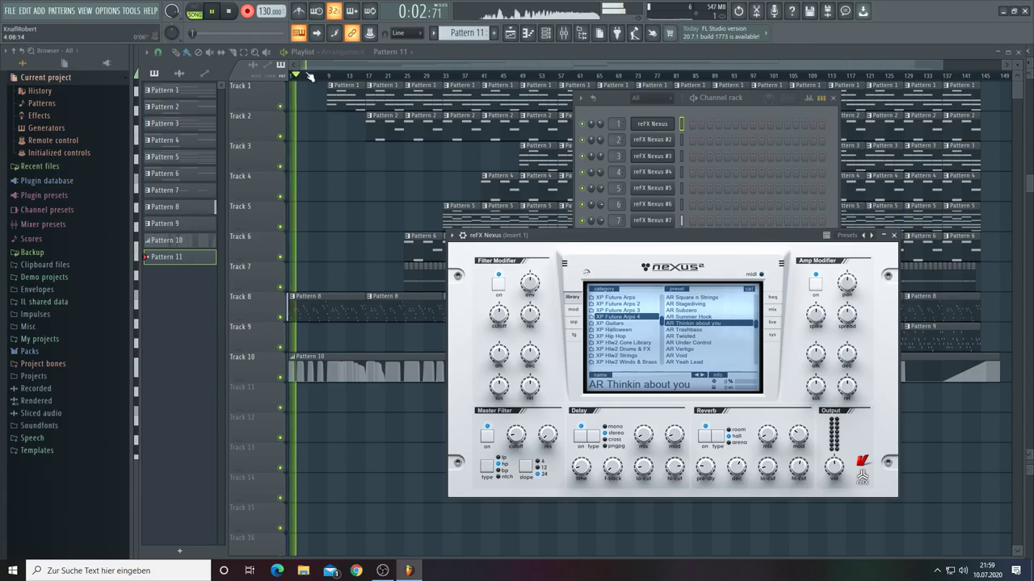
Step: Record automation for the first reFX Nexus into Pattern 11 while the song plays through, and stop at the end of the arrangement
scroll(311, 73, up, 5)
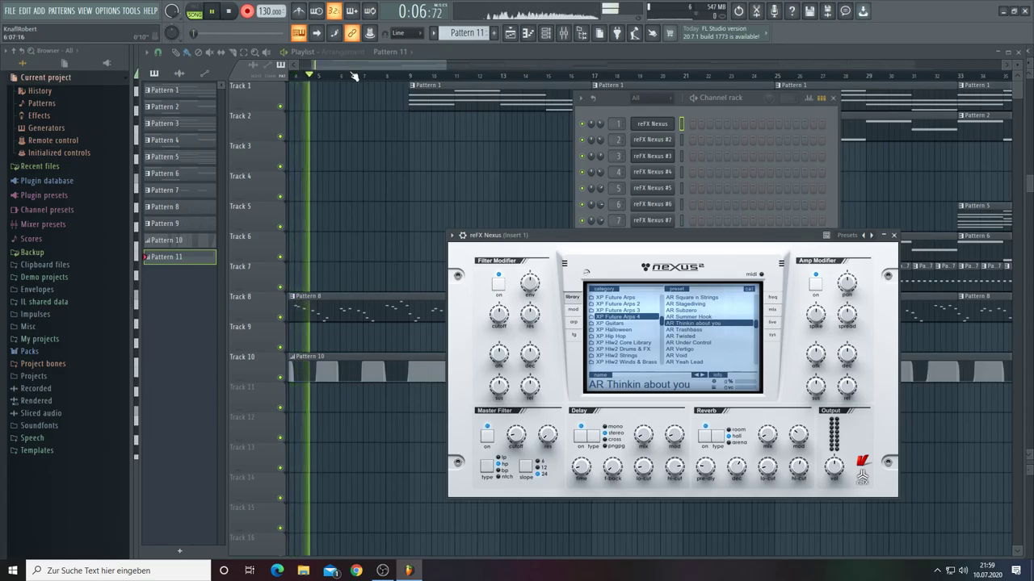
click(346, 68)
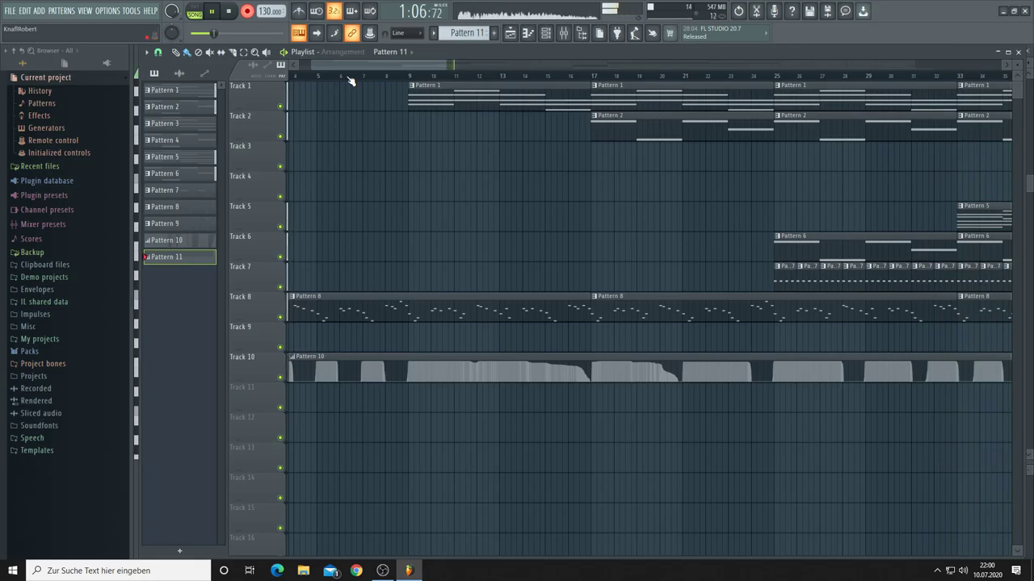
click(321, 39)
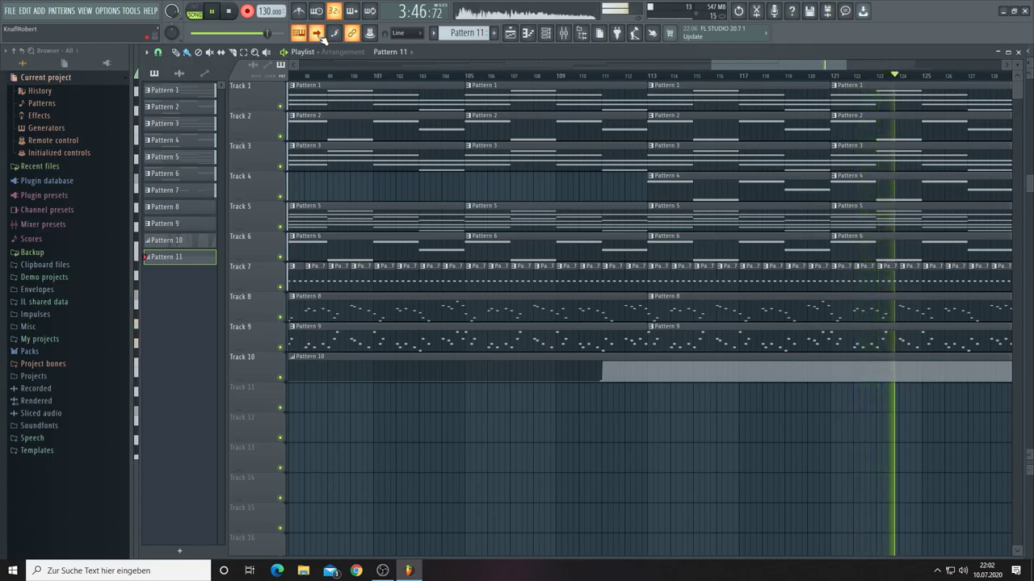
drag(847, 64, 960, 70)
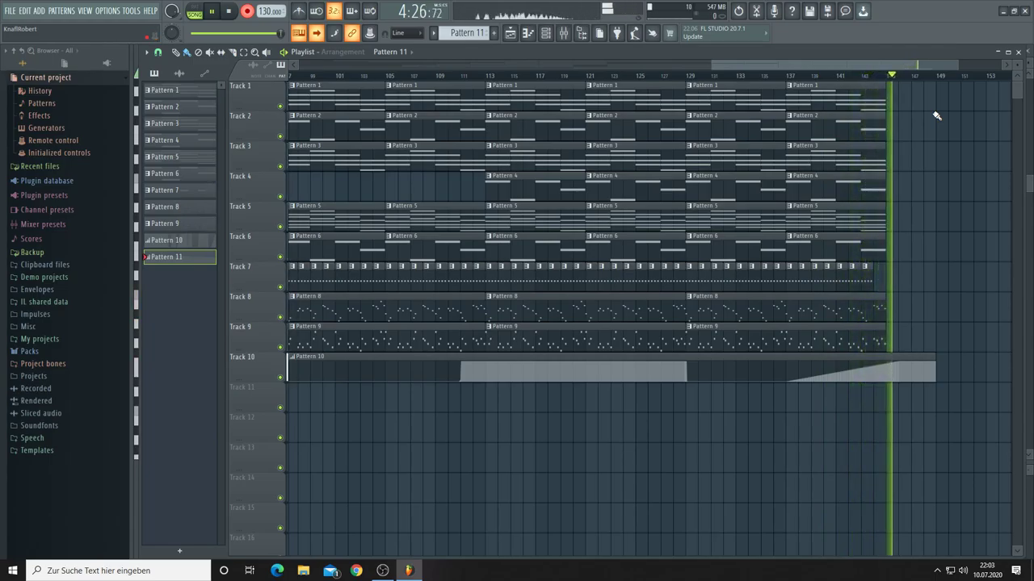
key(space)
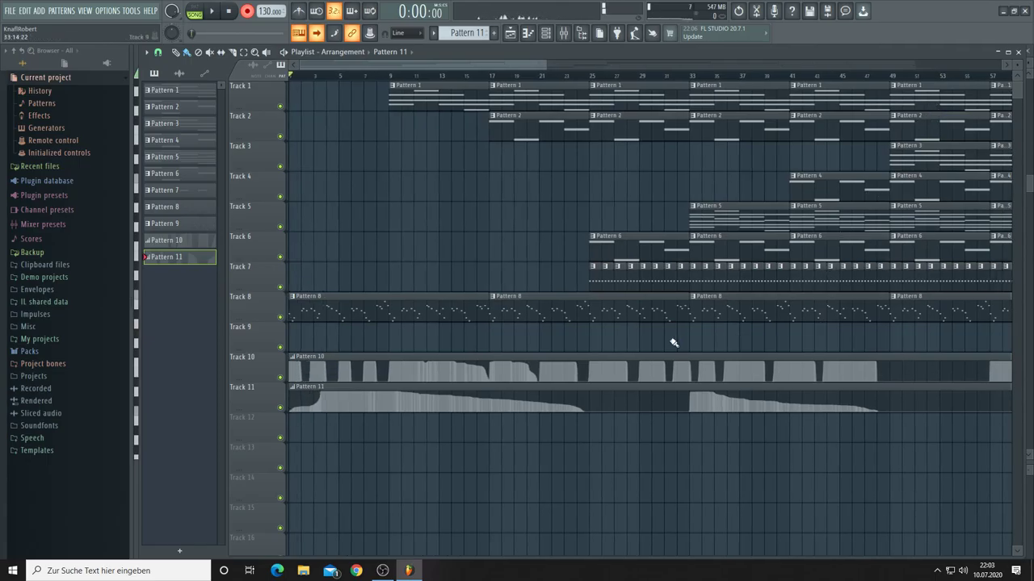
Step: Move the Pattern 11 automation clip onto Track 1 and the Pattern 10 automation clip onto Track 8, both starting at bar 1
drag(314, 393, 292, 96)
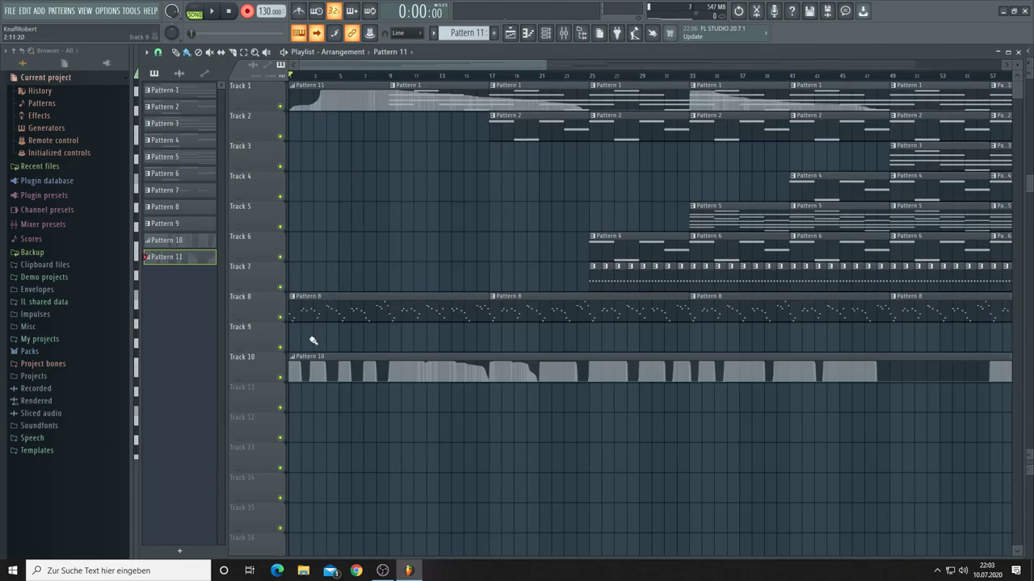
drag(304, 357, 278, 286)
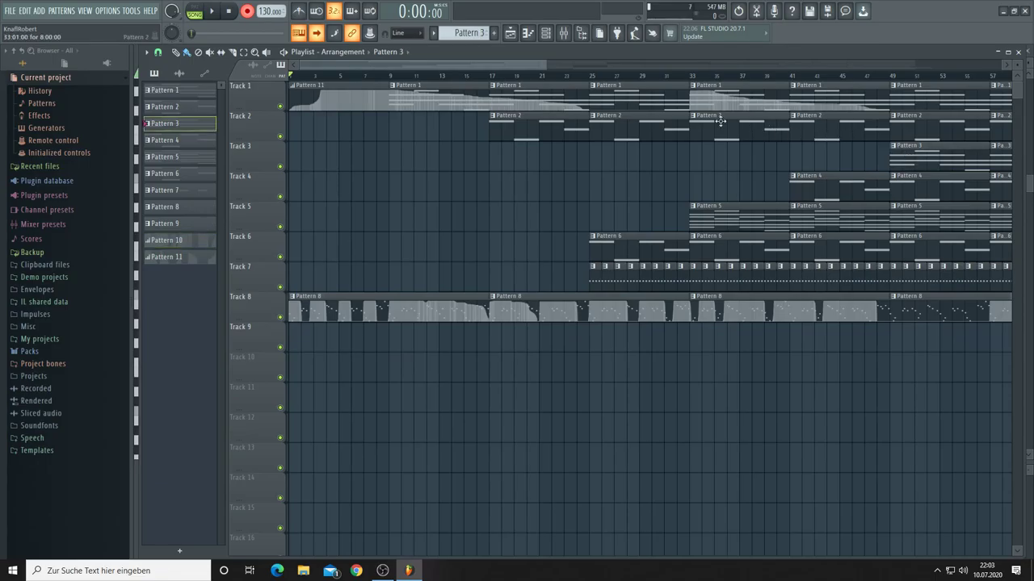
Step: Open reFX Nexus #2, #3 and #4 one after another to check their presets and sounds
click(550, 33)
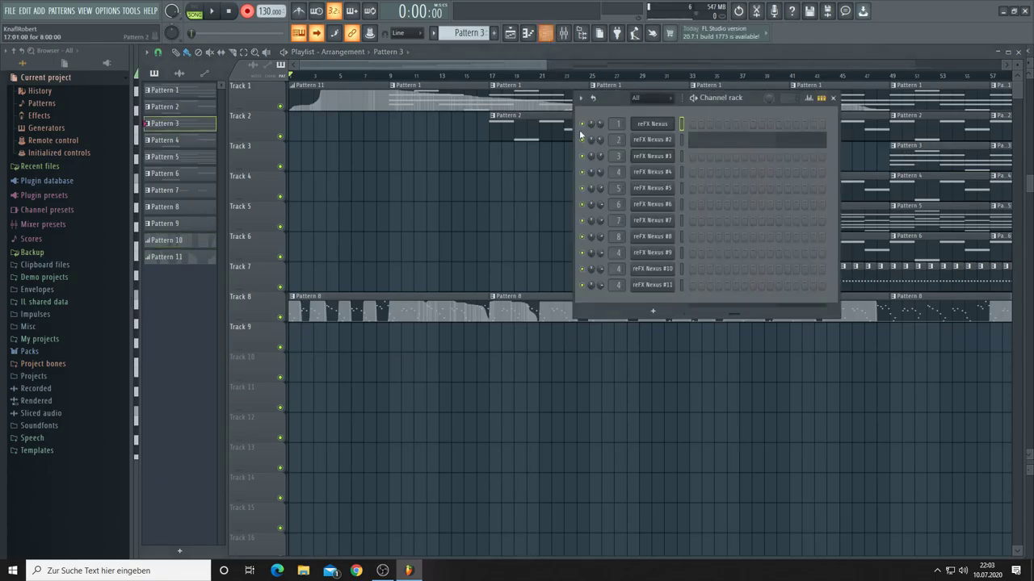
click(654, 142)
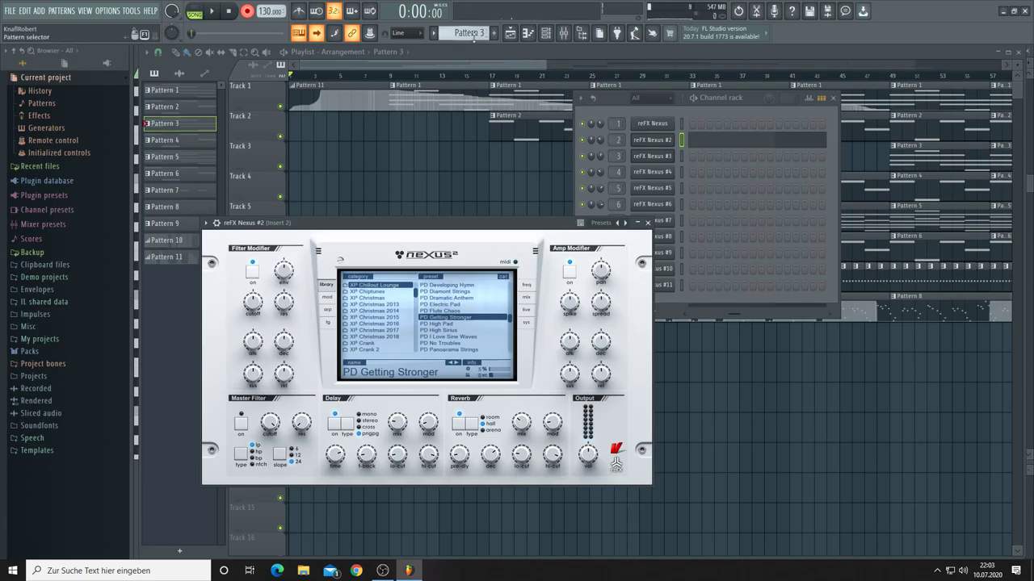
scroll(473, 37, down, 1)
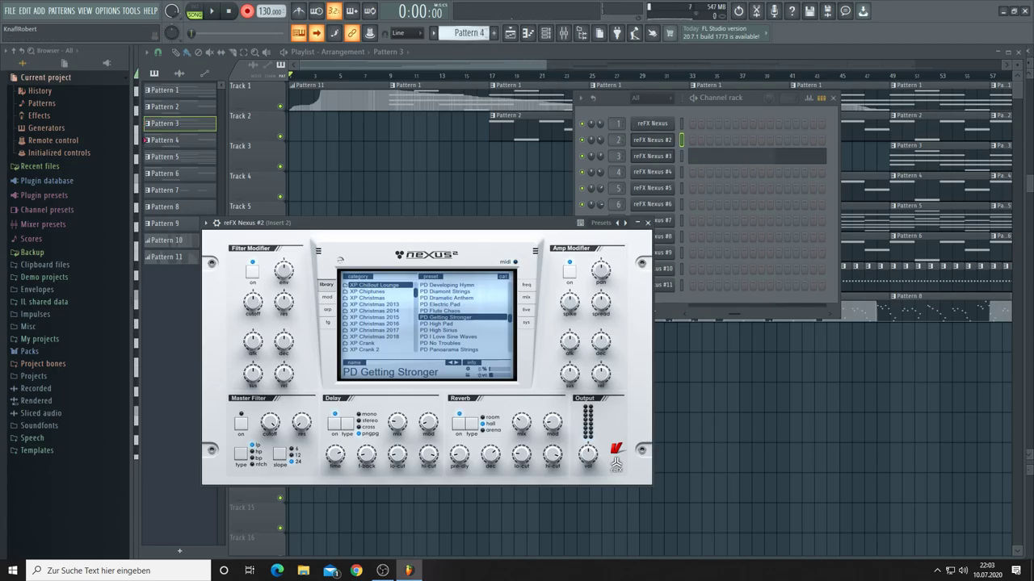
click(650, 157)
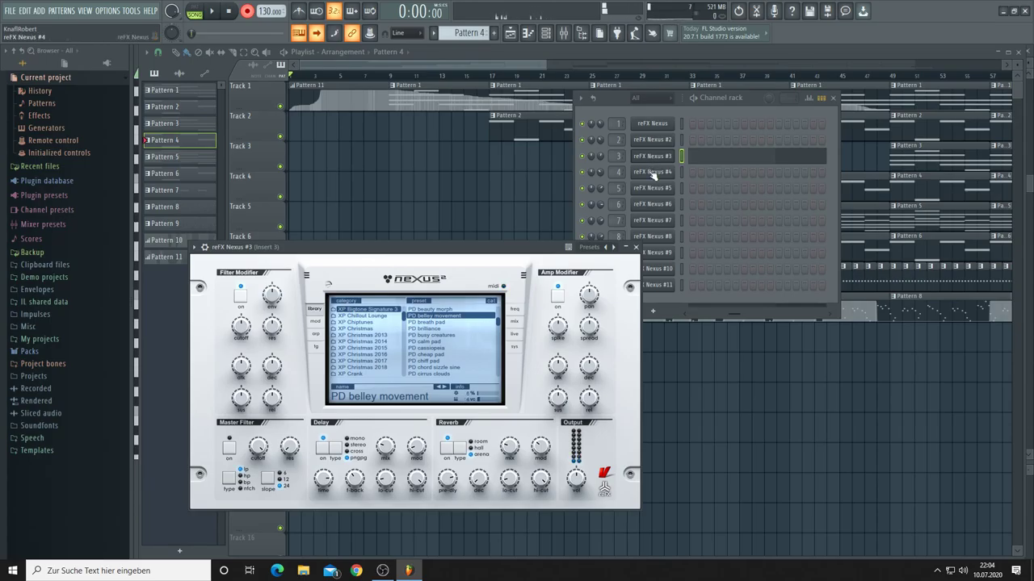
click(652, 172)
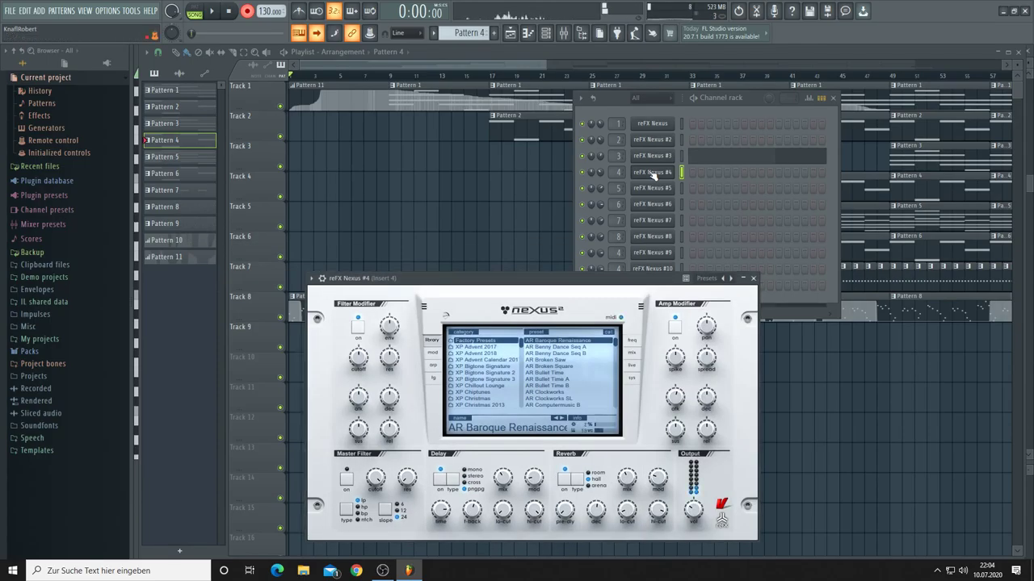
click(600, 174)
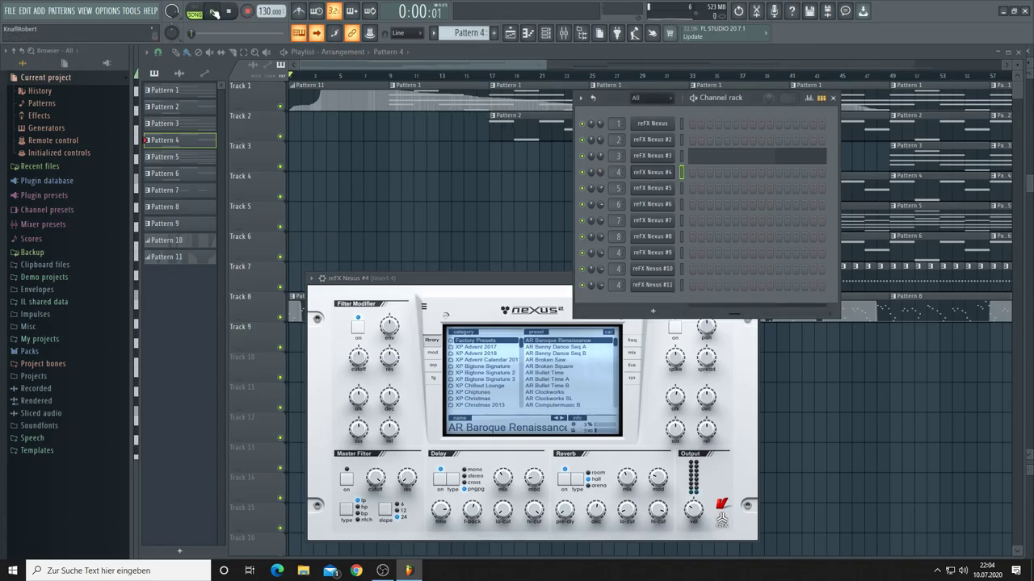
Step: Delete the Pattern 5 clips on Track 5 between bars 33 and 73 while the song plays
click(350, 61)
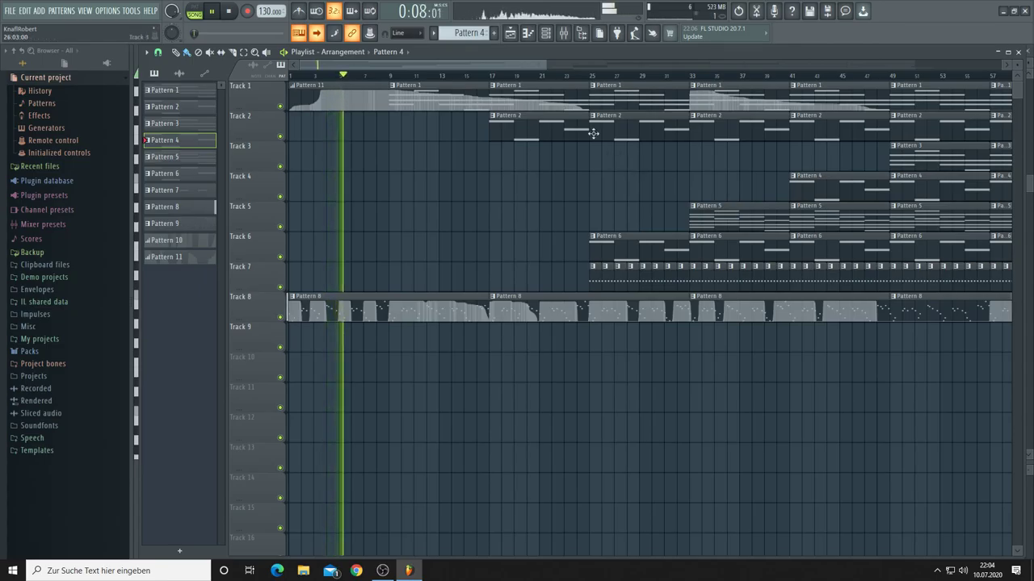
drag(548, 72, 800, 78)
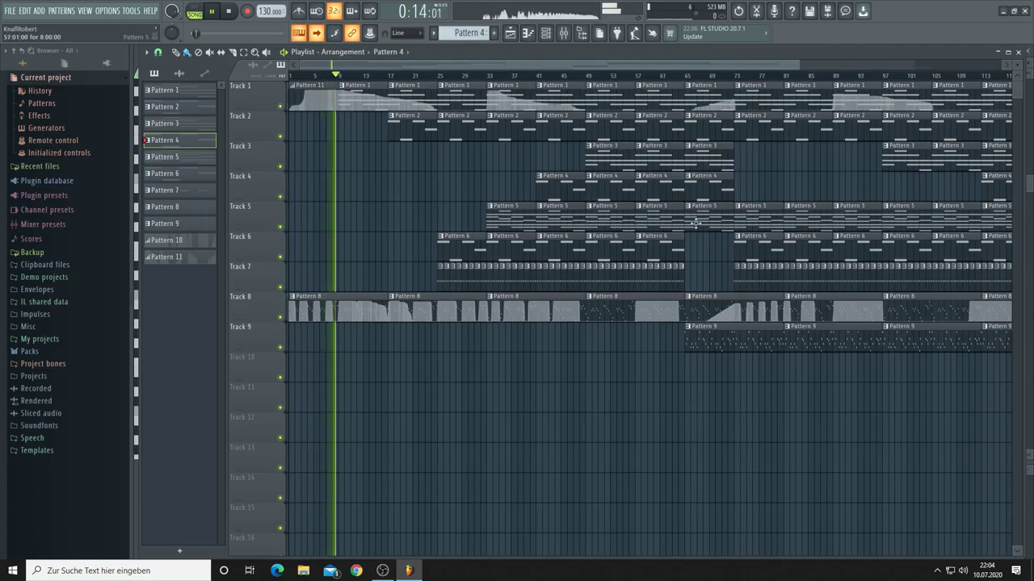
drag(691, 227, 481, 229)
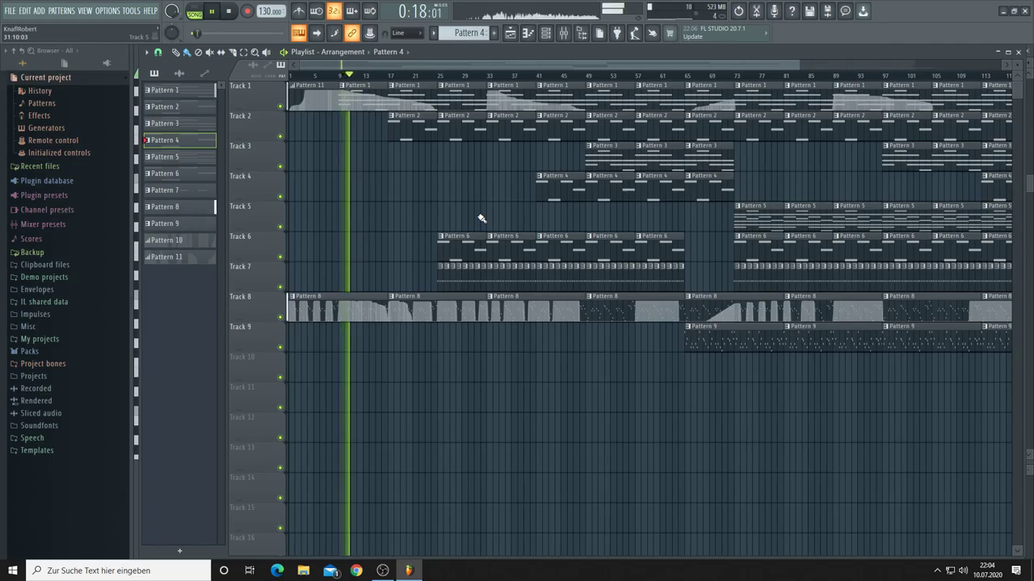
Step: Select Pattern 5 and open the reFX Nexus #5 instrument on its preset library page
click(546, 32)
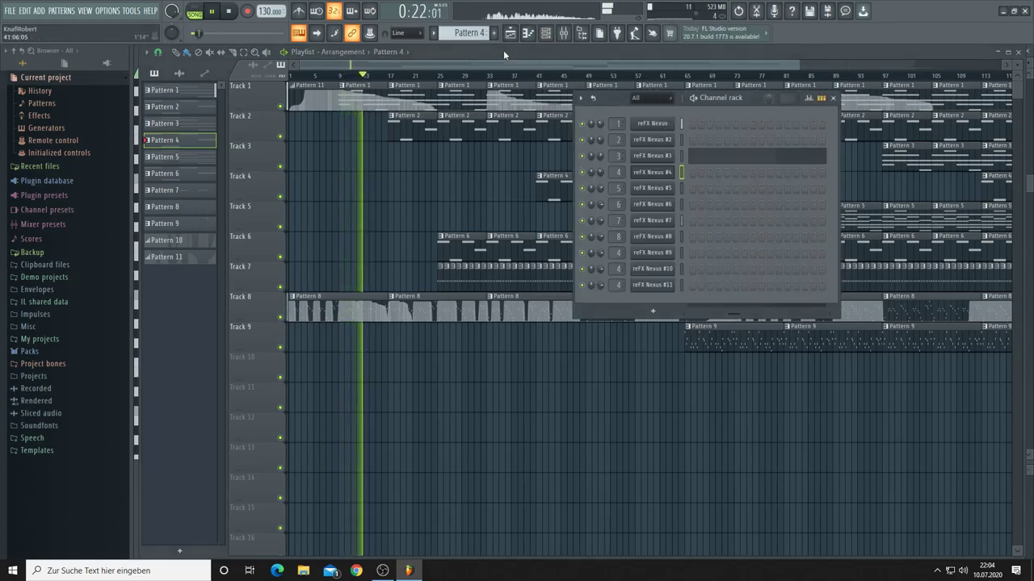
scroll(468, 32, down, 1)
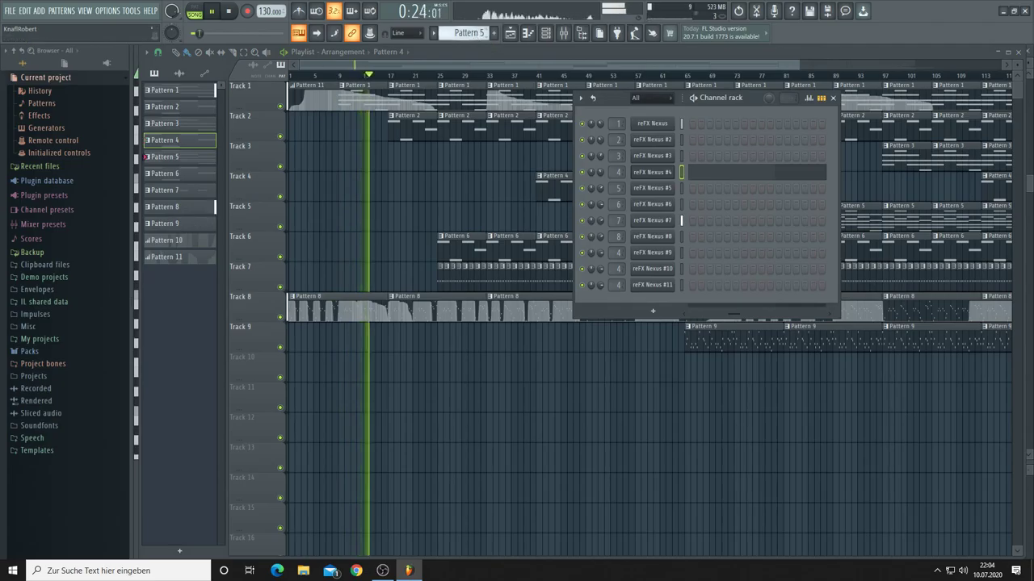
drag(734, 98, 587, 330)
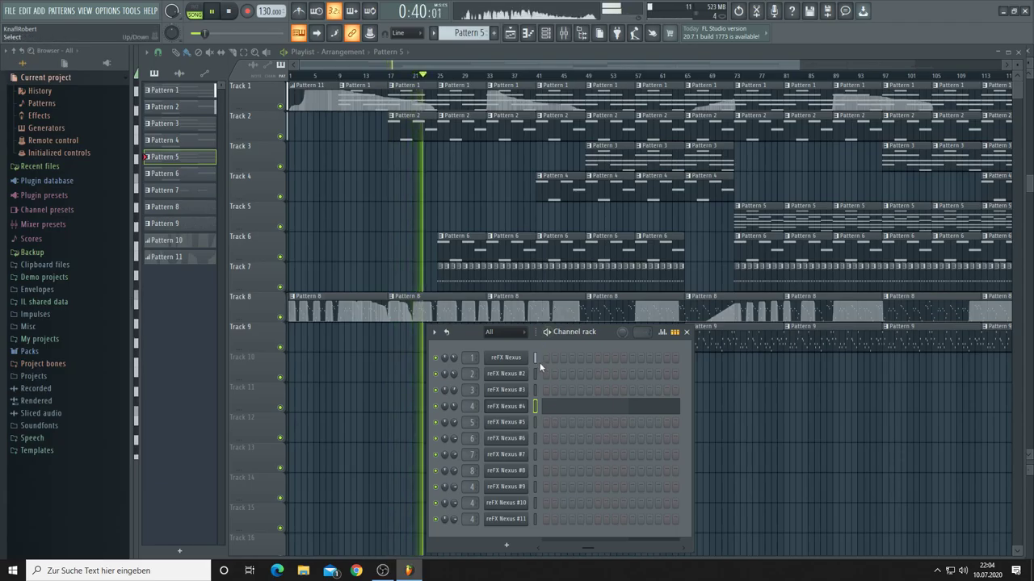
click(518, 428)
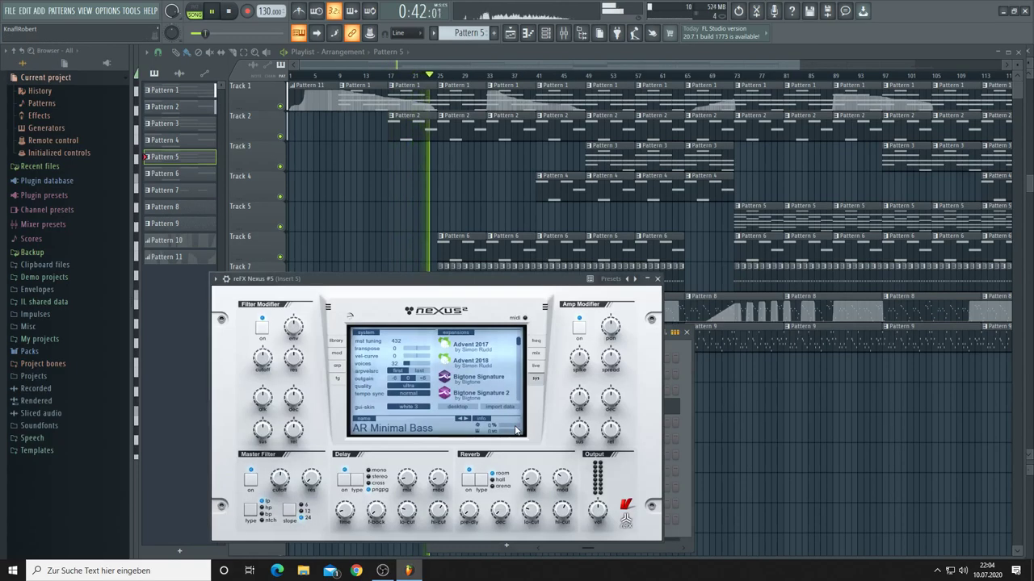
click(336, 342)
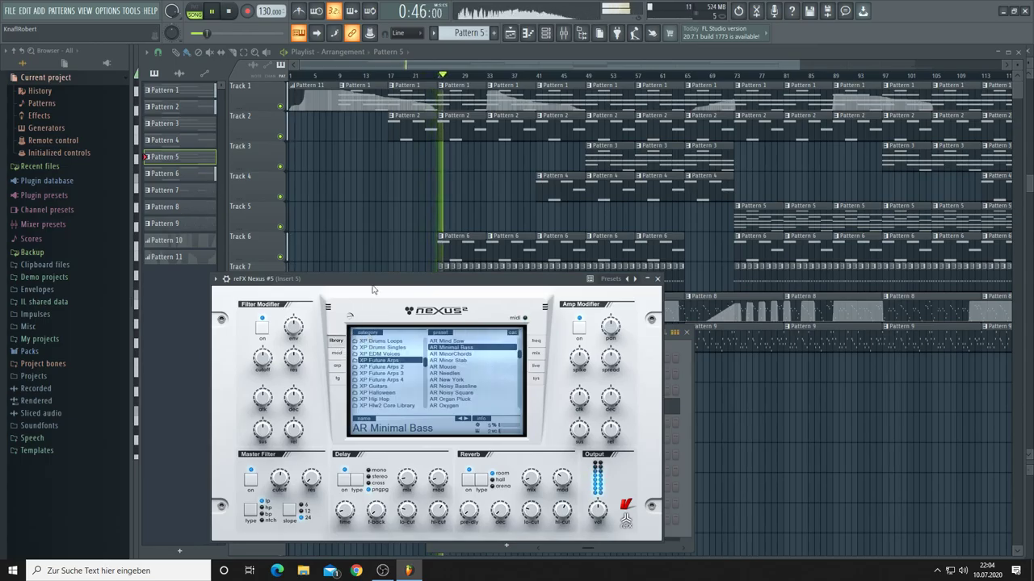
Step: Set the master filter of reFX Nexus #5 to cutoff 51 and resonance 21, switch its reverb off and check its mix effects
drag(376, 282, 579, 275)
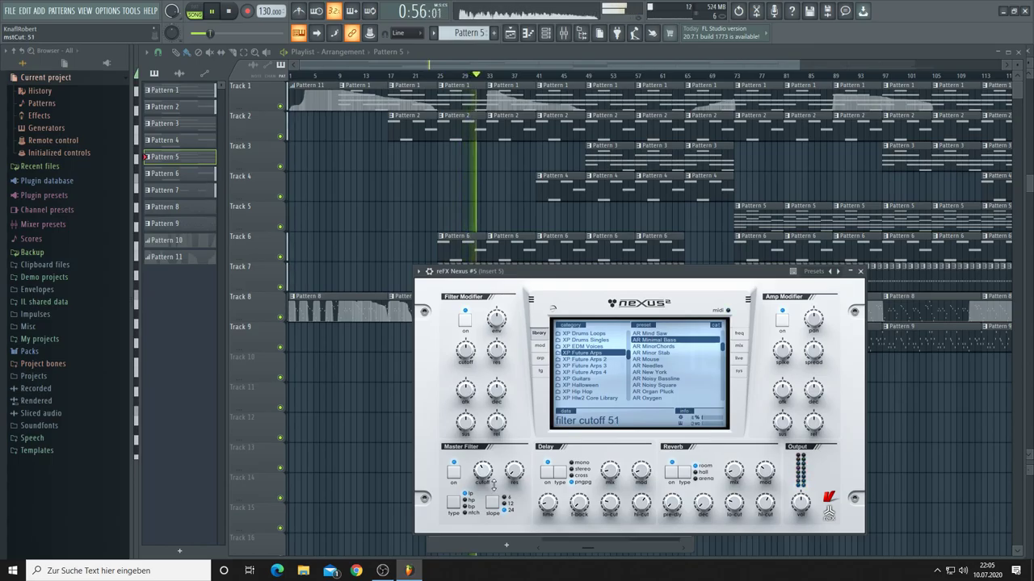
mouse_move(514, 468)
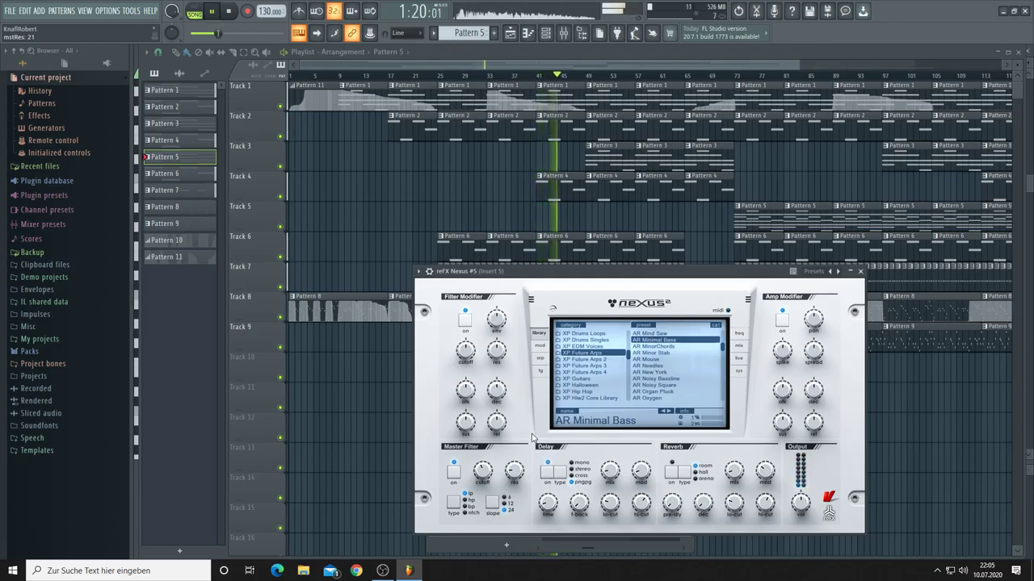
click(740, 348)
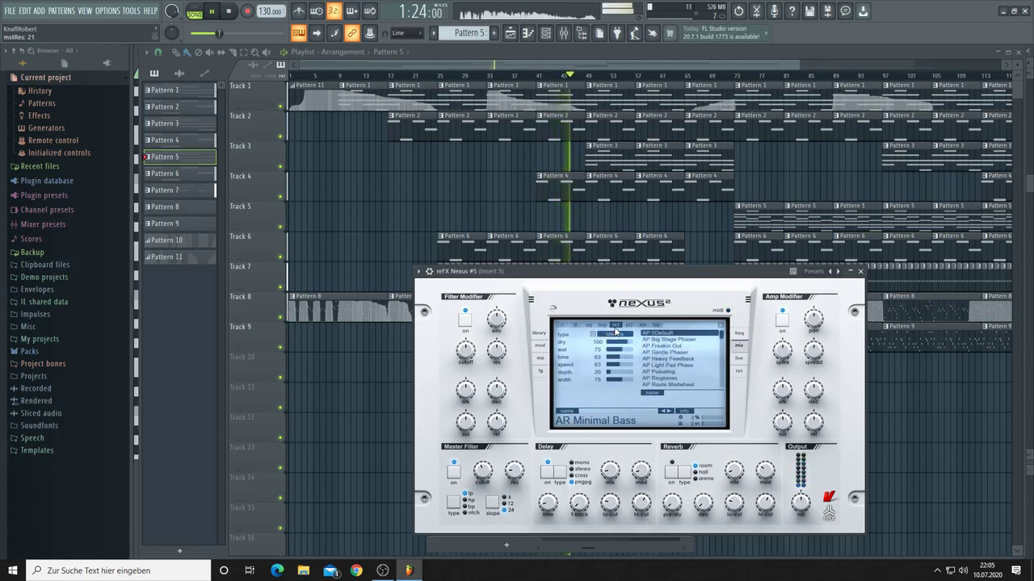
click(657, 327)
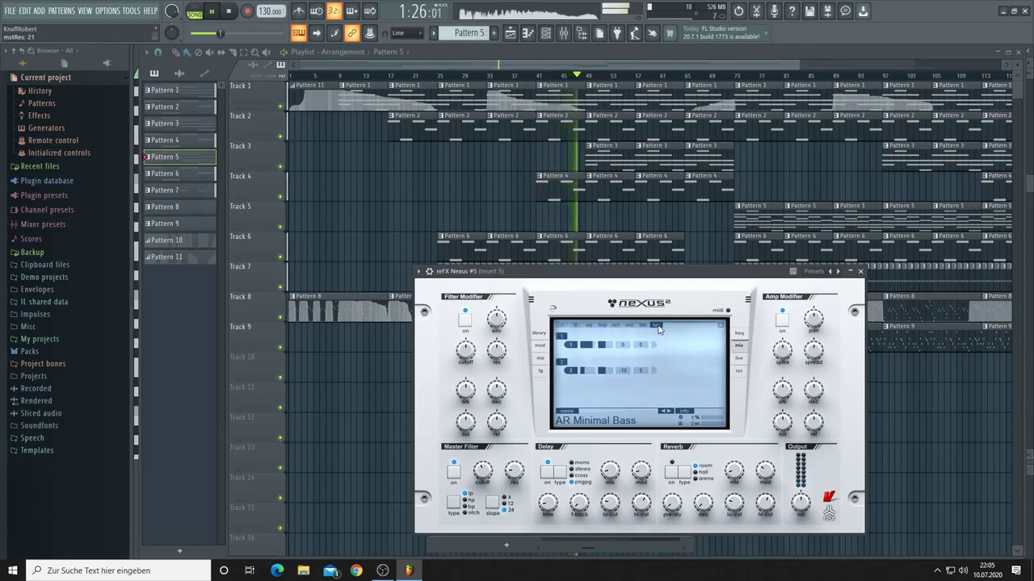
click(536, 334)
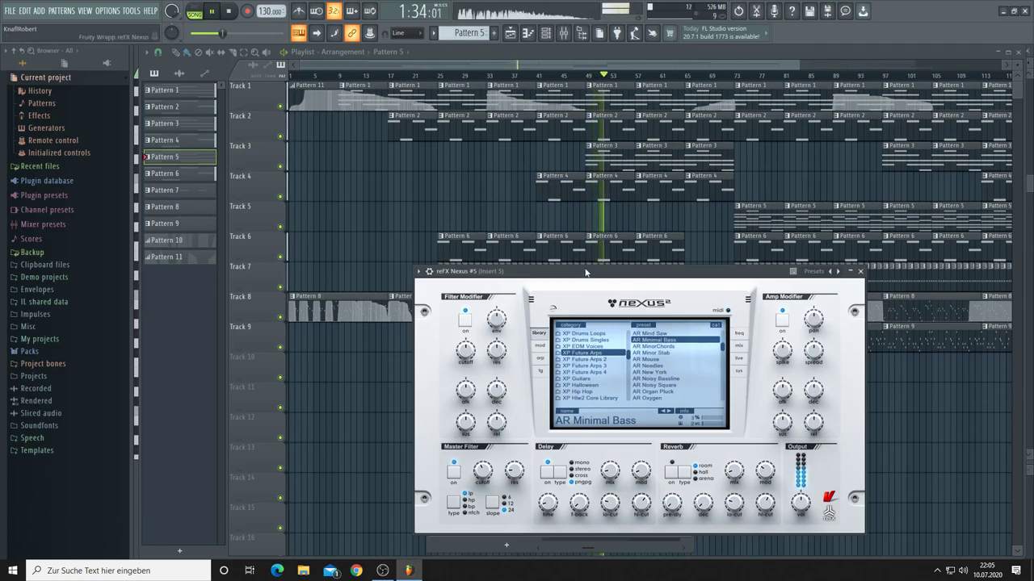
Step: Check the preset of reFX Nexus #4 during playback and return to the playlist
drag(585, 272, 779, 285)
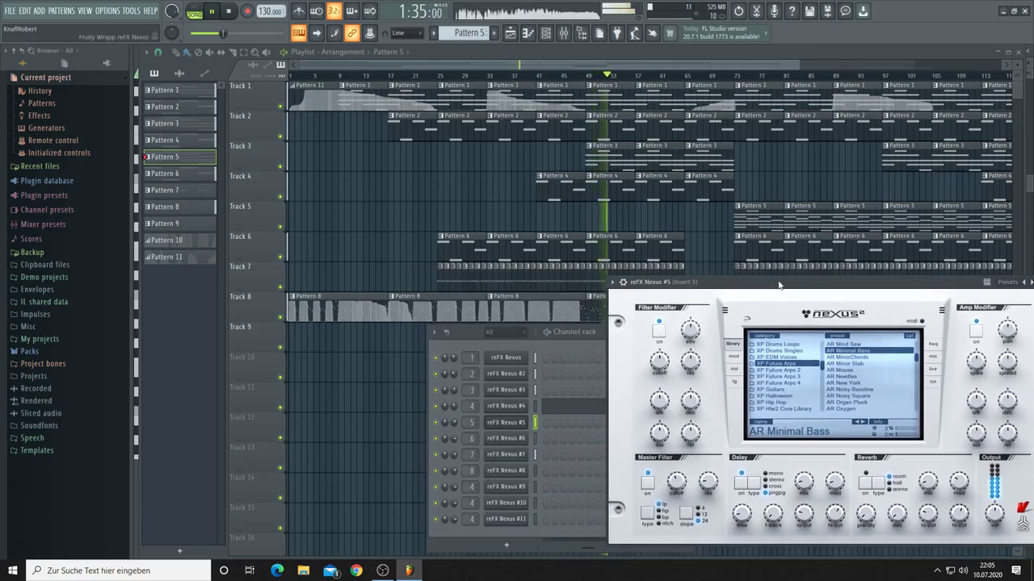
click(517, 407)
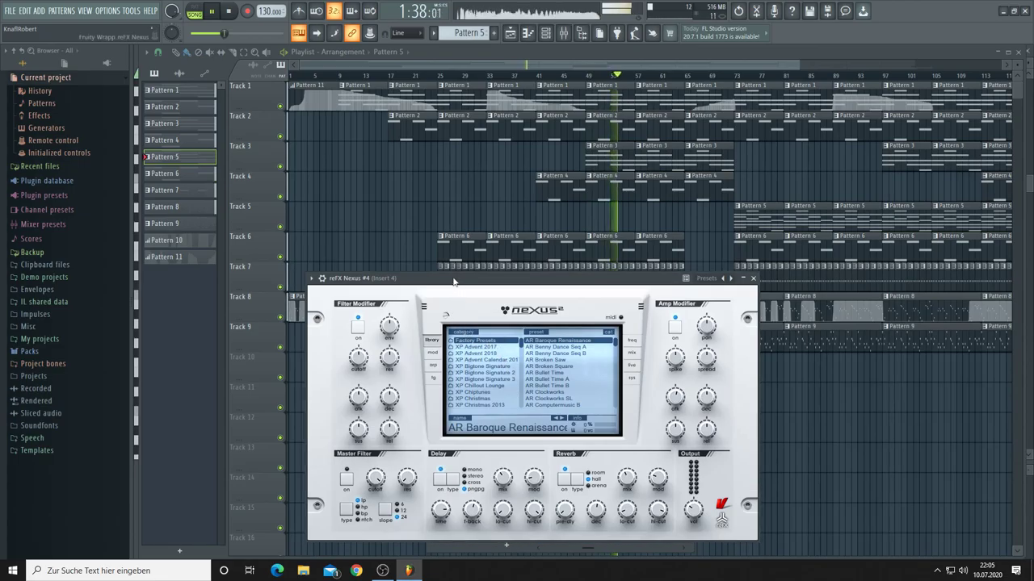
drag(454, 281, 335, 278)
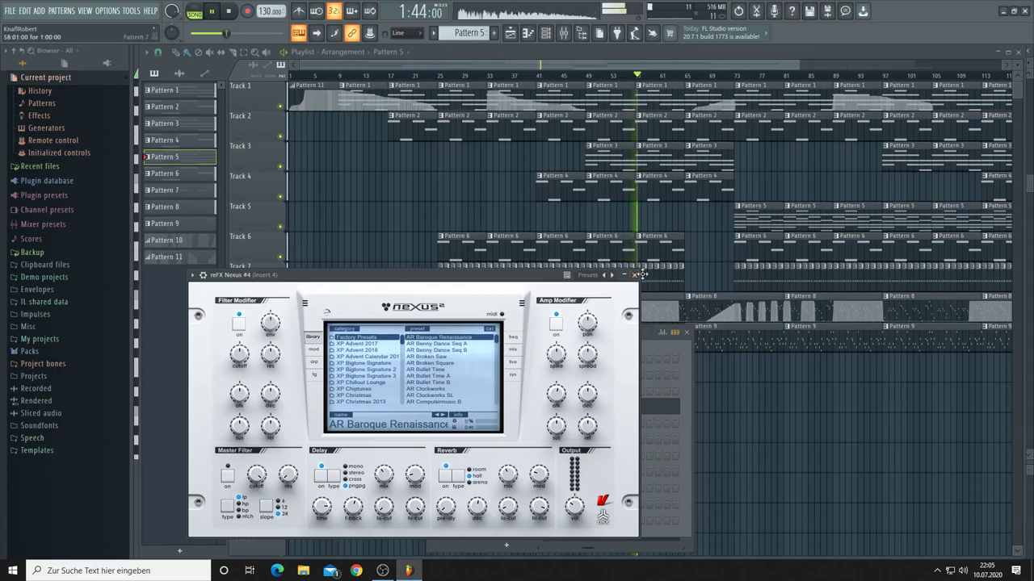
click(477, 212)
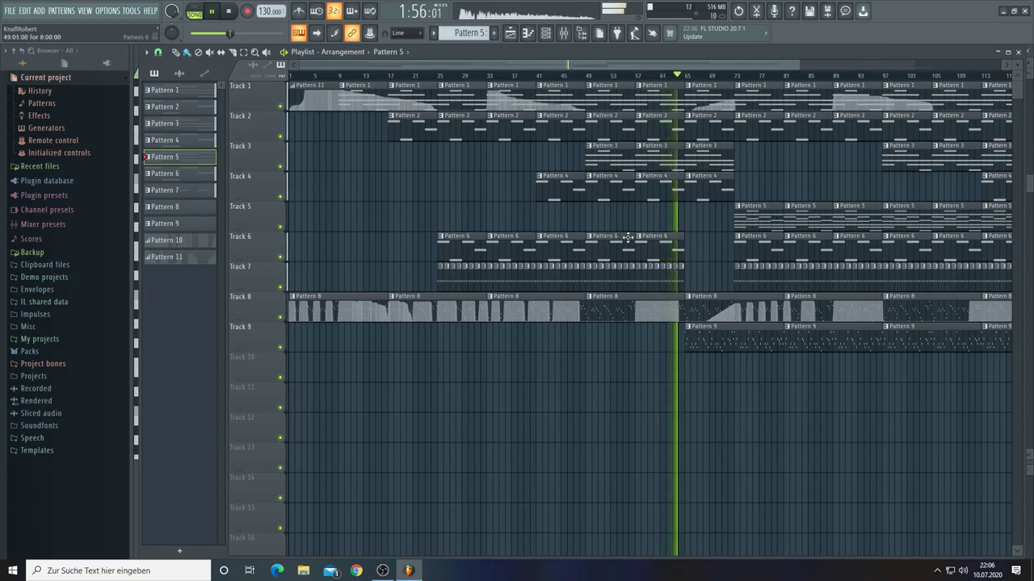
Step: Delete the Pattern 3 clip at bar 65 and the Pattern 6 and Pattern 7 clips between bars 73 and 81
right_click(708, 154)
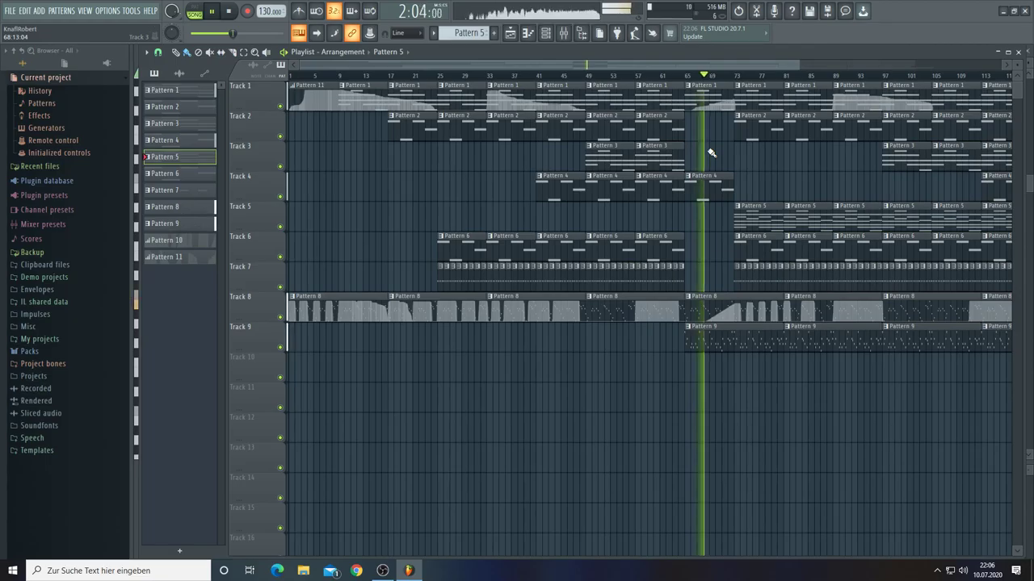
right_click(738, 242)
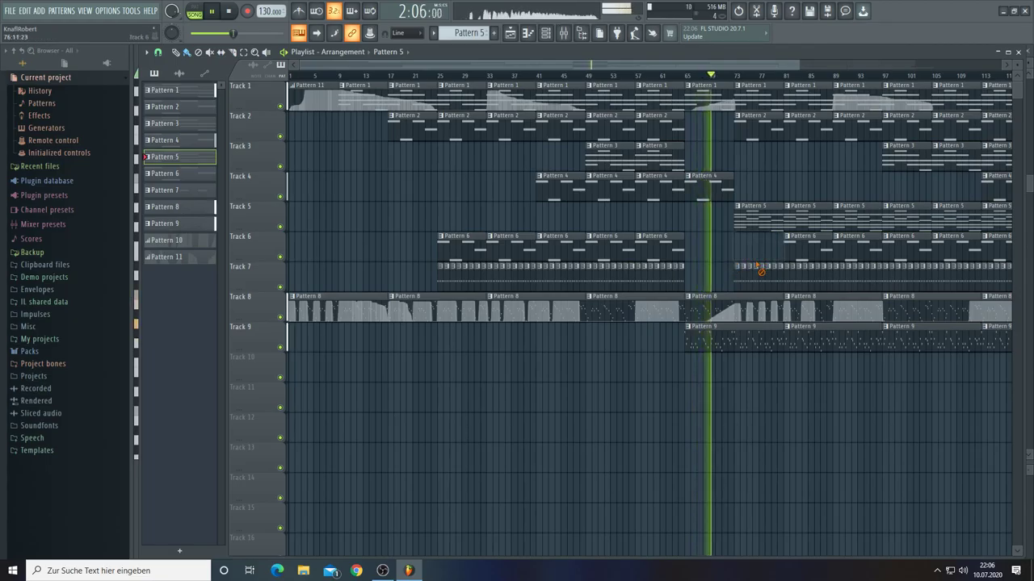
right_click(747, 266)
right_click(771, 267)
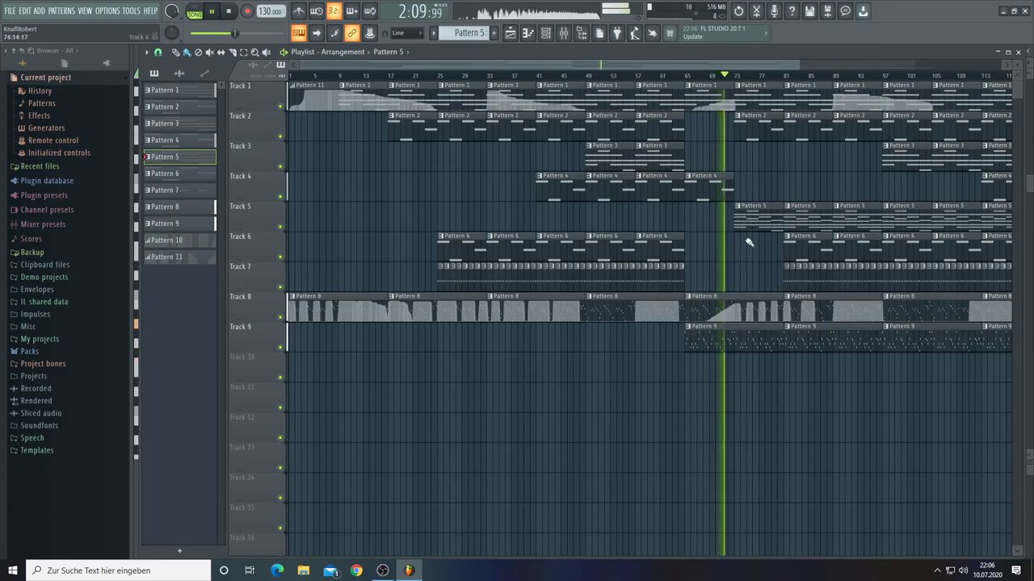
Step: Adjust the channel volume of reFX Nexus #4 in the channel rack during playback, then close the rack
click(547, 33)
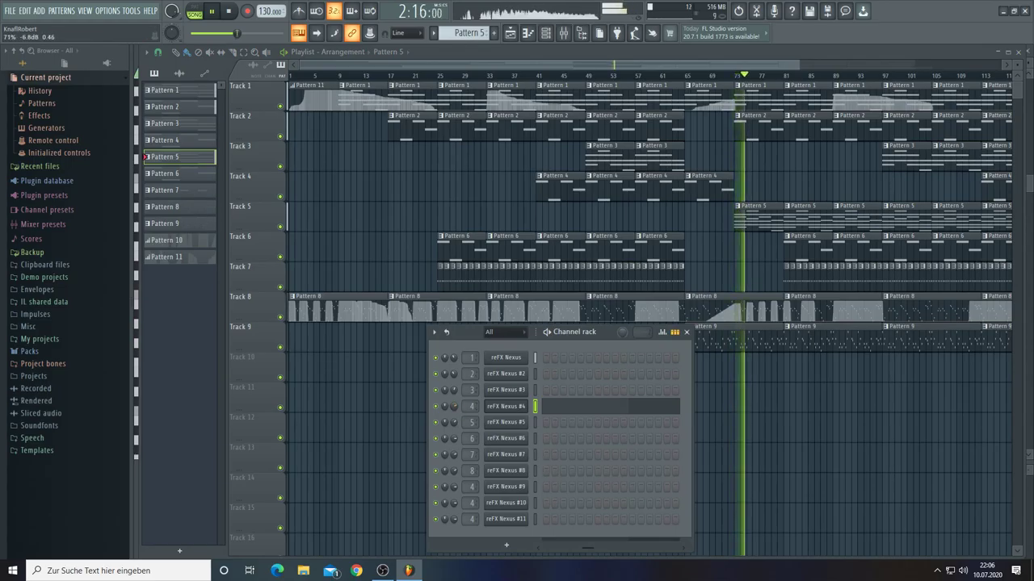
scroll(237, 33, up, 2)
scroll(237, 33, down, 1)
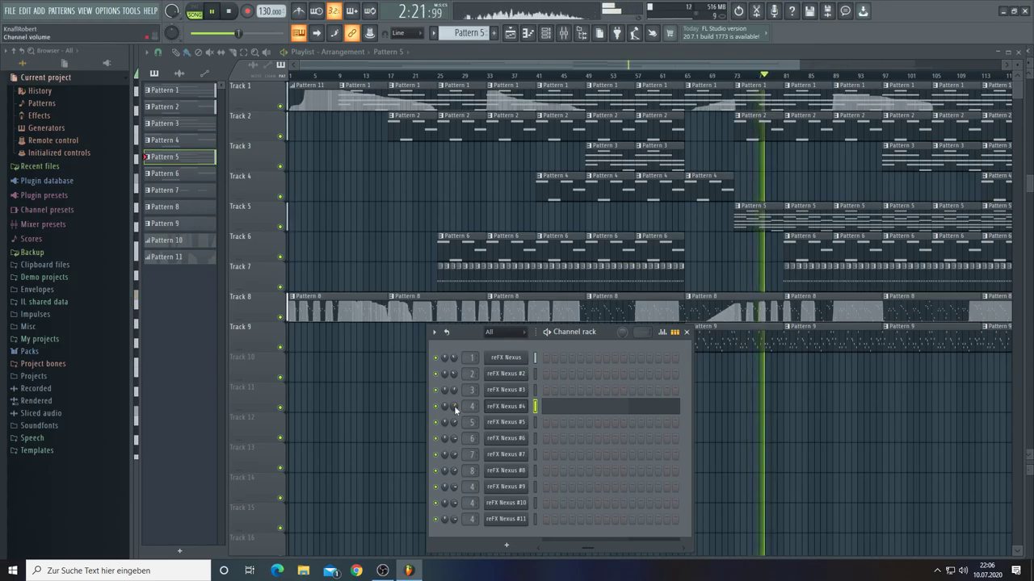
scroll(454, 406, down, 4)
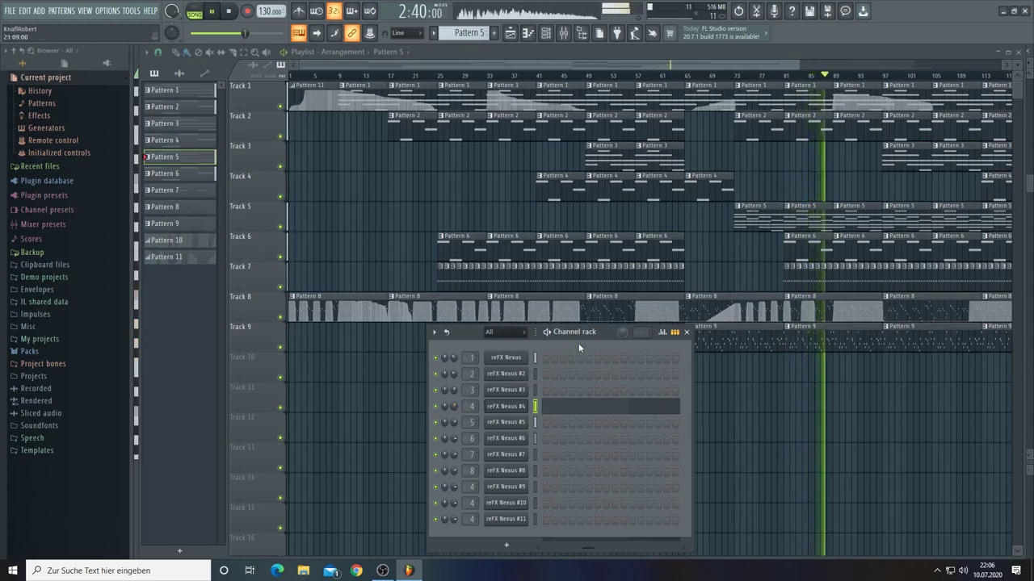
drag(589, 331, 503, 315)
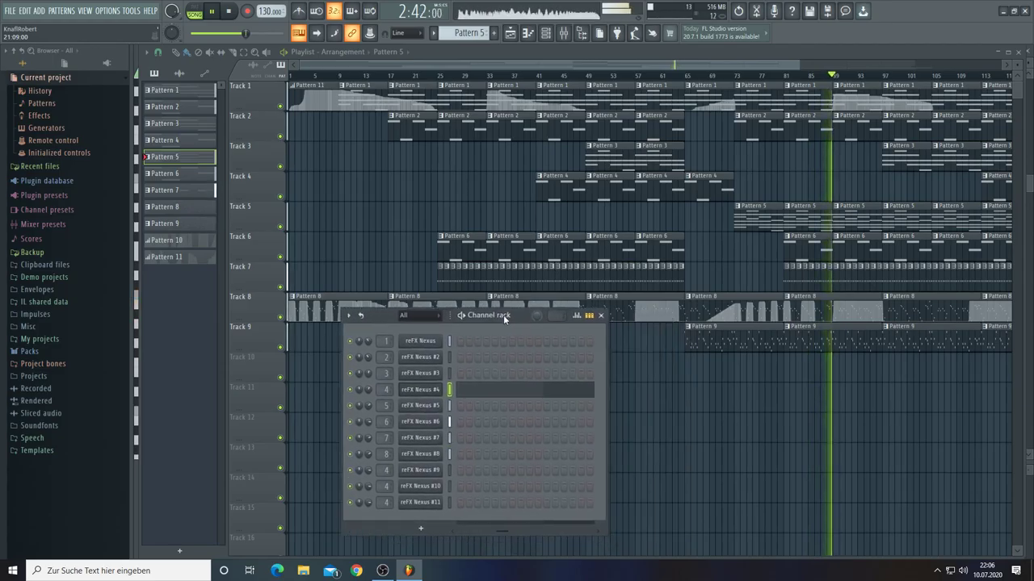
key(F6)
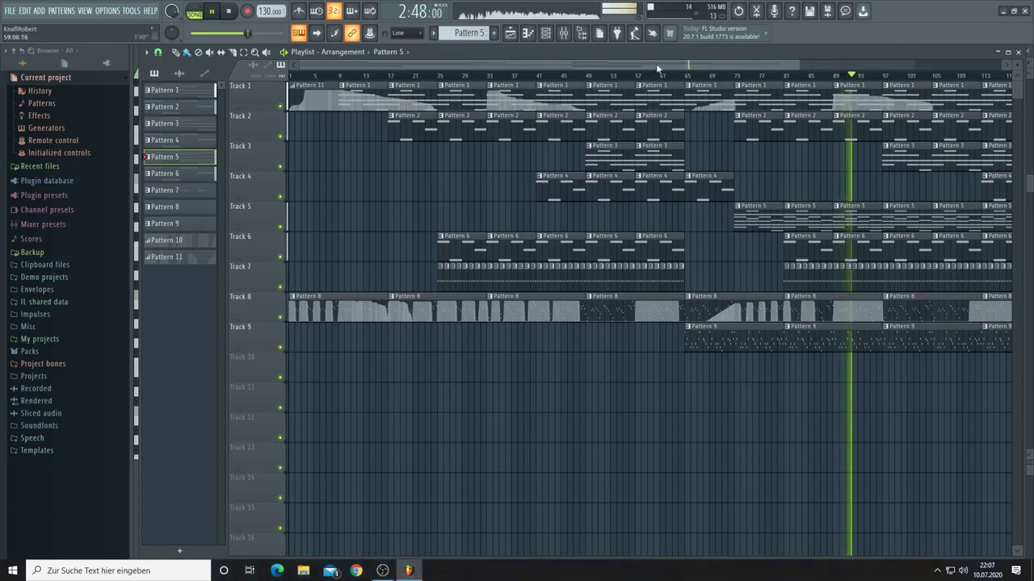
Step: Extend the last Pattern 10 automation clip on Track 8 to about bar 149
drag(647, 64, 792, 67)
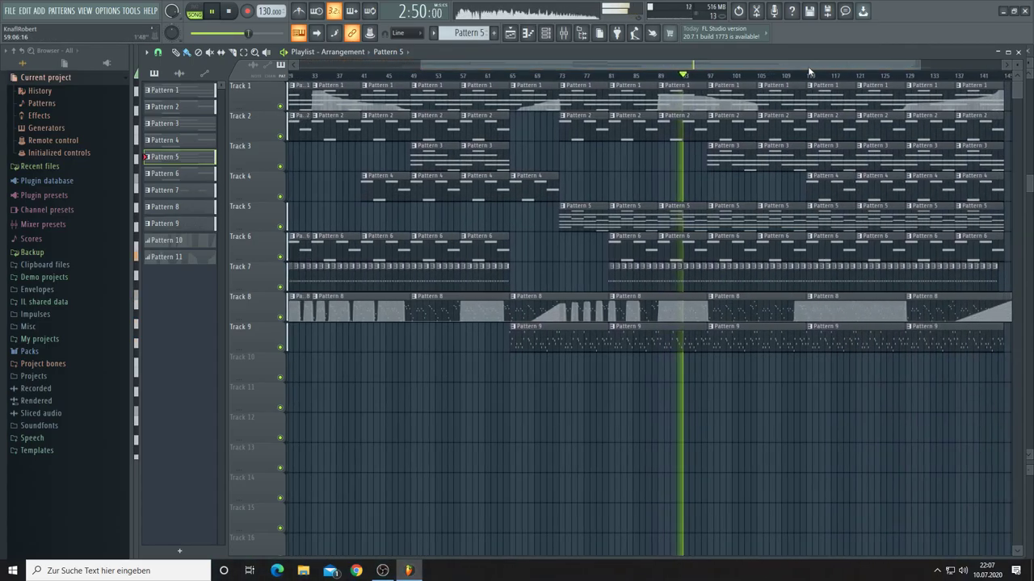
scroll(792, 67, down, 2)
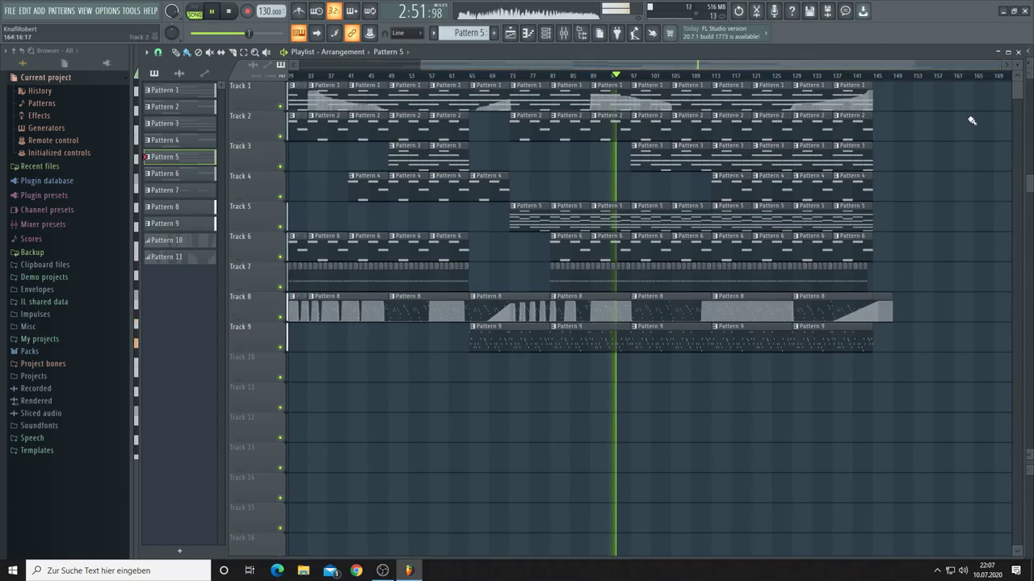
drag(892, 299, 896, 299)
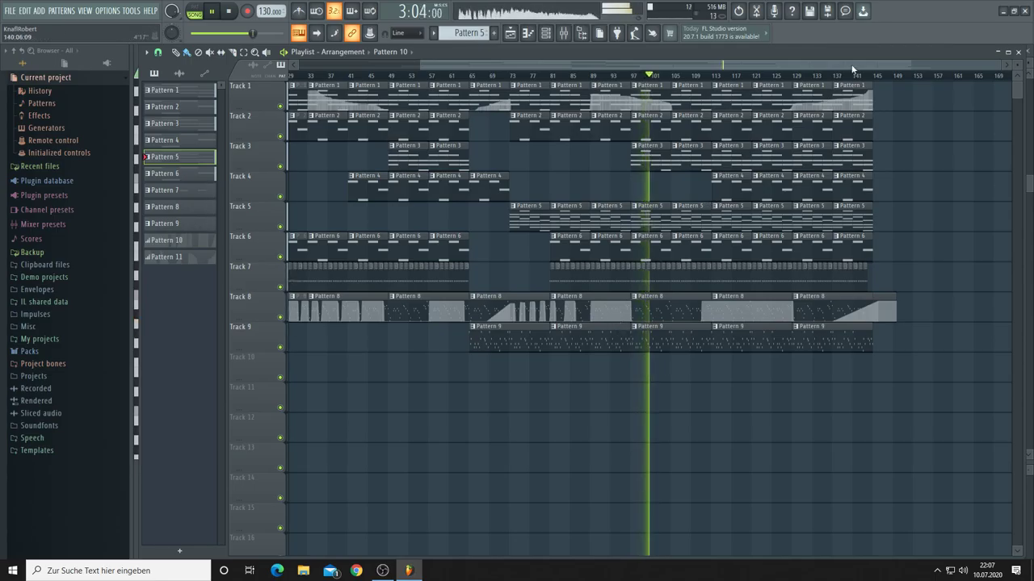
Step: Set the project's genre to Club and its title to "???" in the project info
key(F11)
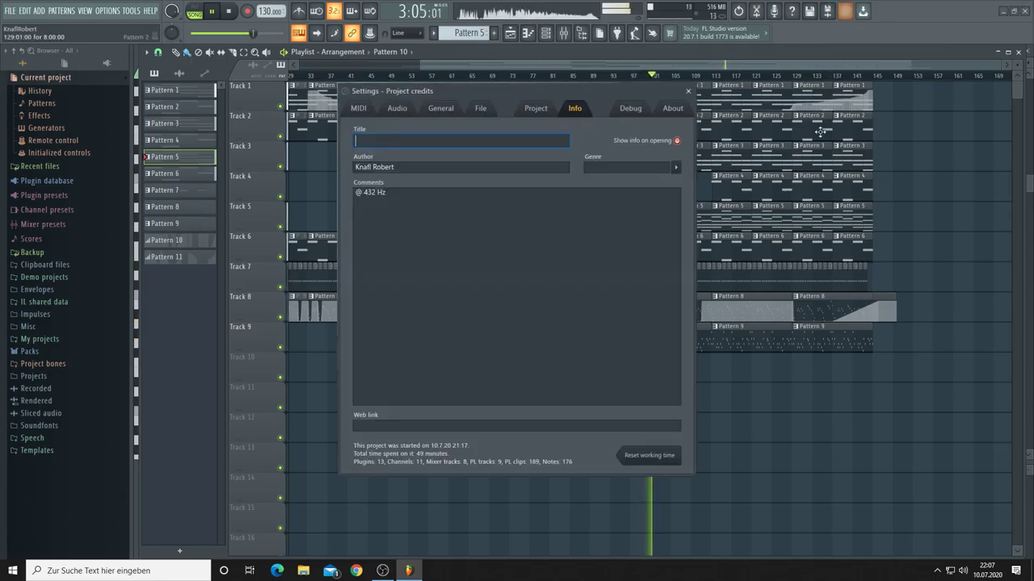
click(678, 167)
click(817, 96)
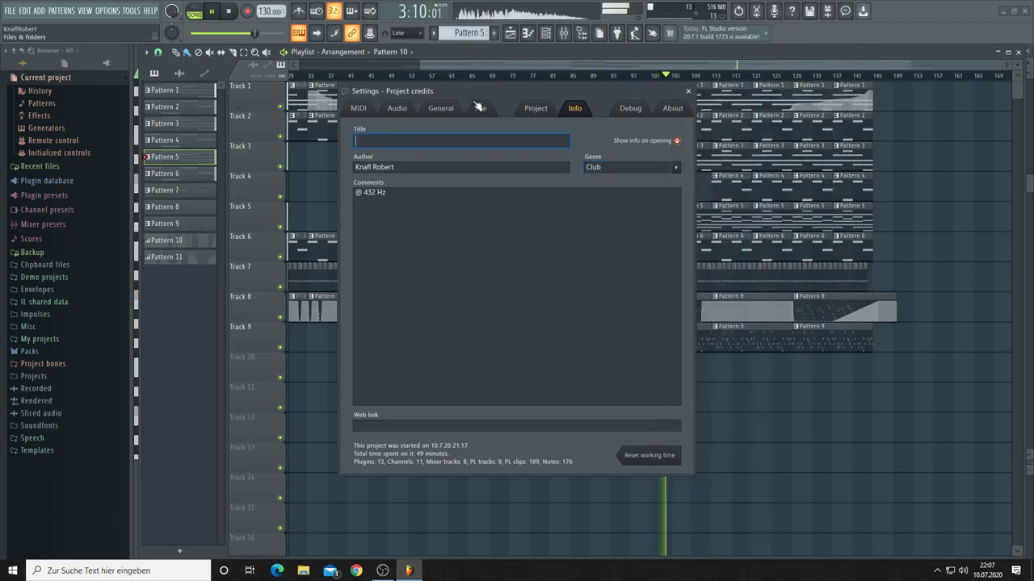
drag(478, 107, 441, 150)
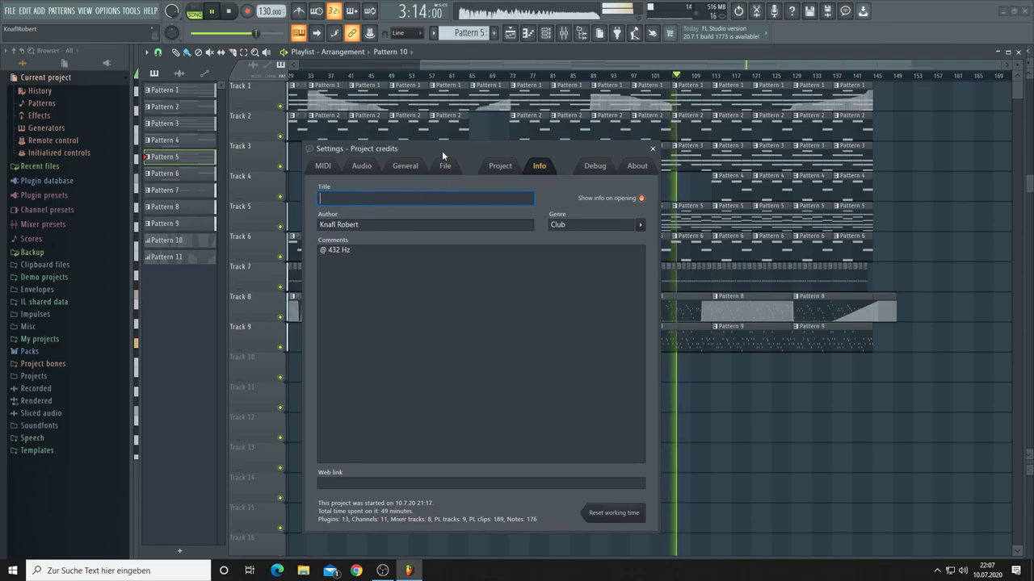
text(?)
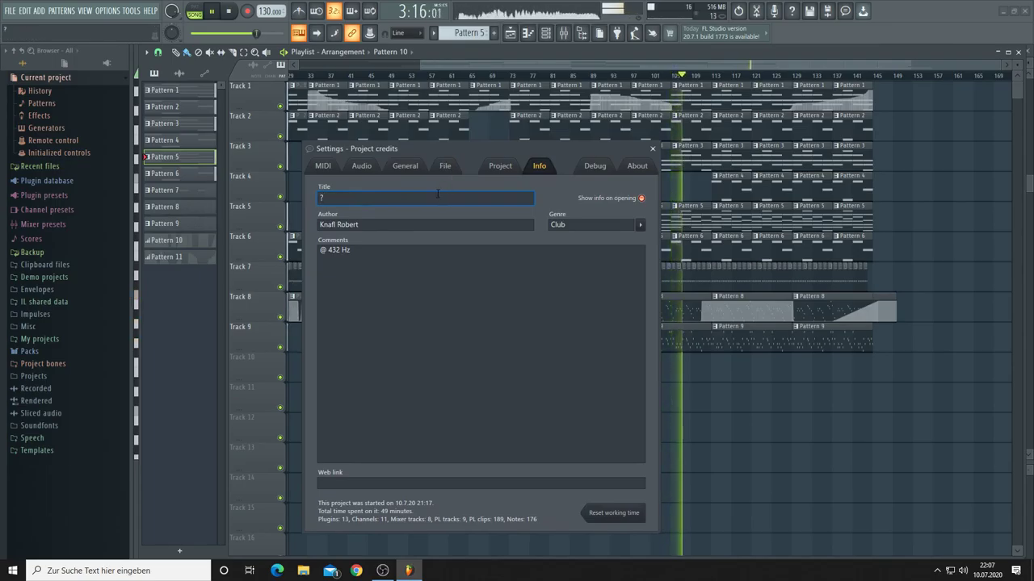
drag(427, 149, 362, 155)
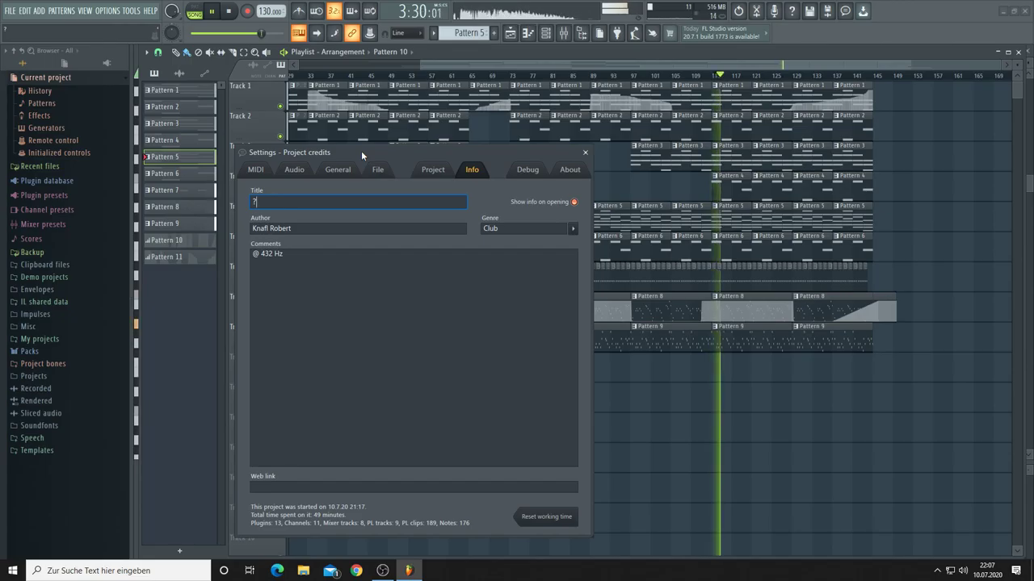
drag(361, 150, 328, 90)
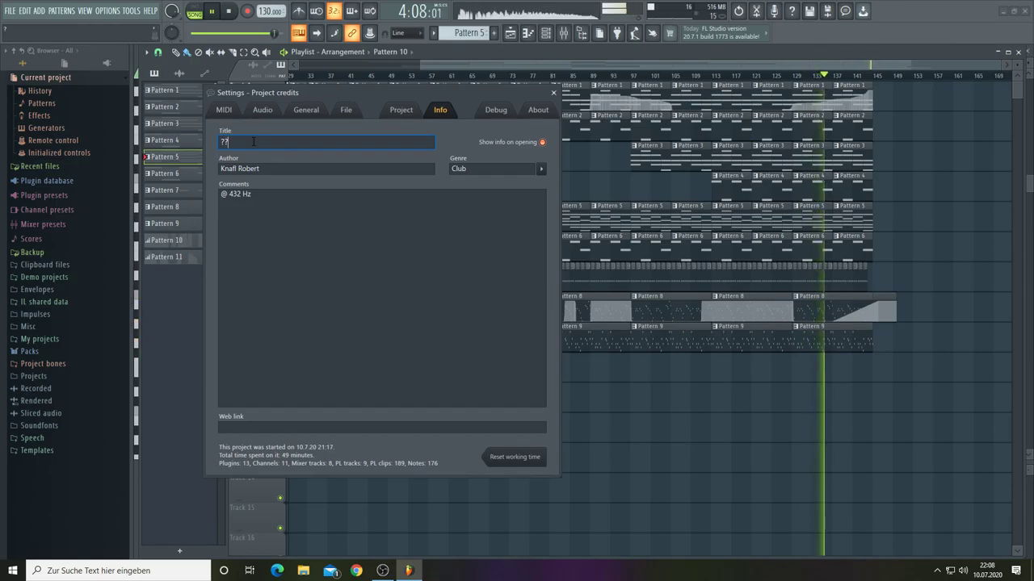
text(?)
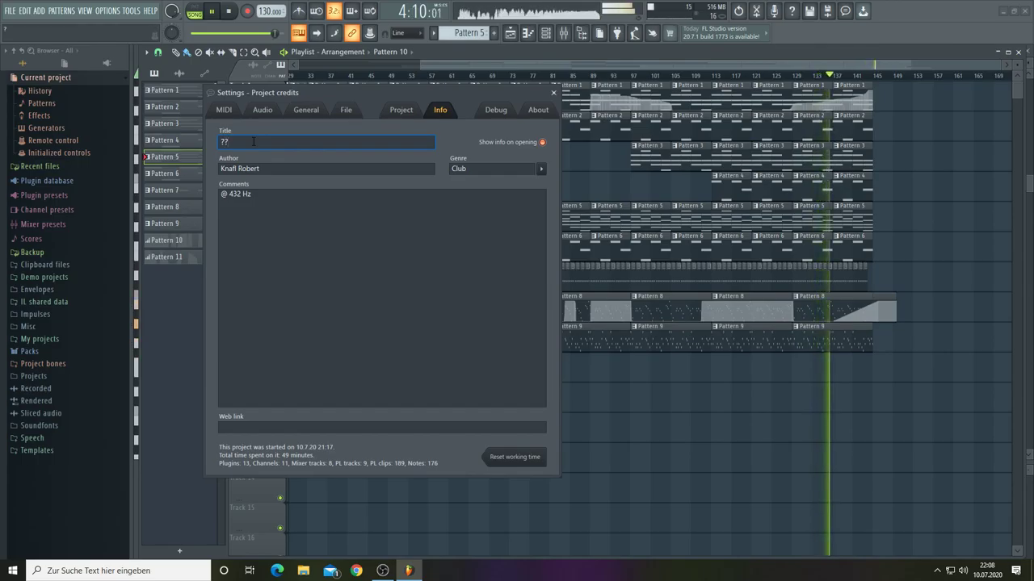
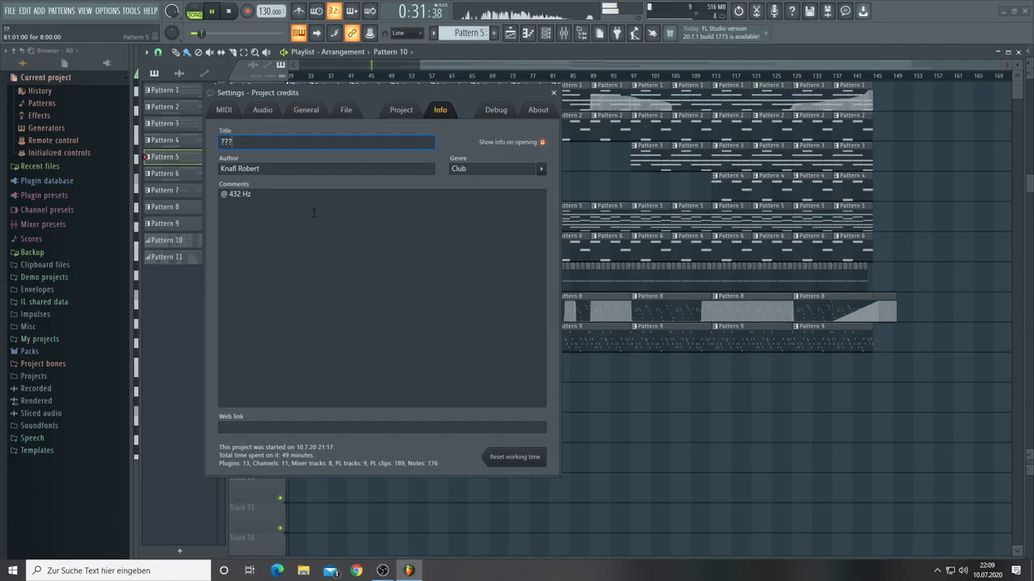
Step: Close the project info and open the Fruity Limiter on the mixer's Master track
click(563, 34)
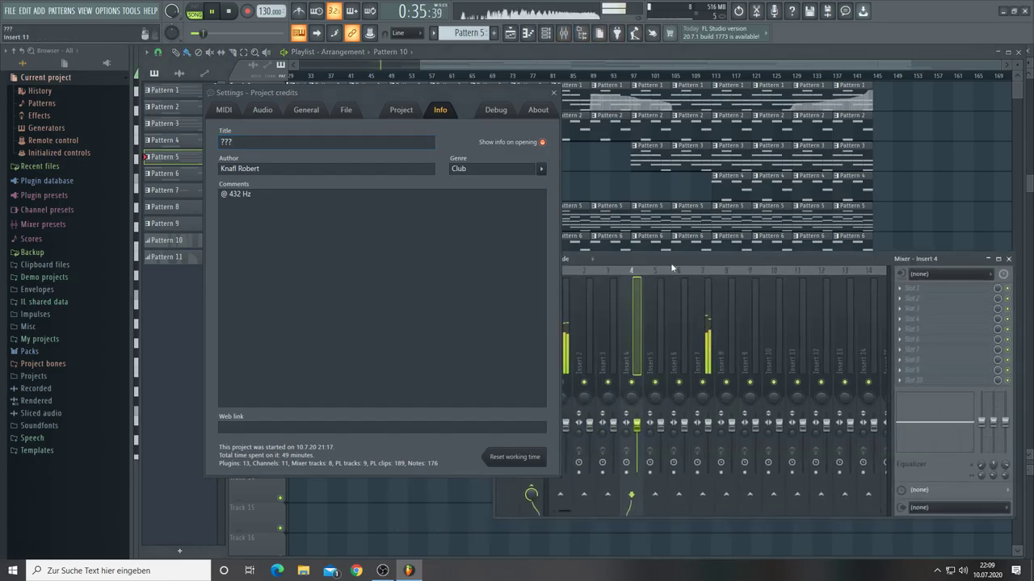
click(554, 94)
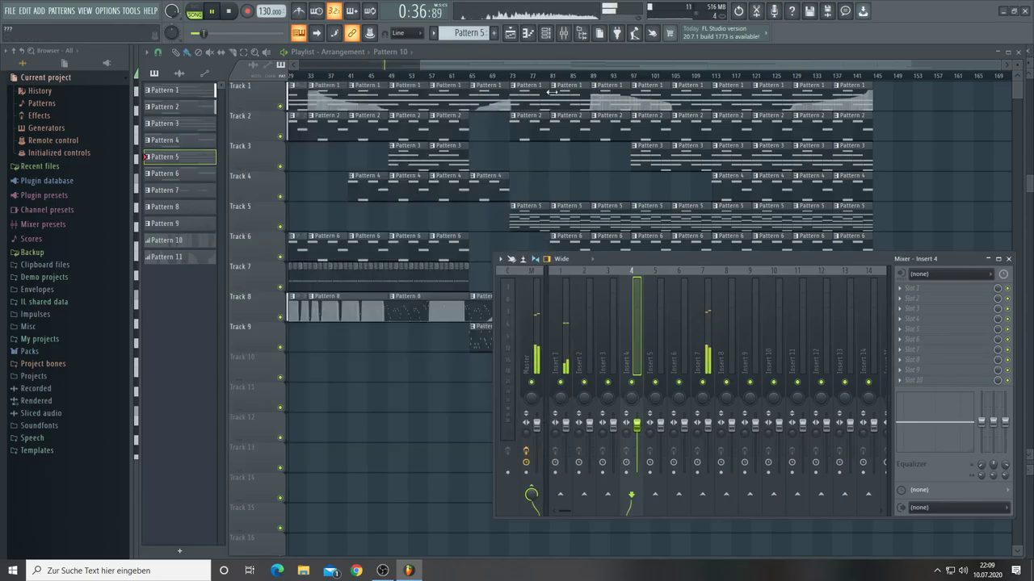
click(533, 286)
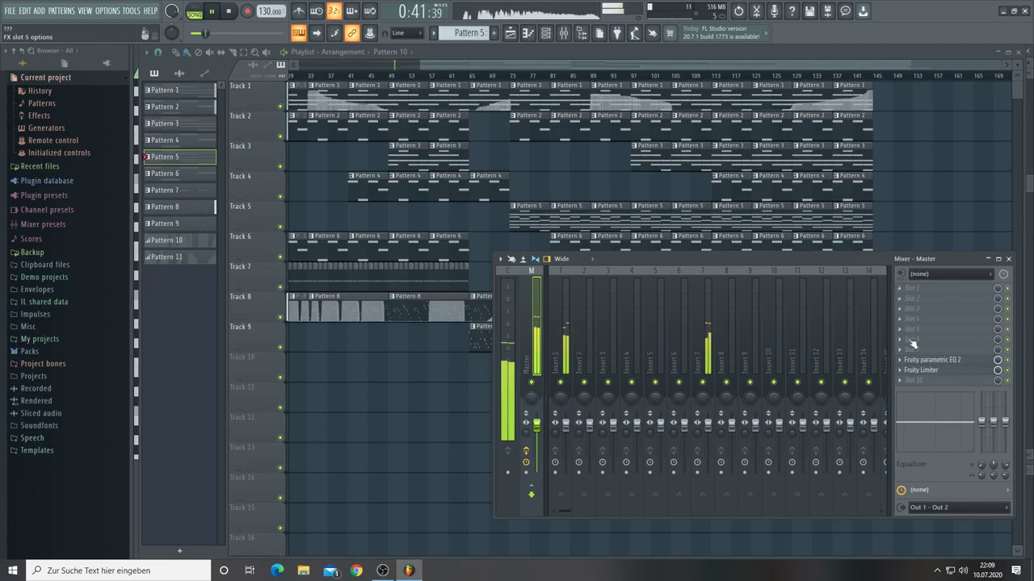
click(918, 371)
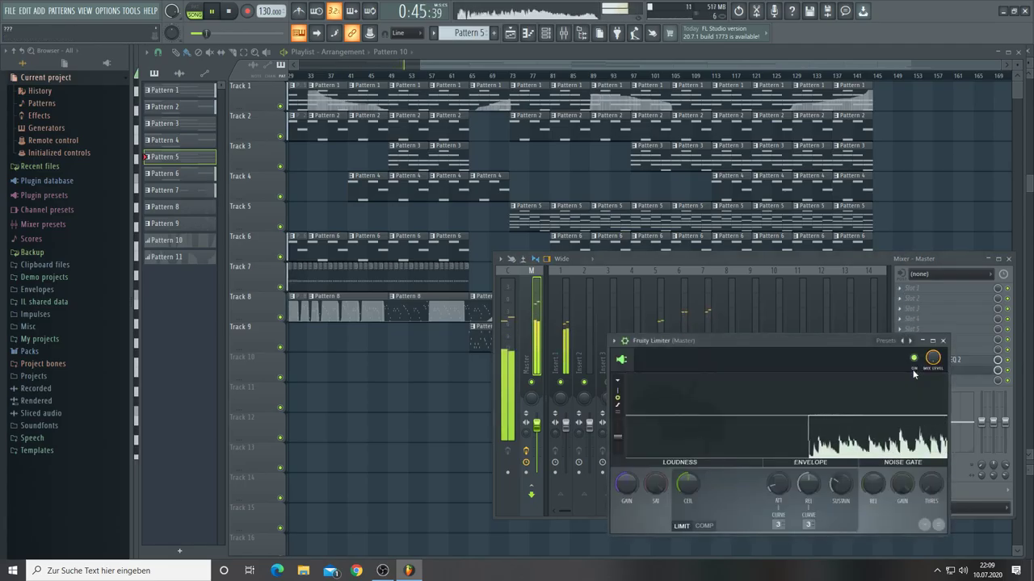
Step: Add Maximus to the first effect slot of the Master track, load its Clear master preset and select the master band
click(901, 289)
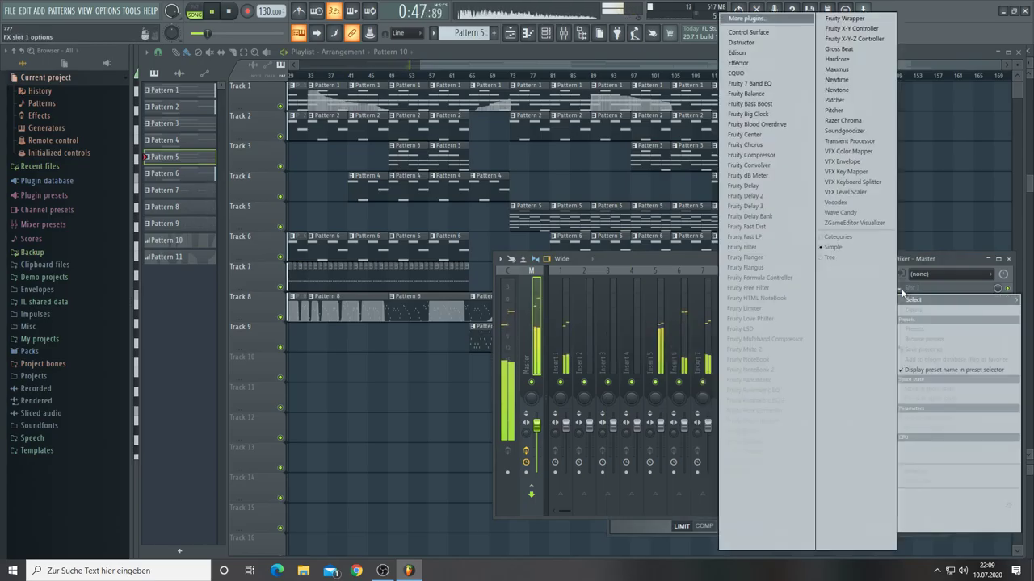
click(850, 70)
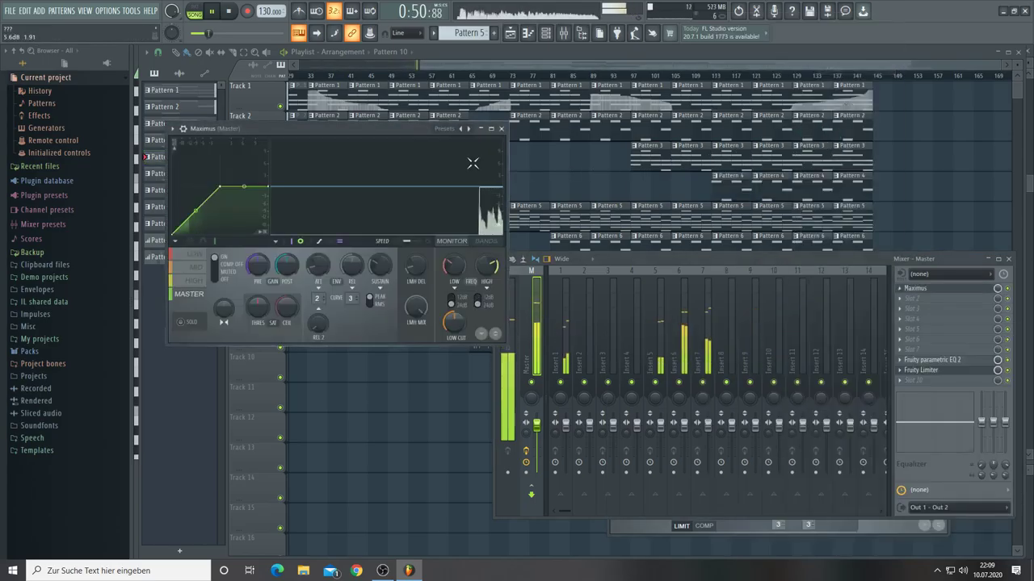
click(471, 130)
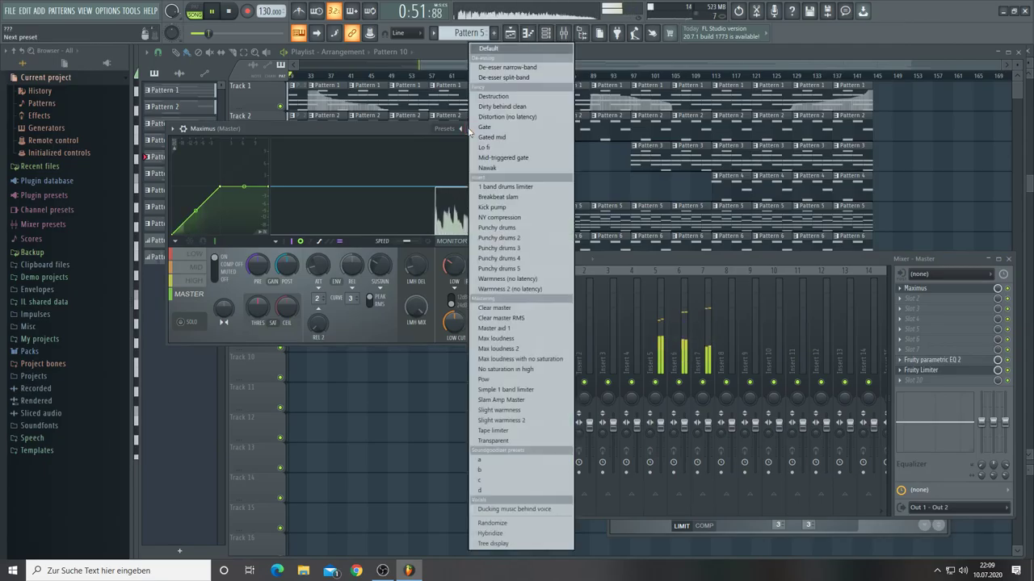
click(502, 307)
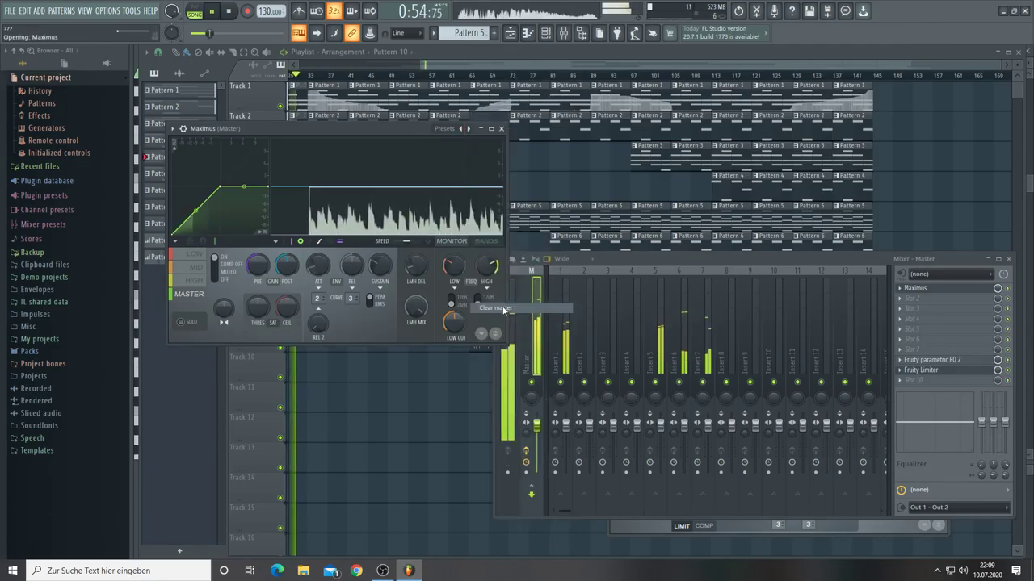
click(189, 294)
Step: Restart the song from the beginning and arrange Maximus and Fruity Limiter side by side over the playlist with the mixer closed
click(229, 11)
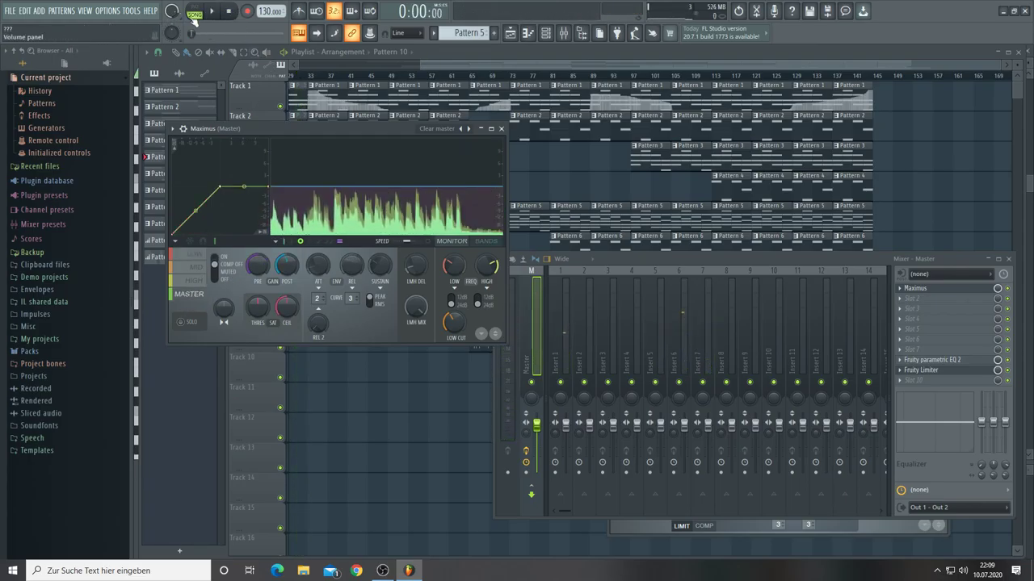
click(213, 13)
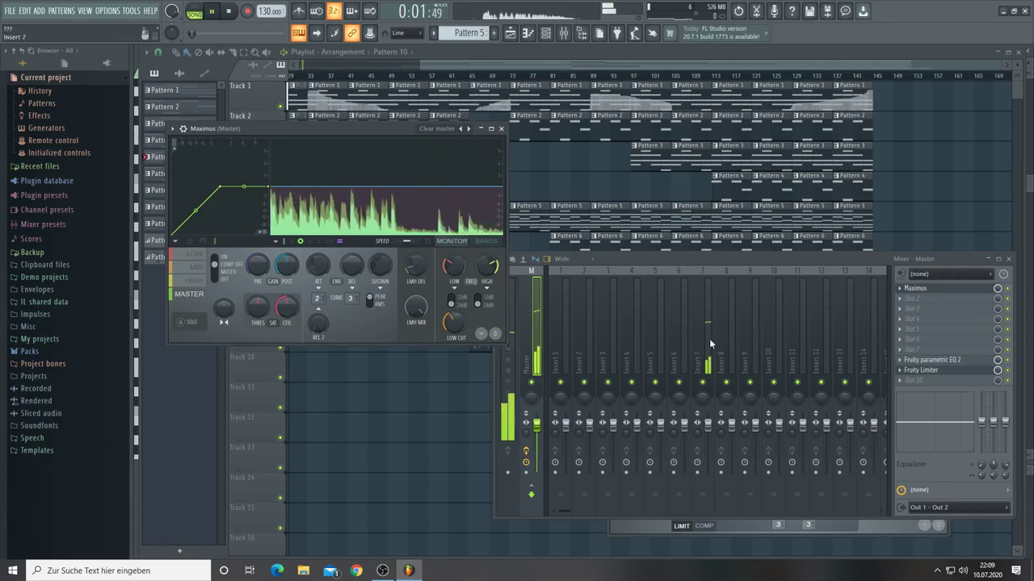
click(937, 370)
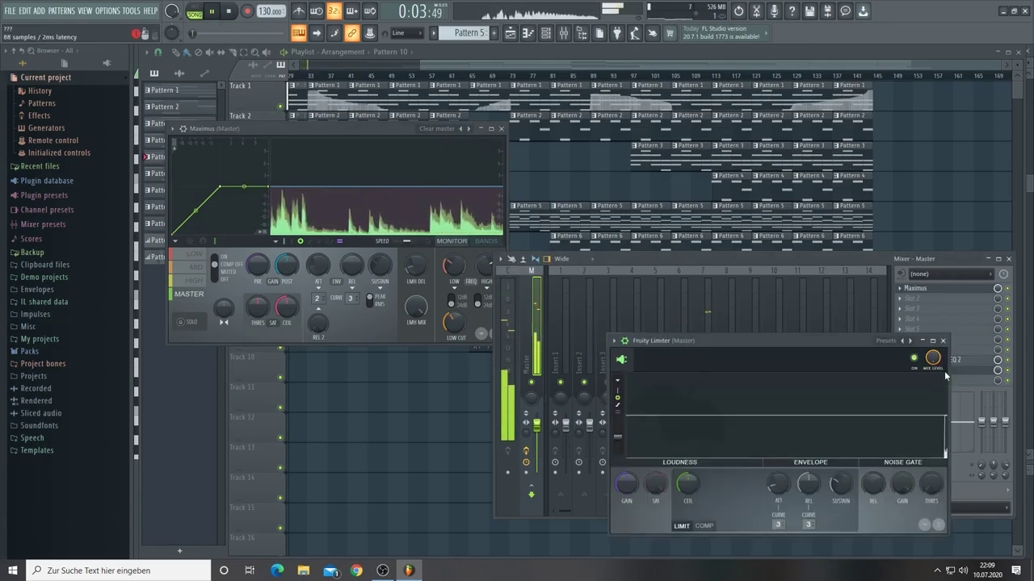
key(F9)
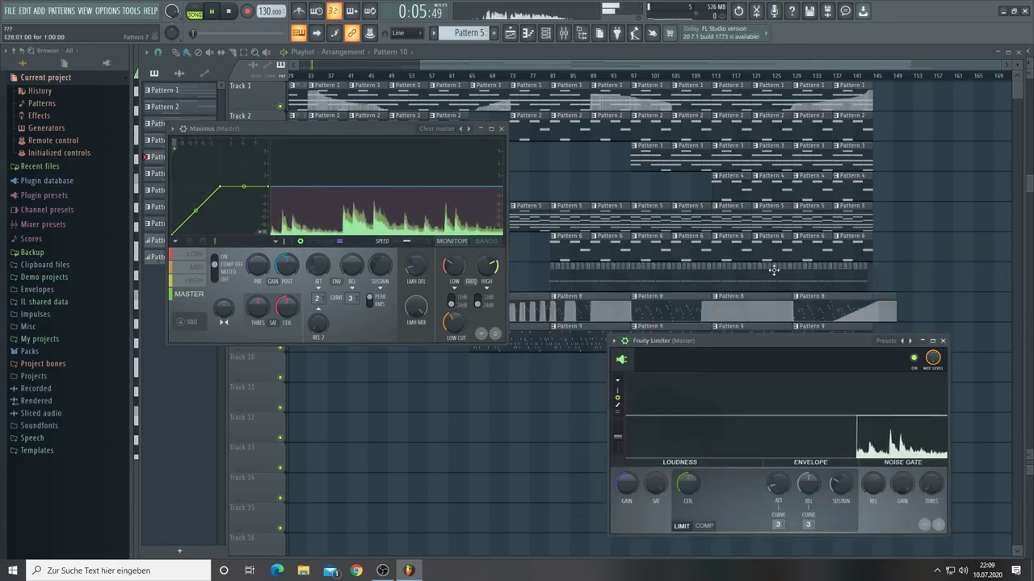
drag(379, 131, 394, 344)
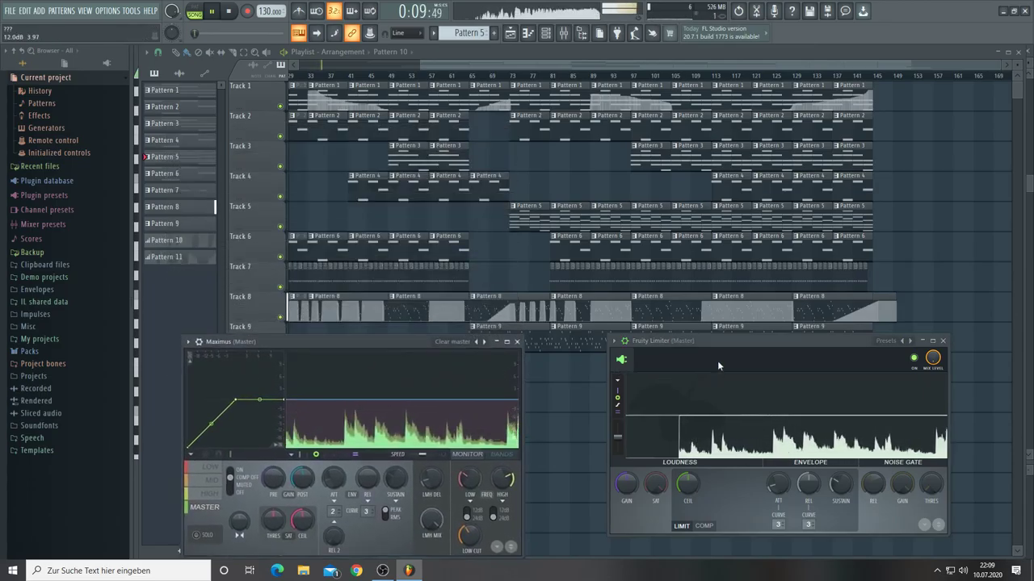
drag(717, 341, 720, 355)
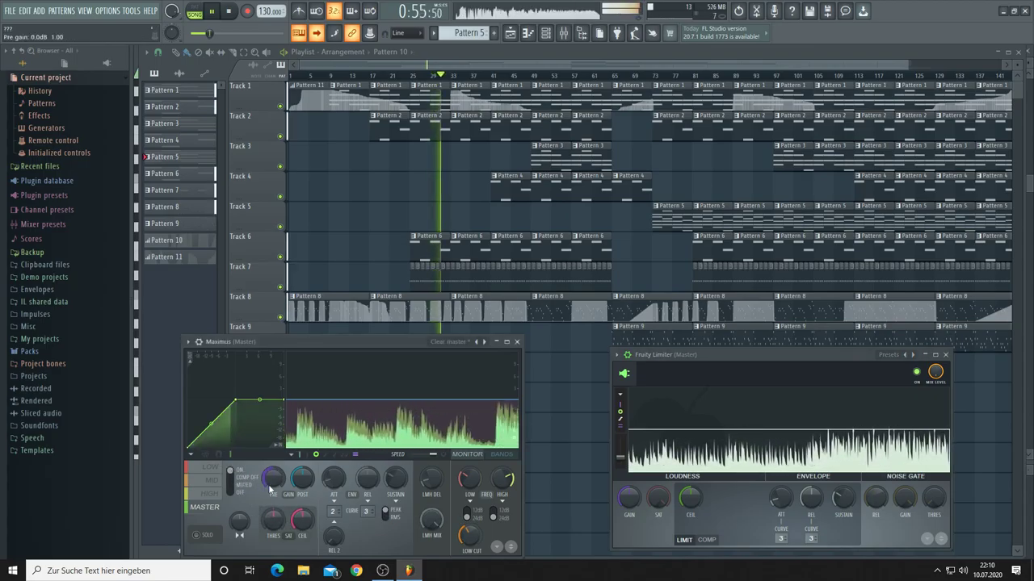
Step: Lower the pre gain of the Maximus master band to -3.1 dB
drag(271, 490, 270, 508)
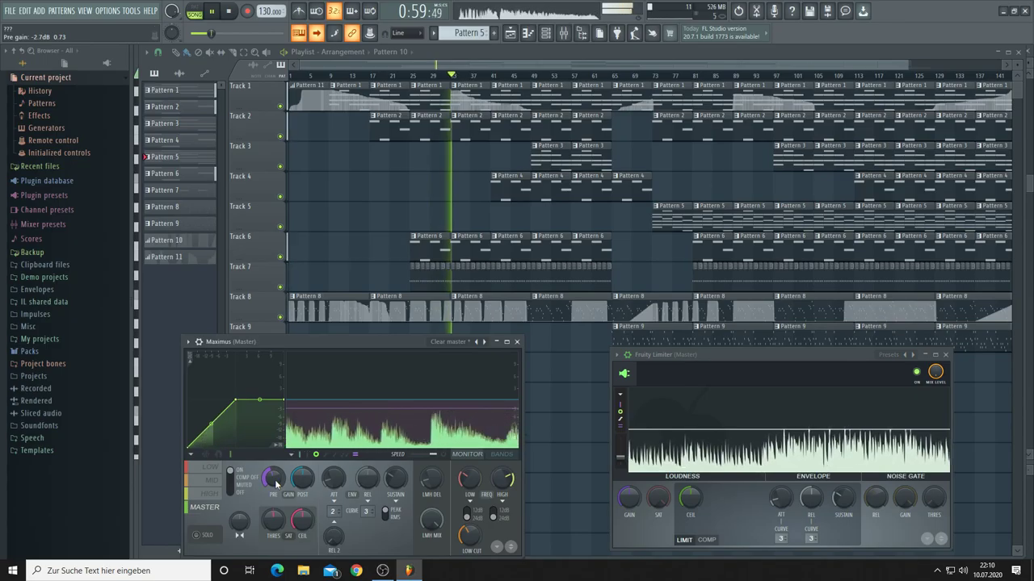
scroll(275, 483, down, 2)
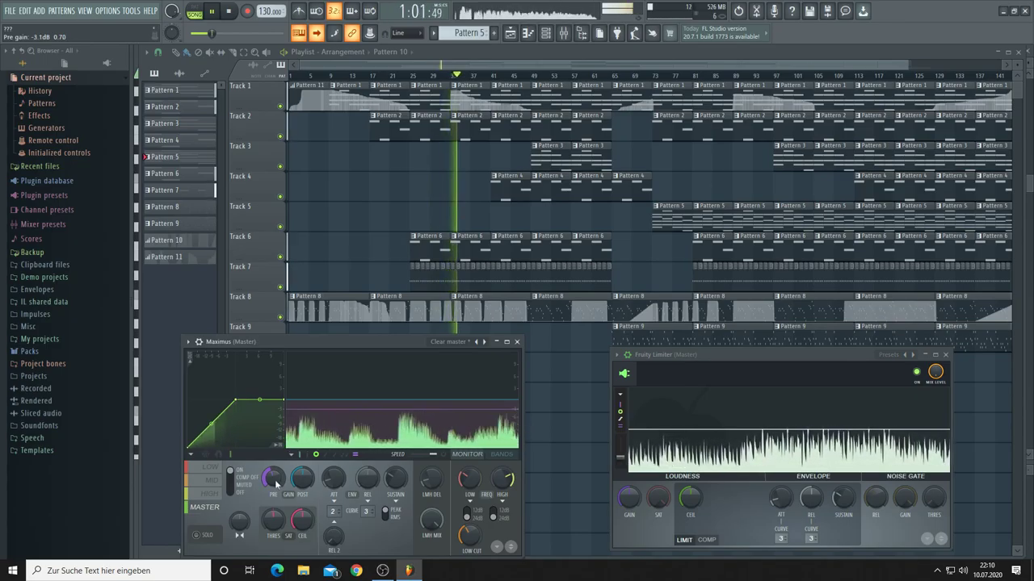
Step: Raise the lower envelope point of the Maximus master band slightly and set its attack and release curves to 1
drag(210, 423, 210, 416)
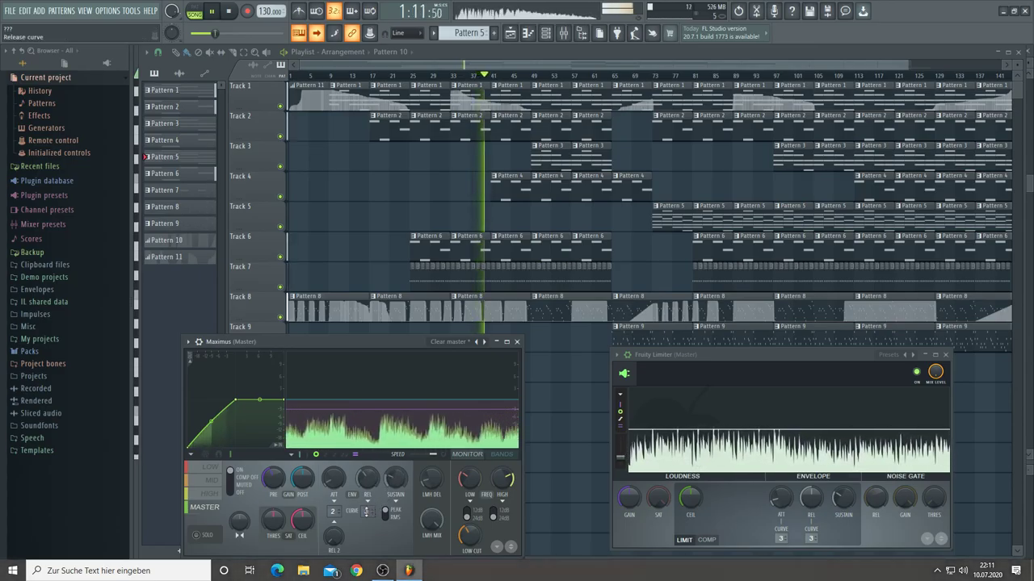
scroll(327, 508, down, 1)
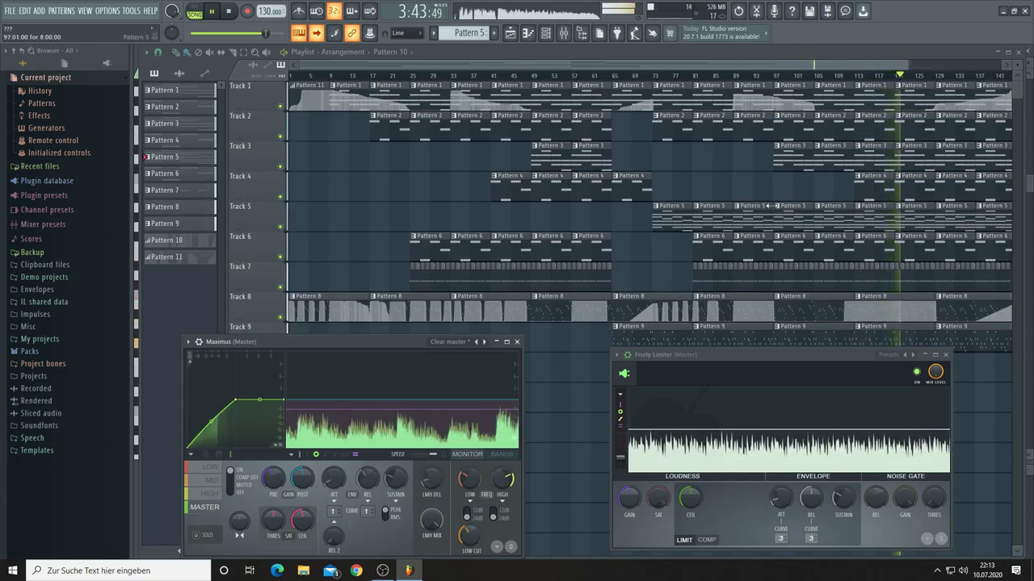
Step: Open the project info, title the song "I meet the DJ" and copy the title text
click(844, 11)
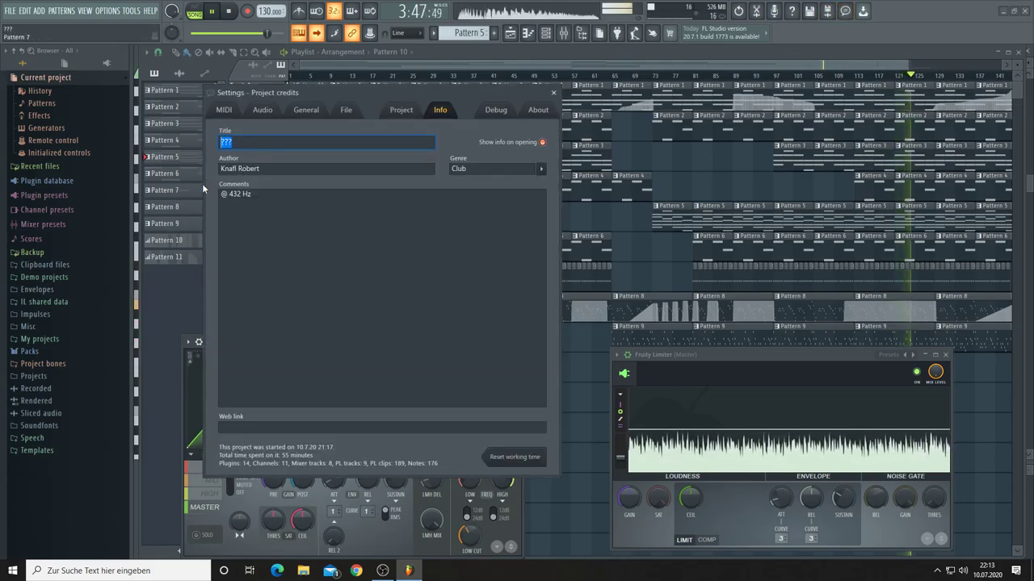
text(I meet)
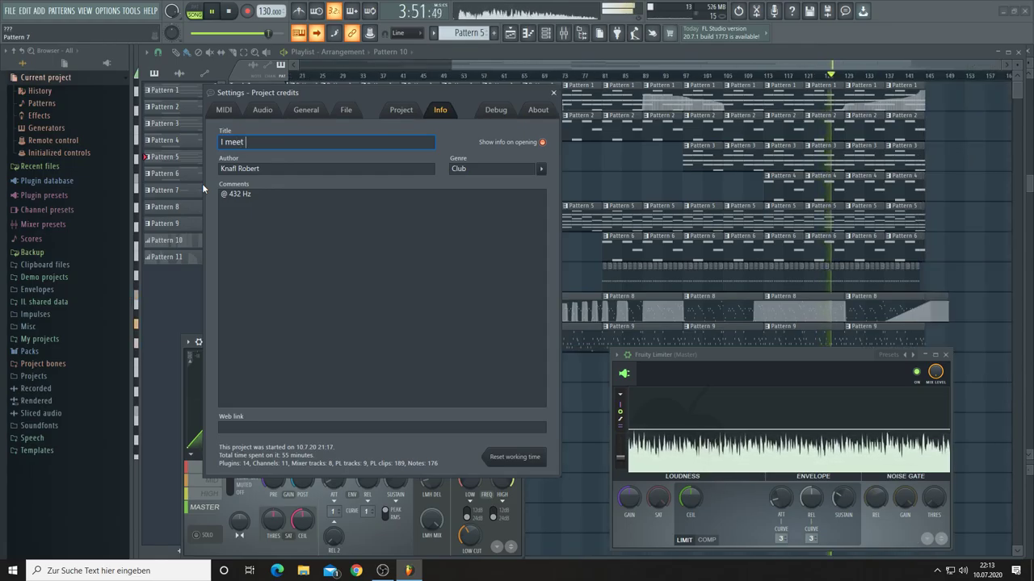
text( the)
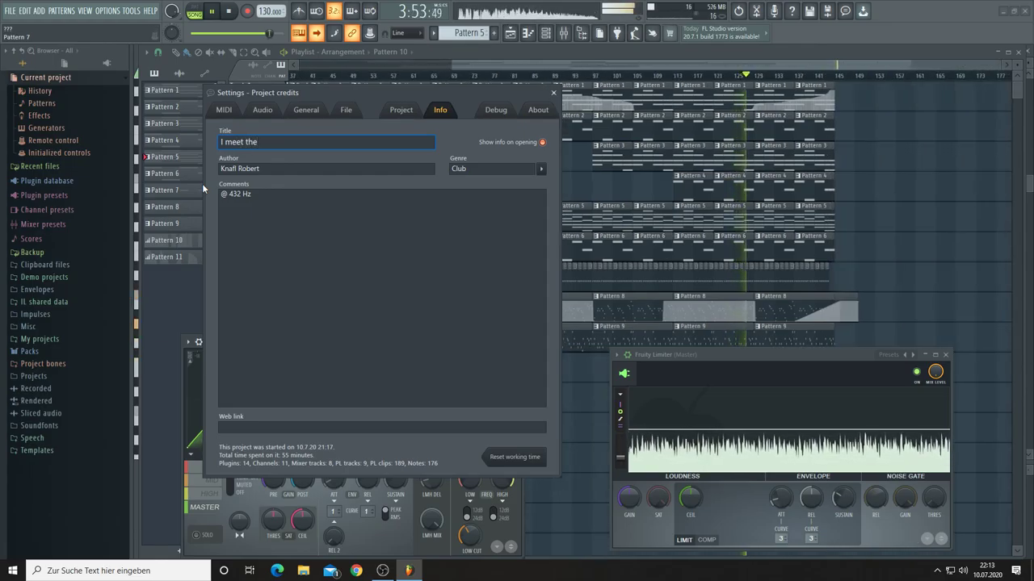
text( DJ)
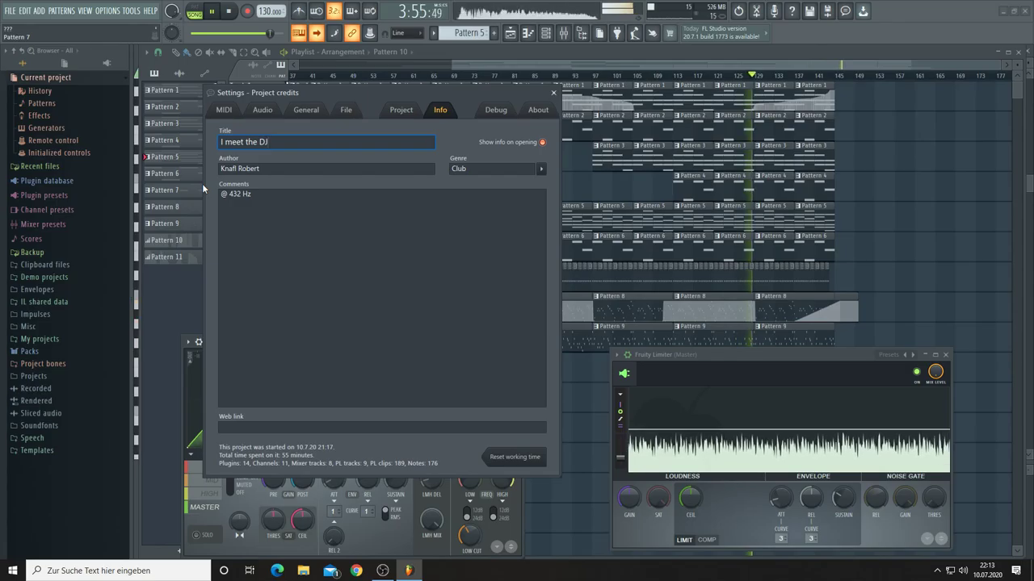
key(Return)
key(ctrl+c)
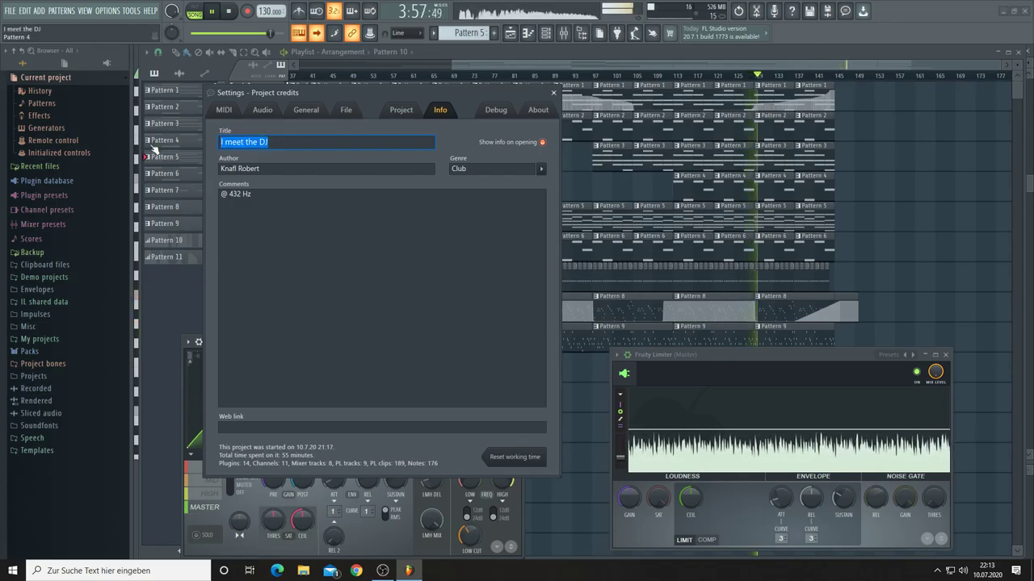
right_click(244, 141)
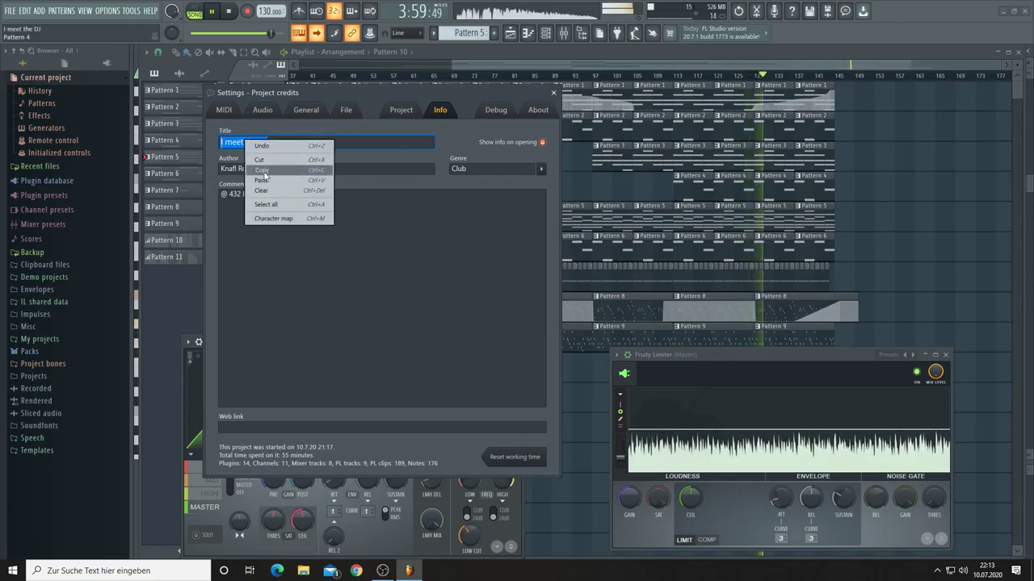
click(267, 171)
click(289, 141)
Step: Save the project in the Projects folder under the copied name "I meet the DJ"
click(10, 10)
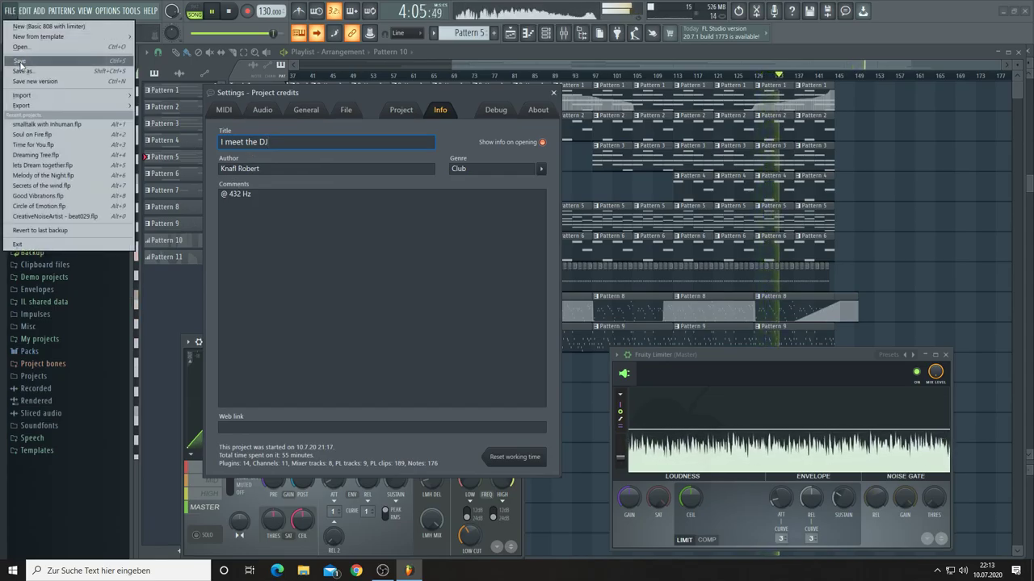
click(21, 62)
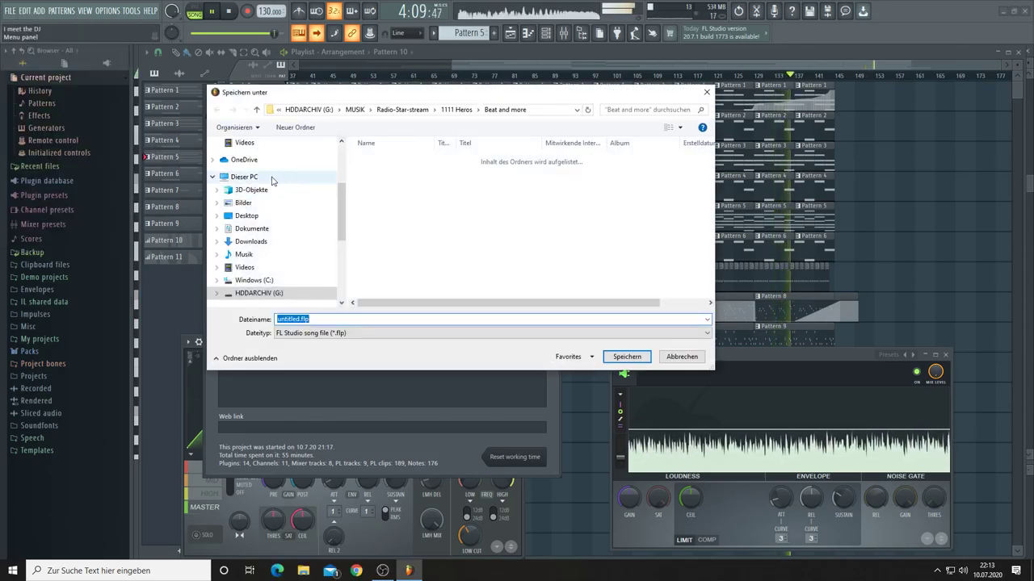
scroll(271, 181, up, 2)
click(250, 168)
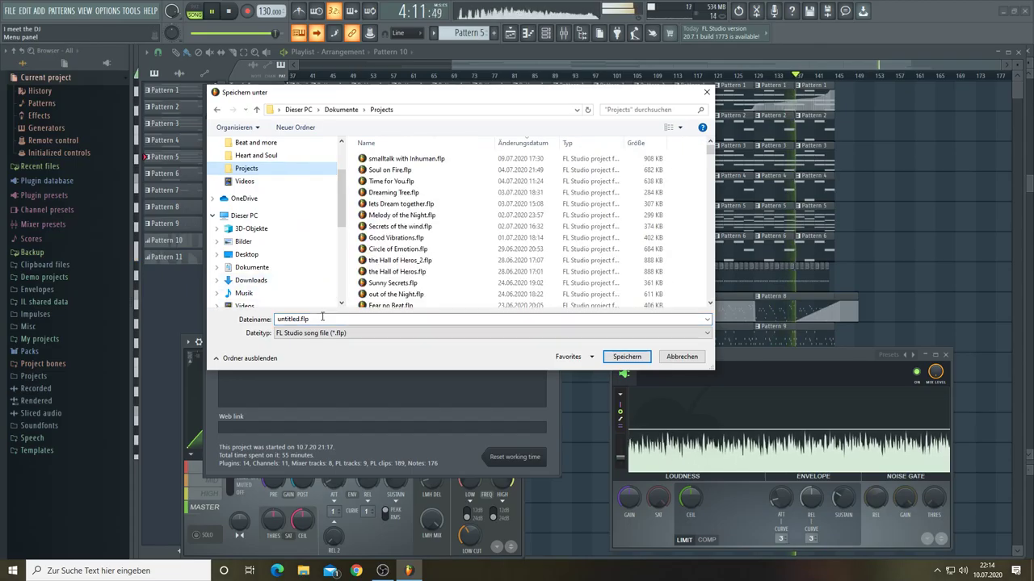
key(ctrl+v)
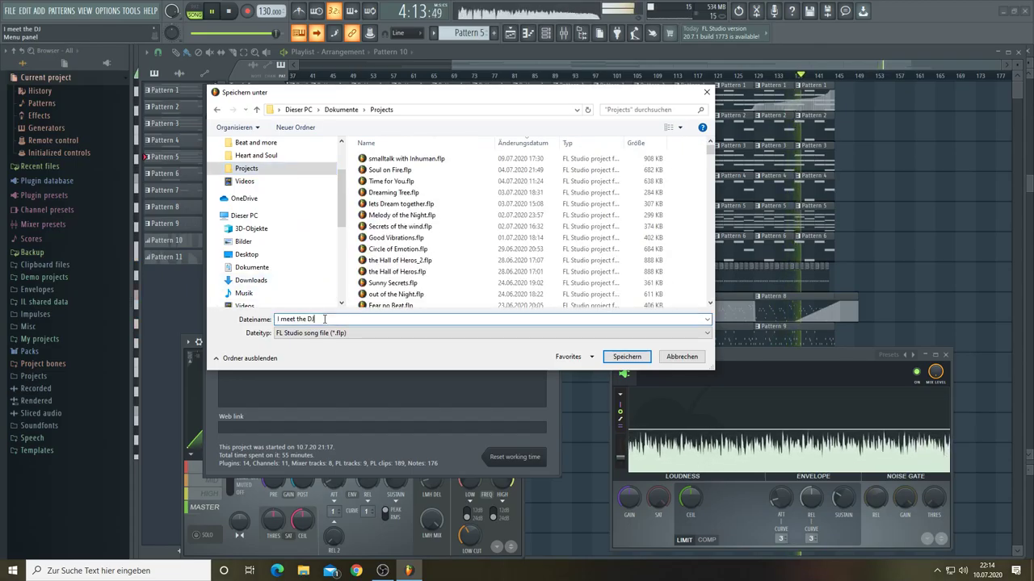
click(626, 357)
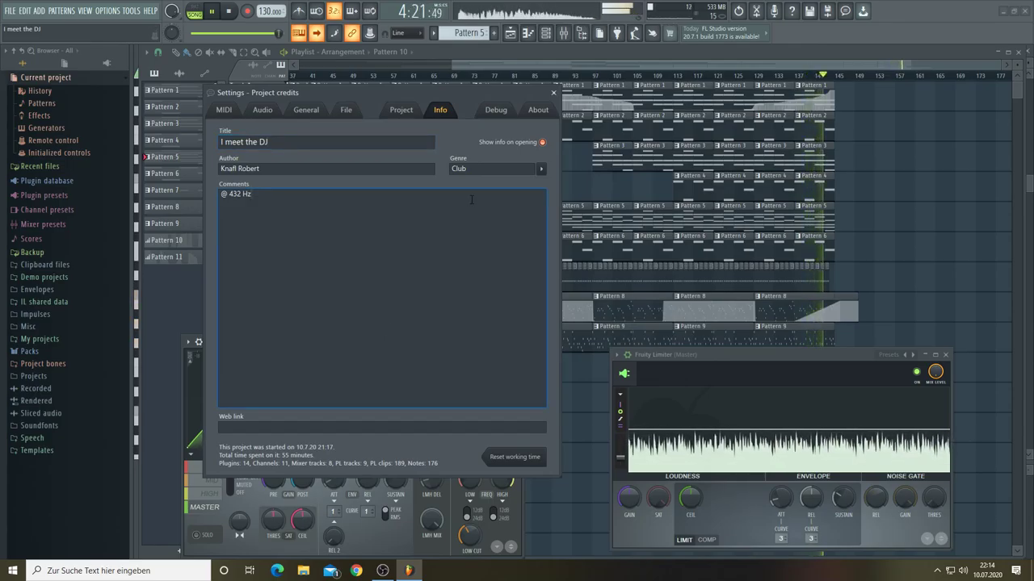
Step: Close the project info, stop playback and save the project again
click(554, 93)
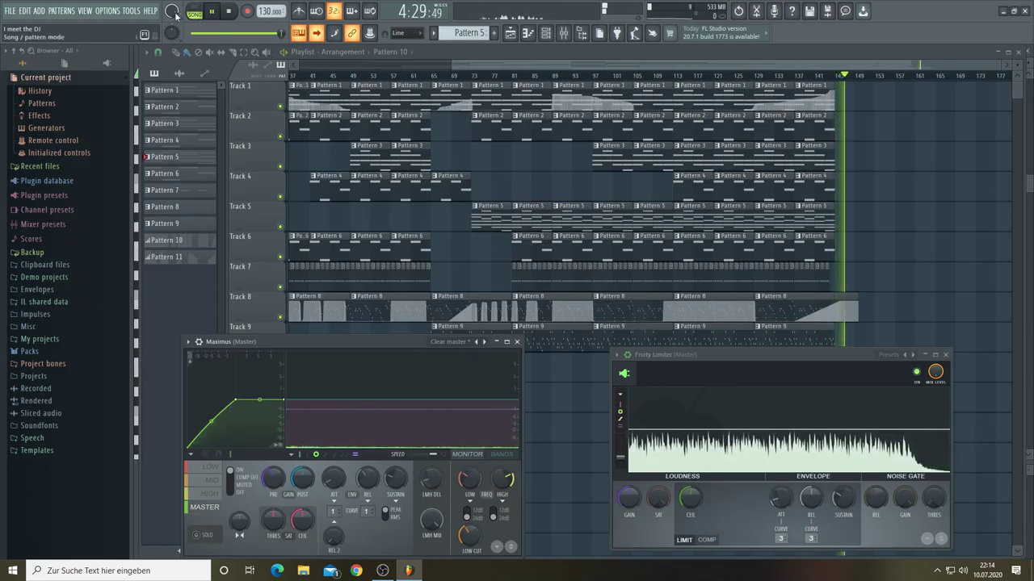
click(230, 11)
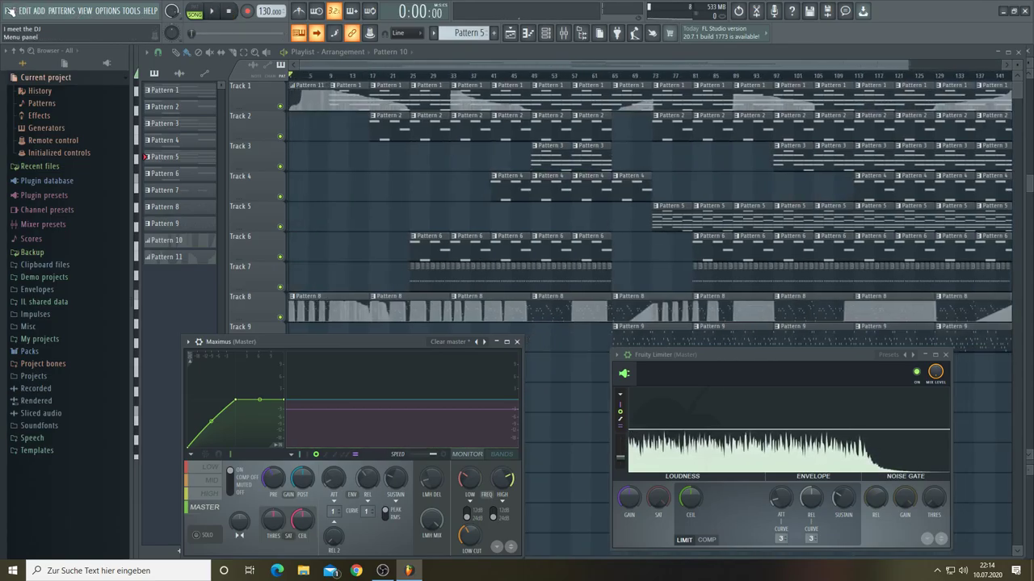
click(9, 10)
click(18, 62)
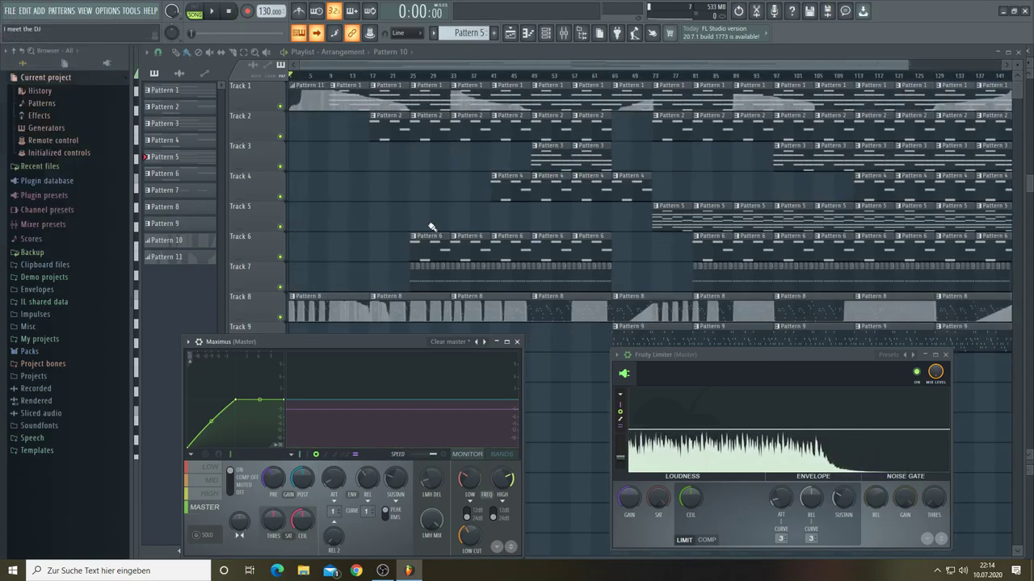
Step: Add ZGameEditor Visualizer to effect slot 10 of the mixer's Master track
click(563, 33)
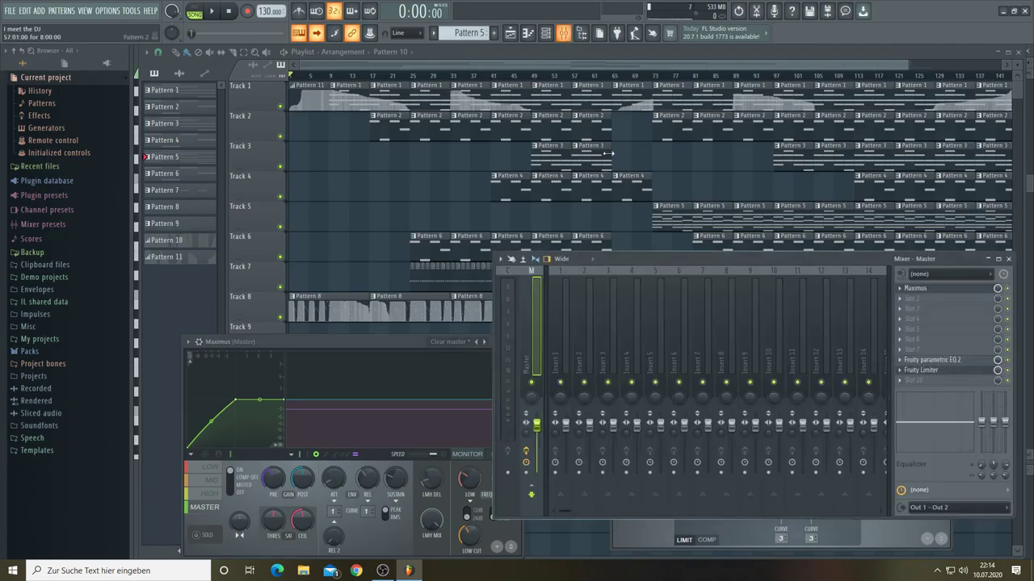
click(901, 383)
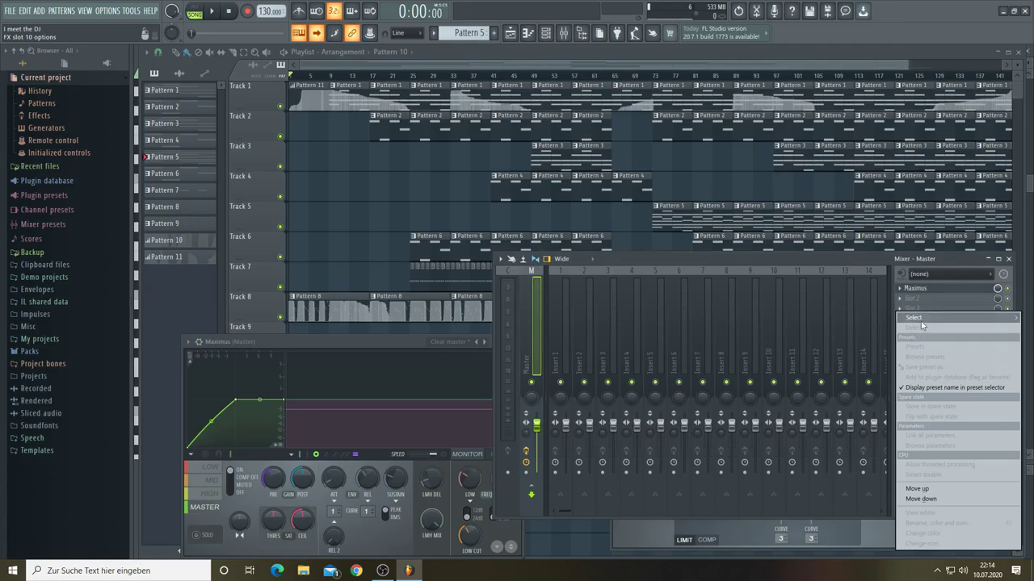
mouse_move(913, 318)
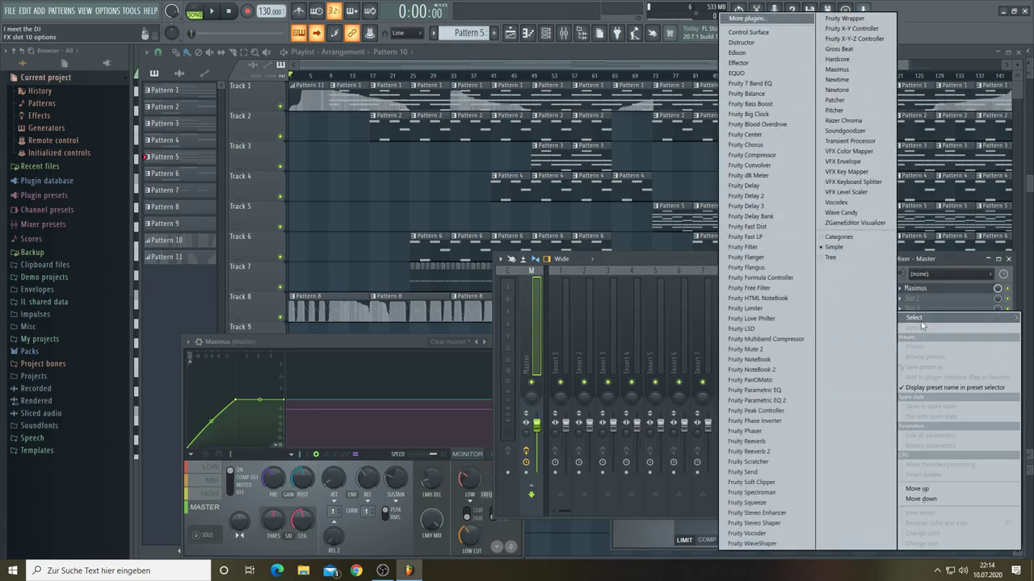
click(852, 224)
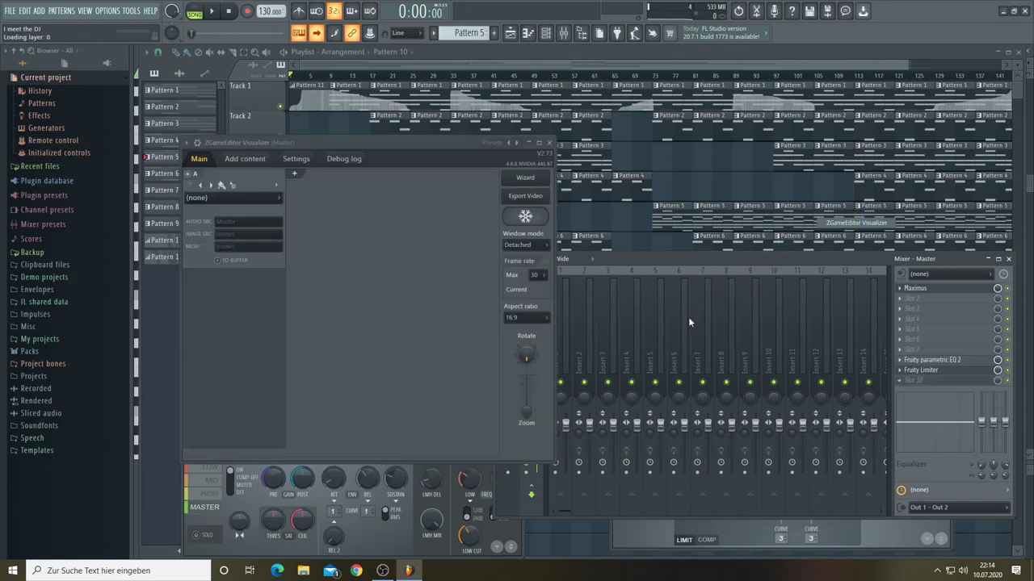
Step: Open the visualizer's Video wizard and enlarge its window and preview area
click(523, 183)
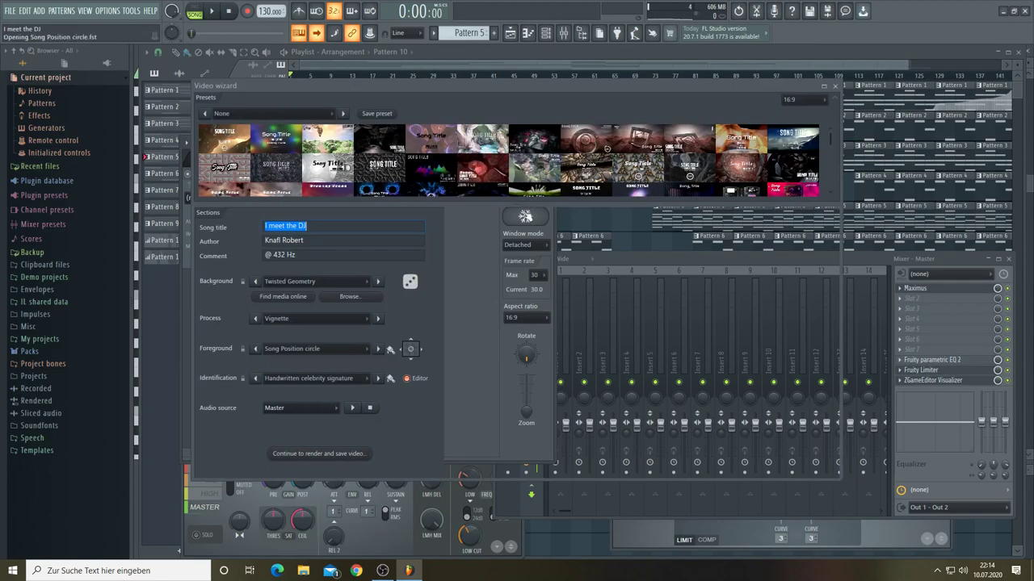
drag(498, 211, 508, 224)
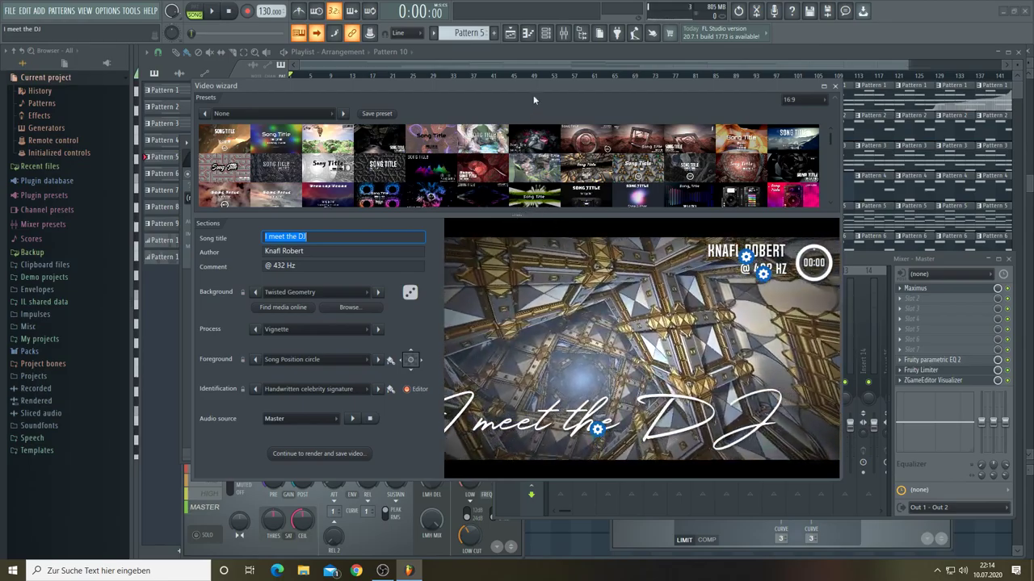
drag(532, 85, 494, 46)
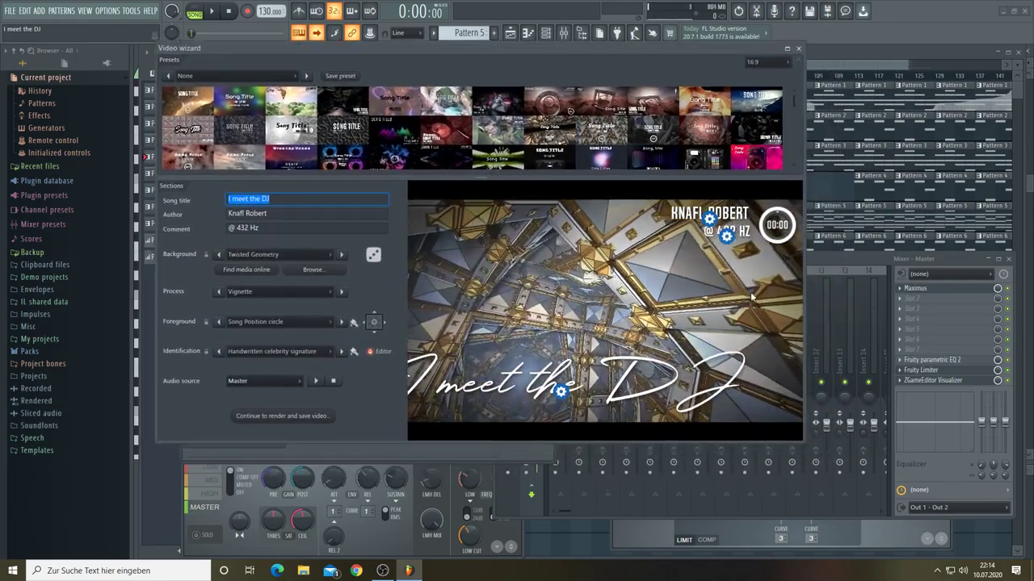
drag(803, 444, 915, 557)
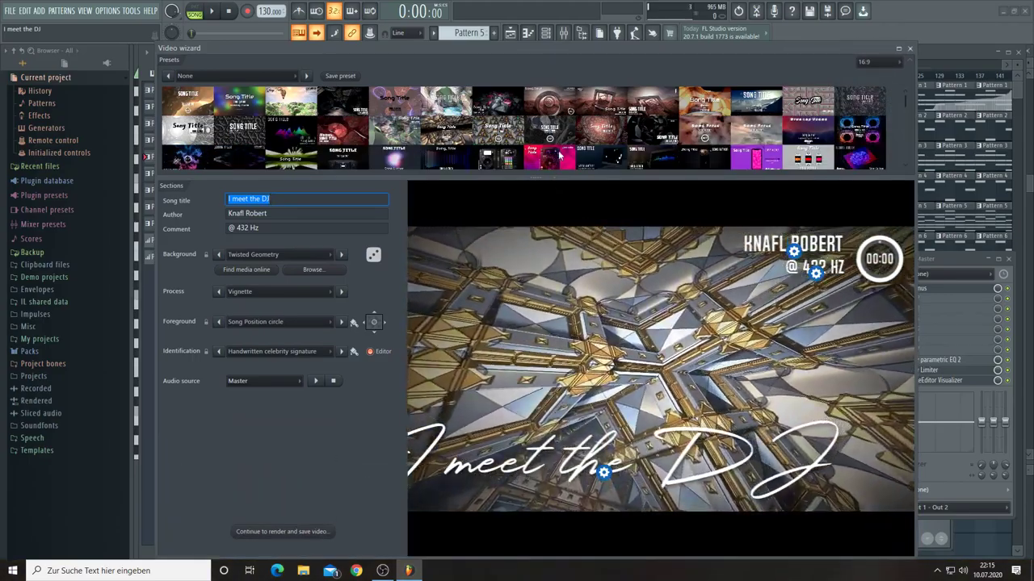
Step: Load the Industrial Tunnel video preset and preview it with the song playing
scroll(559, 155, down, 2)
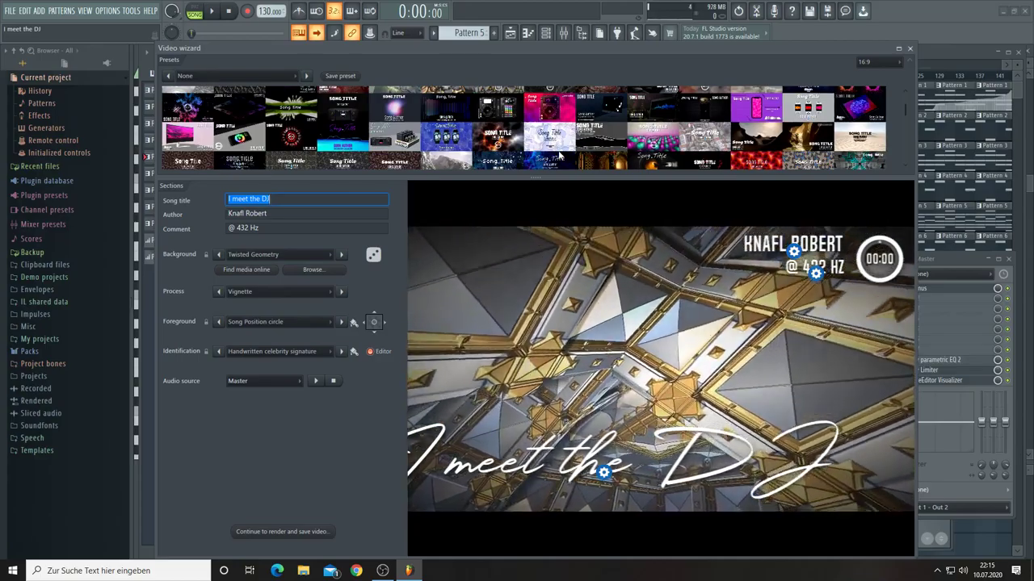
scroll(559, 156, down, 2)
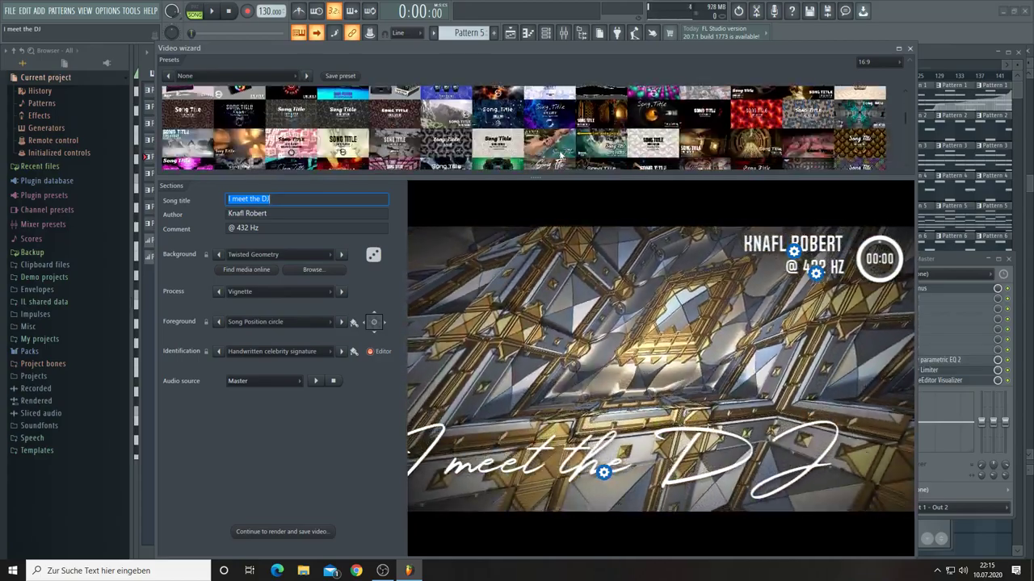
click(738, 155)
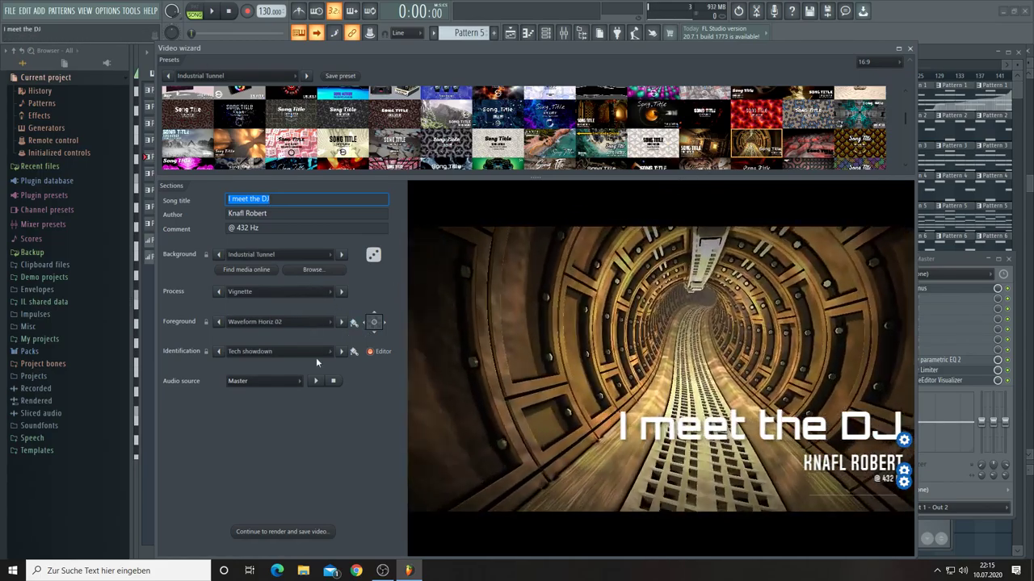
click(315, 380)
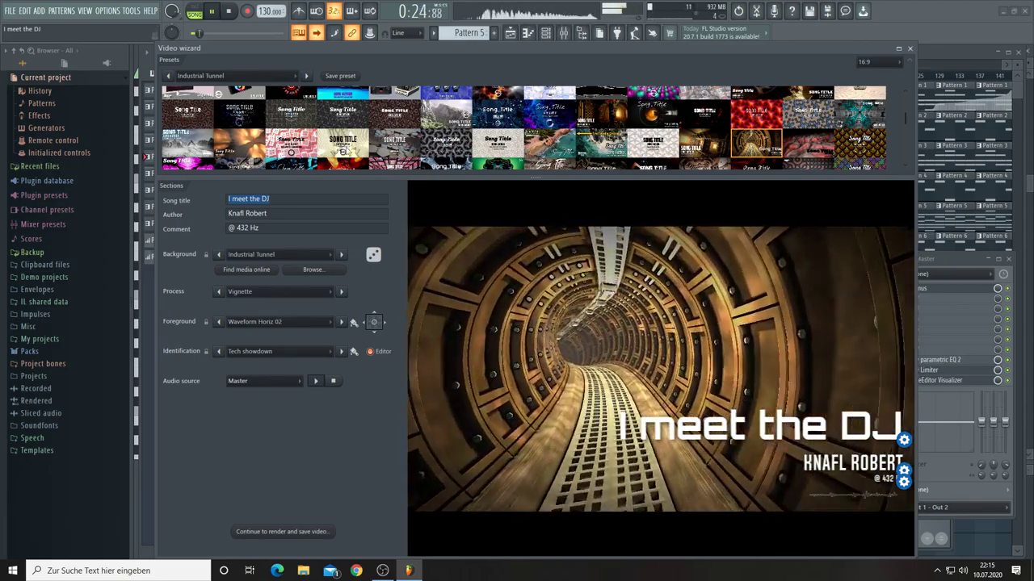
Step: Try the video presets Endless Passageway, Frozen Wasteland, Revisualizer - Eye of Magic and Sacco - Cyber Djane during playback
click(601, 121)
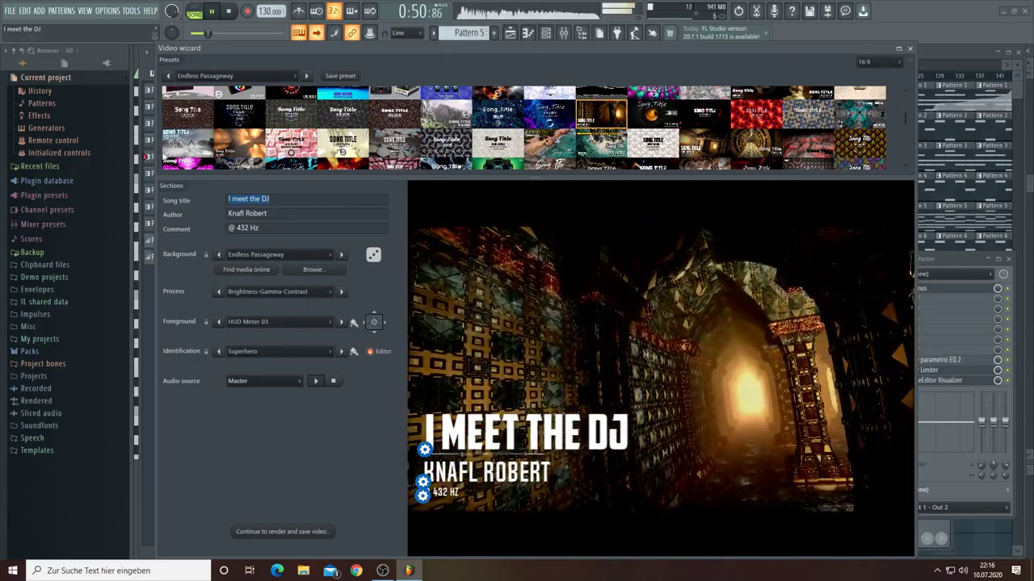
click(184, 145)
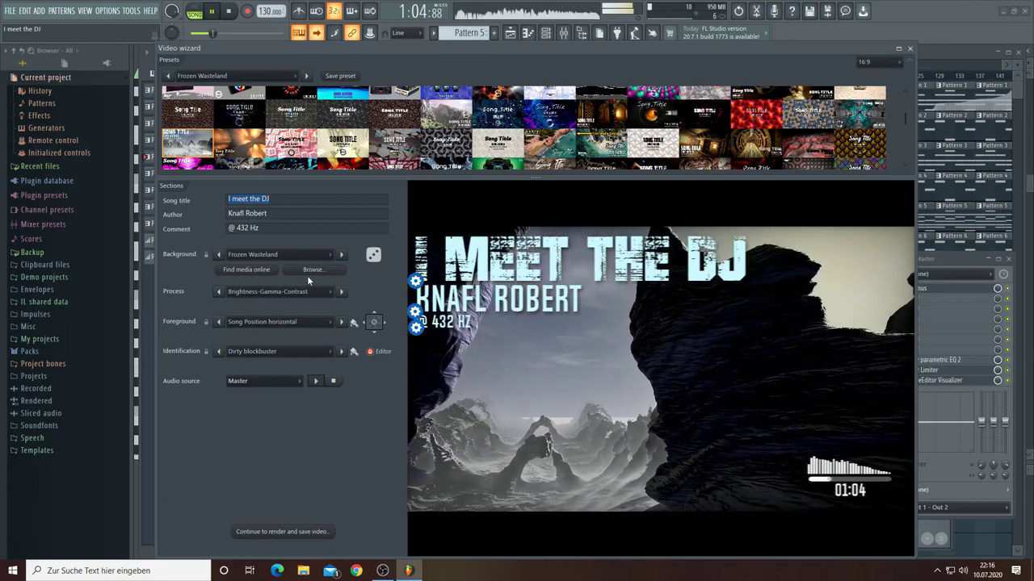
scroll(407, 145, down, 5)
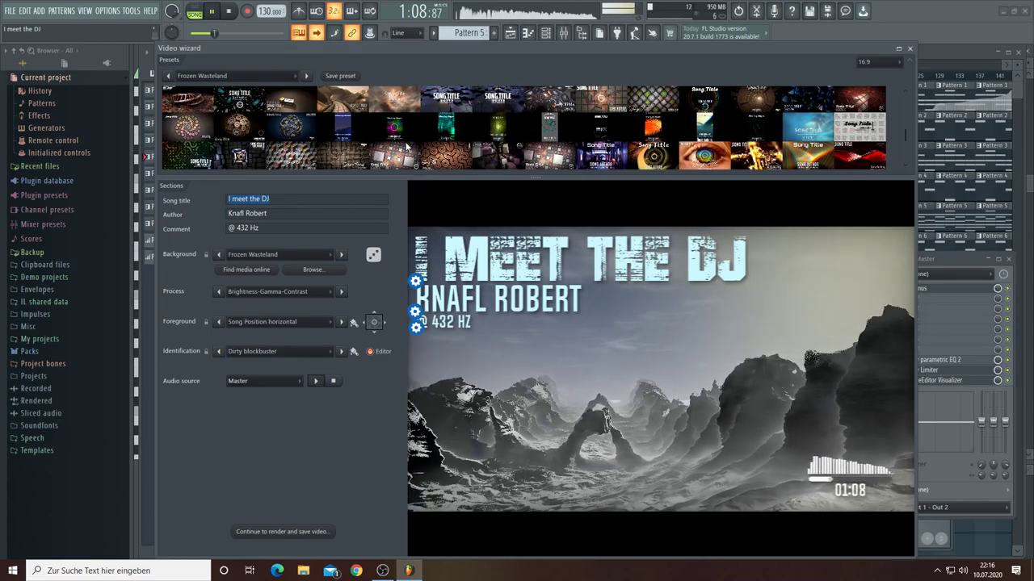
scroll(408, 146, down, 3)
click(704, 113)
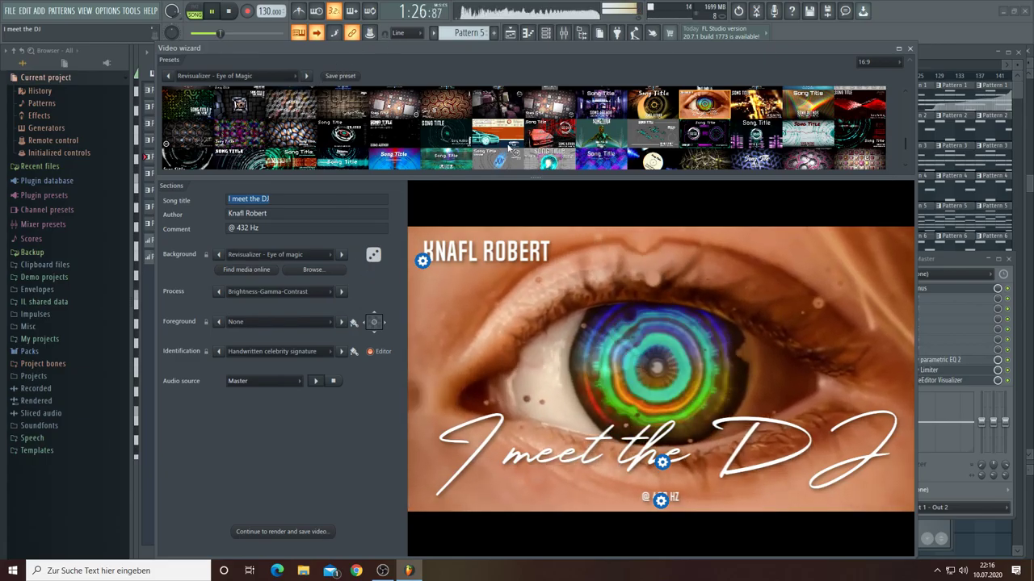
click(600, 134)
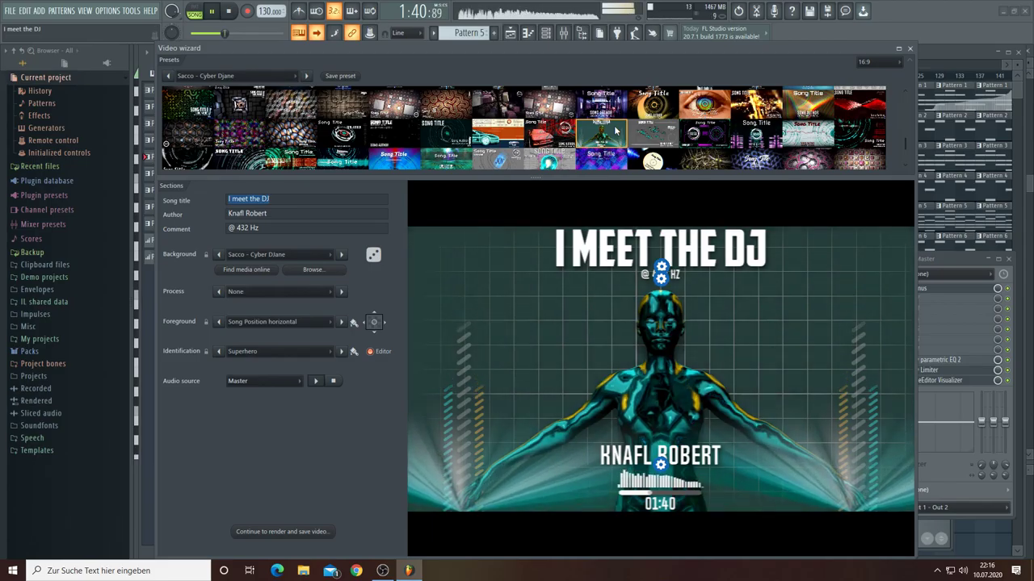
Step: Load the Transparent Isoslices video preset for the song
scroll(615, 129, down, 2)
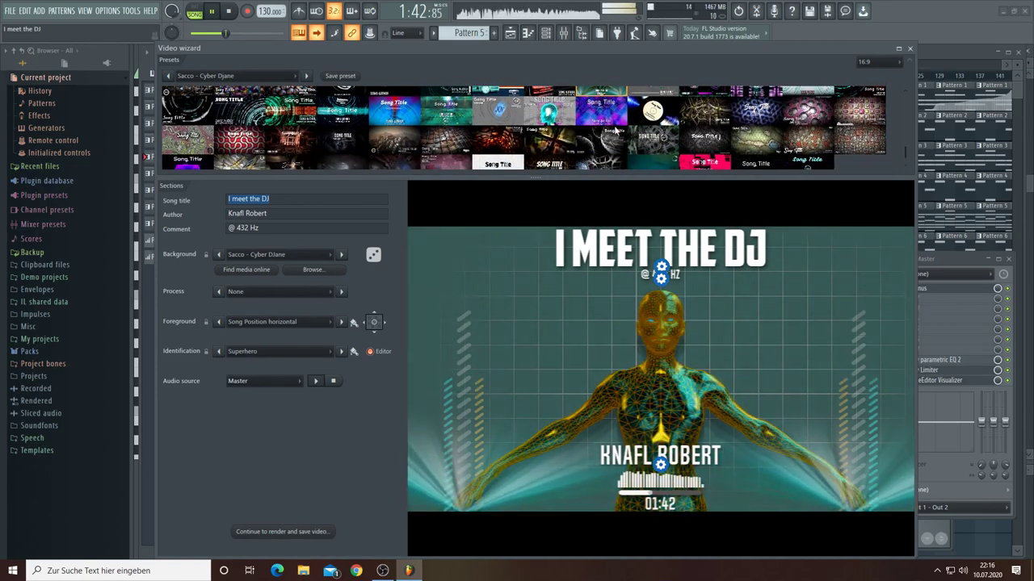
click(606, 143)
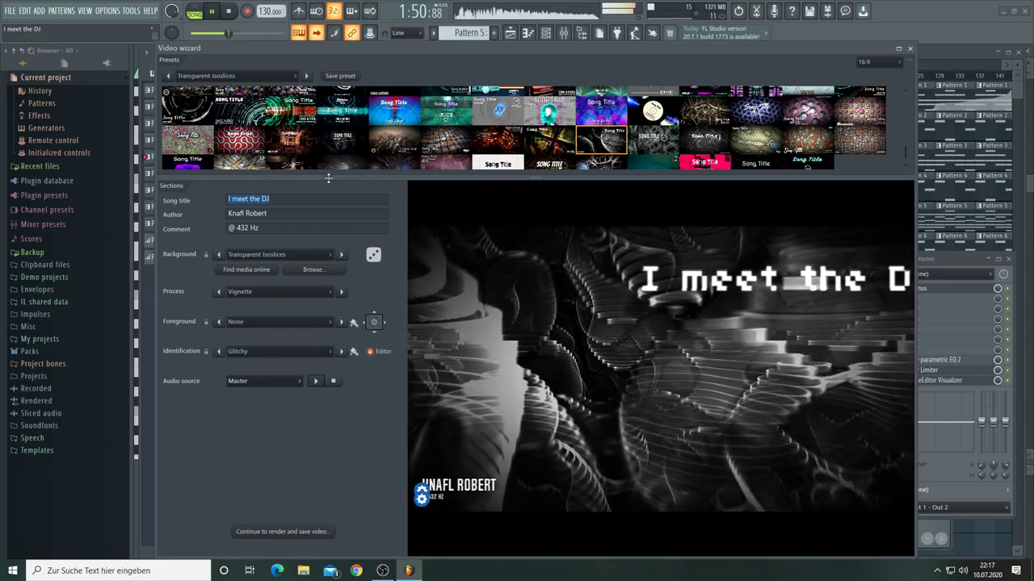
Step: Try the video presets Winding Menger Tunnel, Underground Passageway and Abstract Terrain Objects Circle during playback
scroll(366, 143, down, 1)
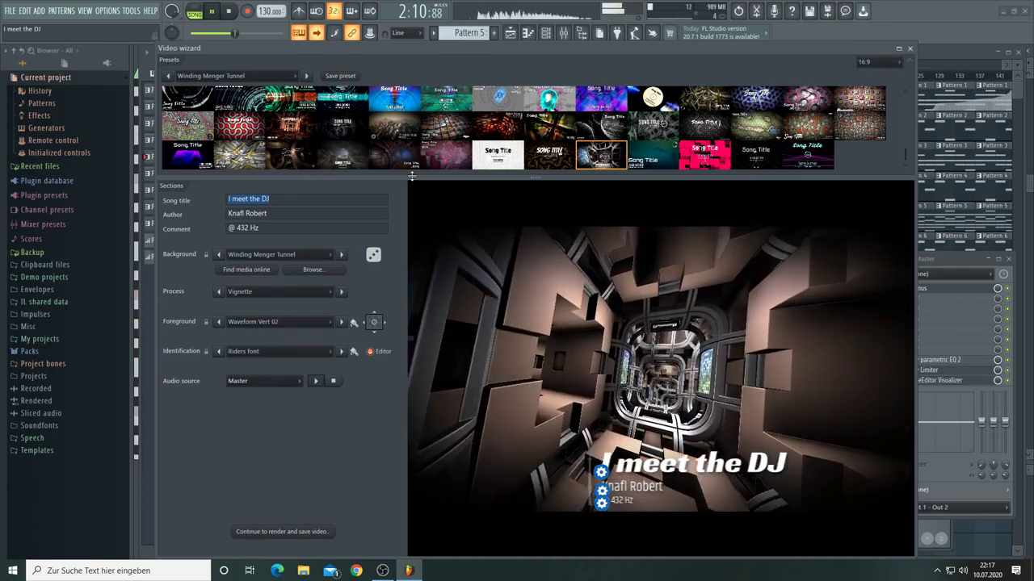
click(348, 158)
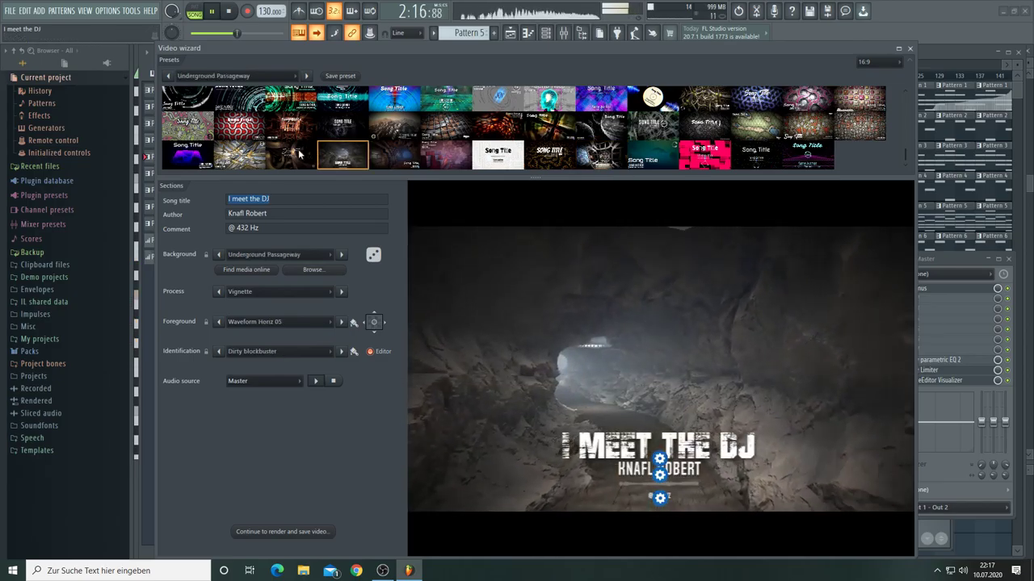
scroll(298, 150, down, 5)
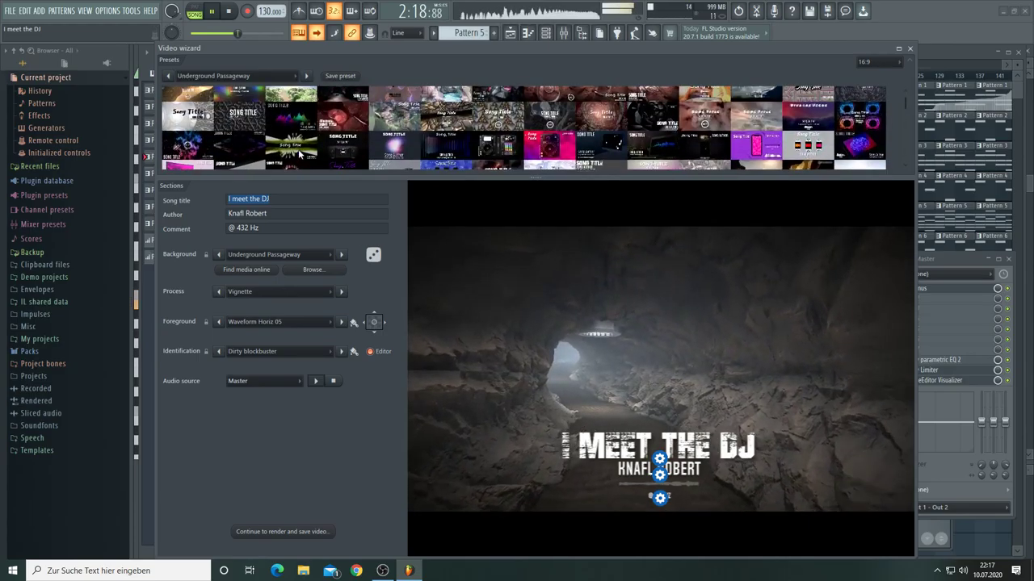
scroll(298, 149, up, 1)
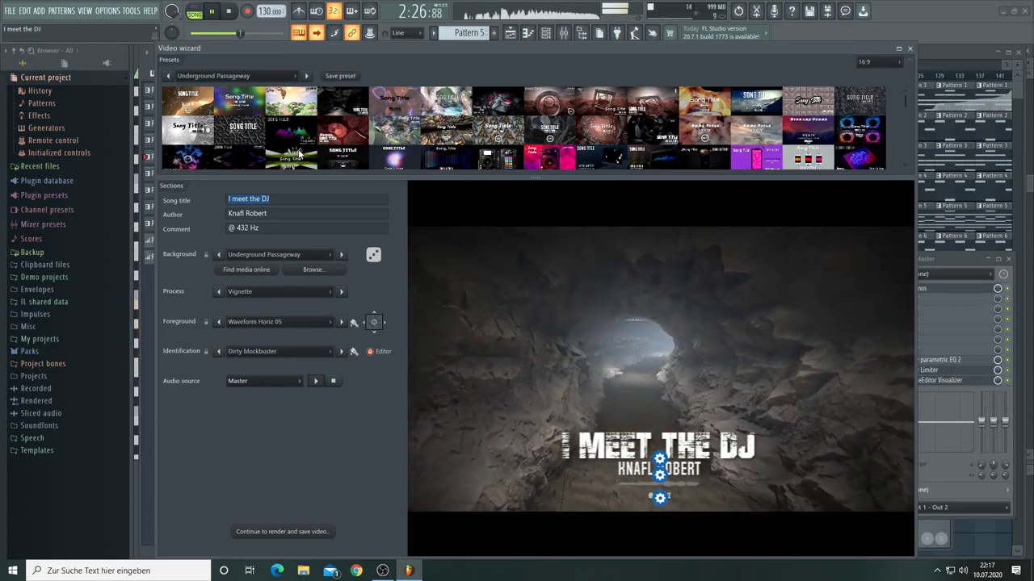
click(546, 107)
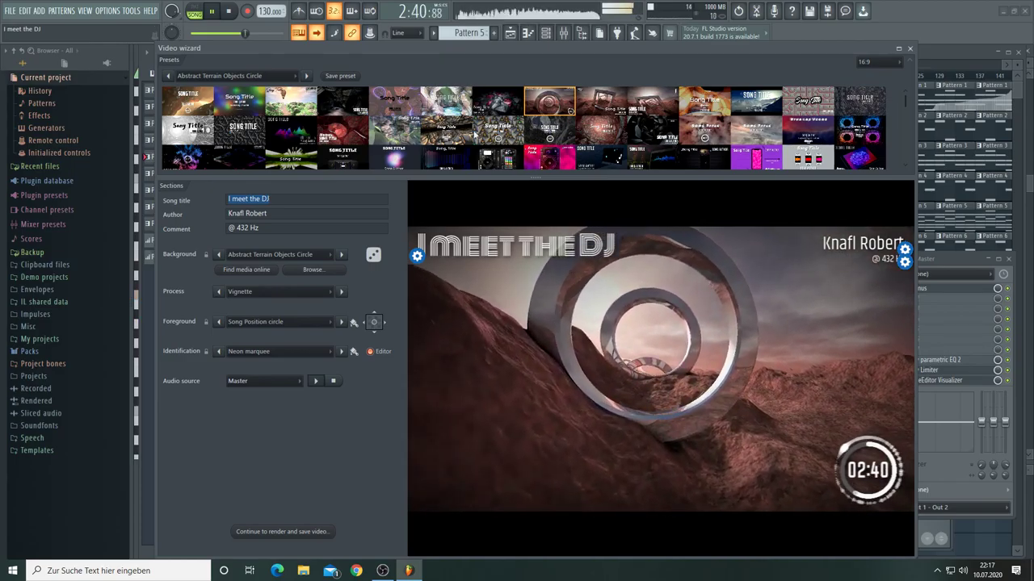
Step: Try the video presets Colove - The Fallen of Mix 01, Combustible Voronoi and Colove - Drone 02 during playback
scroll(456, 138, down, 3)
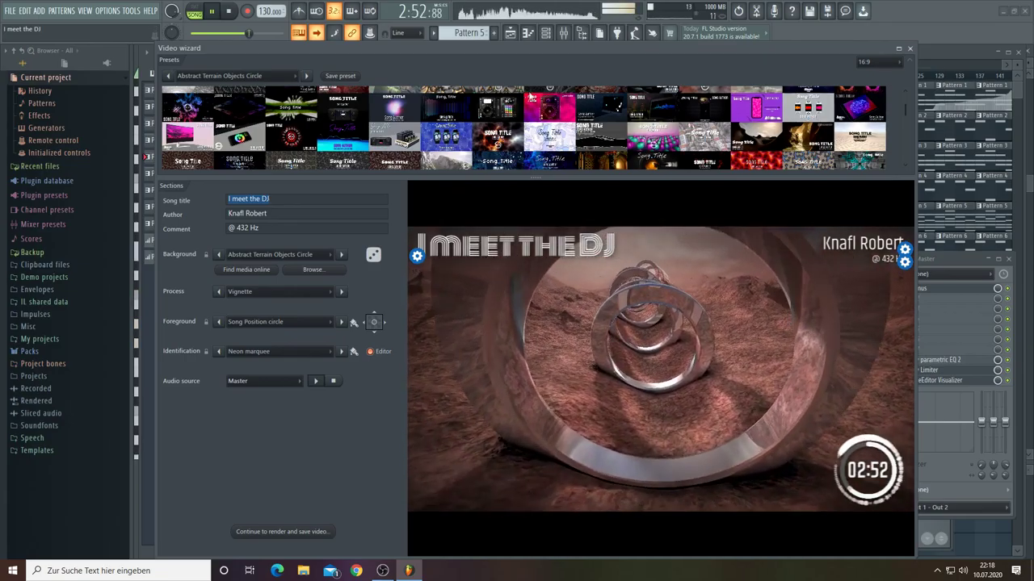
click(506, 115)
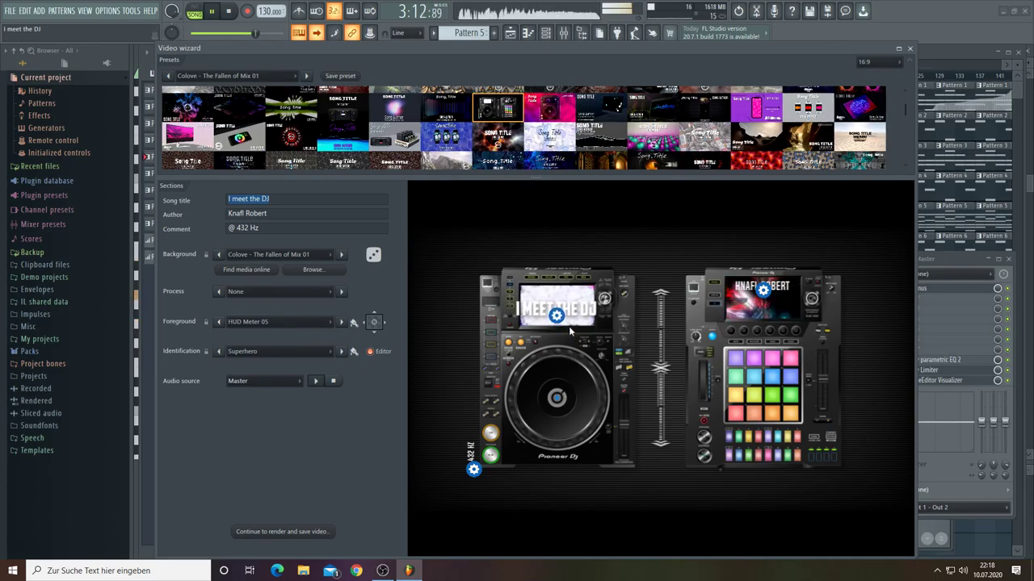
mouse_move(560, 317)
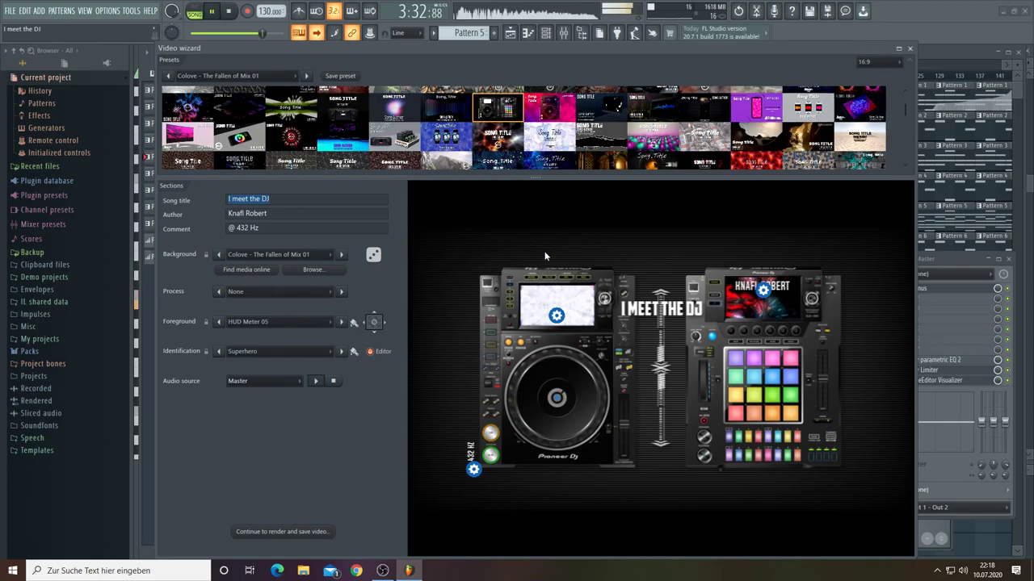
click(505, 145)
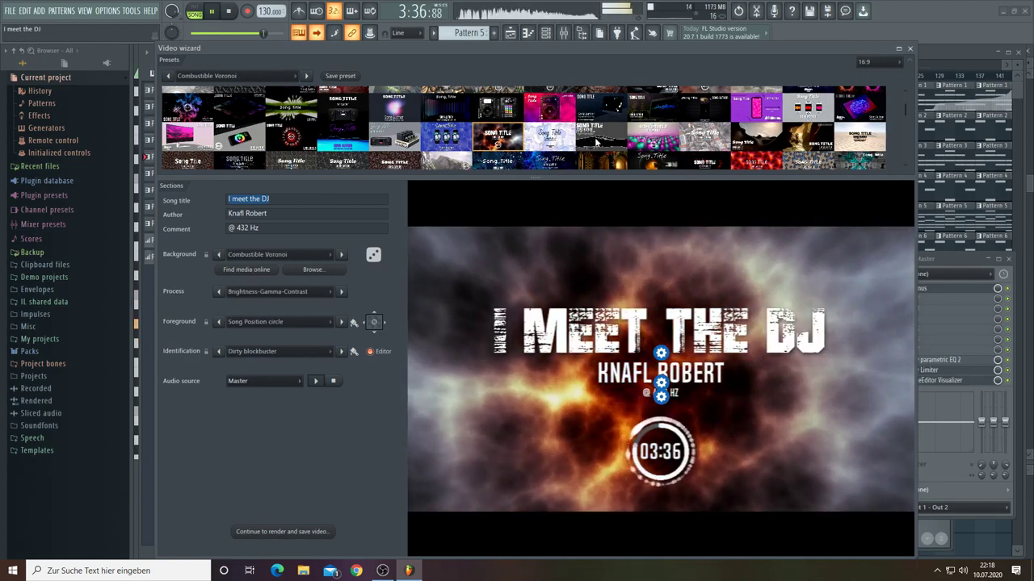
scroll(625, 158, up, 2)
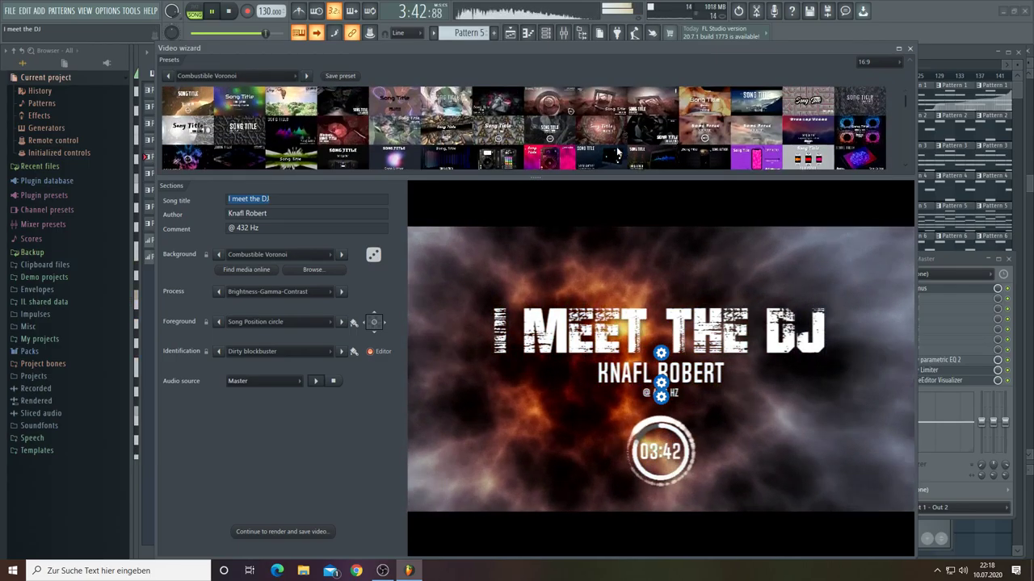
click(200, 162)
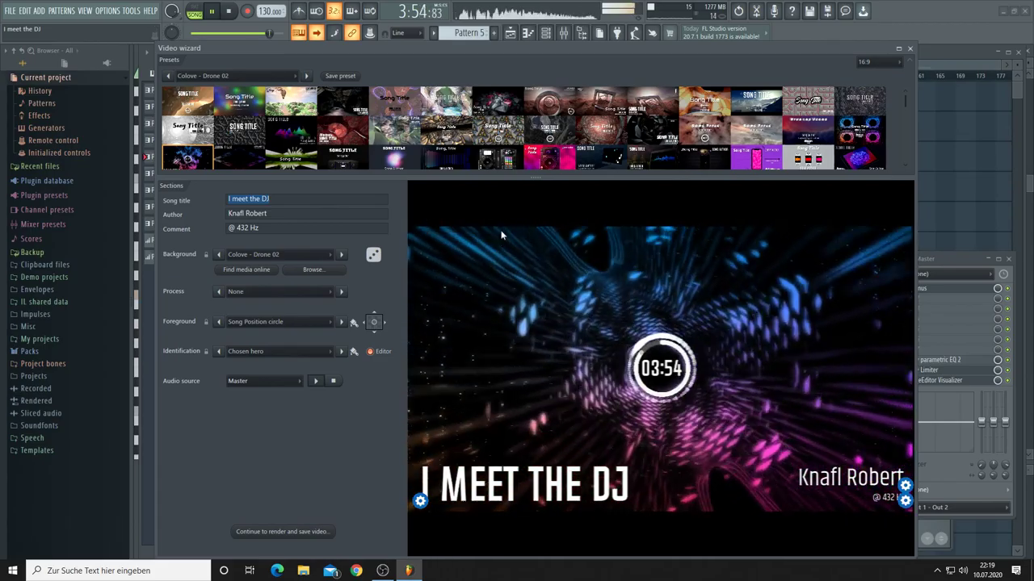
Step: Try the video presets Nebulous Tunnel and Mobius Object during playback
scroll(481, 148, down, 3)
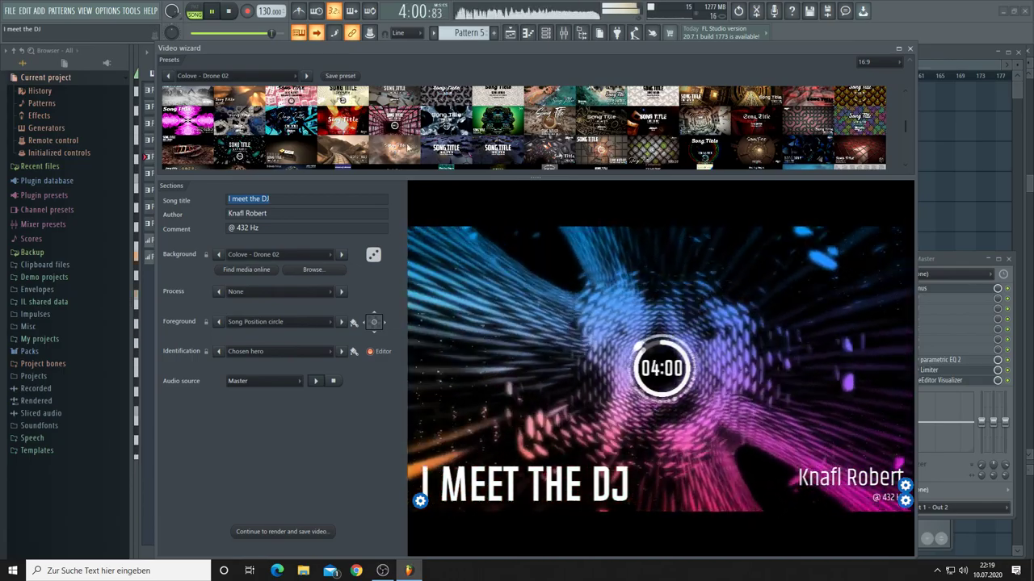
click(403, 147)
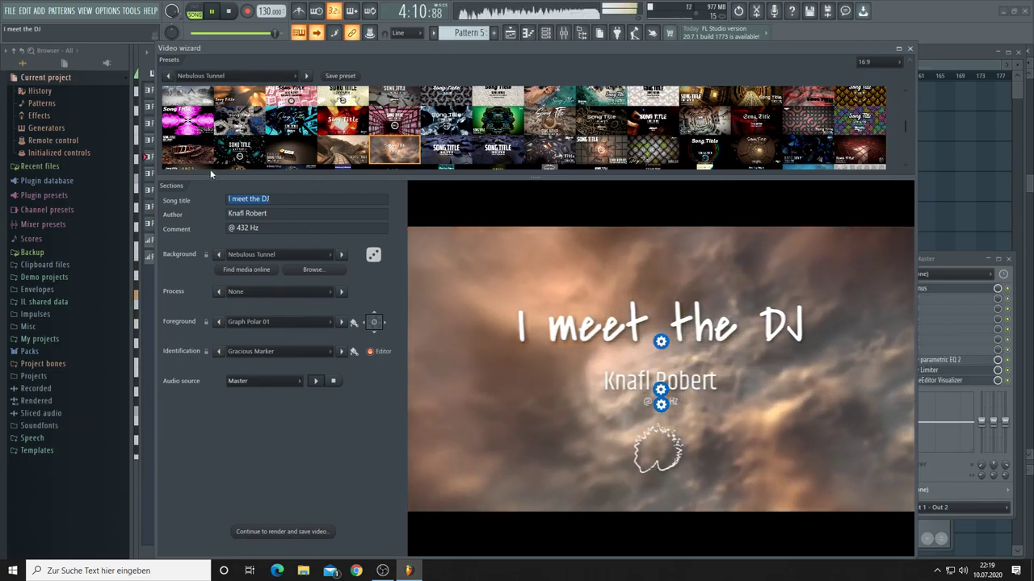
click(196, 161)
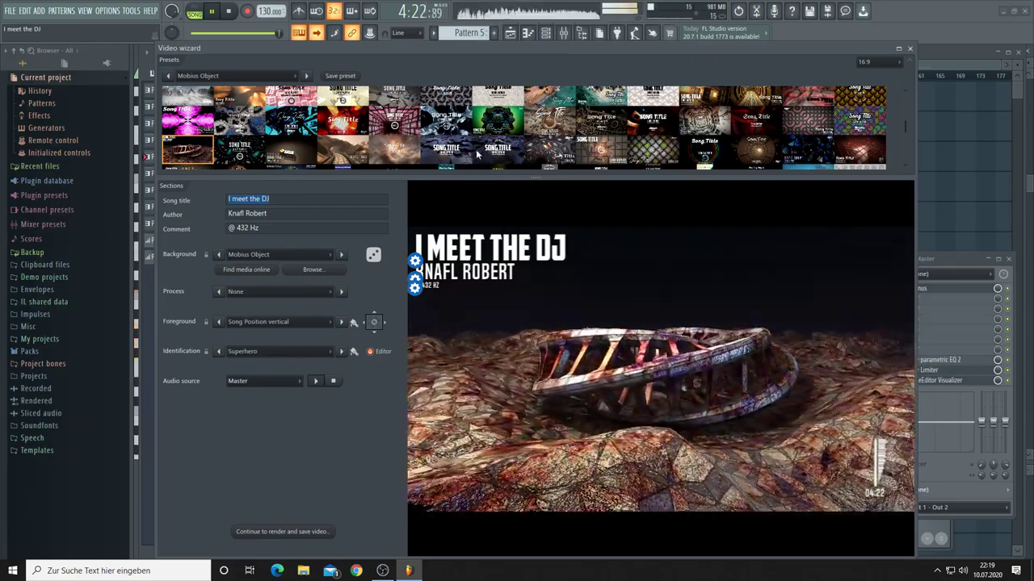
Step: Load the Terrain Lattice video preset for the song
scroll(476, 153, down, 4)
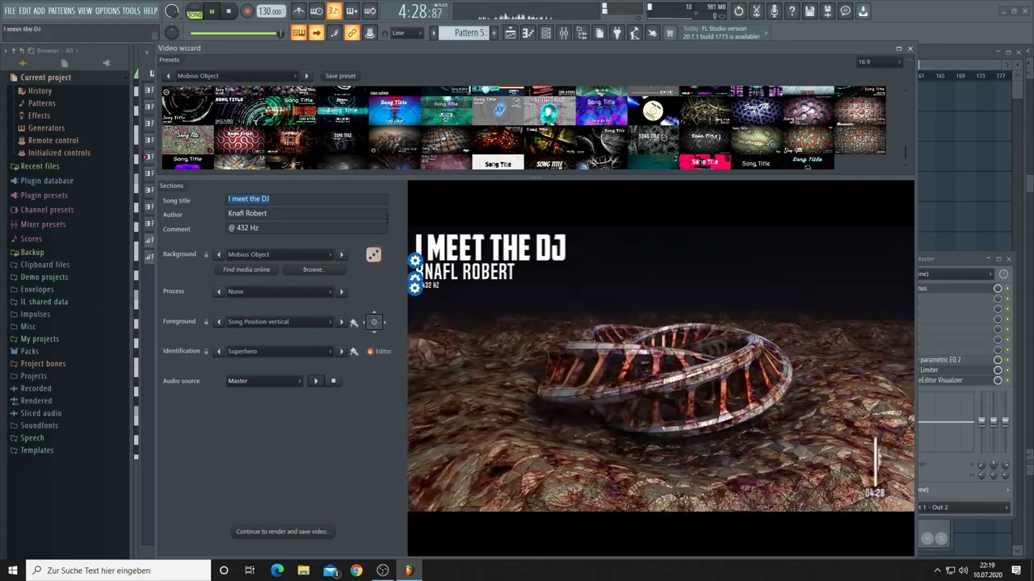
click(455, 144)
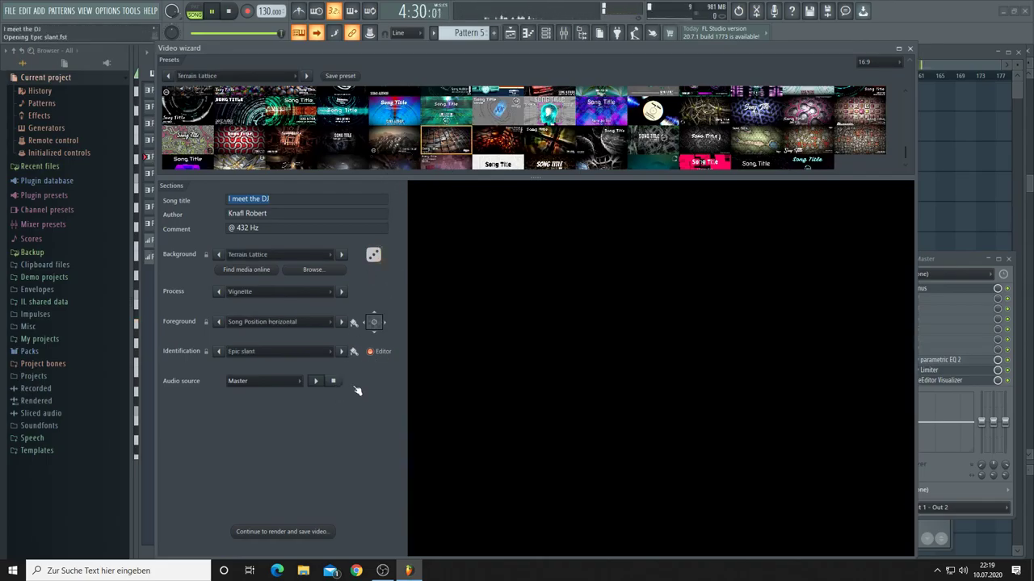